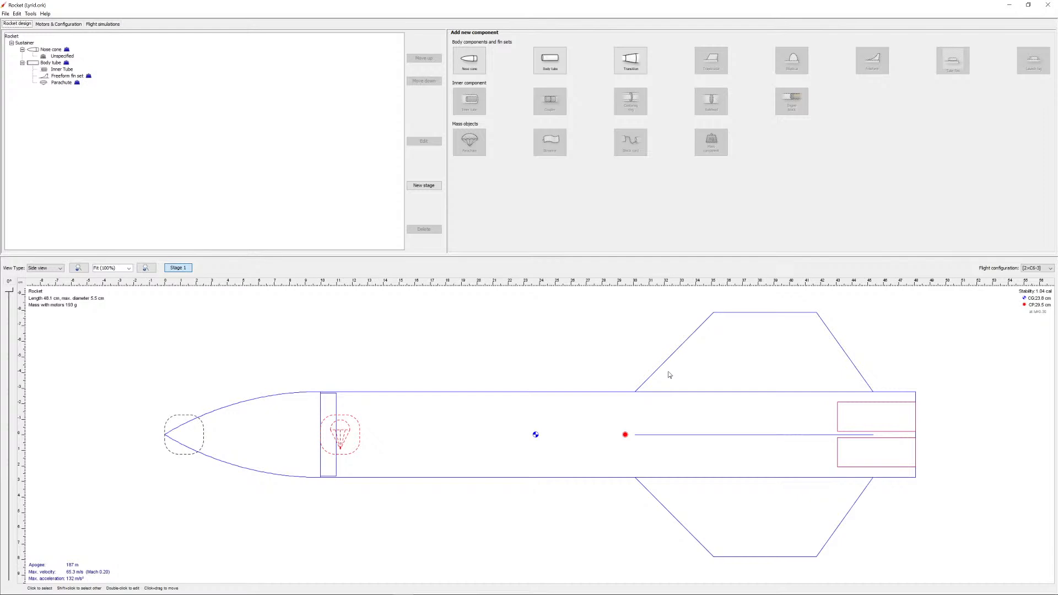
Step: Switch through the SOLIDWORKS rocket assembly and the empty Cura build plate, and return to the OpenRocket design
key("alt+Tab")
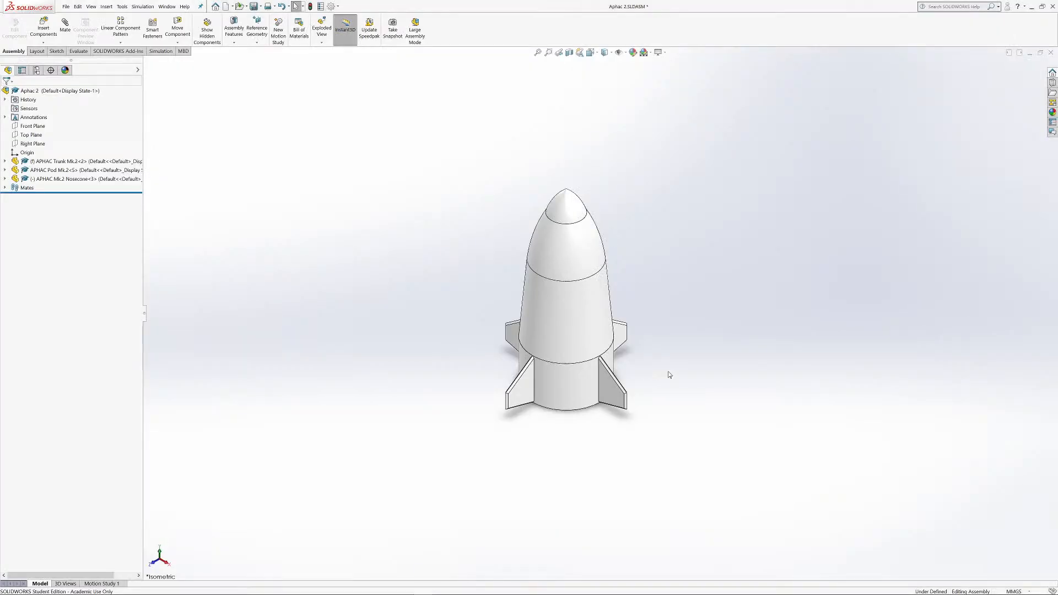
key("alt+Tab")
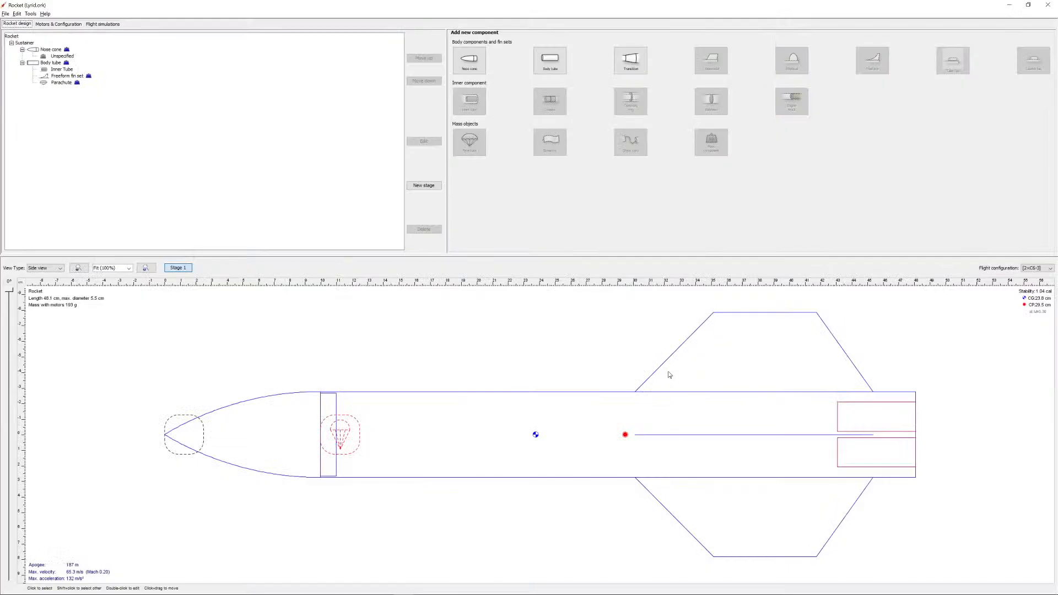
key("alt+Tab")
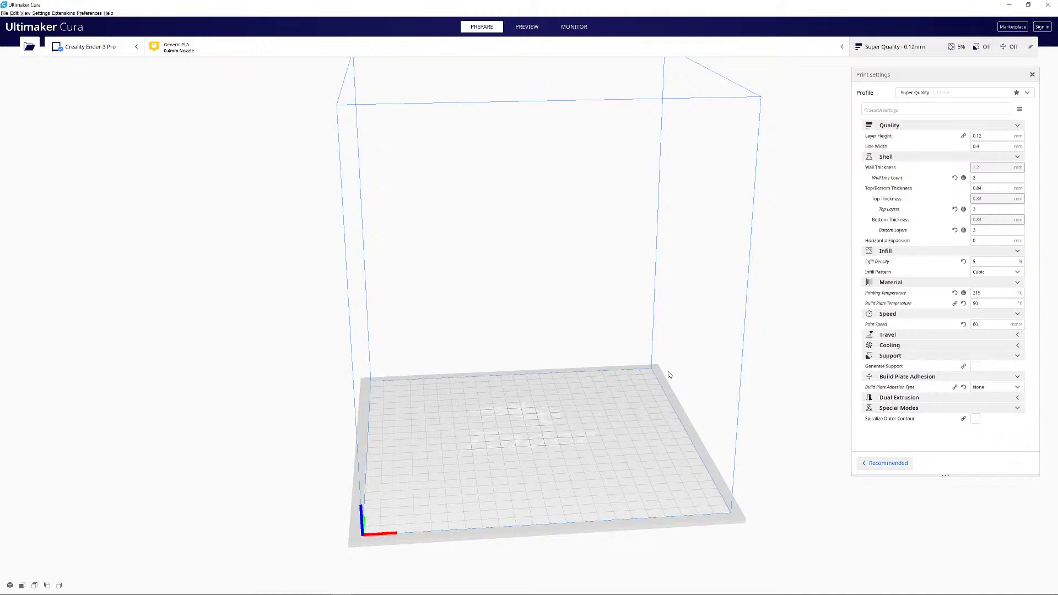
key("alt+Tab")
key("alt+Tab")
key("alt+Tab")
key("alt+Tab")
key("alt+Tab")
key("alt+Tab")
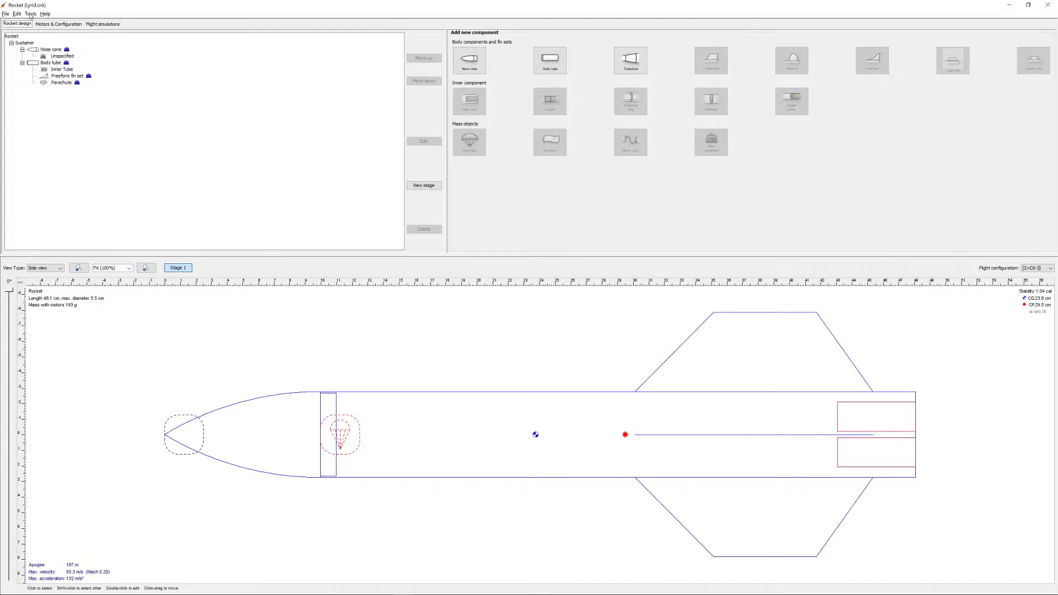
Step: Open the rocket design Meteor 1.ork from the Asteria folder
left_click(5, 14)
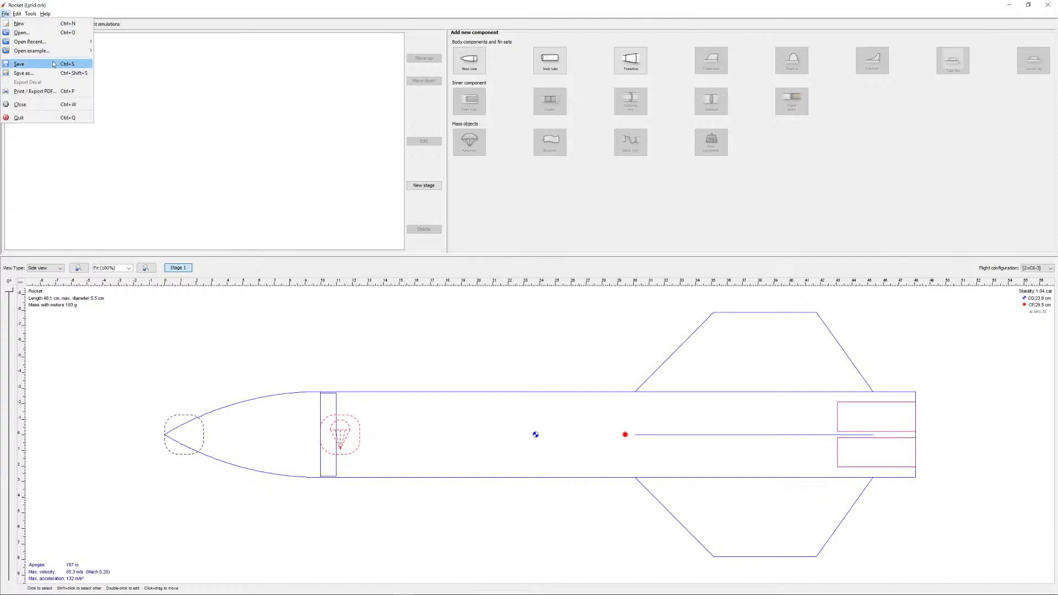
left_click(24, 34)
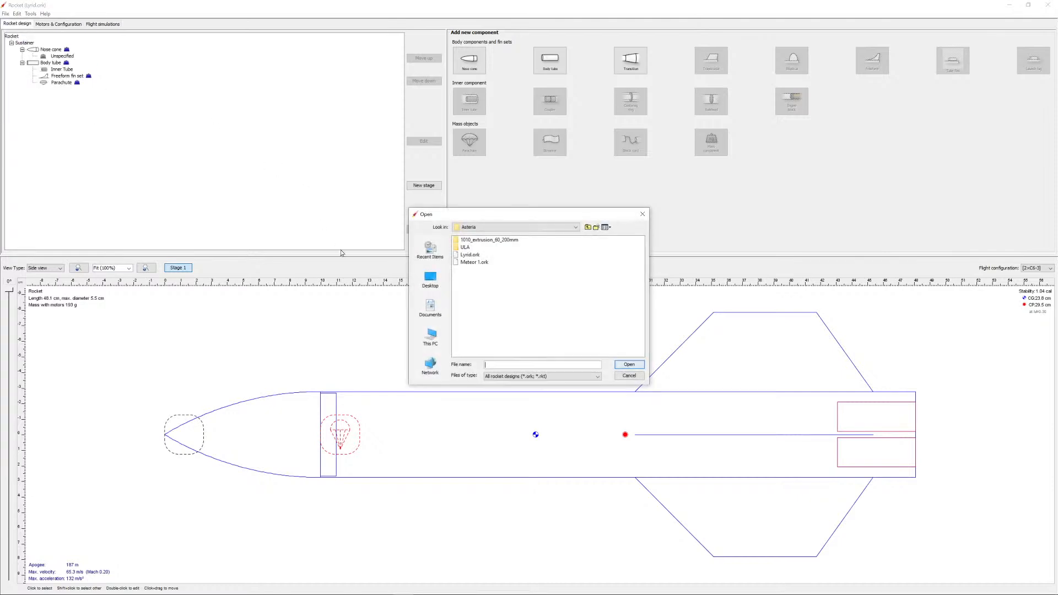
left_click(473, 263)
left_click(623, 365)
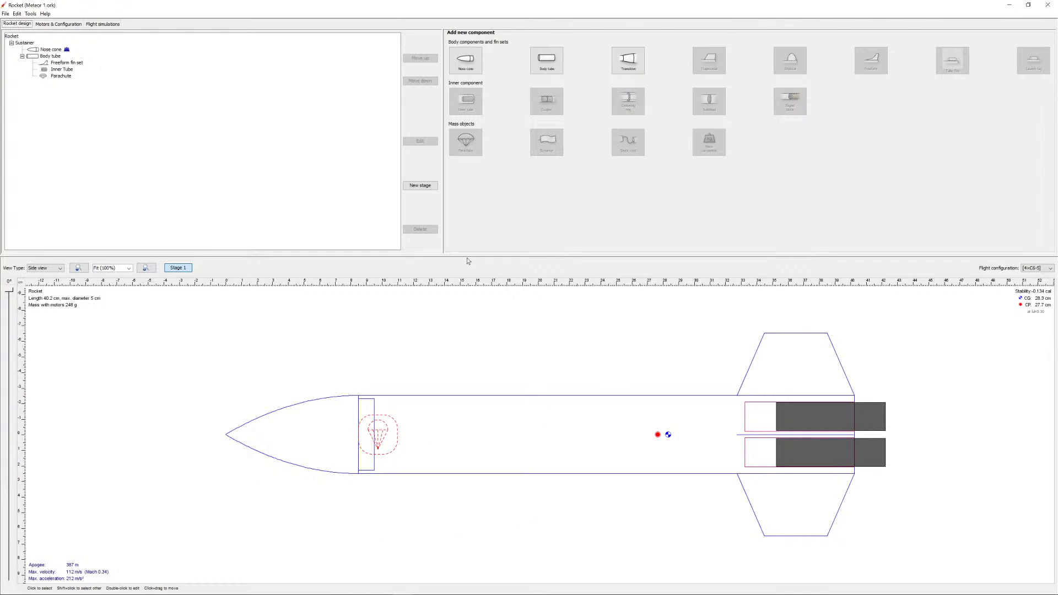
left_click(5, 13)
left_click(20, 33)
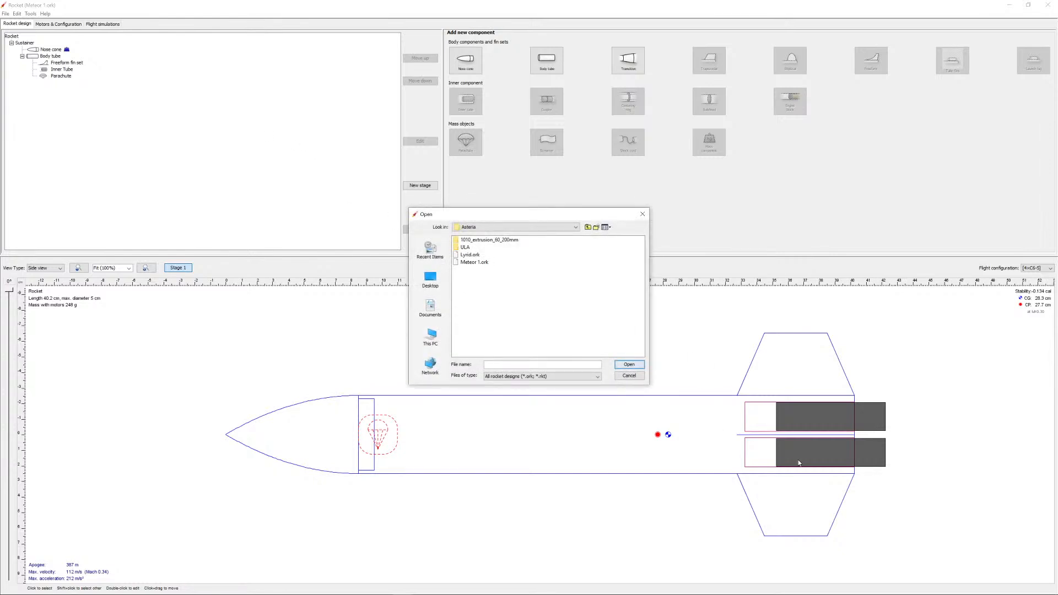
left_click(620, 377)
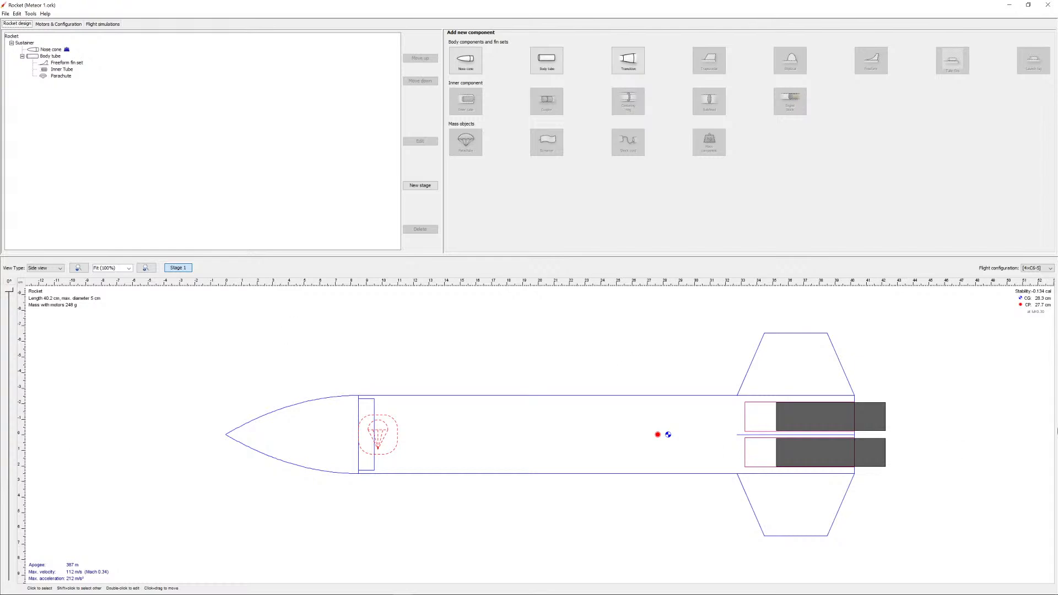
Step: Reopen the rocket design Lyrid.ork from the Asteria folder
left_click(6, 13)
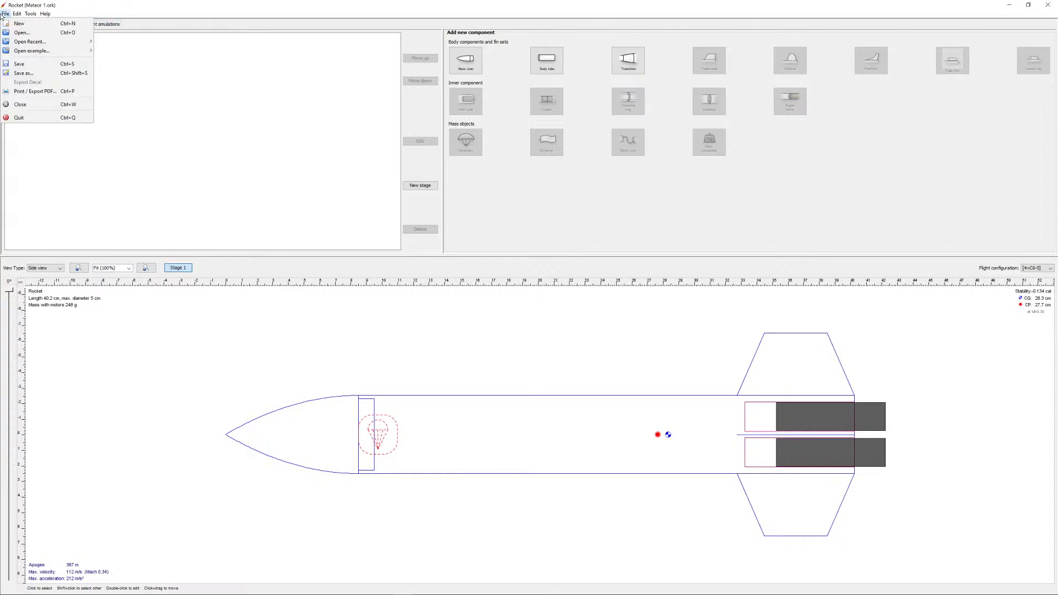
left_click(26, 34)
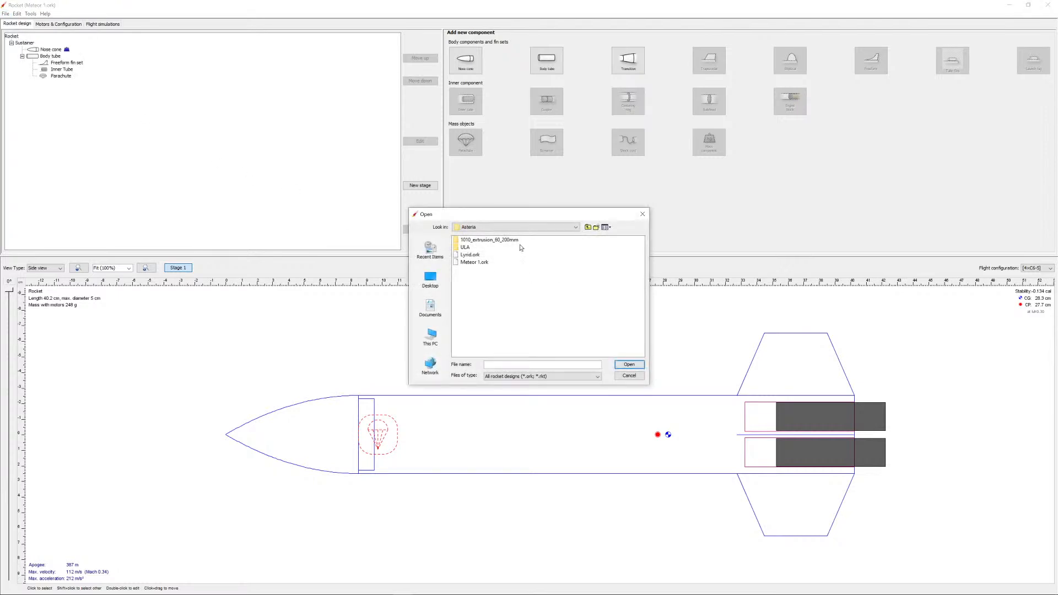
left_click(471, 255)
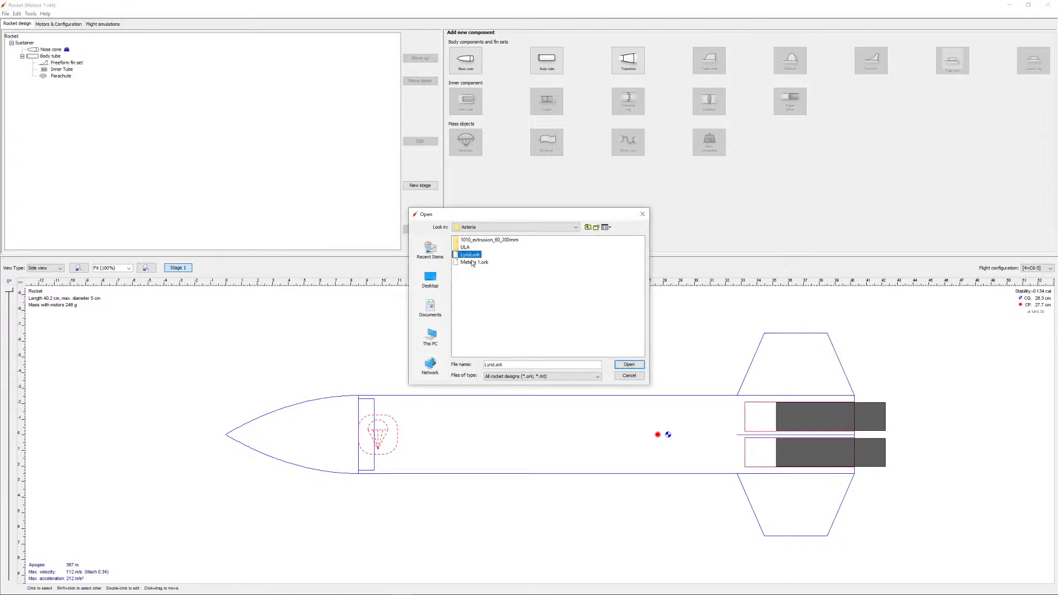
left_click(619, 366)
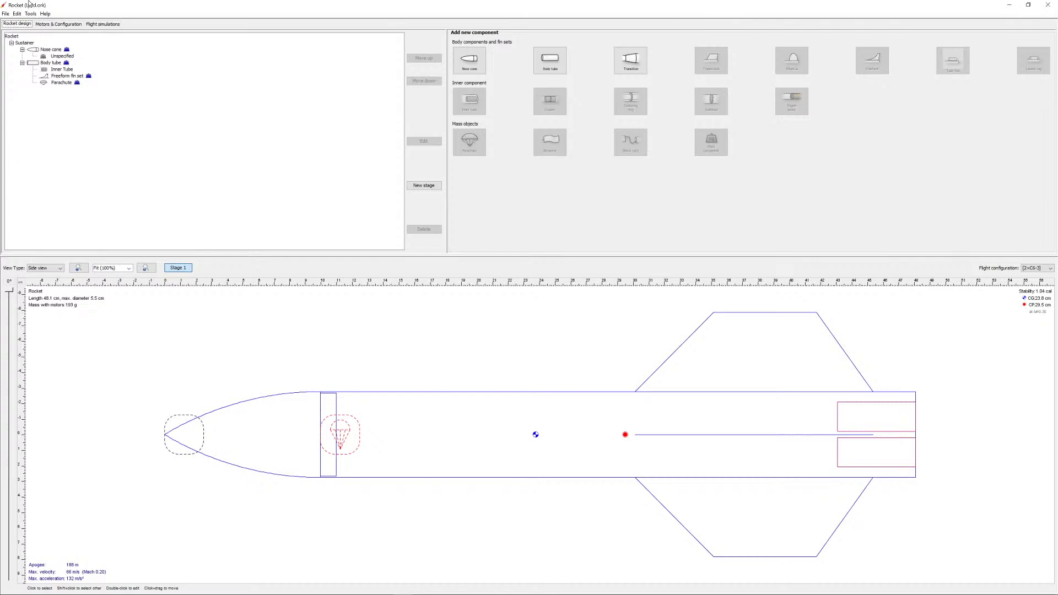
Step: Save a copy of the Lyrid design in the Asteria folder as LyridLonger.ork
left_click(5, 14)
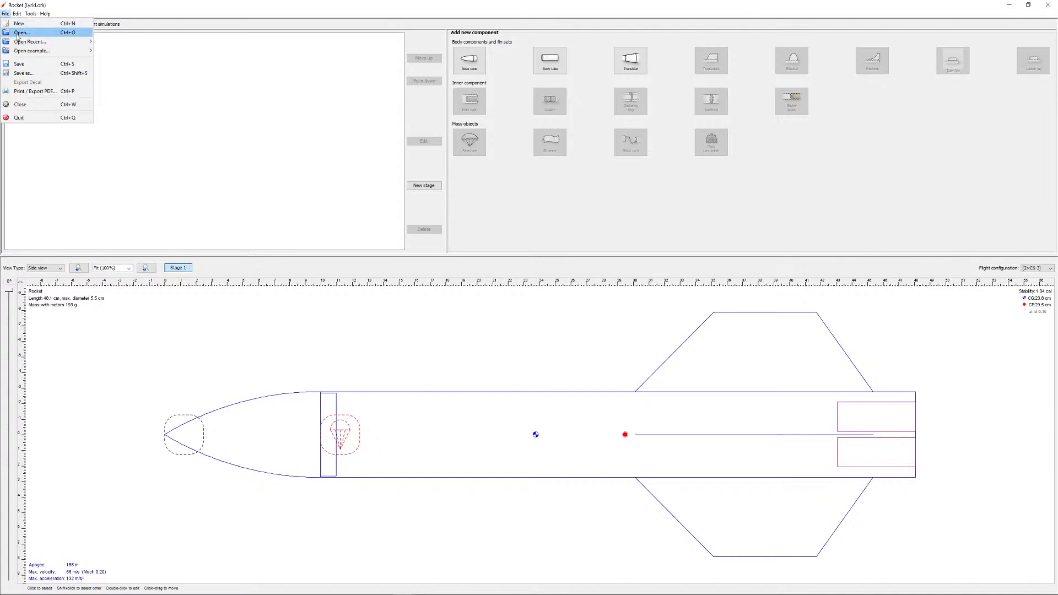
left_click(19, 73)
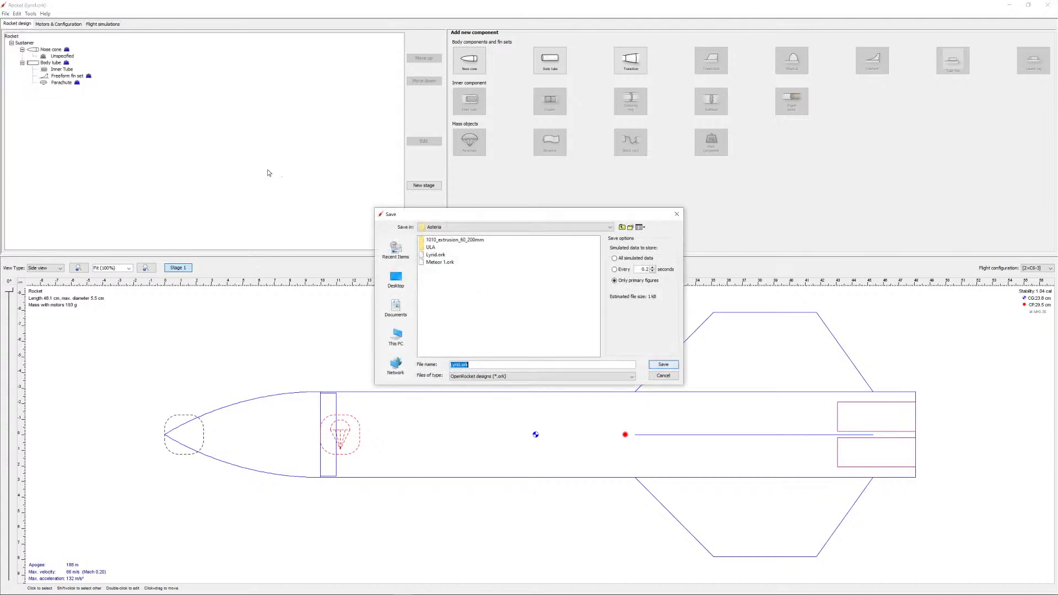
key("Left")
key("Left")
key("Left")
key("Left")
type("Longer")
left_click(665, 365)
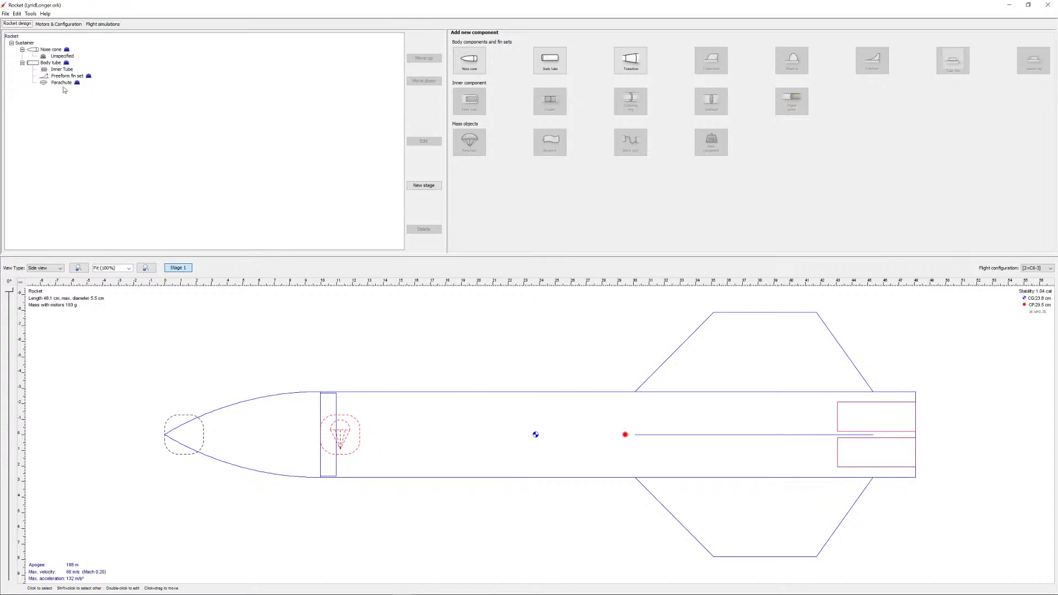
Step: Delete the Unspecified mass from the nose cone and set the body tube's length to 76.2 cm
left_click(56, 57)
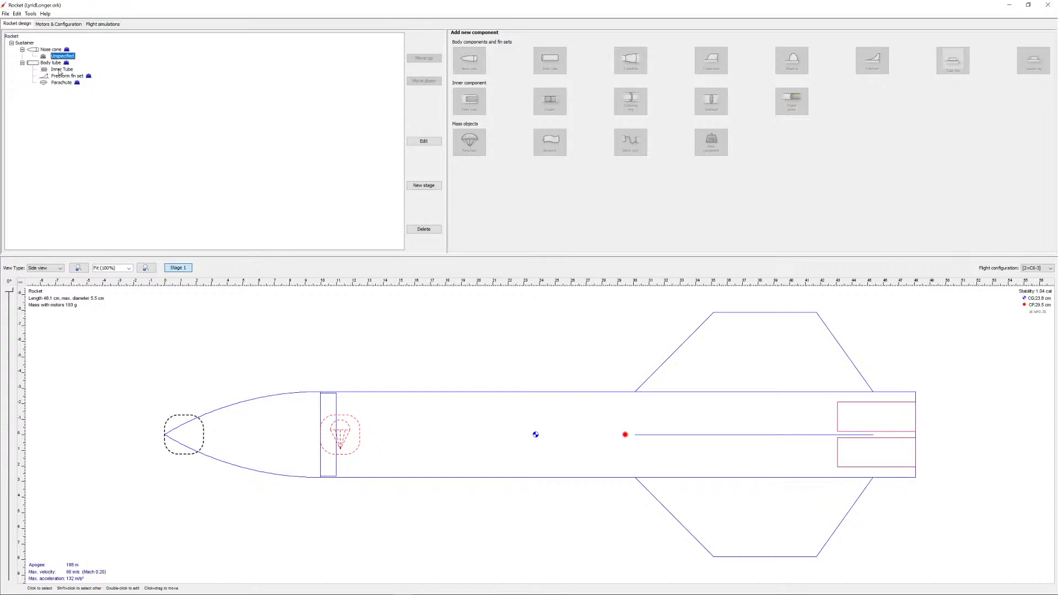
key("Delete")
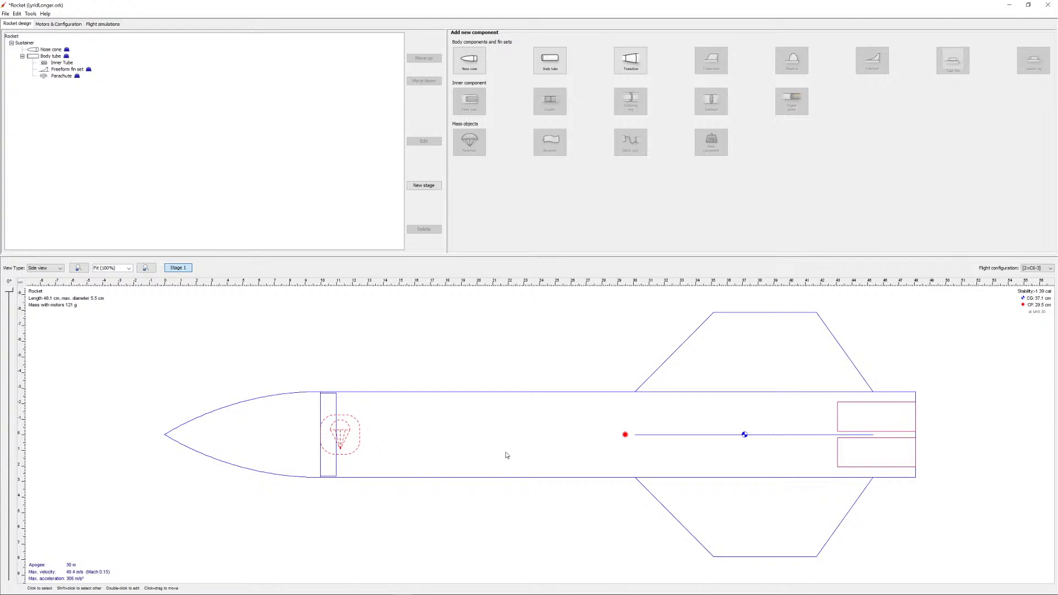
left_click(38, 57)
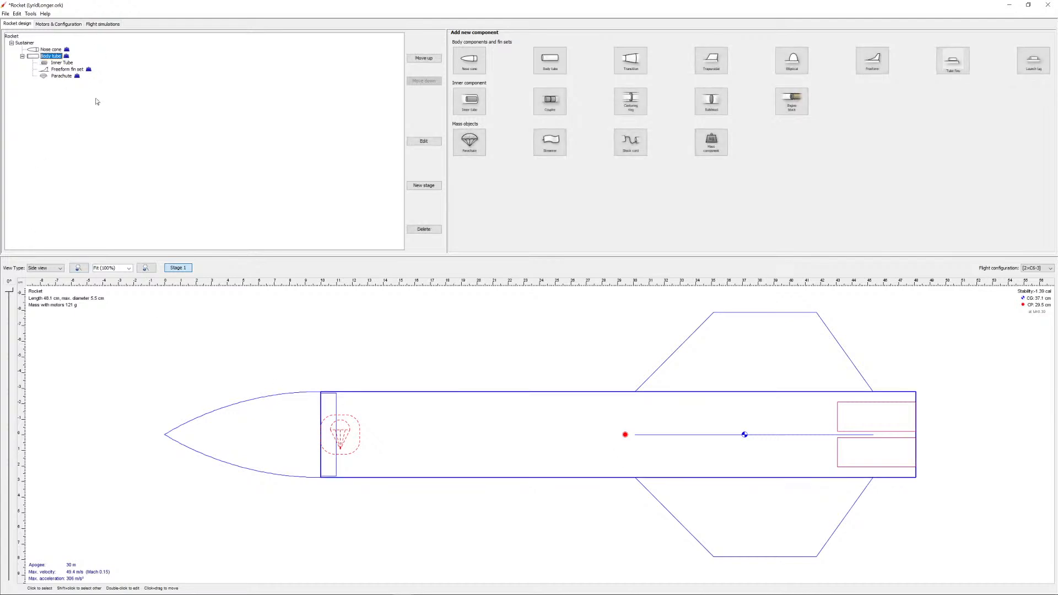
double_click(602, 451)
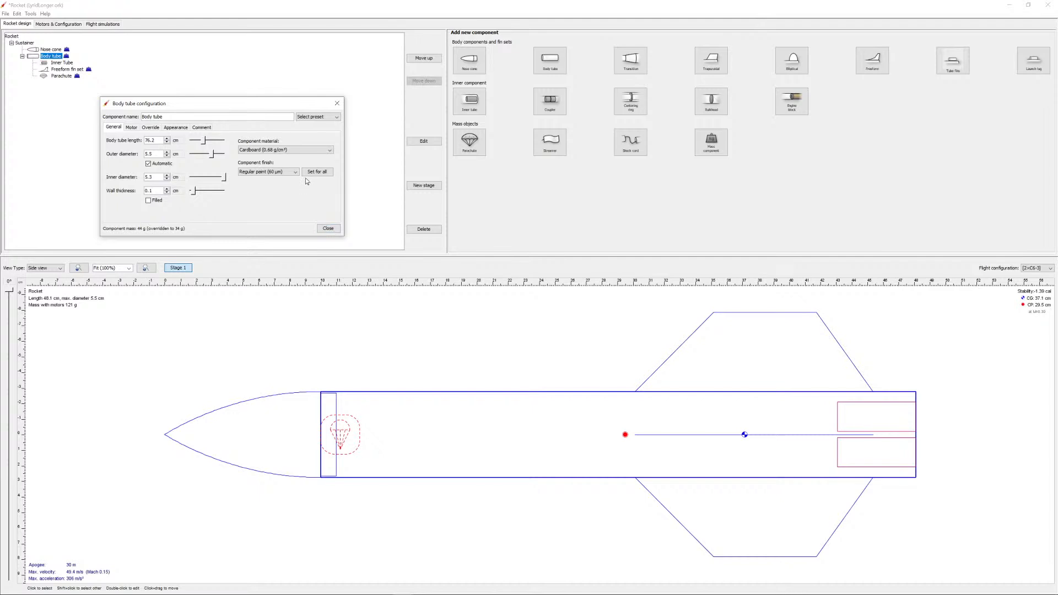
left_click(329, 229)
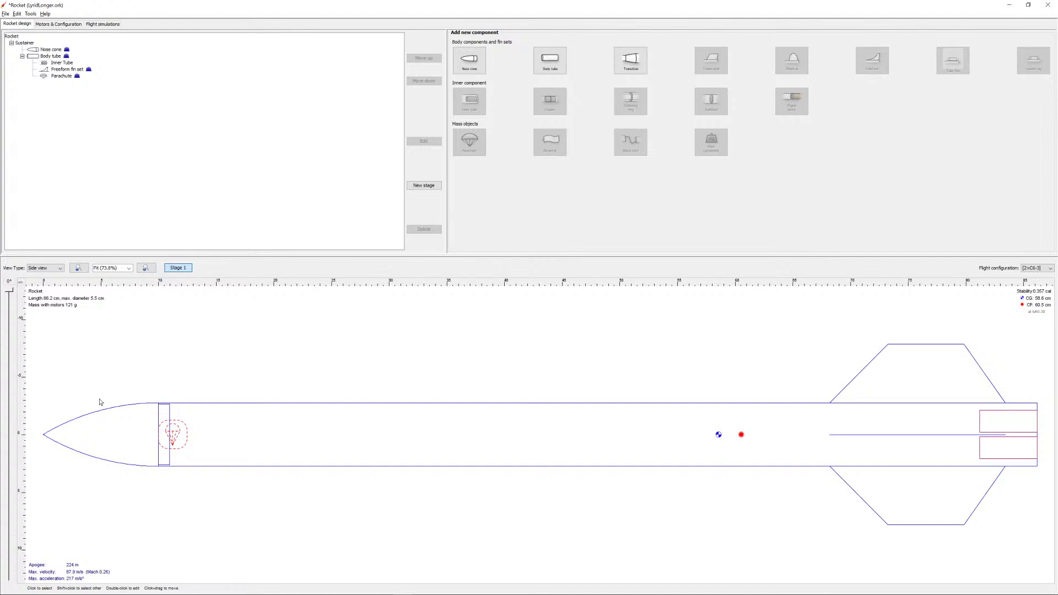
Step: Switch to the Aphac 2 assembly in SOLIDWORKS and cut it with a planar section view parallel to the Front Plane, offset to the rocket's middle
key("alt+Tab")
key("alt+Tab")
key("alt+Tab")
key("alt+Tab")
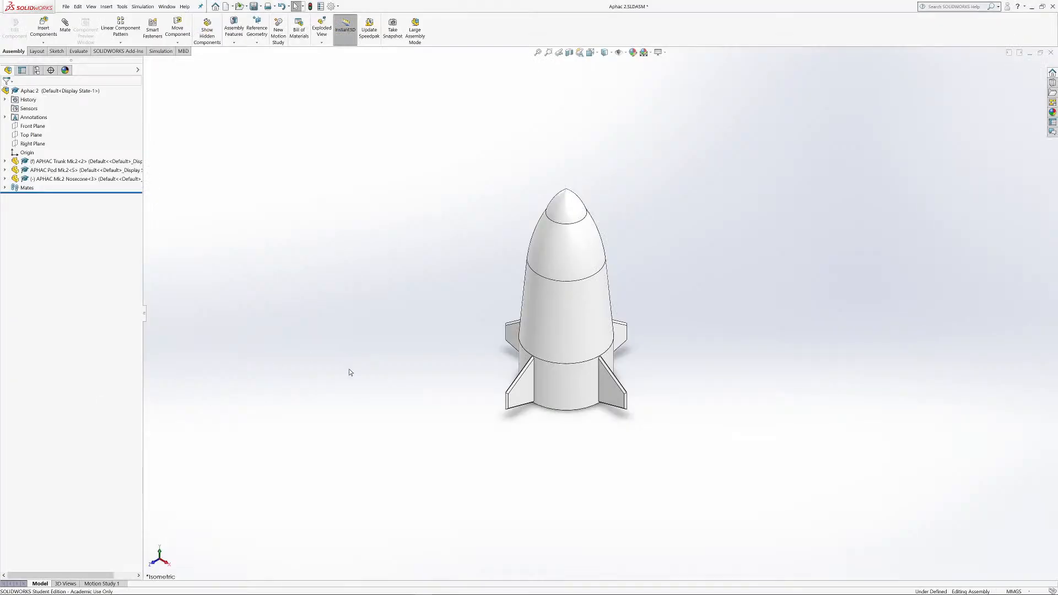
left_click_drag(349, 372, 510, 226)
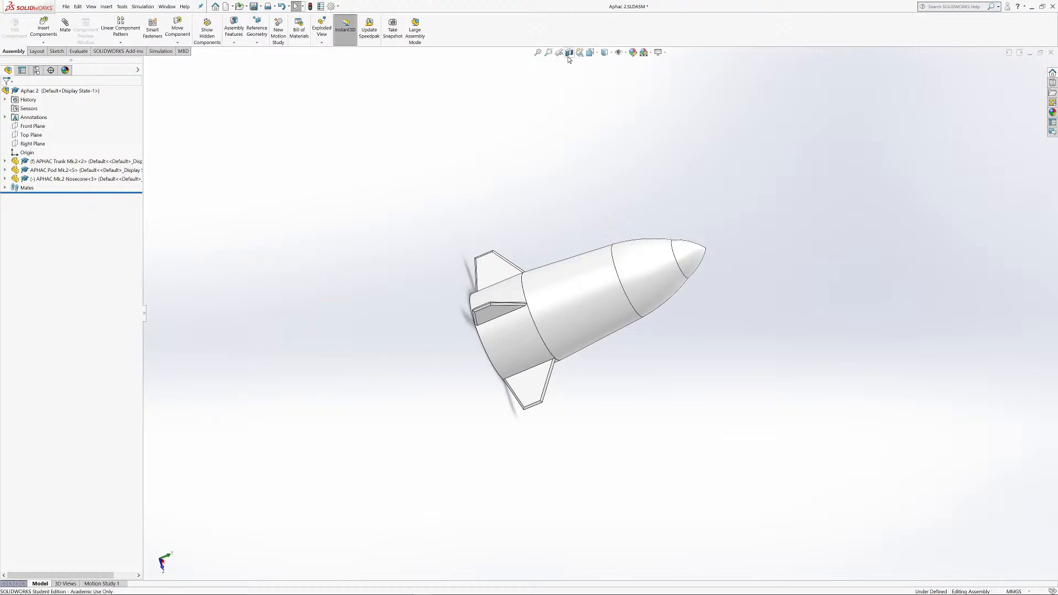
left_click(569, 52)
mouse_move(567, 354)
left_mouse_down()
mouse_move(583, 378)
mouse_move(584, 364)
left_mouse_up()
left_click_drag(576, 232, 582, 249)
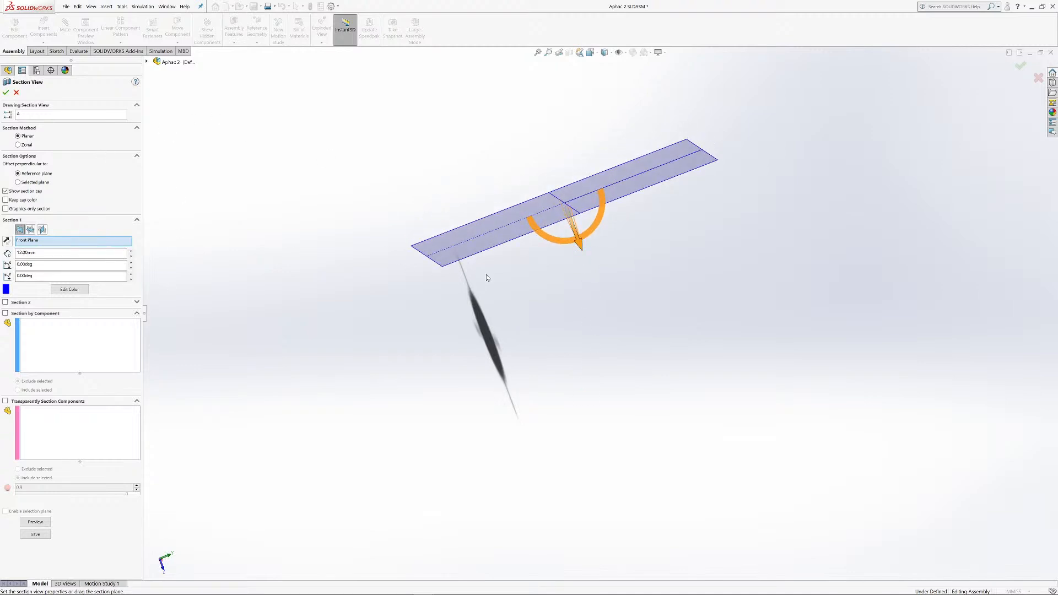
left_click_drag(578, 250, 623, 340)
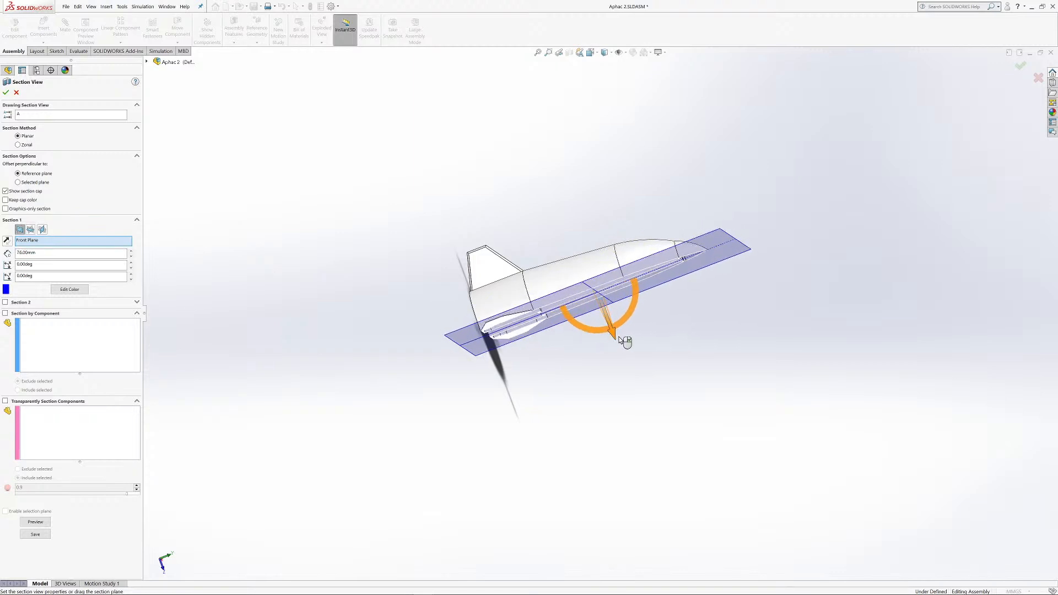
left_click(6, 92)
Step: Examine the sectioned rocket's interior from the front and several angles, including the central tube, motor housing, trunk cavity and nose cone joint
key("ctrl+1")
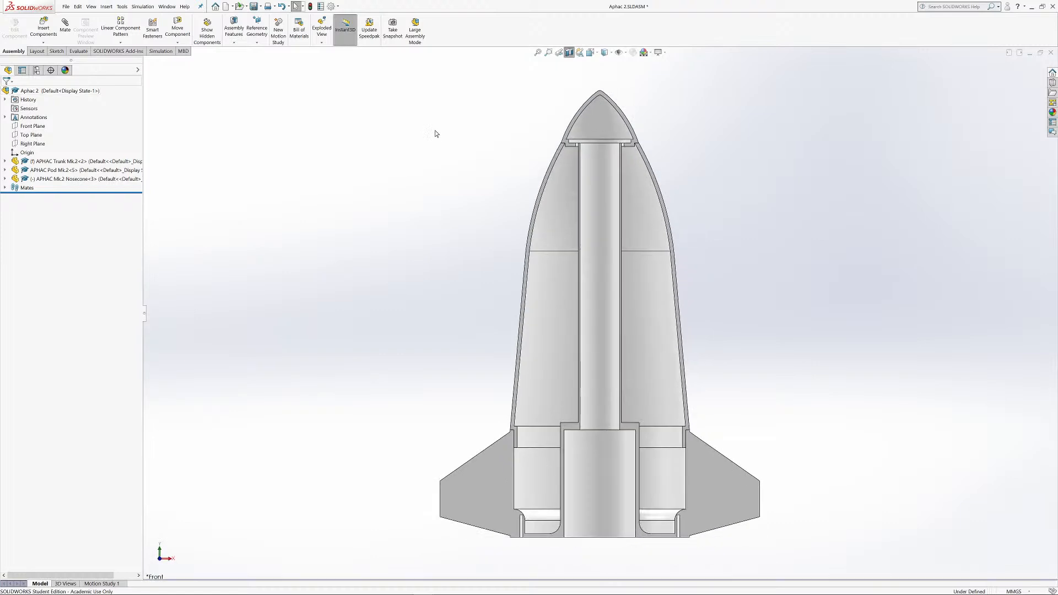
left_click_drag(821, 298, 758, 460)
left_click_drag(527, 416, 533, 325)
scroll(534, 324, "down", 1)
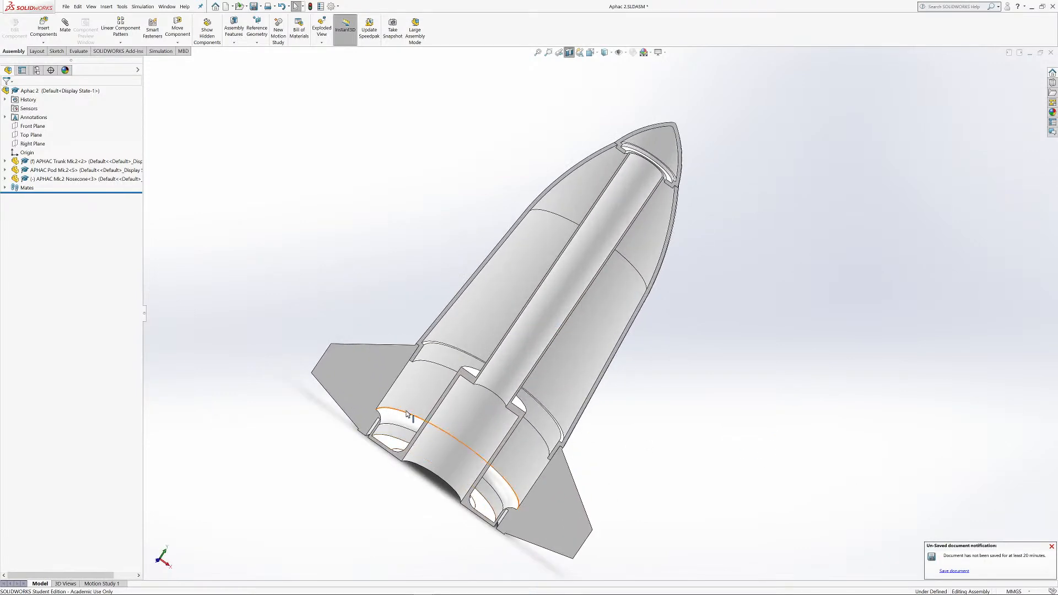
left_click_drag(600, 425, 500, 441)
left_click_drag(401, 359, 450, 319)
scroll(450, 320, "down", 1)
scroll(455, 325, "up", 1)
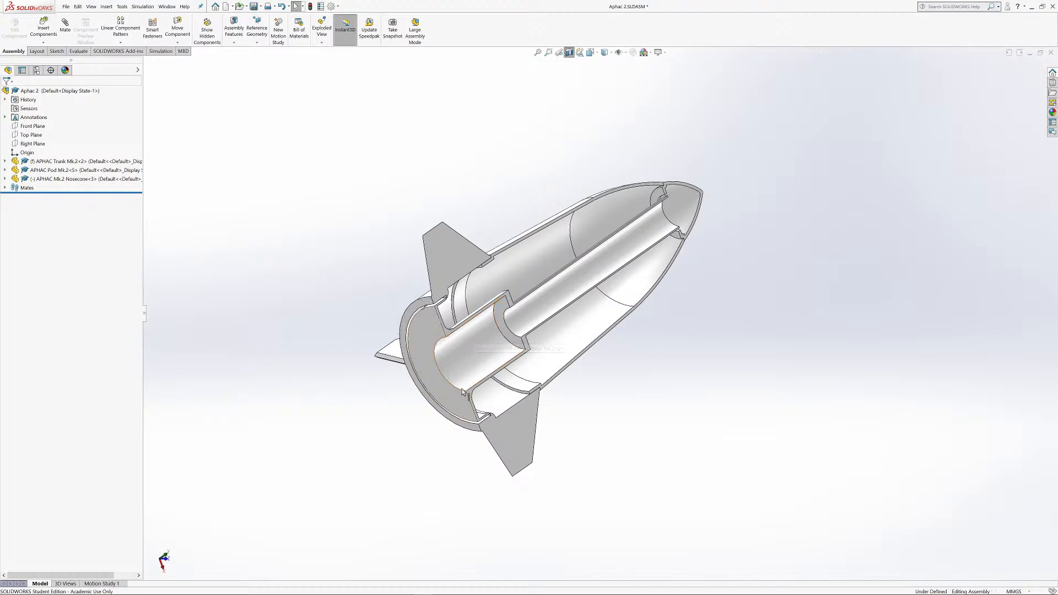
left_click_drag(523, 361, 454, 383)
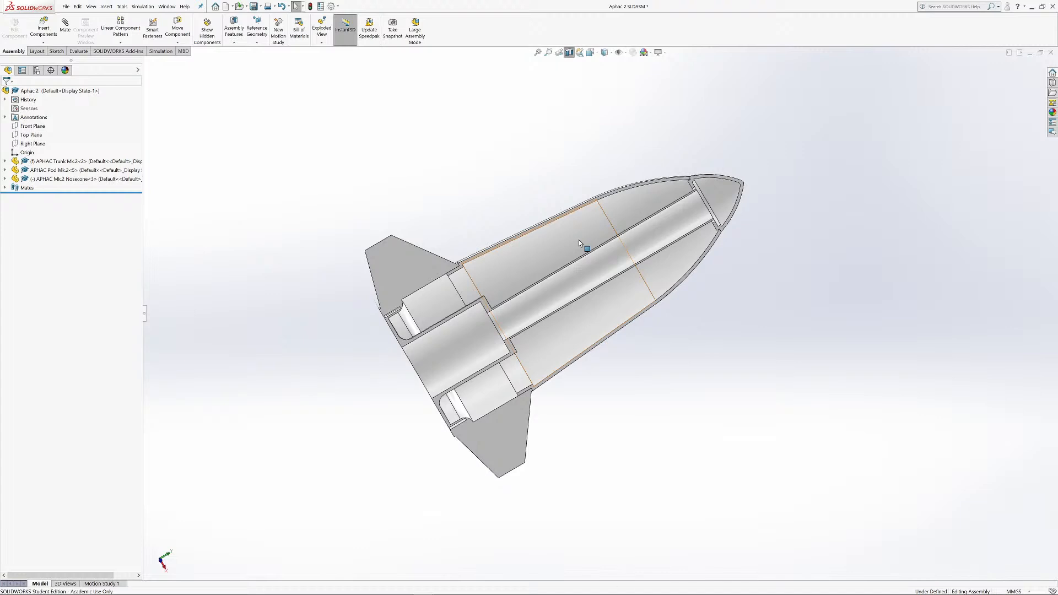
left_click_drag(578, 240, 474, 336)
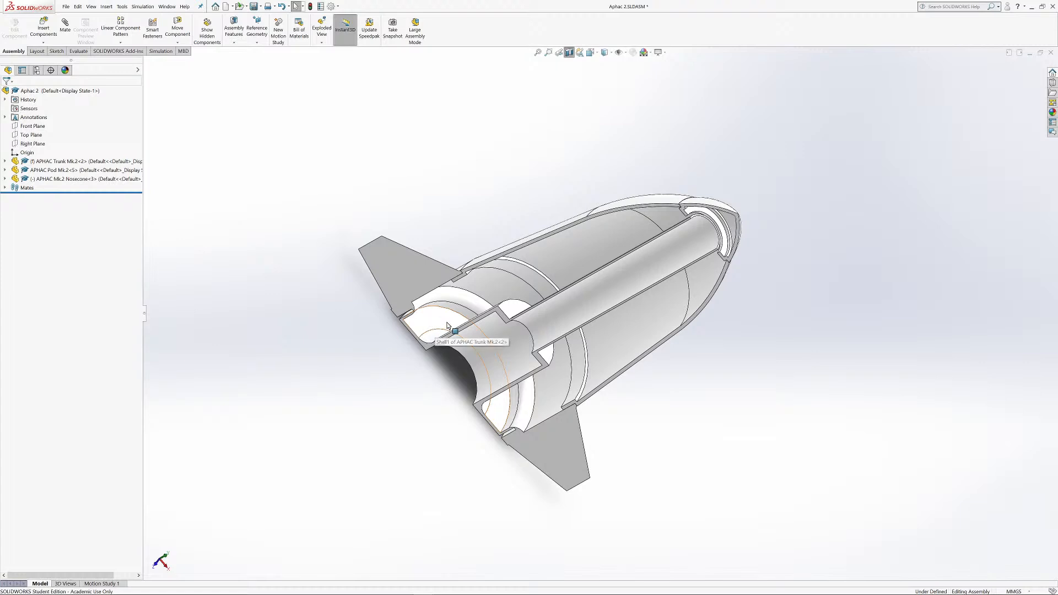
left_click_drag(540, 435, 558, 293)
scroll(569, 302, "down", 2)
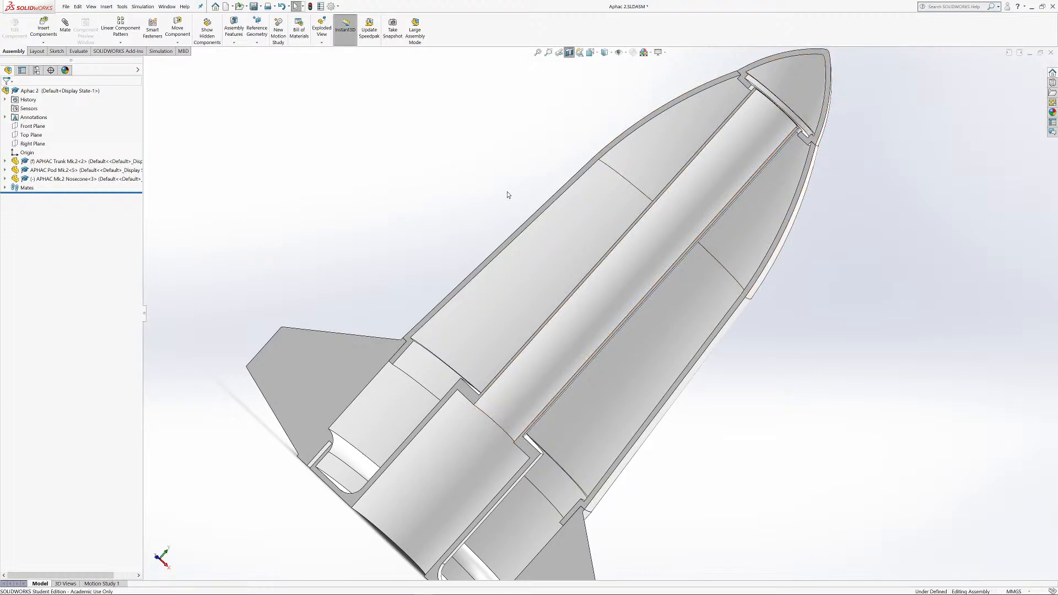
Step: Switch to the APHAC Trunk Mk.2 part and examine its fins, open base ring and central tube from above and the side
key("ctrl+Tab")
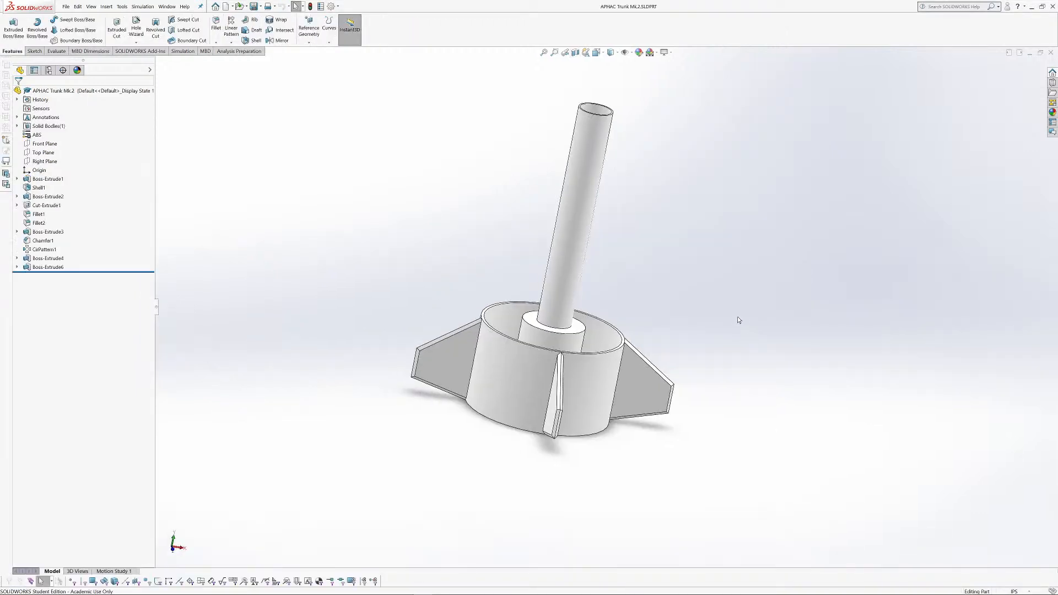
left_click_drag(654, 339, 639, 474)
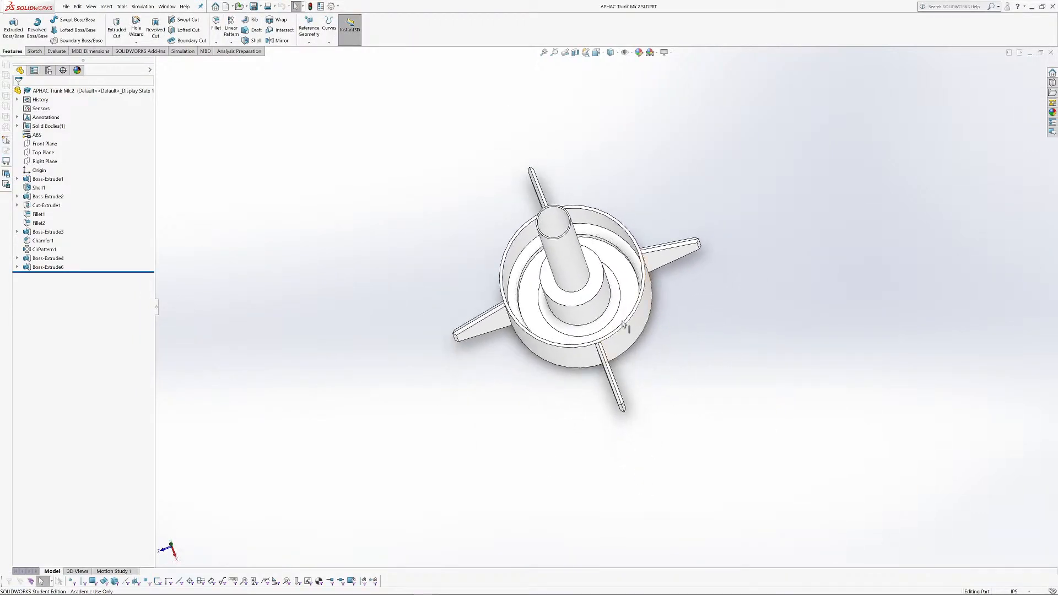
left_click_drag(608, 273, 606, 153)
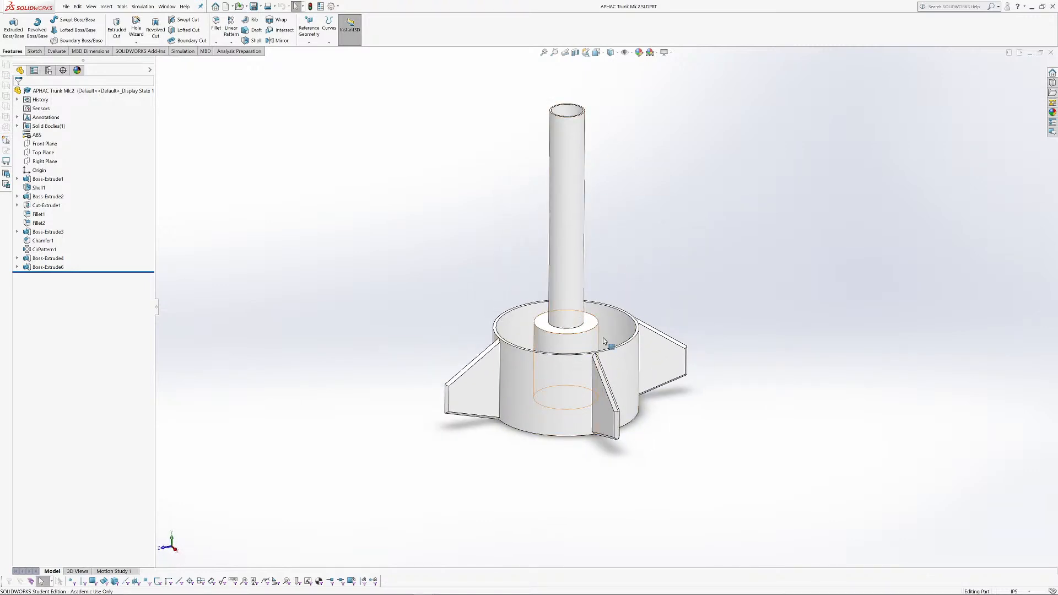
key("ctrl+Tab")
key("ctrl+Tab")
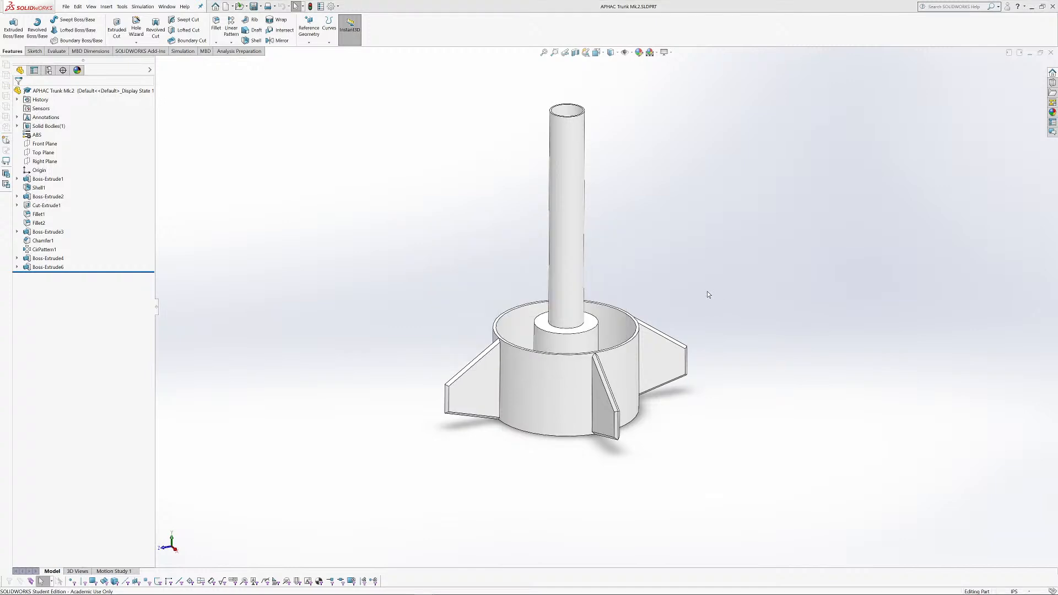
Step: Switch to the APHAC Mk.2 Nosecone part and examine its outer profile, base shoulder and hollow interior
scroll(752, 234, "up", 5)
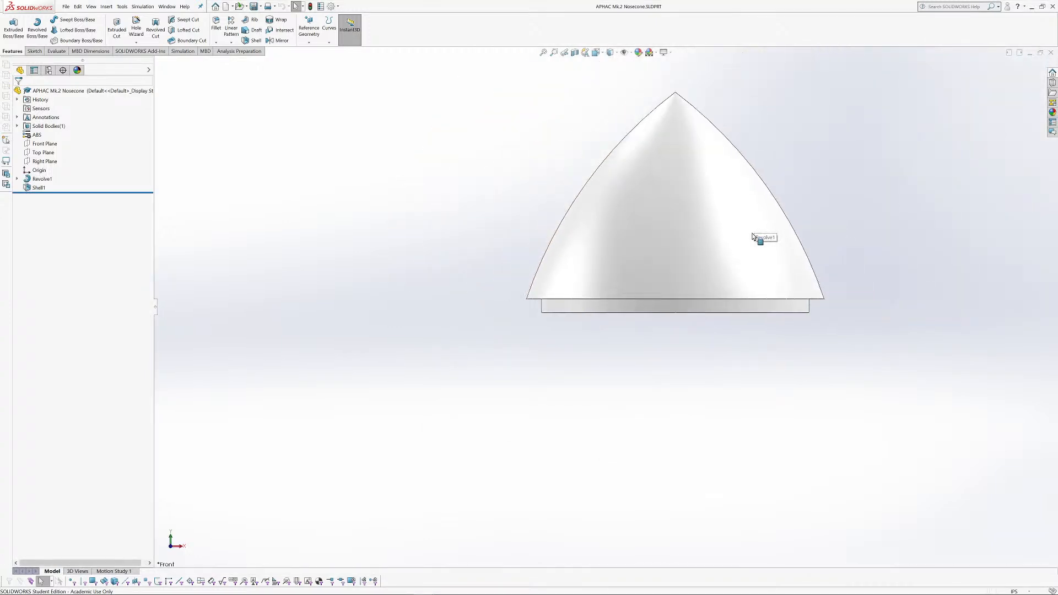
left_click_drag(730, 334, 734, 113)
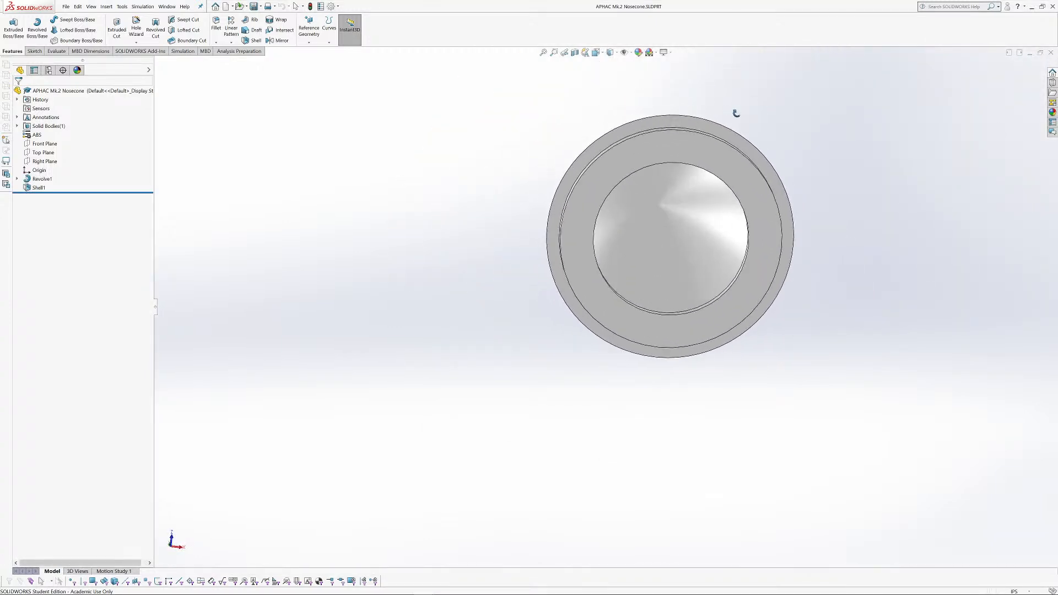
scroll(734, 113, "down", 1)
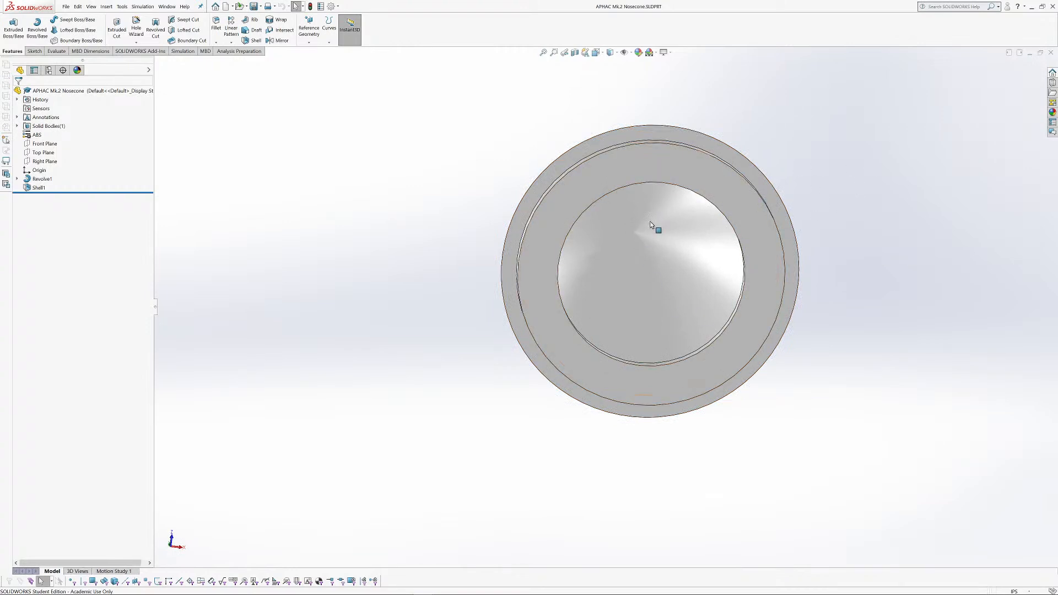
left_click_drag(631, 220, 702, 263)
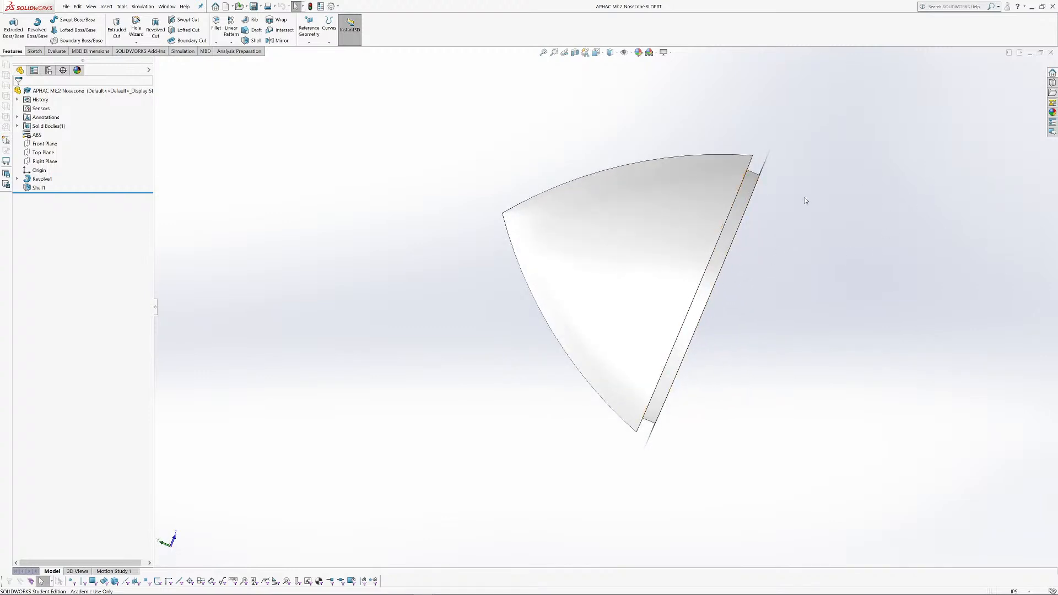
Step: Switch to the APHAC Pod Mk.2 part and examine its open tip and tapered body
key("ctrl+Tab")
key("ctrl+Tab")
key("ctrl+Tab")
key("ctrl+Tab")
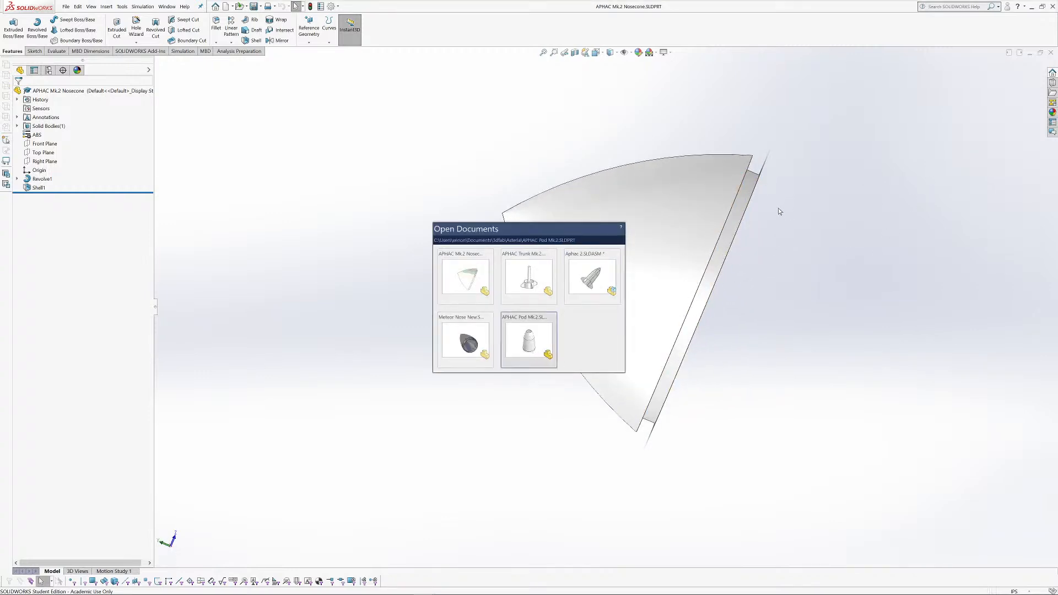
left_click_drag(699, 222, 578, 236)
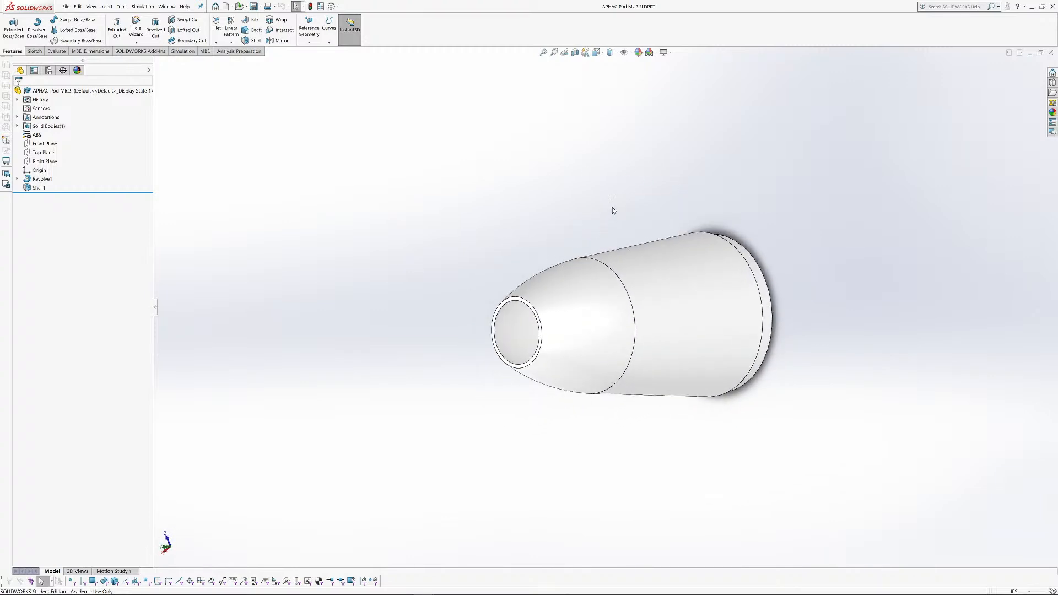
Step: Return to the Aphac 2 assembly and orient the sectioned rocket to show its interior at an angle
key("alt+Tab")
left_click(412, 240)
key("ctrl+Tab")
left_click(570, 269)
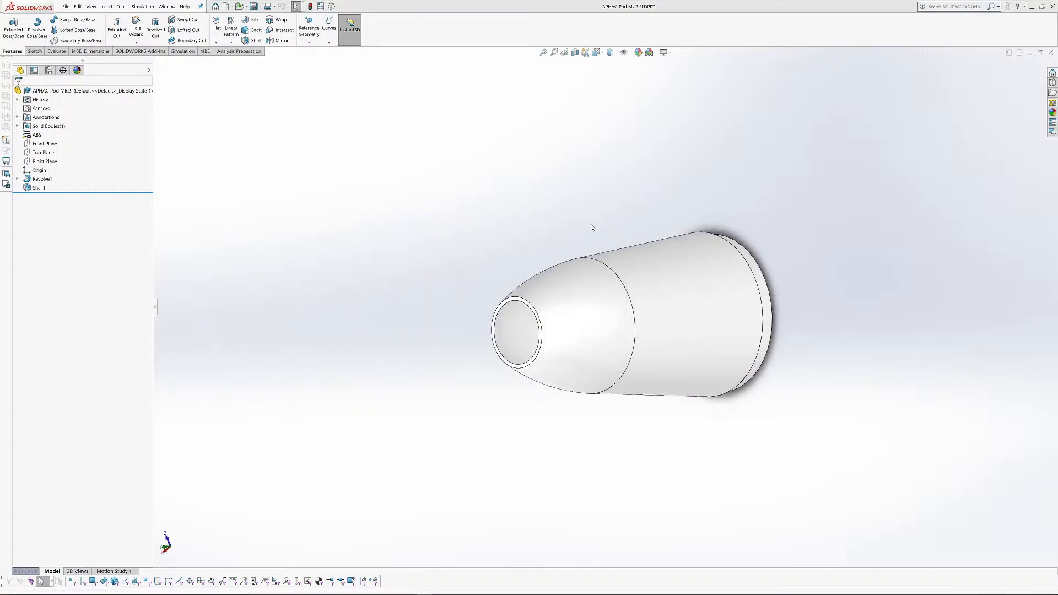
key("ctrl+Tab")
key("ctrl+Tab")
key("ctrl+Tab")
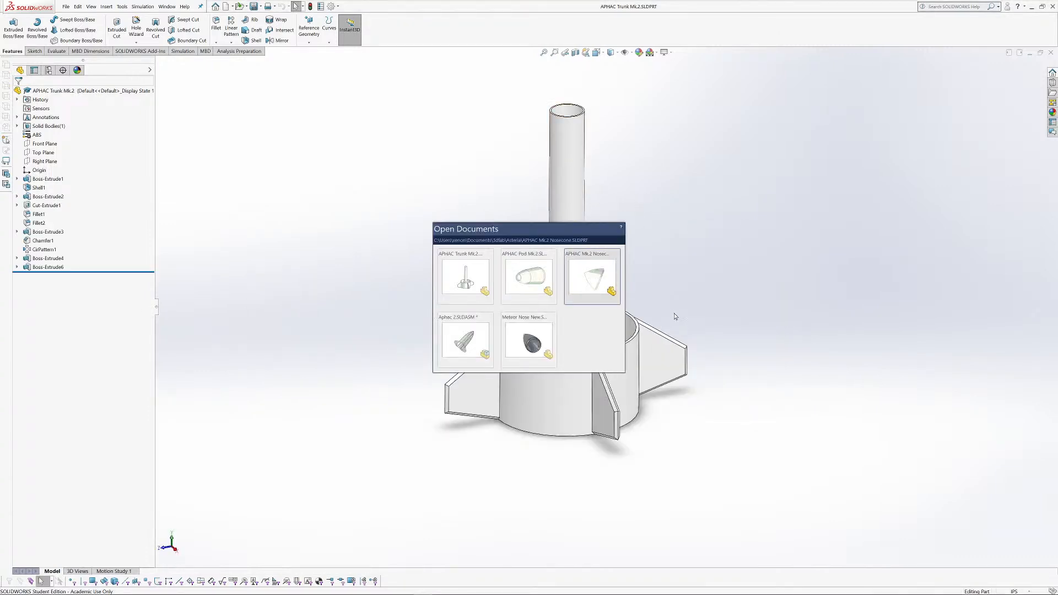
left_click_drag(486, 423, 427, 373)
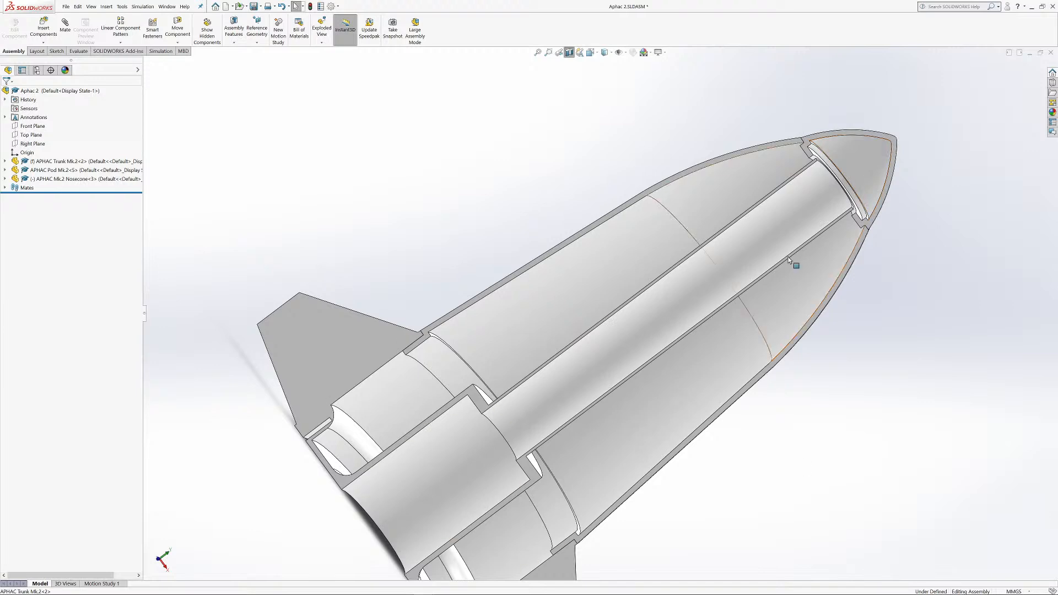
Step: Examine the whole sectioned rocket from several angles, including the nose cone joint, central tube and pod cavity
scroll(581, 229, "up", 8)
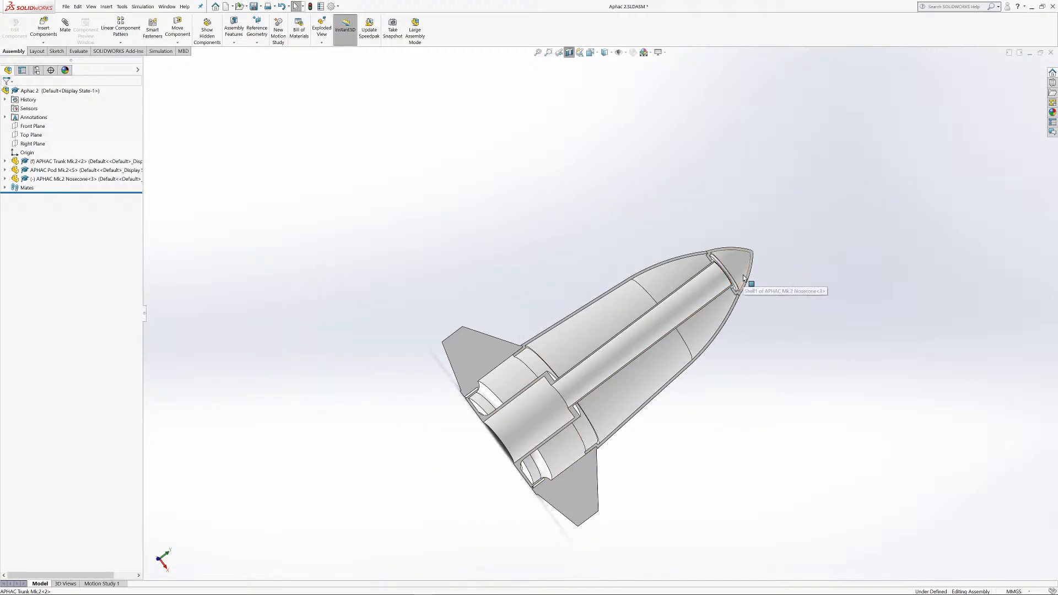
scroll(462, 433, "up", 1)
left_click_drag(462, 433, 487, 423)
scroll(488, 424, "down", 1)
scroll(492, 423, "up", 1)
scroll(545, 397, "down", 3)
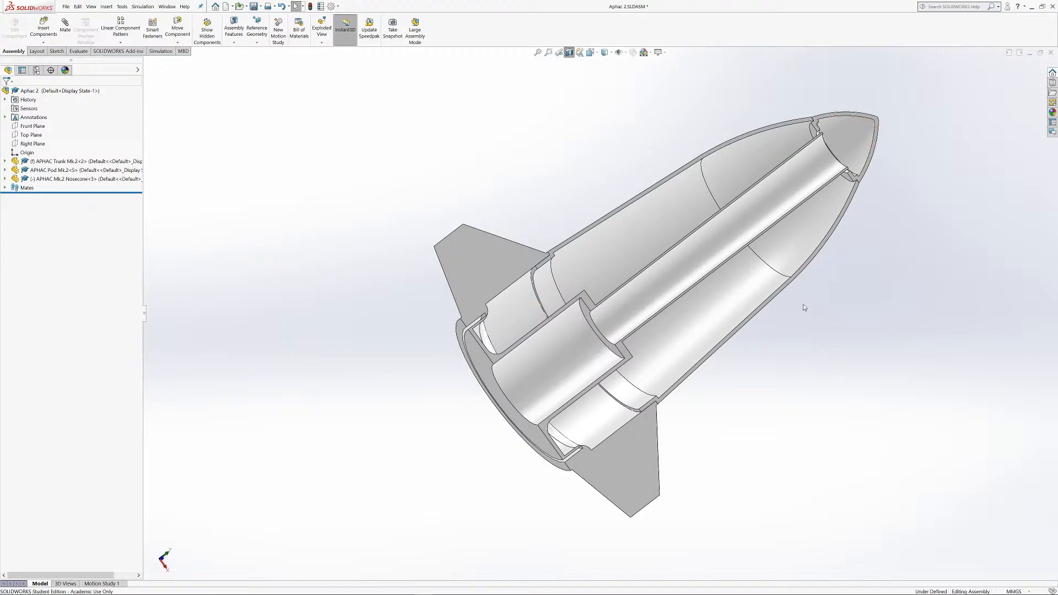
left_click_drag(530, 330, 621, 326)
scroll(763, 403, "up", 5)
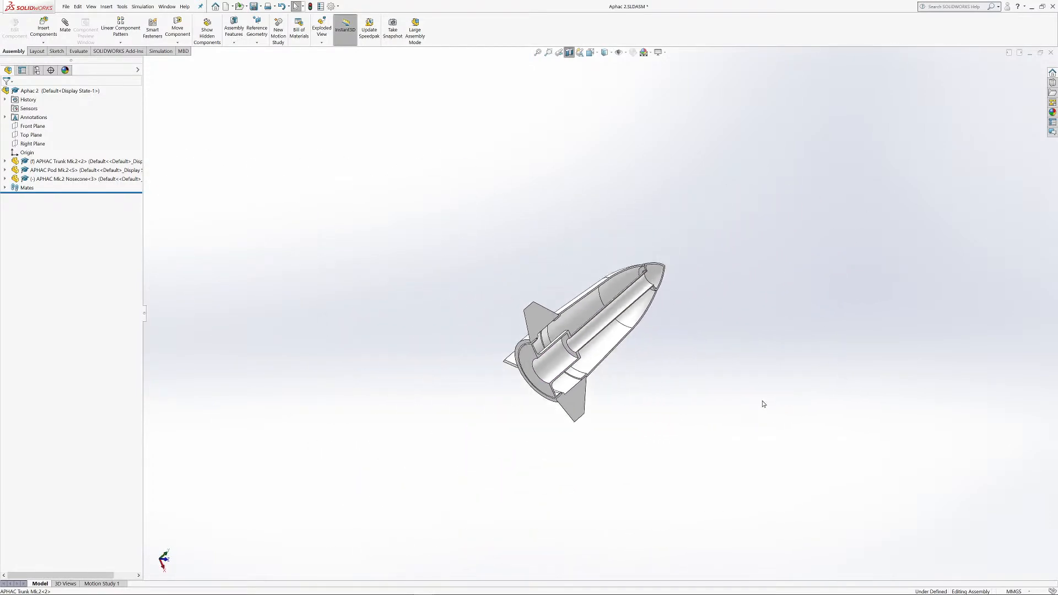
scroll(763, 403, "down", 2)
scroll(414, 33, "down", 1)
scroll(441, 96, "down", 2)
left_click_drag(641, 254, 524, 309)
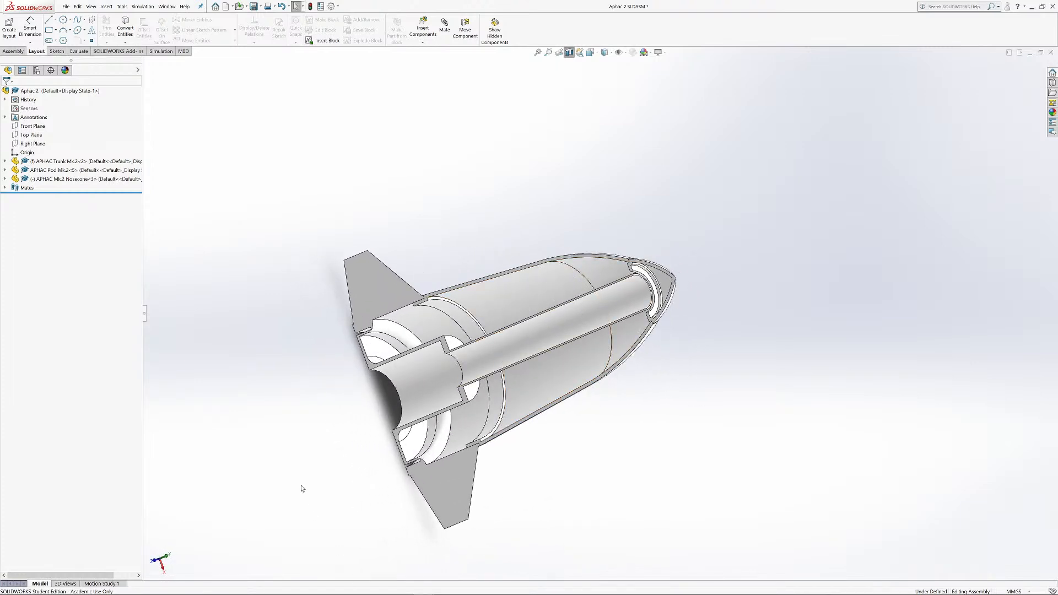
Step: Inspect the sectioned rocket in the Front view and from oblique angles, focusing on the motor housing and the pod-to-trunk joint
key("ctrl+1")
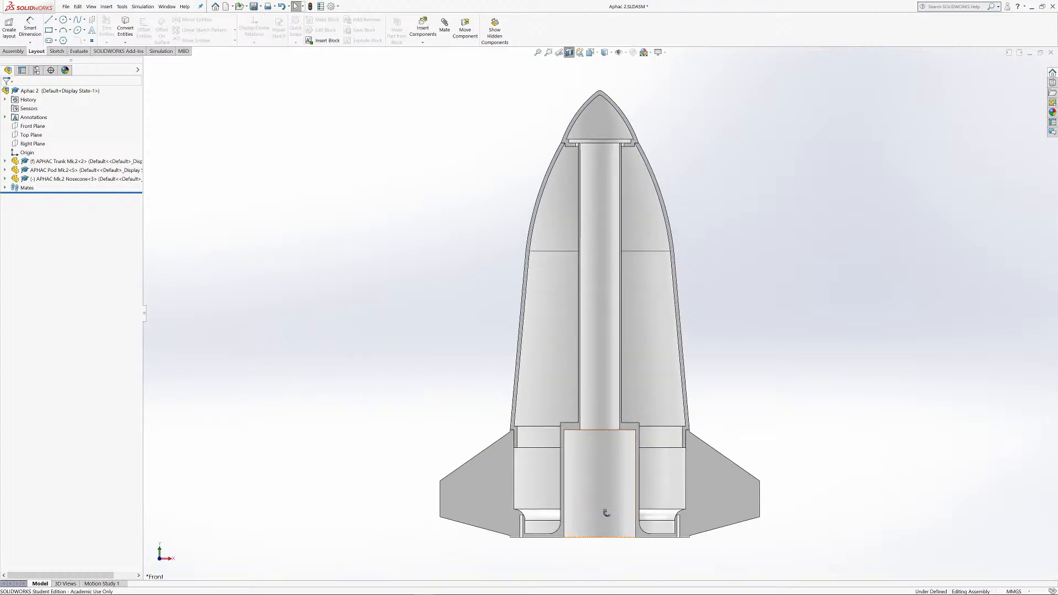
left_click_drag(620, 469, 565, 542)
scroll(605, 424, "down", 5)
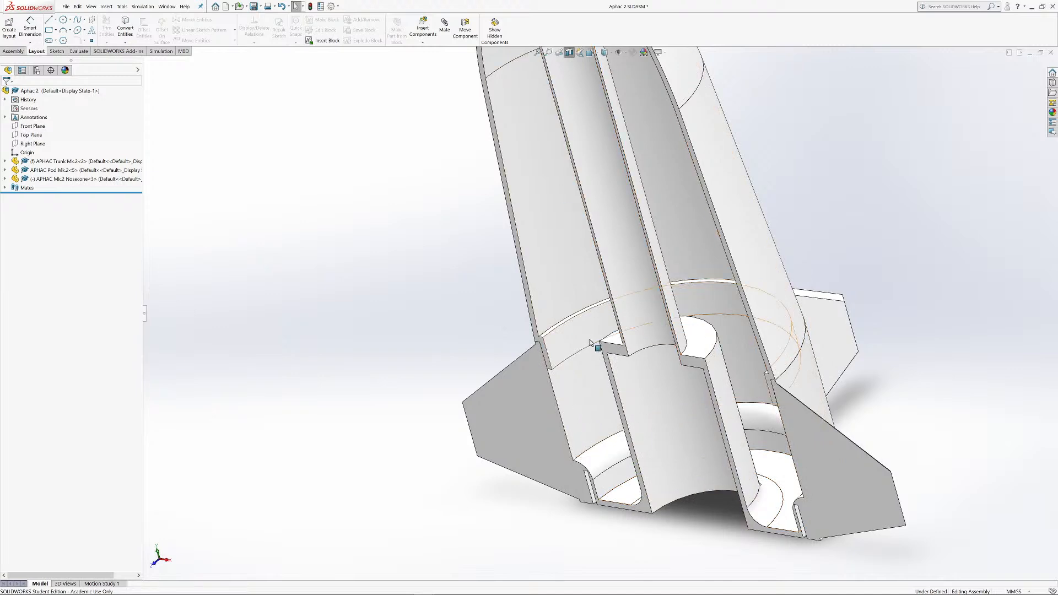
scroll(586, 328, "up", 5)
scroll(572, 219, "down", 2)
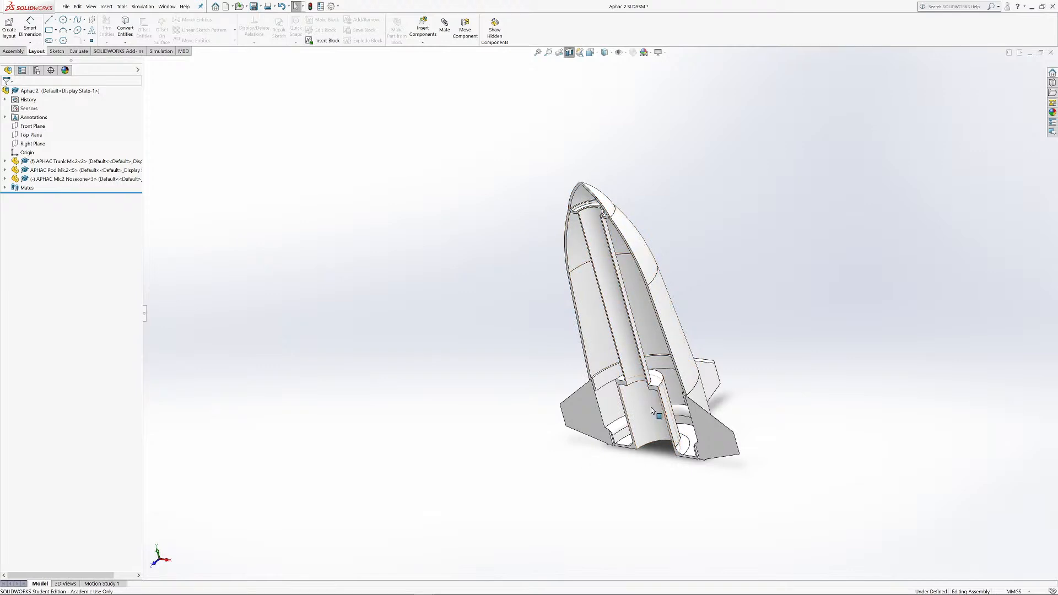
left_click_drag(650, 459, 709, 434)
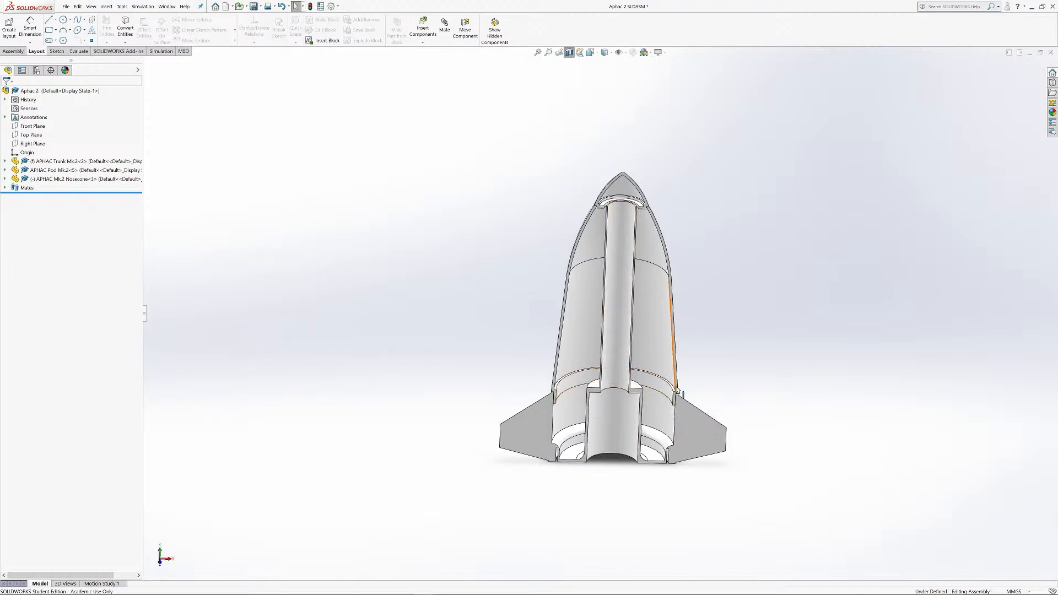
scroll(607, 516, "up", 1)
scroll(608, 513, "down", 1)
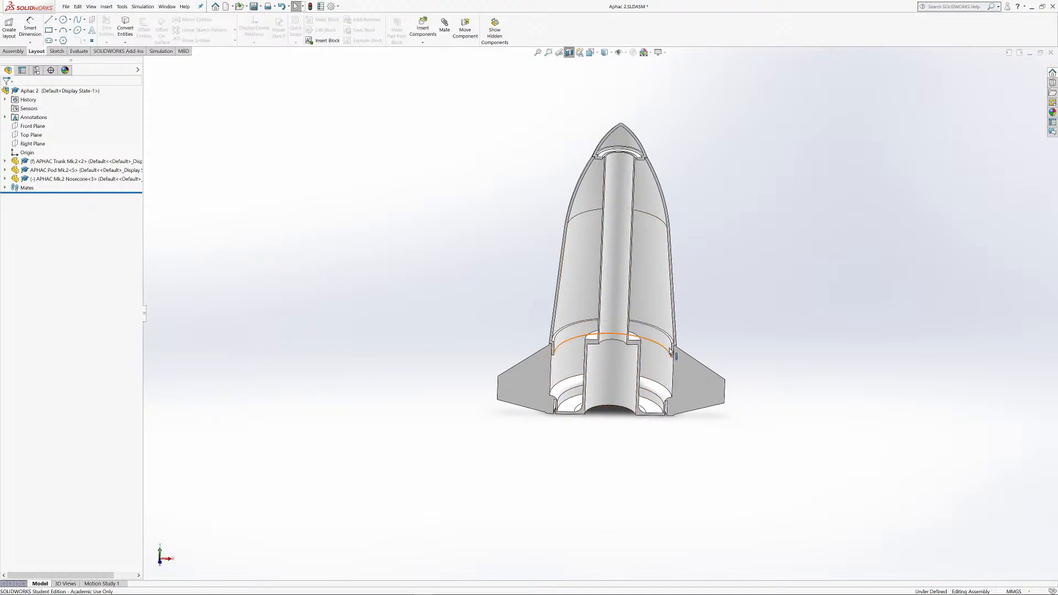
Step: Restore the Front view, fit the sectioned rocket to the window and examine its full profile from nose cone to fins
left_click_drag(653, 423, 641, 348)
key("ctrl+1")
key("f")
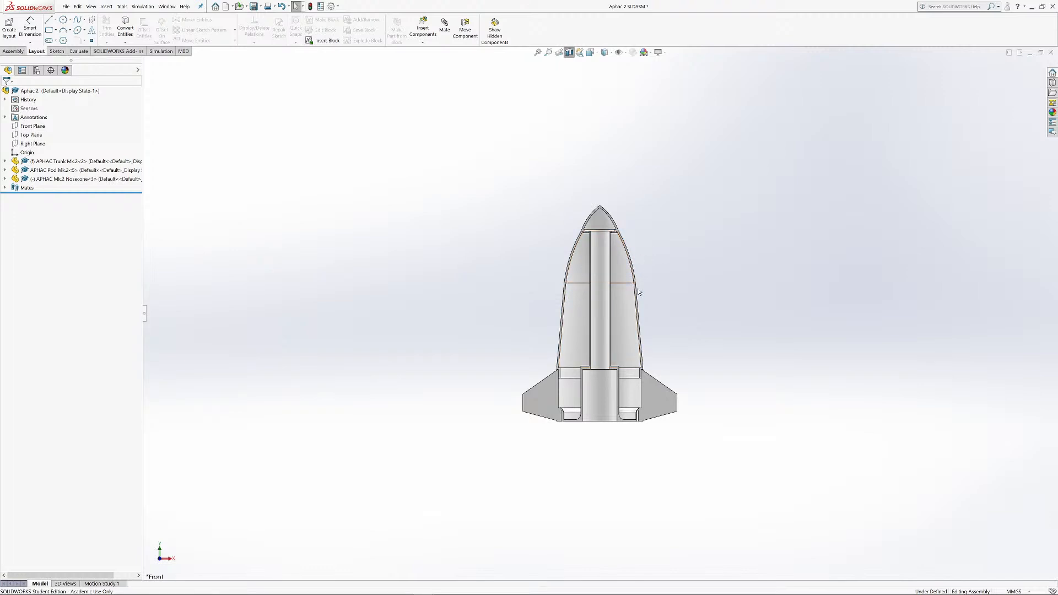
scroll(620, 281, "up", 3)
scroll(616, 268, "down", 6)
scroll(561, 495, "up", 3)
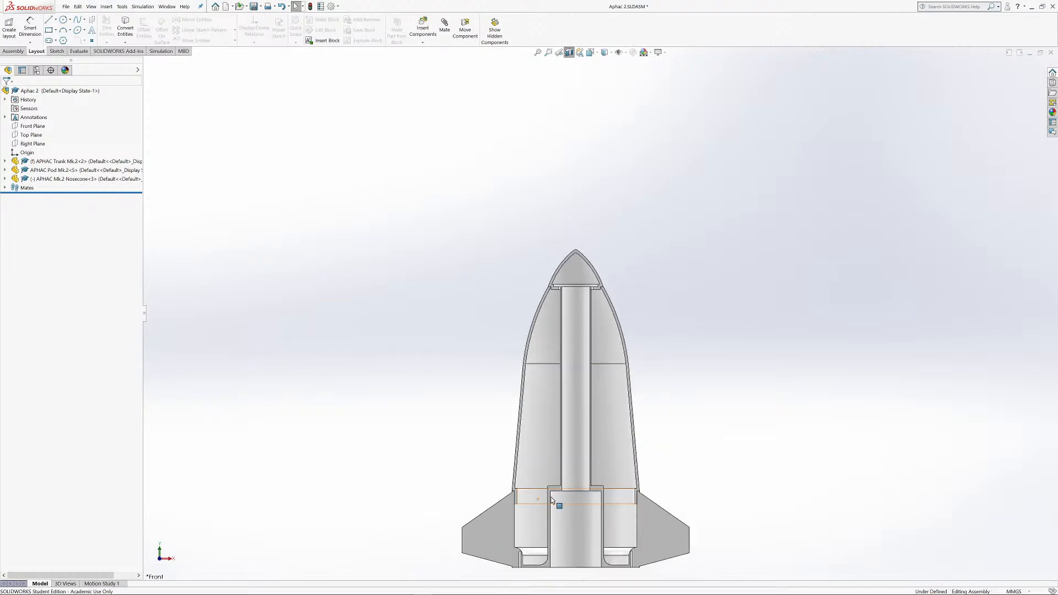
scroll(538, 432, "down", 1)
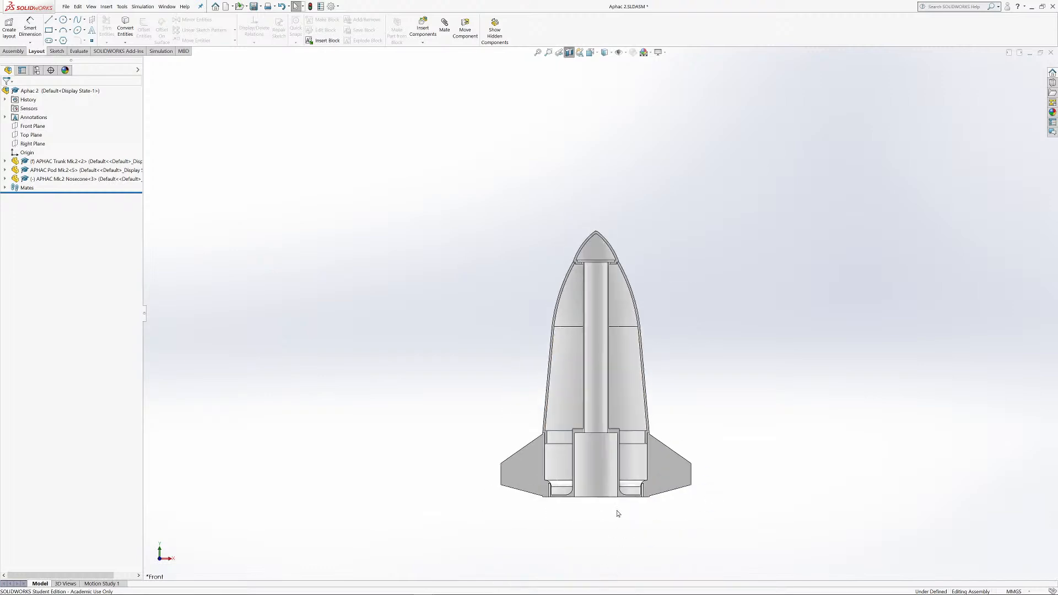
scroll(616, 516, "down", 2)
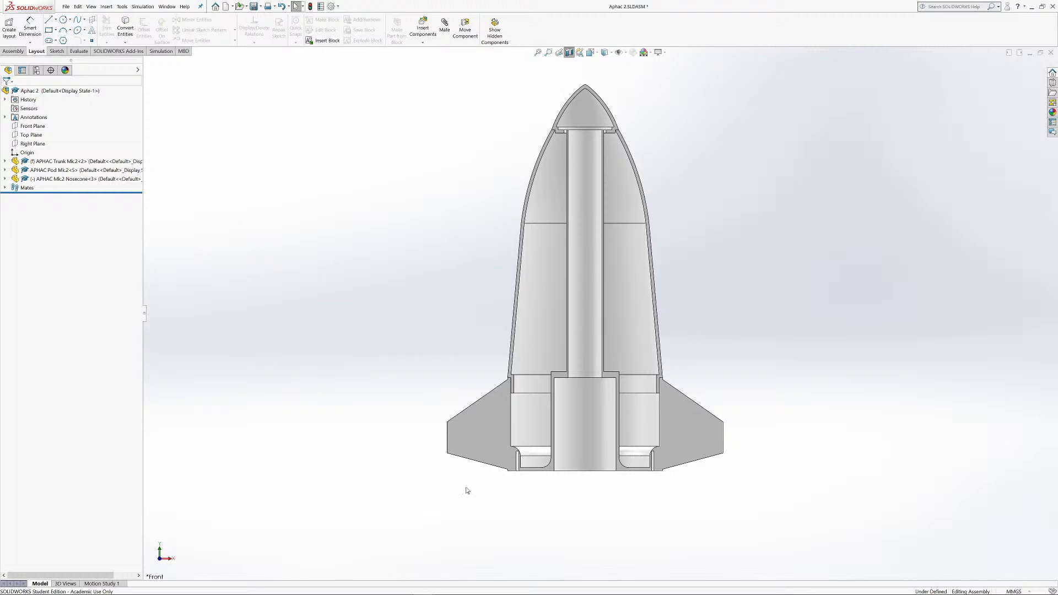
Step: Examine the trunk's interior fillets and base around the motor housing from several angles
left_click_drag(525, 441, 538, 507)
scroll(552, 451, "down", 4)
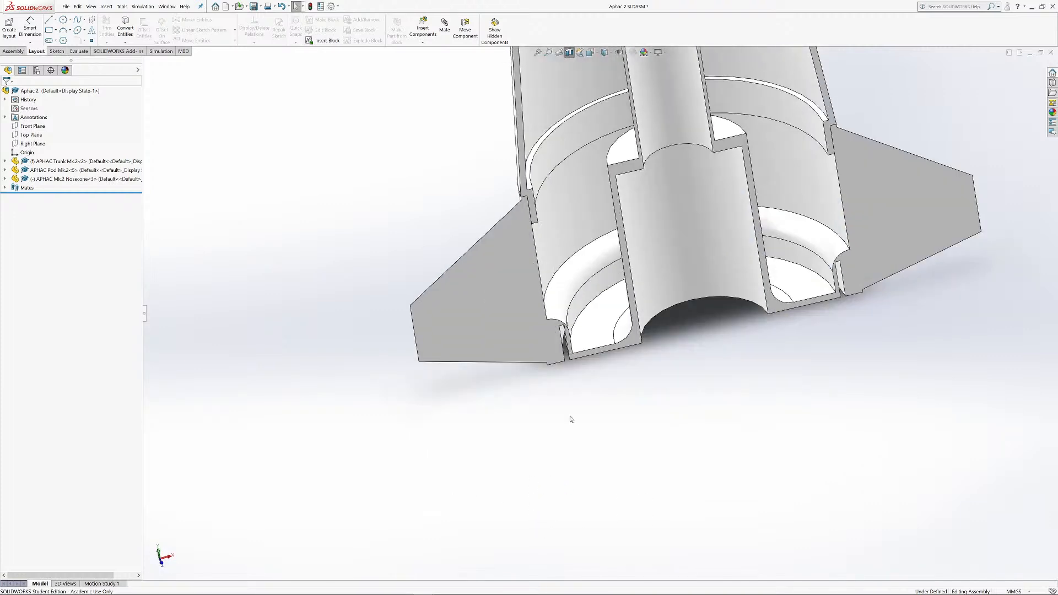
scroll(576, 315, "down", 1)
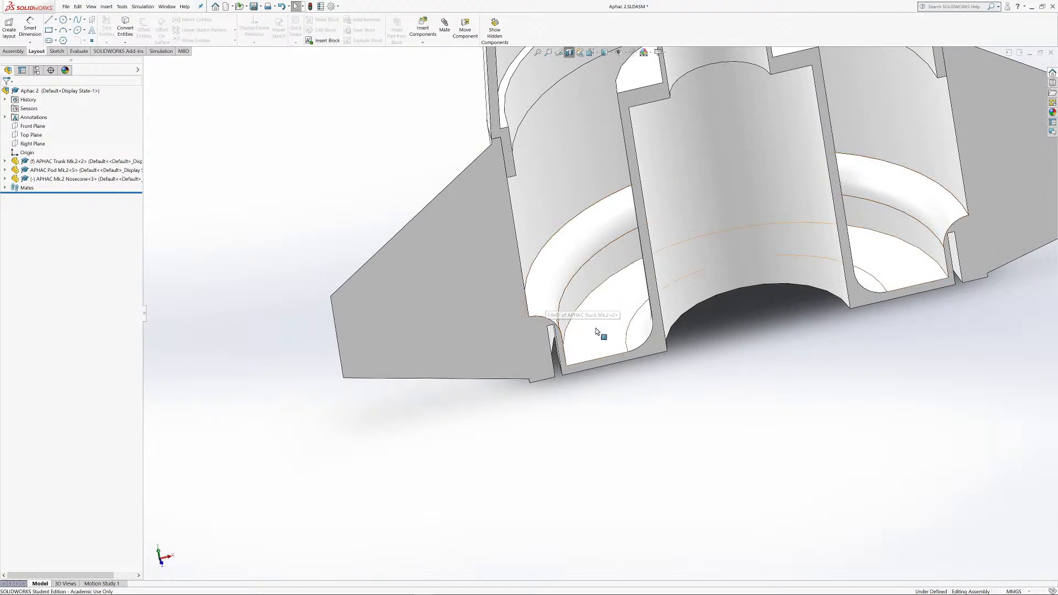
left_click_drag(616, 522, 593, 290)
scroll(597, 267, "down", 1)
scroll(606, 261, "up", 3)
scroll(636, 124, "up", 3)
scroll(641, 134, "down", 3)
scroll(640, 132, "down", 1)
left_click_drag(584, 362, 653, 400)
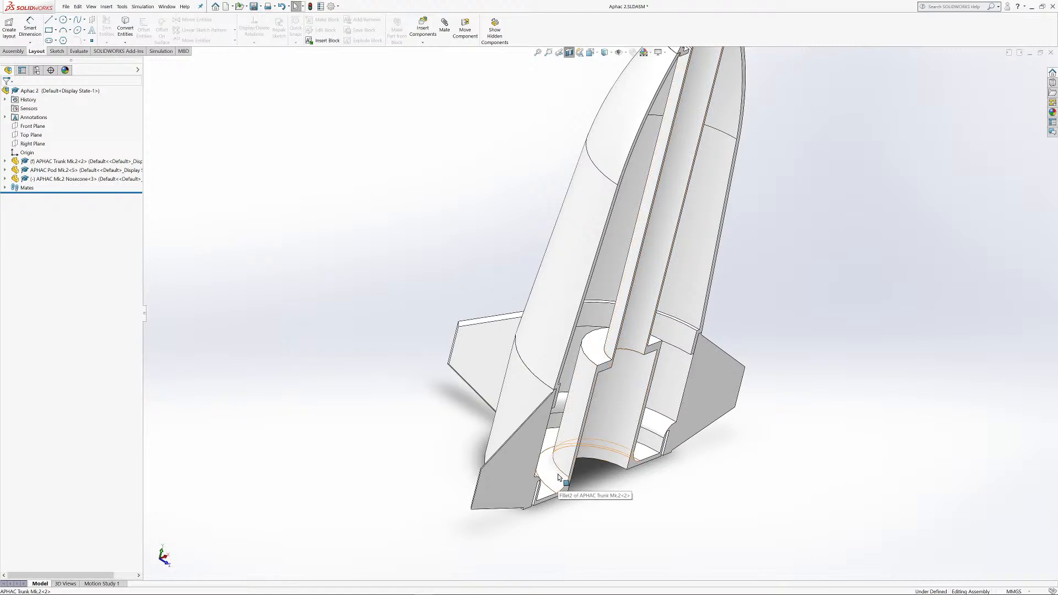
Step: Inspect the rounded inner ledge, base fillet and narrow slot beside the fin root in close-up
left_click_drag(611, 533, 554, 500)
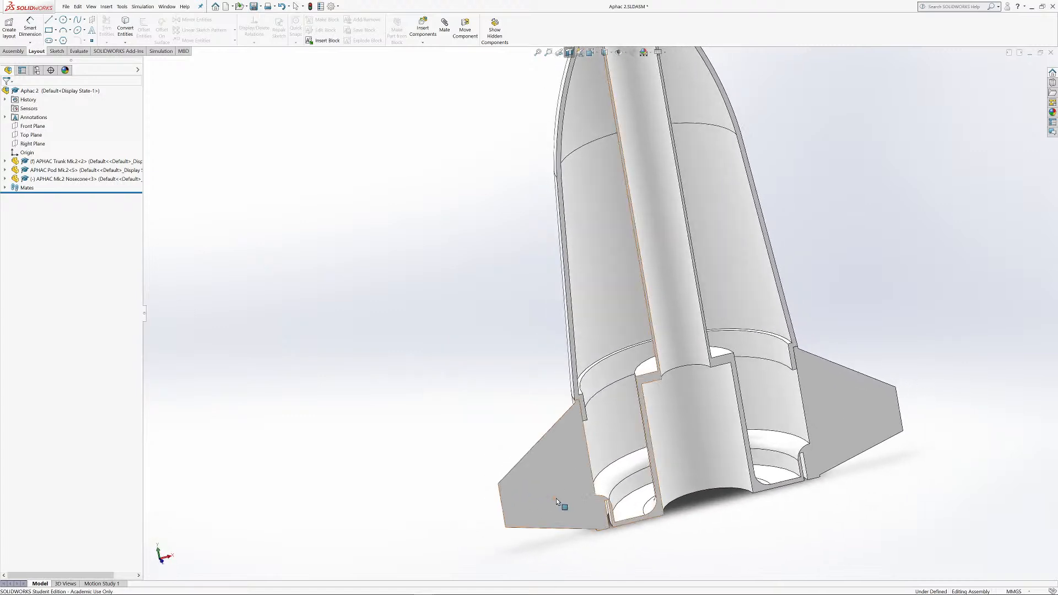
scroll(617, 519, "down", 3)
scroll(642, 516, "down", 3)
scroll(766, 452, "down", 2)
scroll(739, 411, "up", 2)
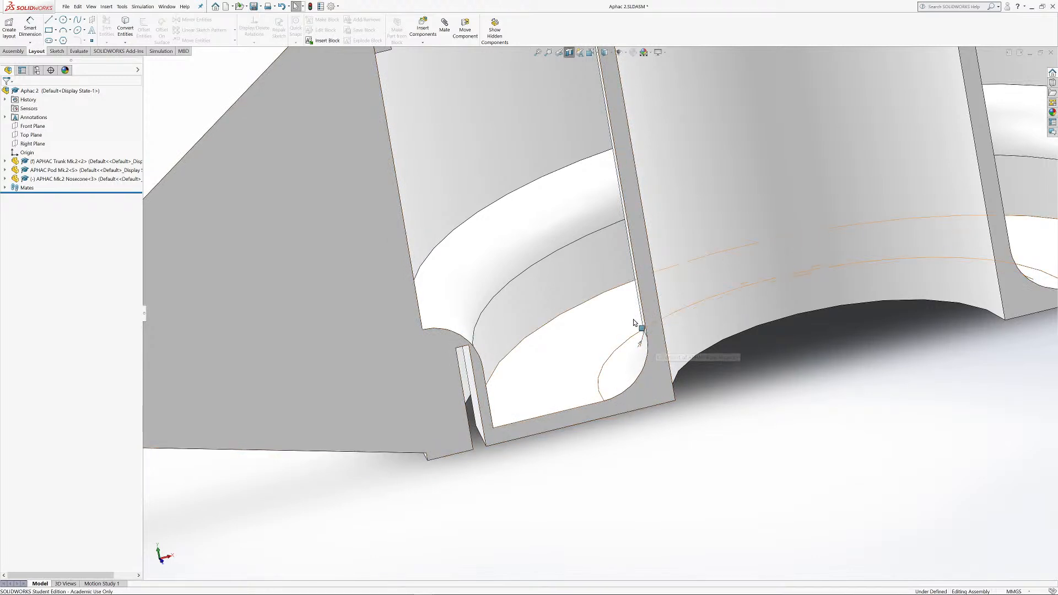
left_click_drag(424, 268, 378, 300)
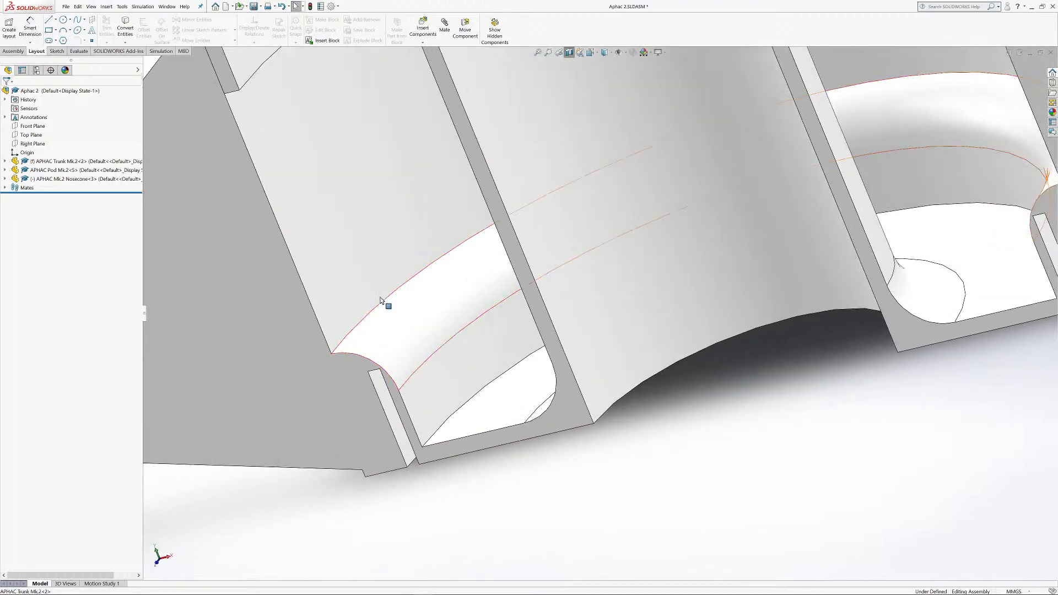
left_click_drag(427, 417, 437, 386)
Step: Examine the circular groove in the trunk's underside and how it runs up beneath the rounded ledge
scroll(437, 385, "down", 3)
left_click_drag(481, 540, 457, 438)
scroll(457, 438, "up", 5)
scroll(697, 306, "down", 3)
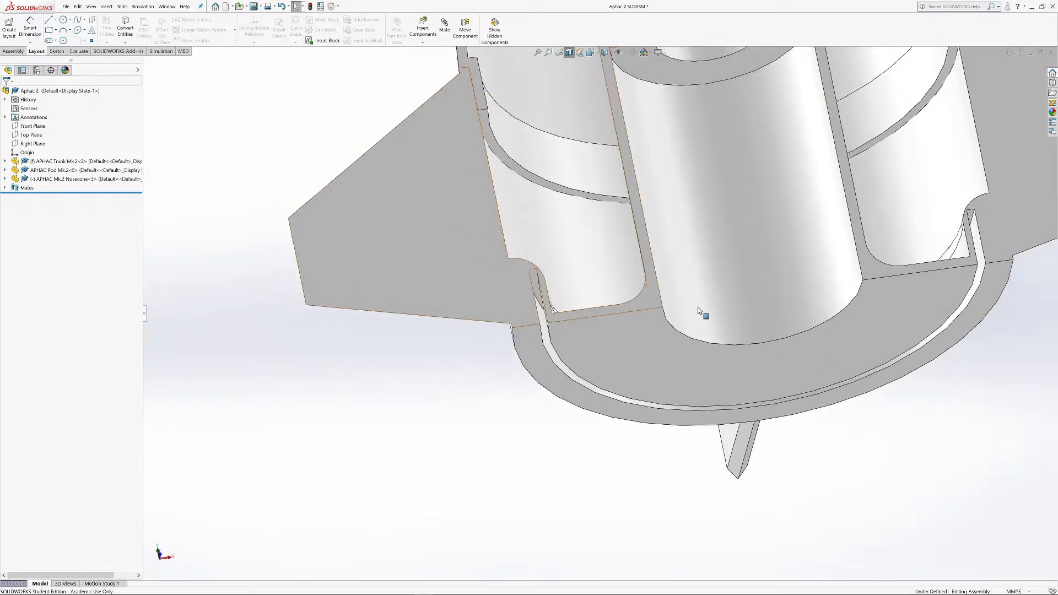
scroll(793, 265, "up", 3)
scroll(609, 325, "down", 5)
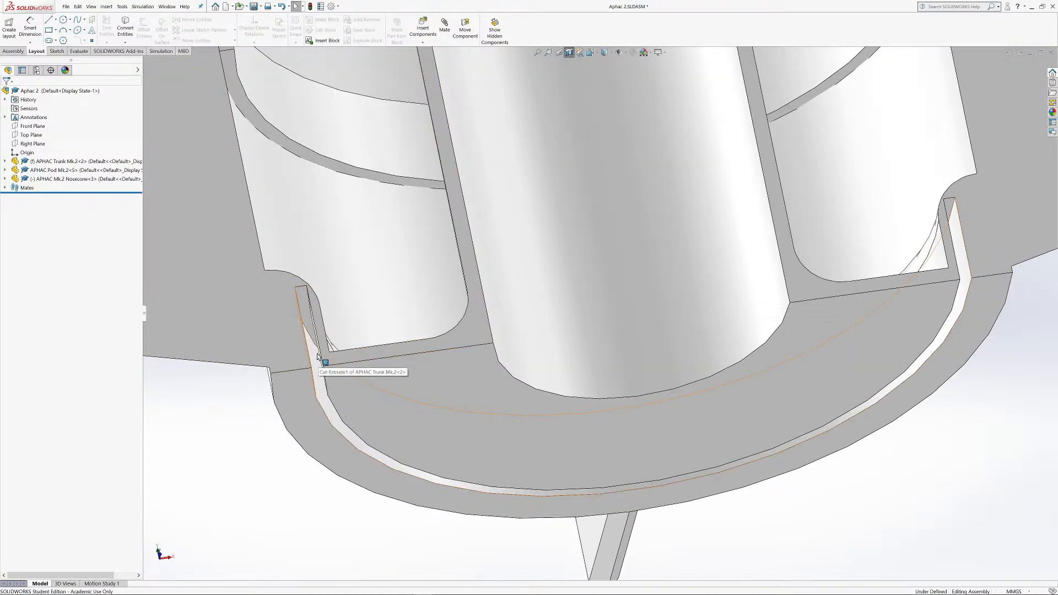
Step: Switch to OpenRocket to review the longer Lyrid's side view, then return to the SOLIDWORKS assembly
key("alt+Tab")
left_click(496, 362)
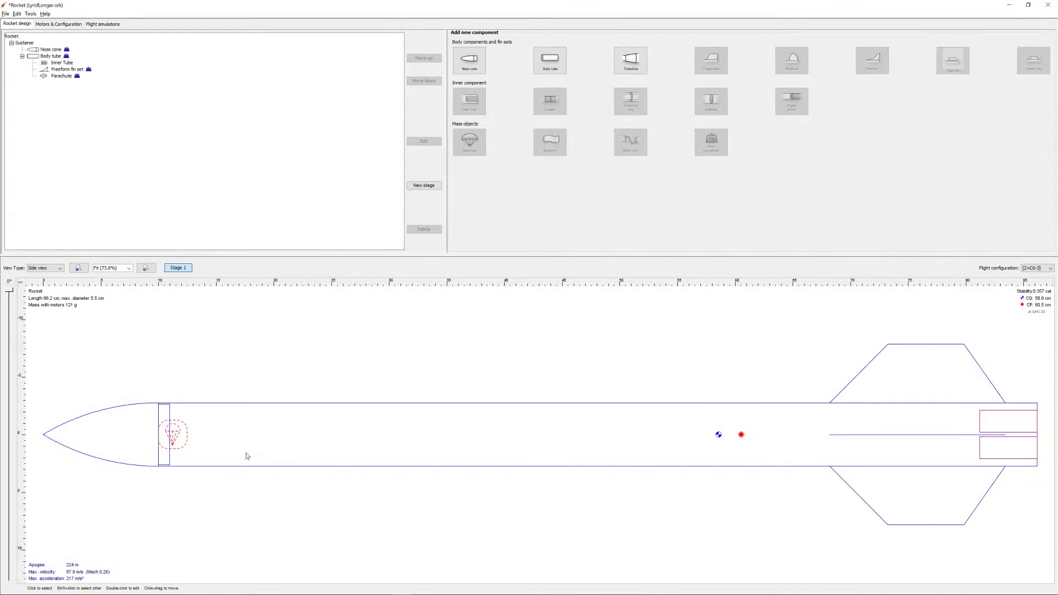
key("alt+Tab")
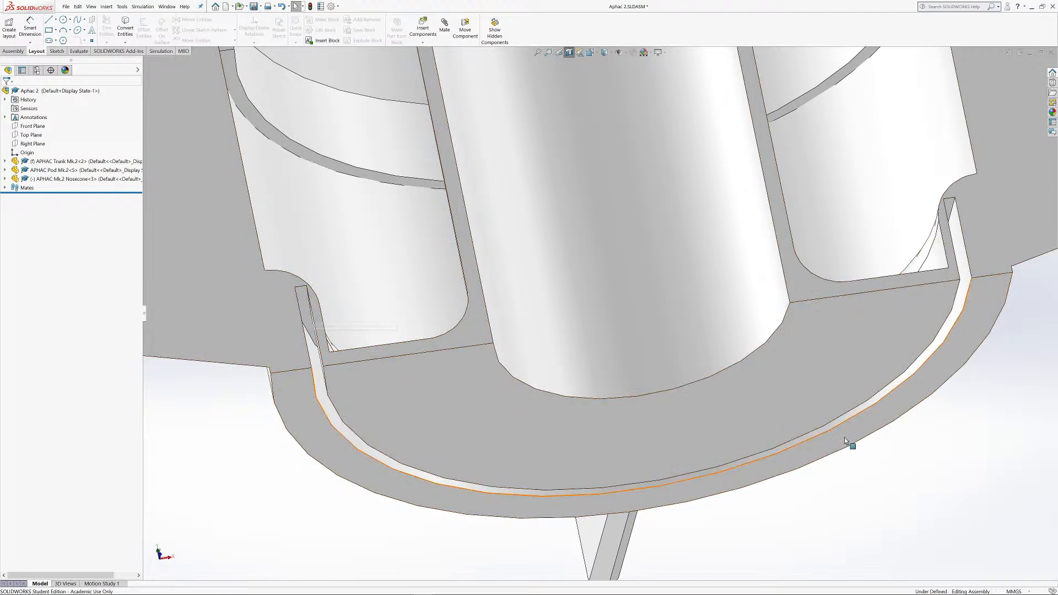
Step: Examine the trunk's bottom face inside the circular groove and the motor housing above it from below
left_click(916, 361)
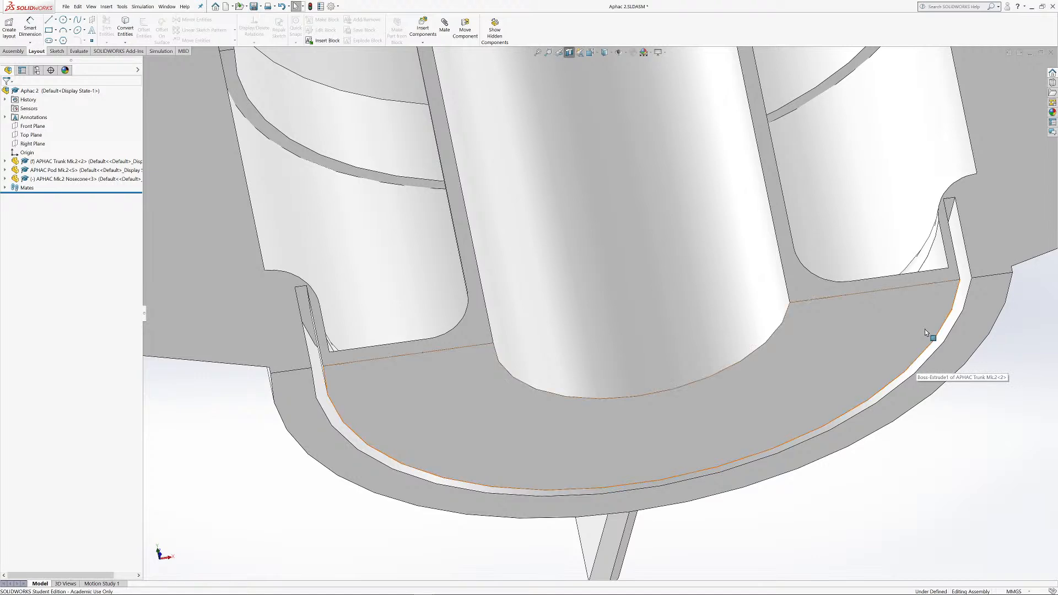
scroll(579, 216, "up", 3)
left_click(807, 441)
scroll(807, 440, "up", 4)
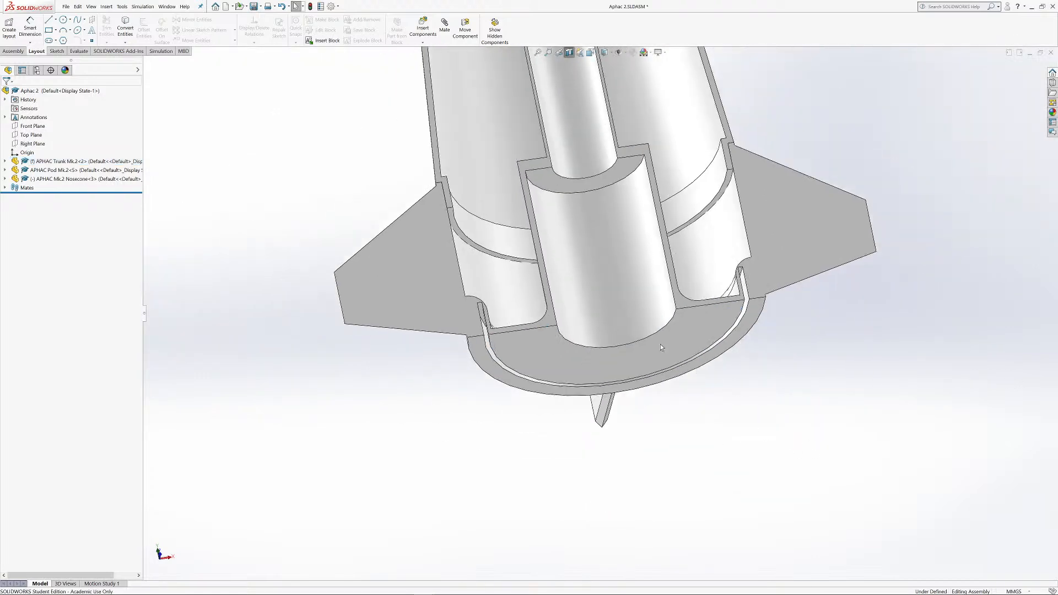
scroll(575, 209, "down", 3)
scroll(698, 458, "up", 2)
scroll(698, 458, "up", 1)
scroll(683, 395, "down", 1)
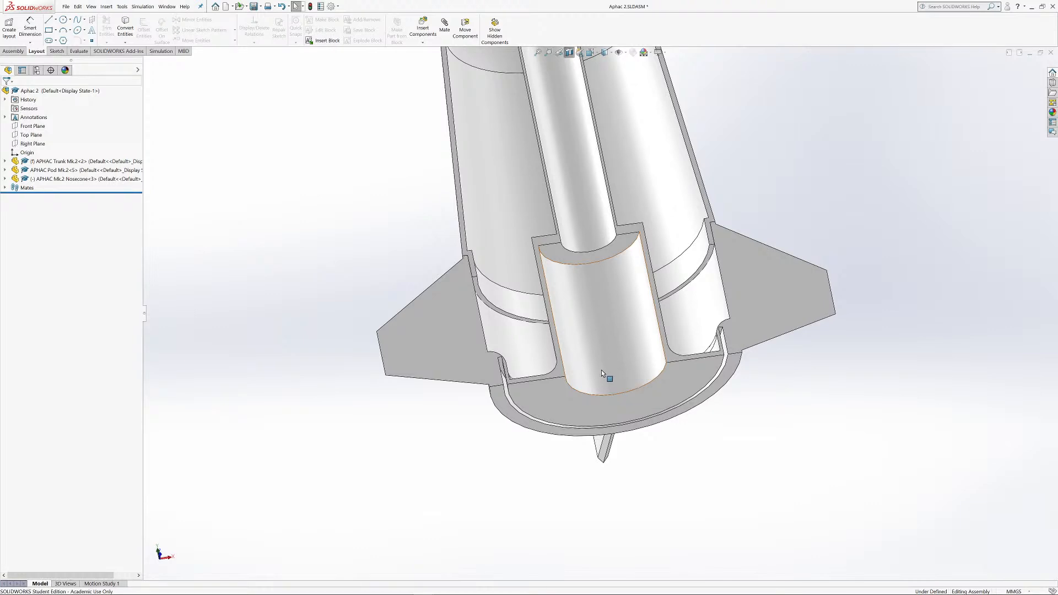
Step: Examine the whole sectioned rocket from several angles, following the inner tube from the nosecone to the trunk
scroll(663, 365, "up", 5)
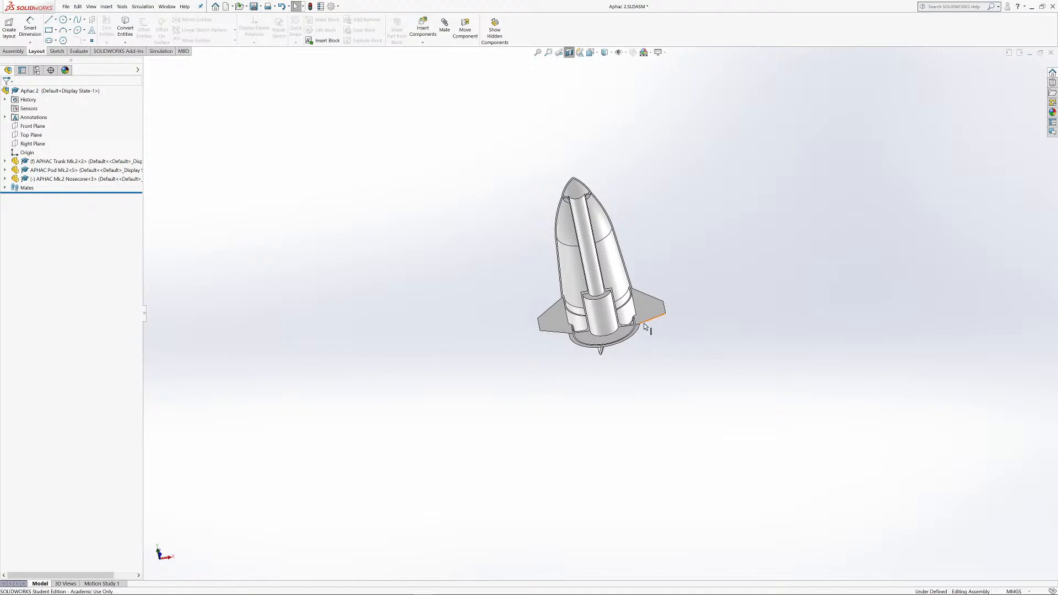
scroll(599, 201, "down", 2)
scroll(617, 248, "up", 1)
left_click_drag(617, 247, 681, 383)
scroll(727, 405, "down", 1)
mouse_move(506, 405)
left_mouse_down()
mouse_move(538, 406)
mouse_move(502, 397)
left_mouse_up()
scroll(502, 397, "down", 2)
scroll(540, 251, "down", 2)
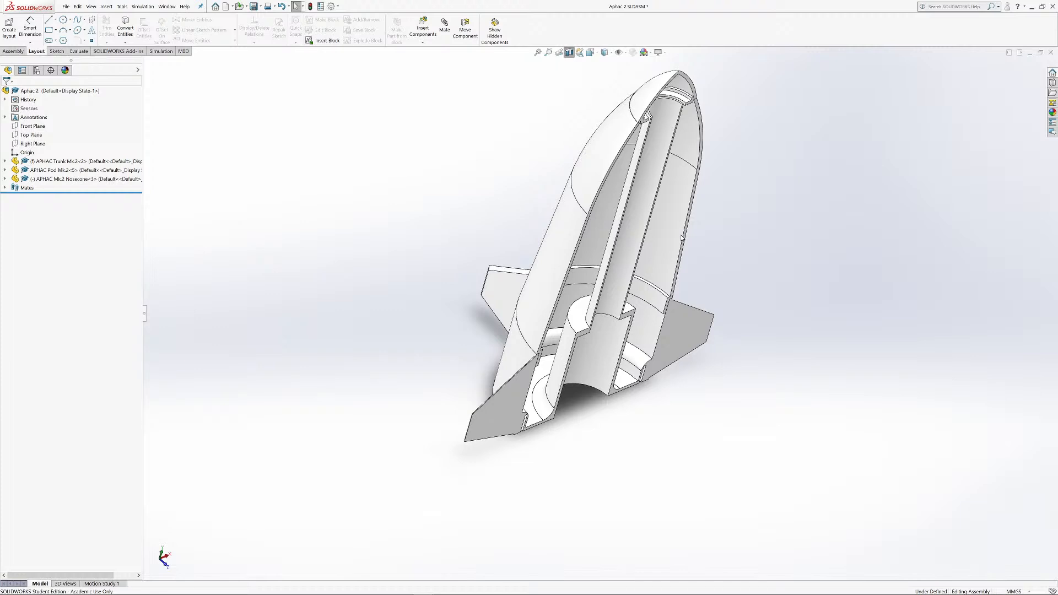
left_click_drag(737, 262, 755, 239)
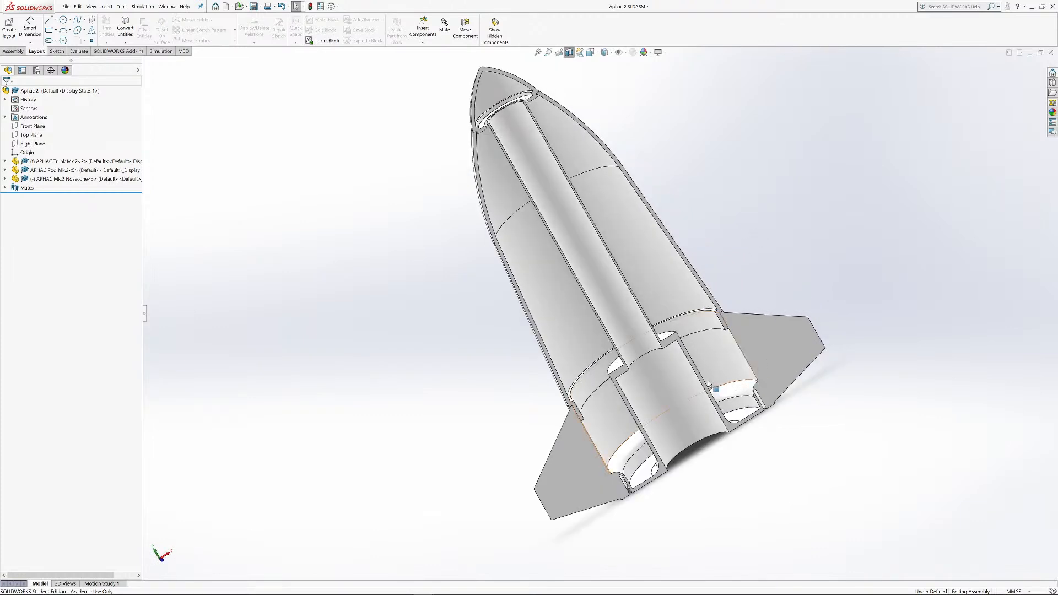
Step: Inspect the motor housing and the inner ledges of the sectioned trunk in close-up
scroll(652, 379, "down", 3)
scroll(653, 379, "down", 1)
scroll(653, 379, "up", 1)
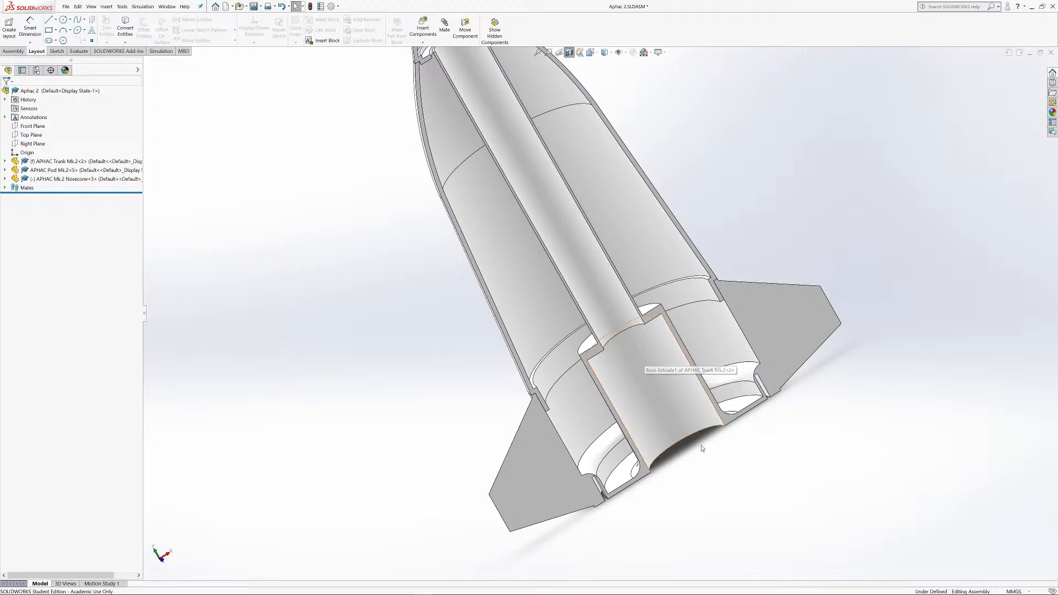
scroll(637, 400, "up", 5)
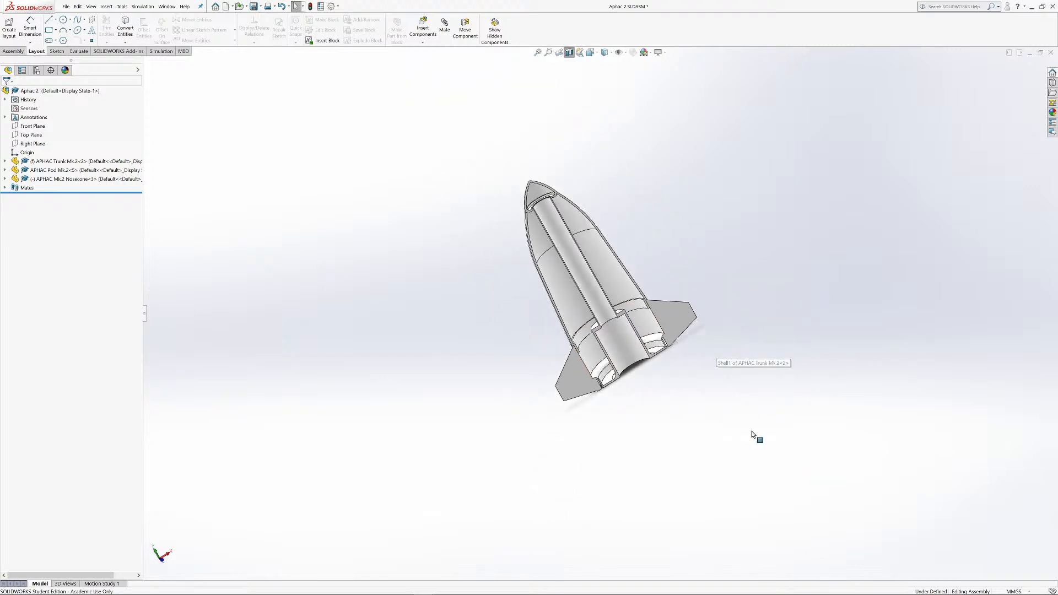
Step: Examine where the inner tube meets the nosecone at an angle and in the Front view
scroll(501, 172, "down", 4)
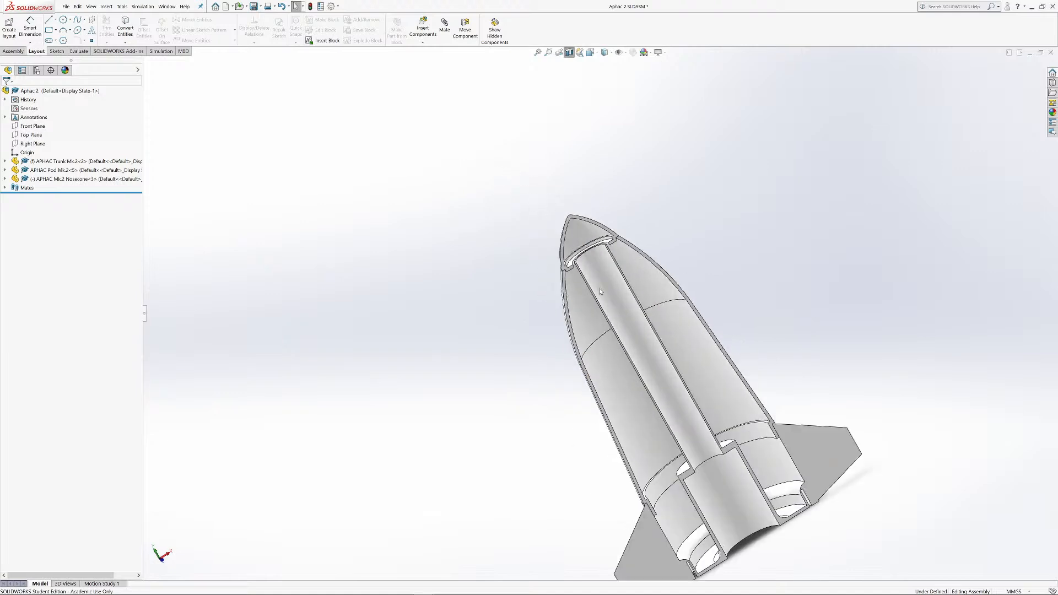
scroll(677, 232, "up", 1)
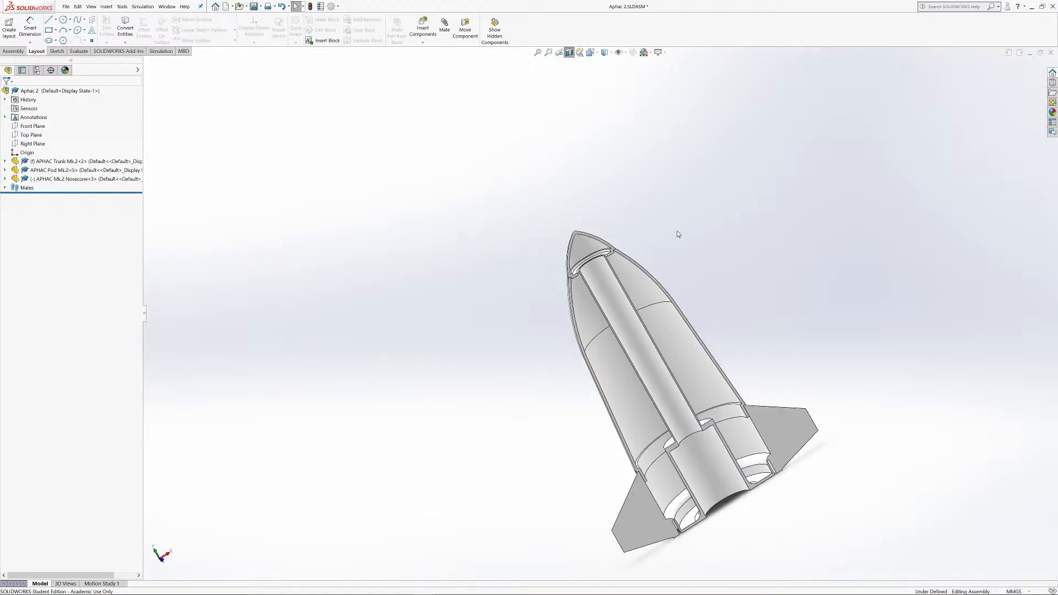
scroll(677, 232, "down", 1)
scroll(673, 236, "up", 1)
mouse_move(672, 235)
left_mouse_down()
mouse_move(708, 303)
mouse_move(663, 314)
mouse_move(654, 298)
mouse_move(682, 233)
mouse_move(666, 241)
left_mouse_up()
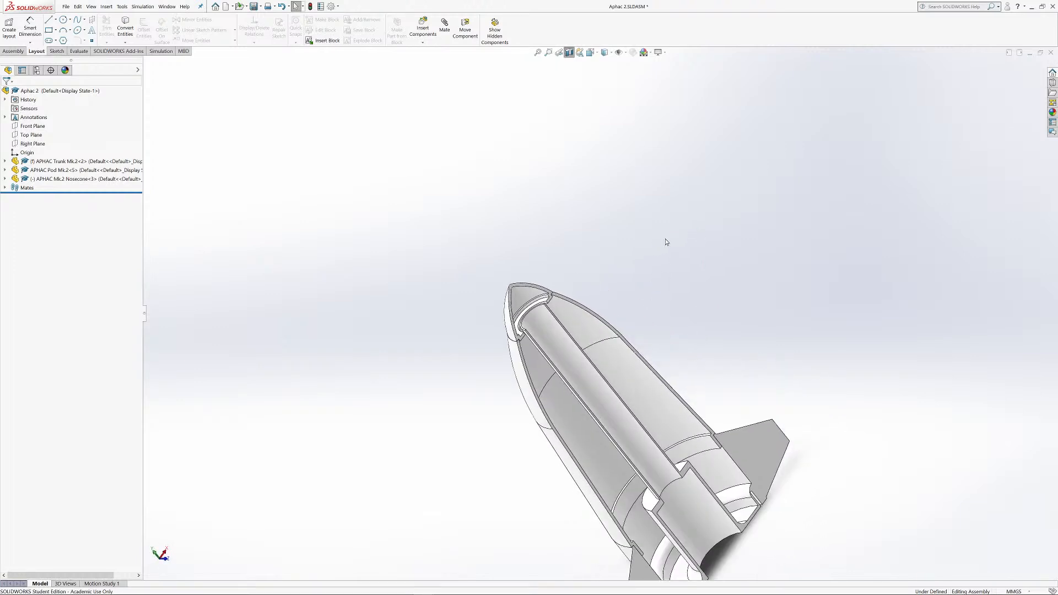
key("ctrl+1")
scroll(623, 160, "down", 1)
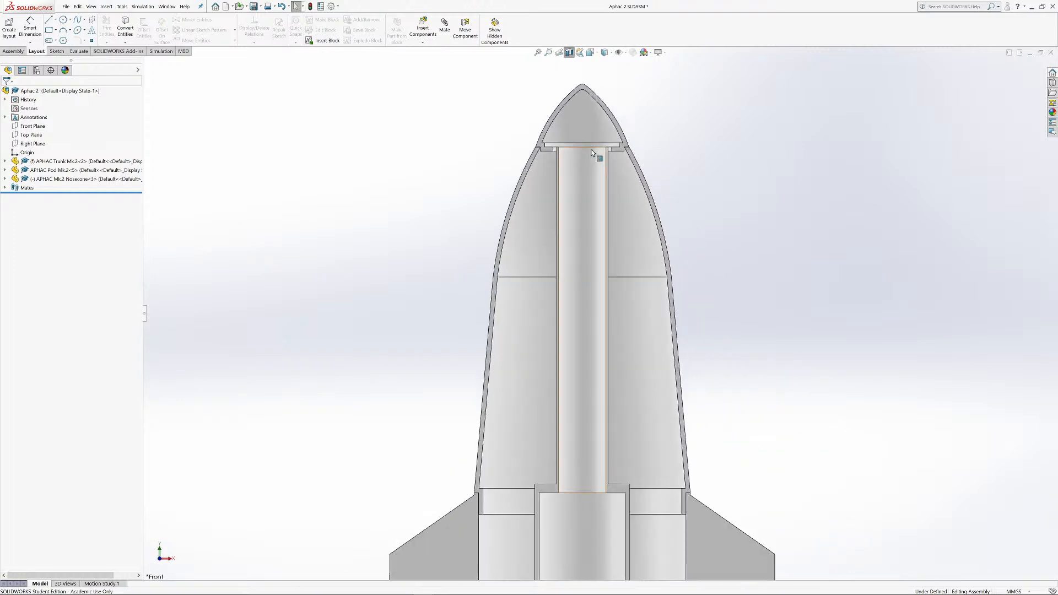
scroll(591, 151, "down", 1)
scroll(579, 146, "up", 1)
left_click_drag(563, 139, 562, 196)
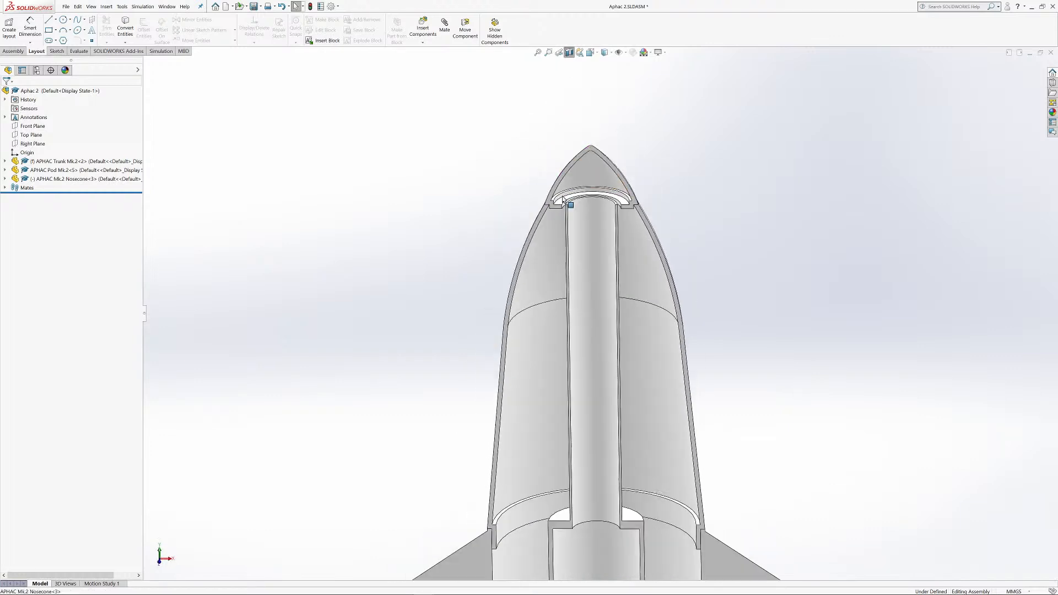
Step: Switch to OpenRocket and try a 50 g mass component in the nose cone of the LyridLonger rocket
key("alt+Tab")
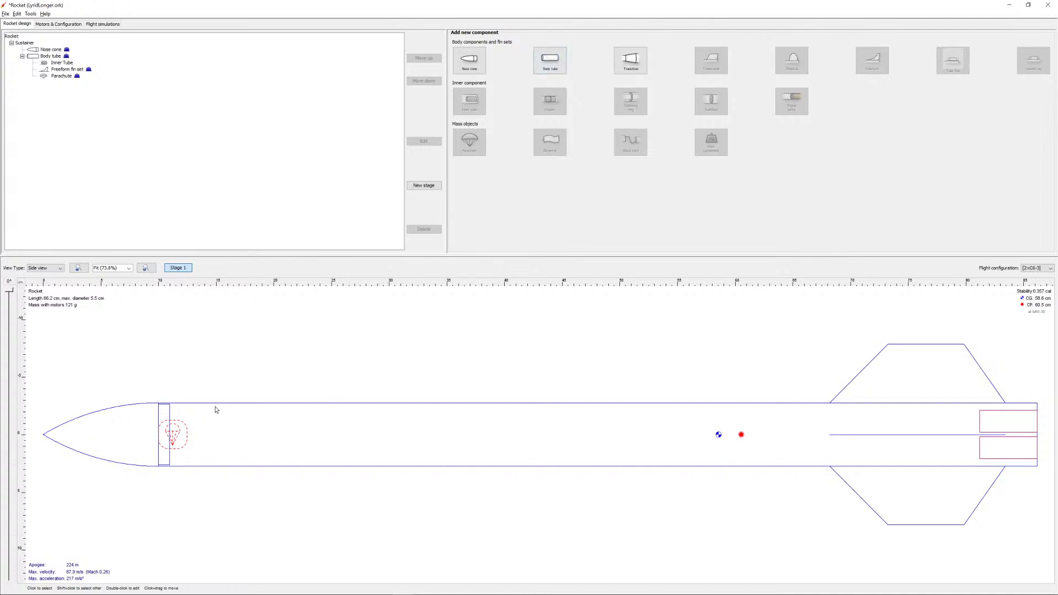
left_click(50, 49)
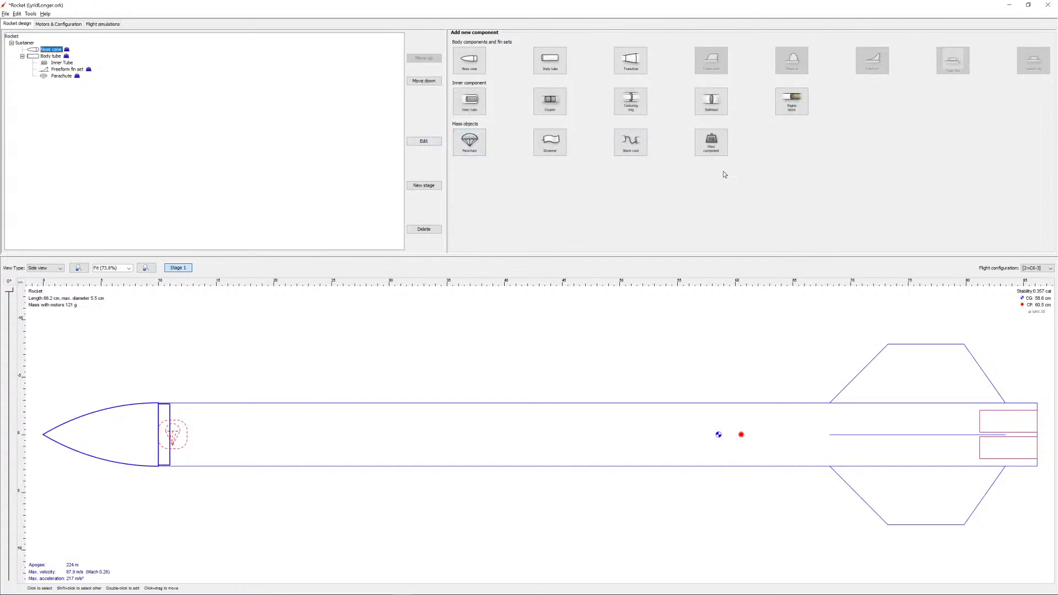
left_click(711, 141)
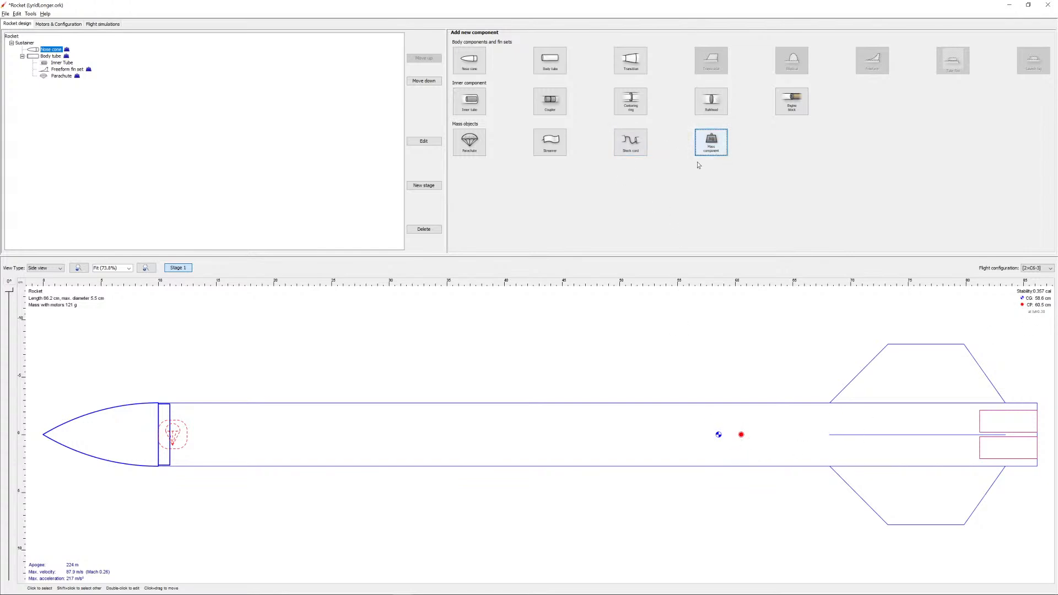
left_click(80, 418)
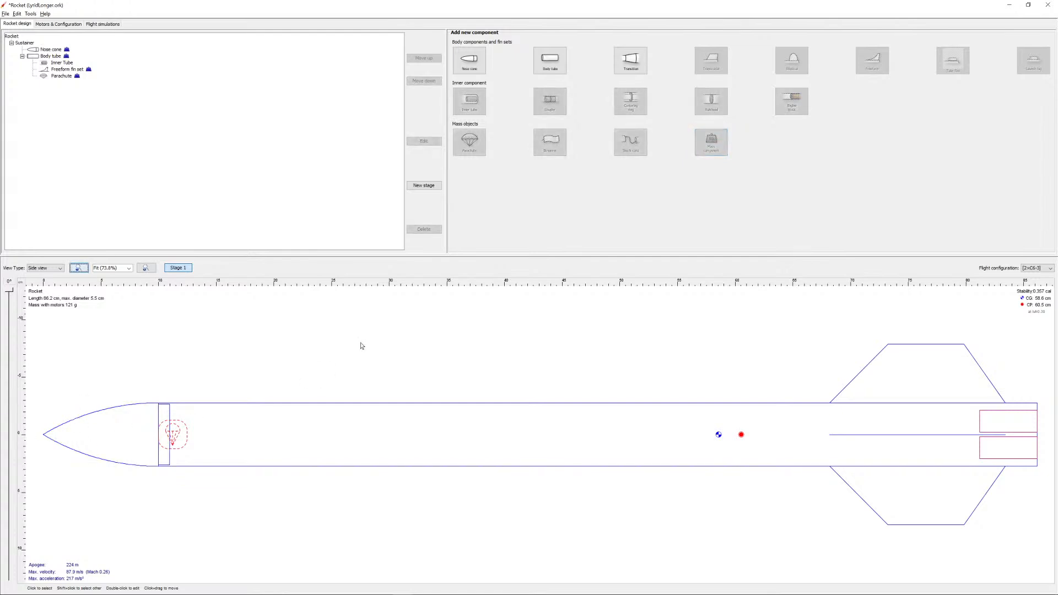
left_click(49, 49)
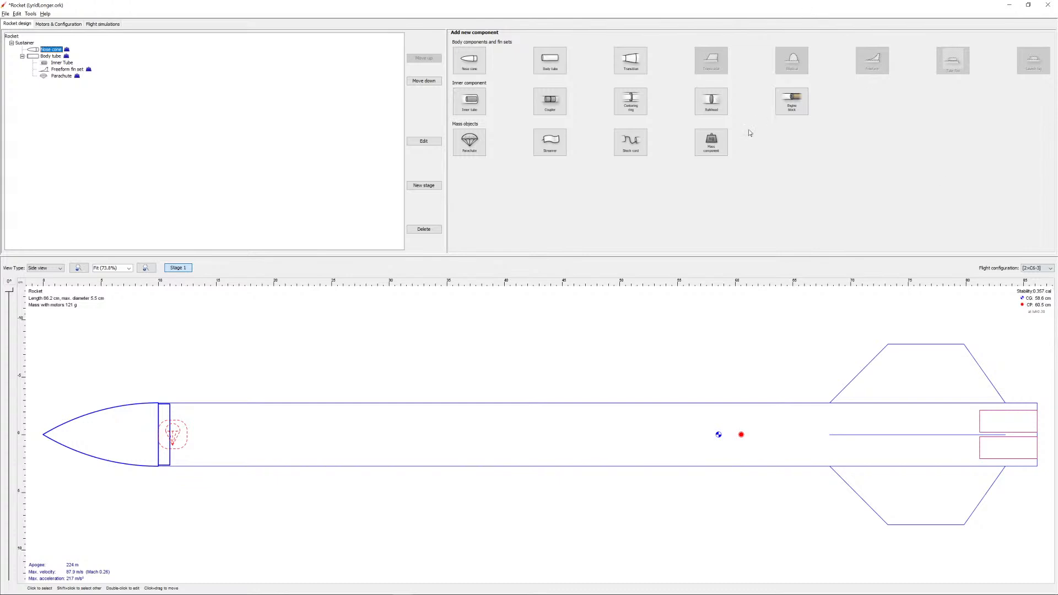
left_click(719, 142)
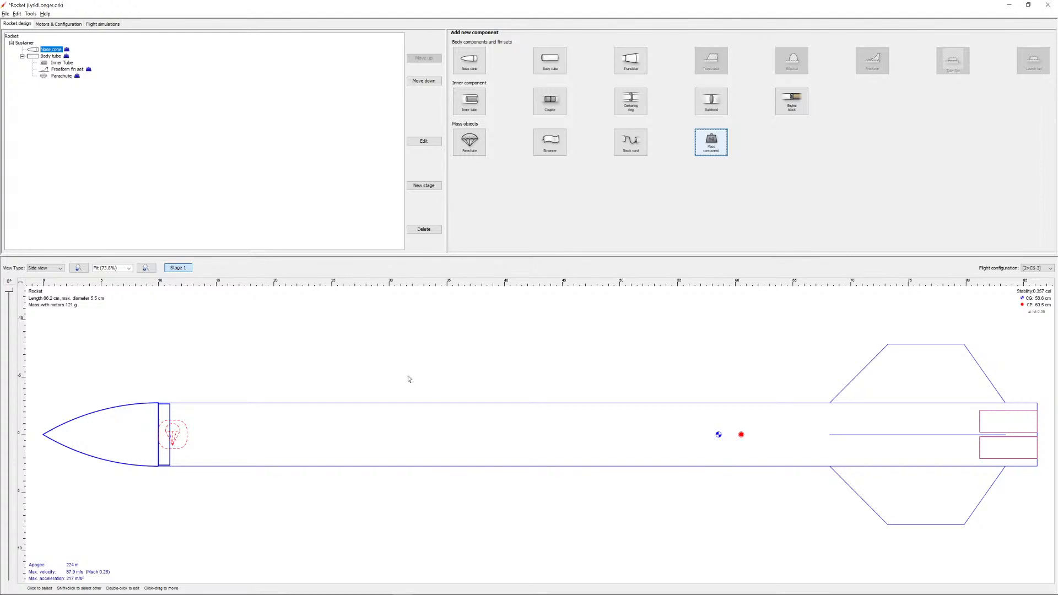
left_click(711, 142)
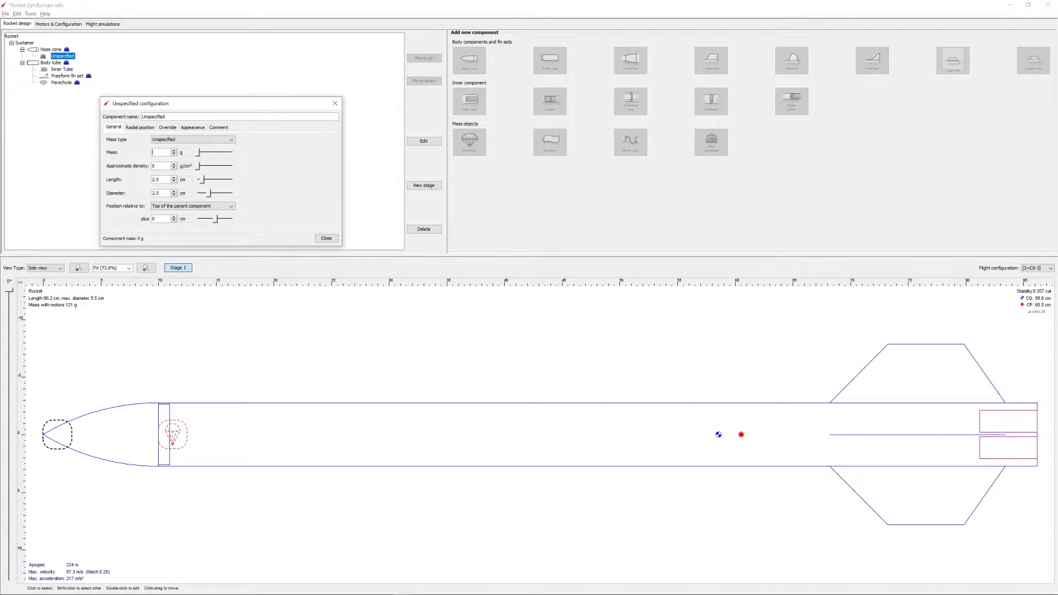
left_click(326, 239)
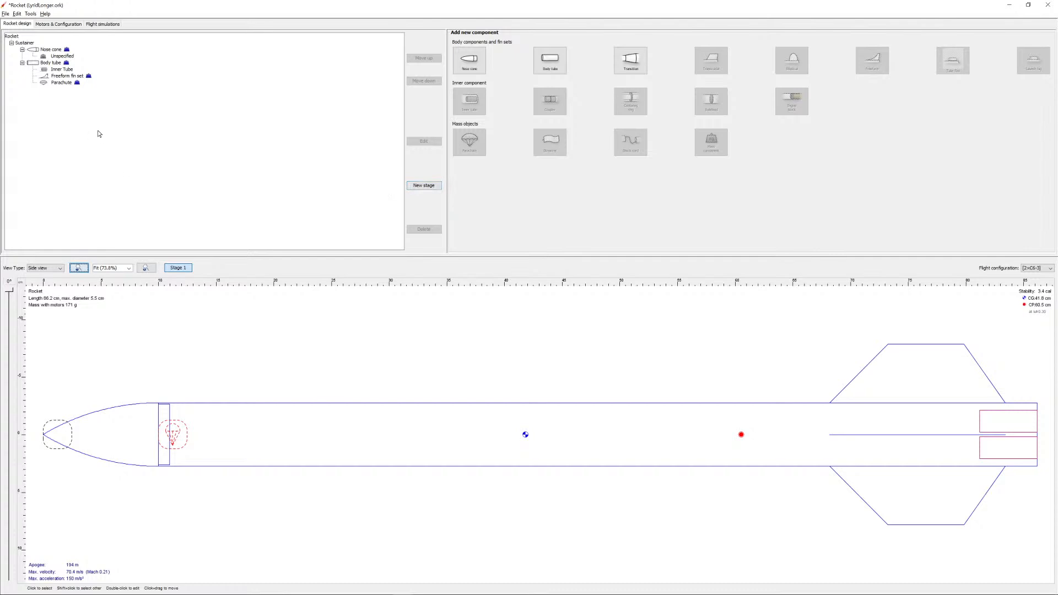
Step: Try the nose cone's mass component at 20 g and at a lower mass
left_click(54, 56)
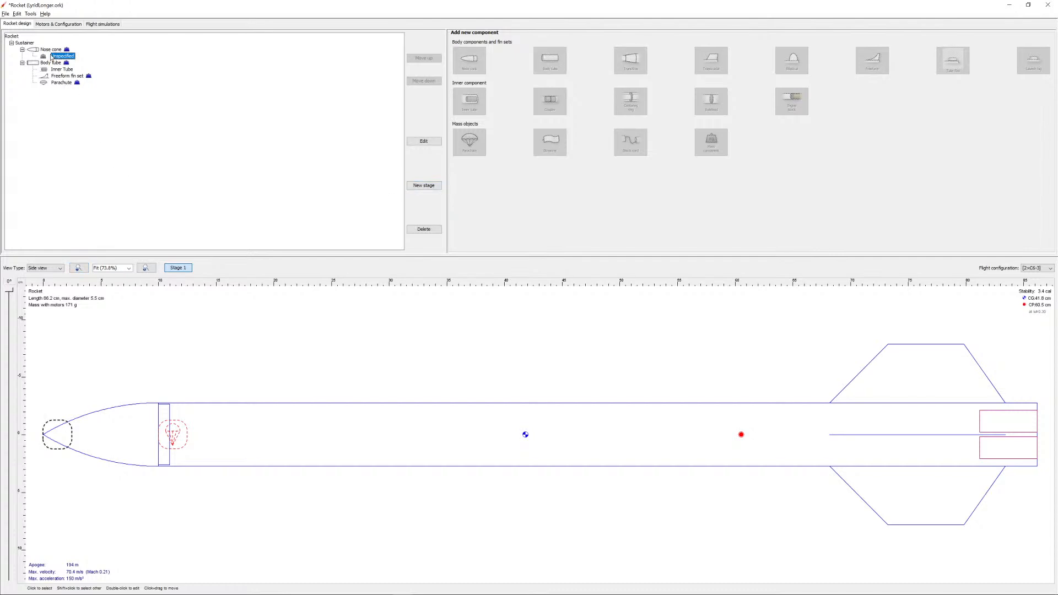
double_click(62, 57)
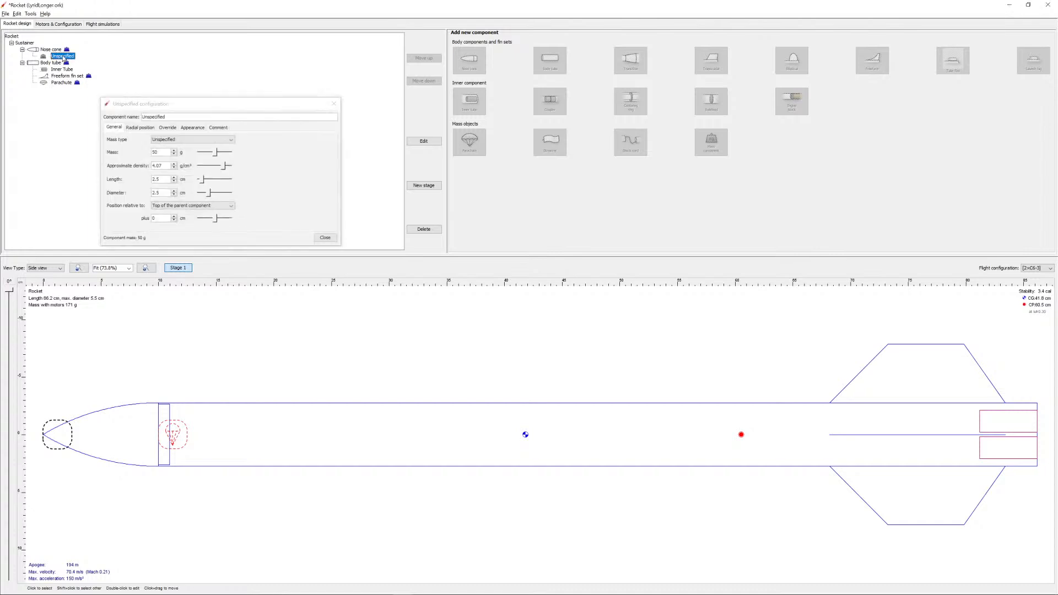
double_click(157, 152)
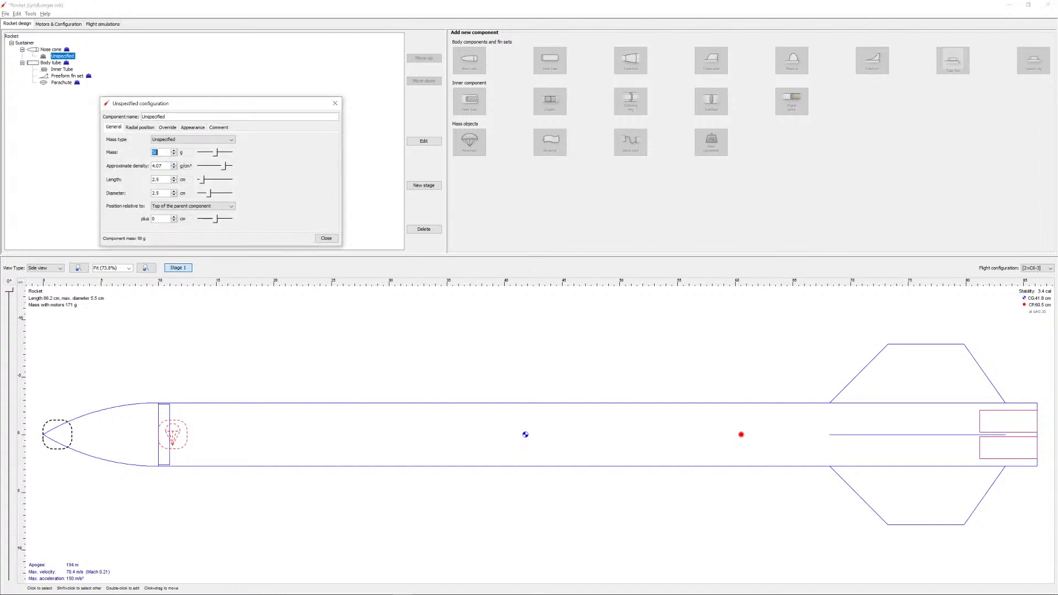
type("20")
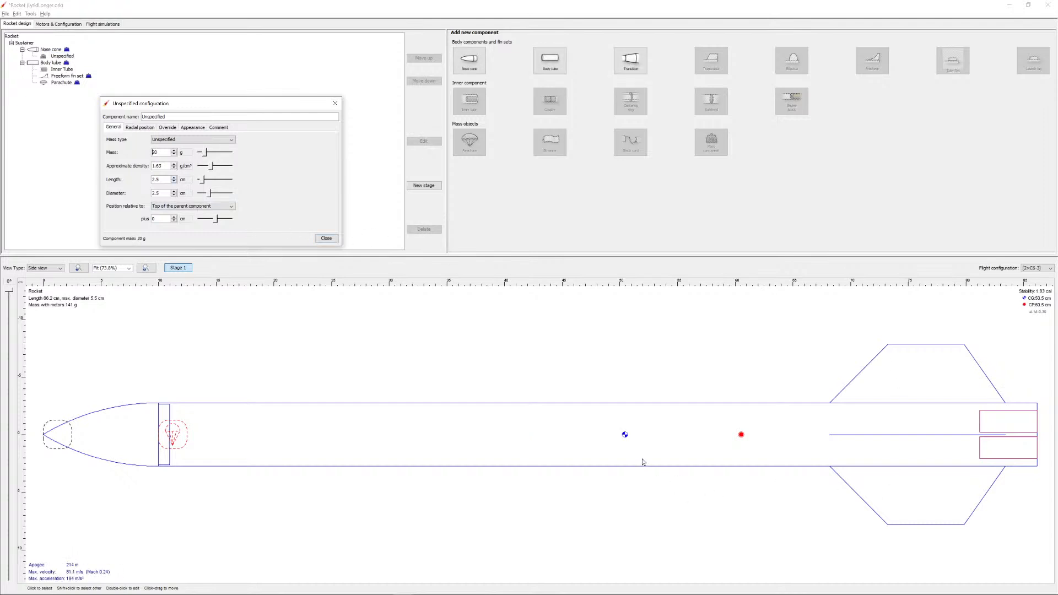
left_click(162, 140)
left_click(128, 166)
key("Return")
left_click(330, 239)
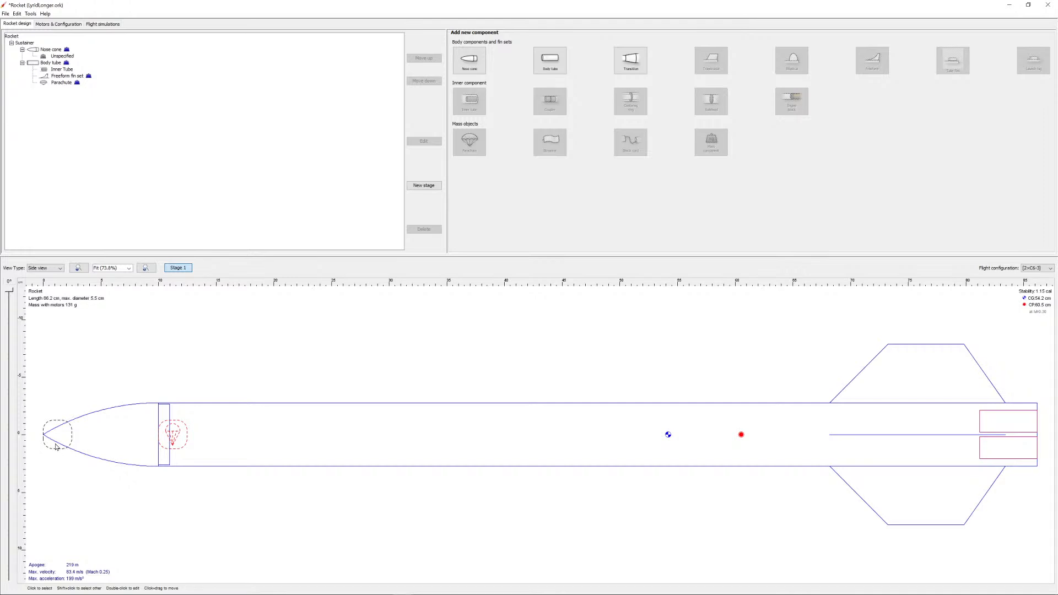
Step: Replace the nose cone's mass component with a new one, starting at 5 g and raising it until stability exceeds 1 cal
left_click(62, 56)
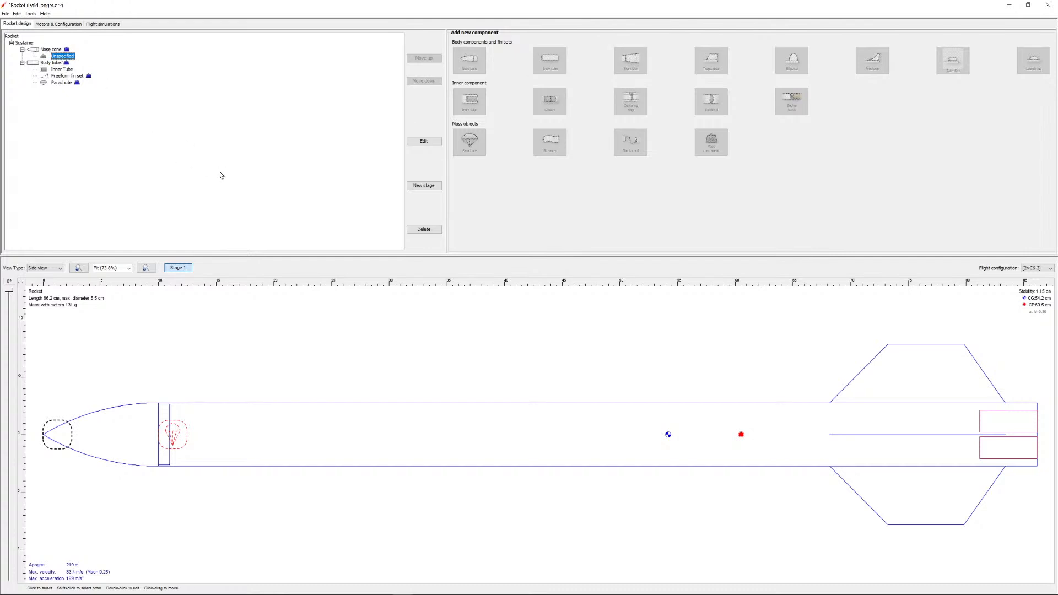
key("Delete")
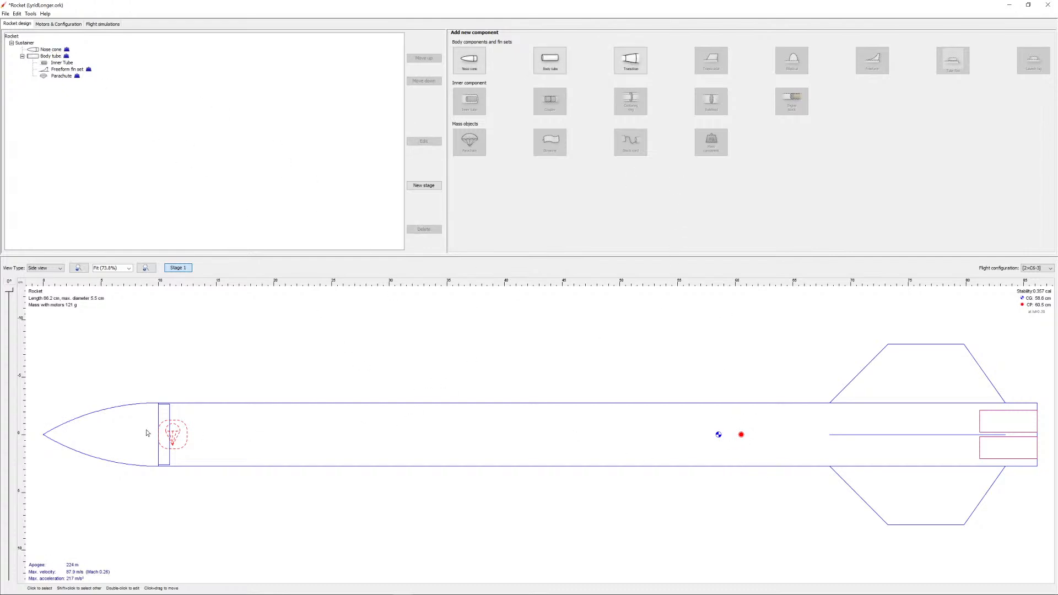
left_click(42, 50)
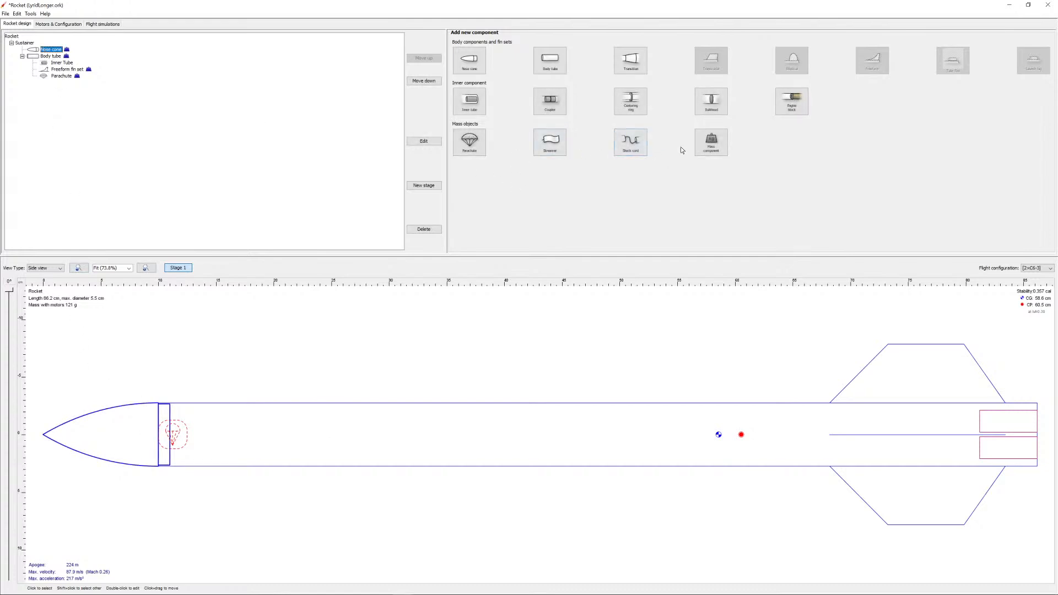
left_click(710, 143)
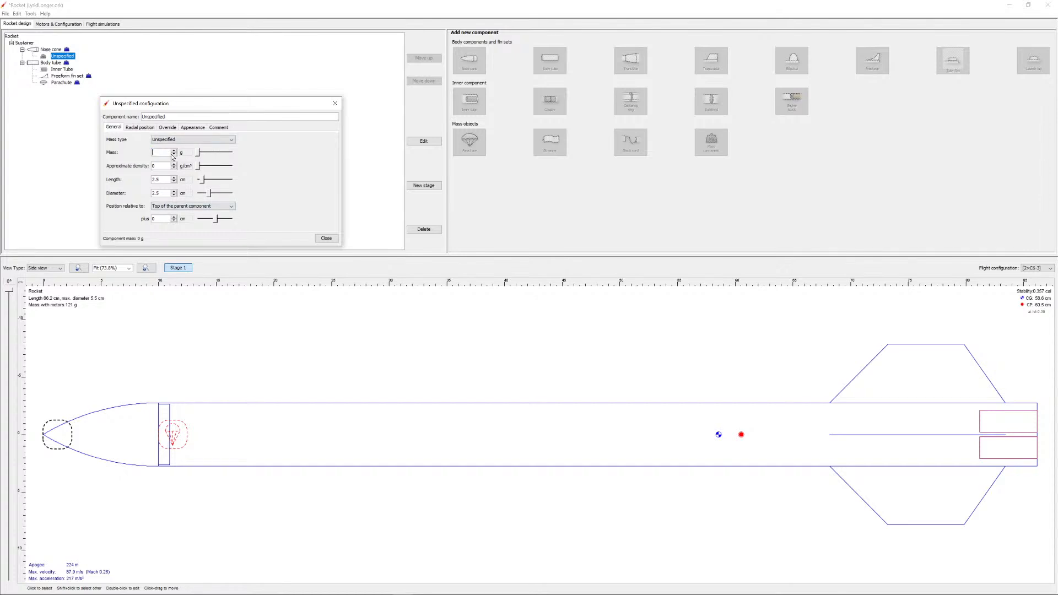
type("5")
key("Return")
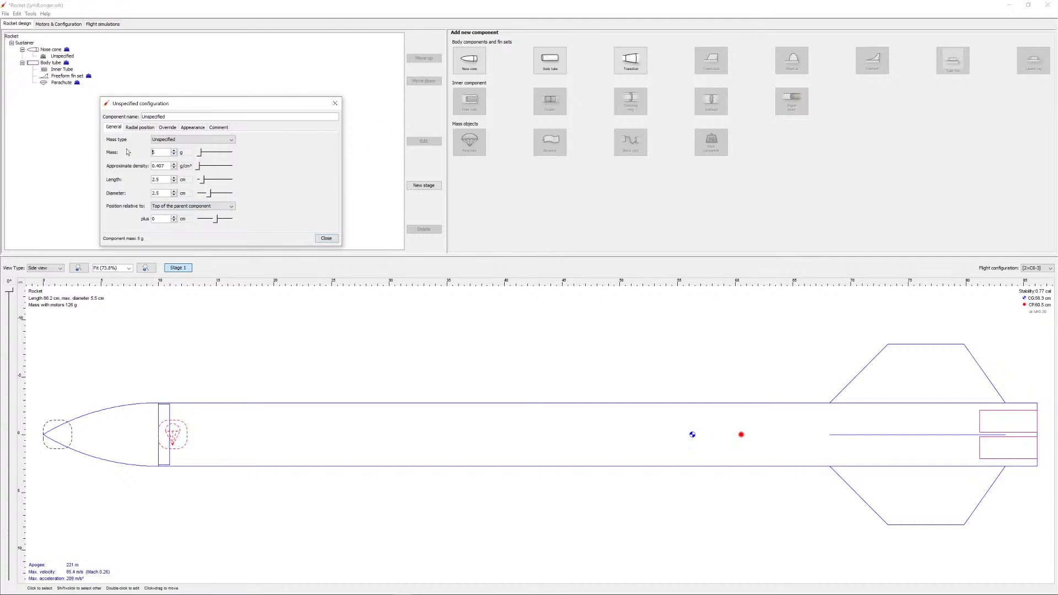
type("8")
left_click(331, 315)
left_click(326, 238)
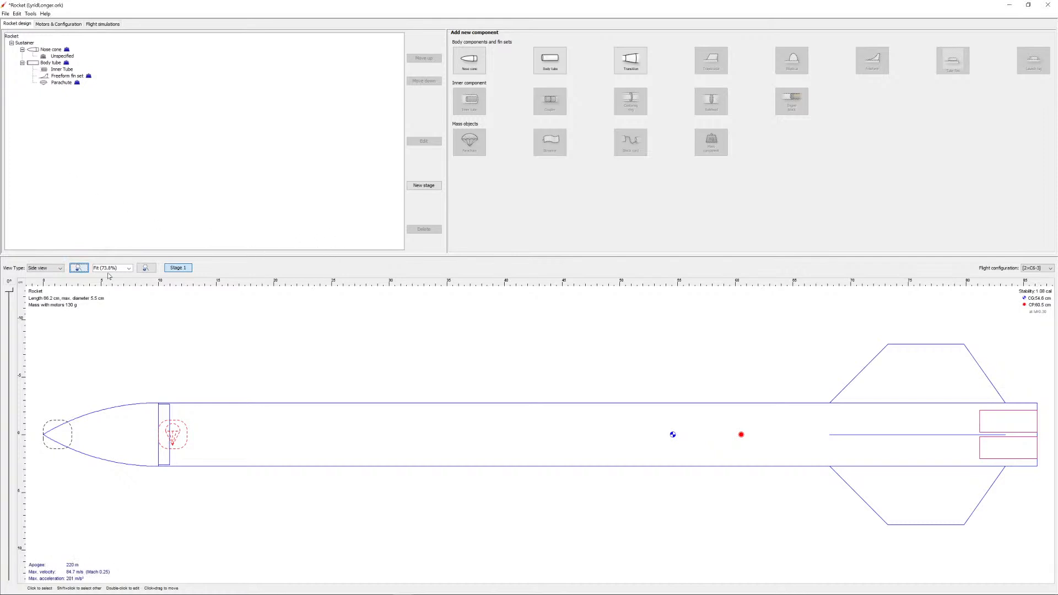
Step: Switch to the Meteor 1 design to review its side view and stability, and return to LyridLonger
key("alt+Tab")
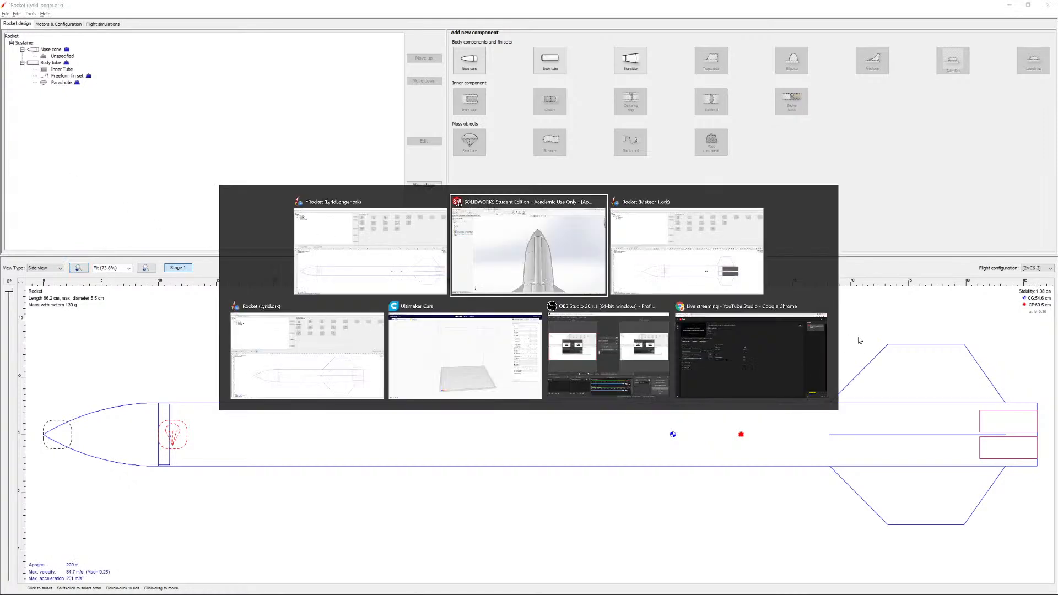
left_click(702, 261)
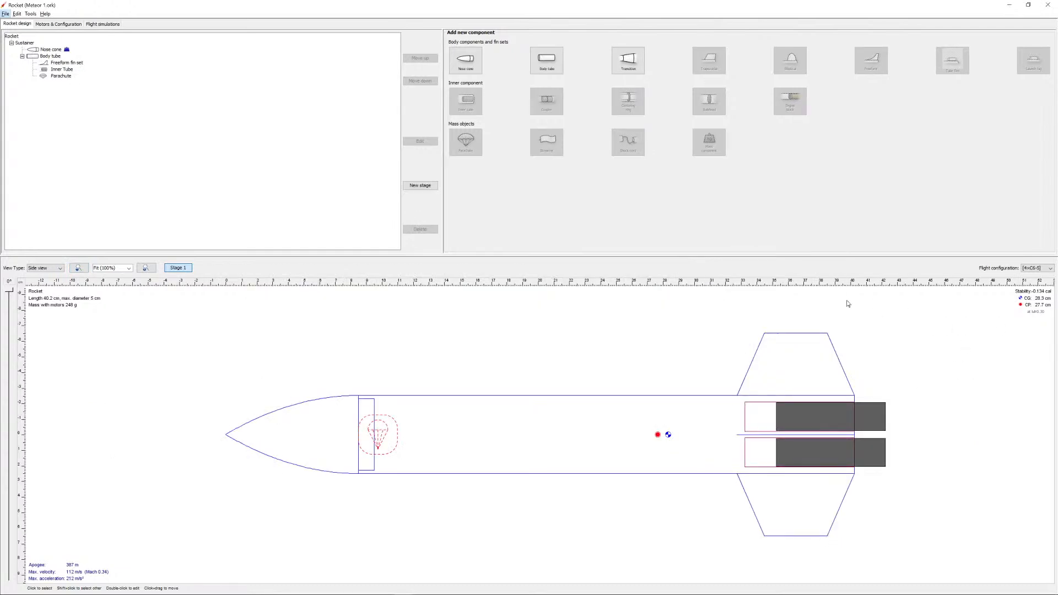
key("alt+Tab")
left_click(515, 252)
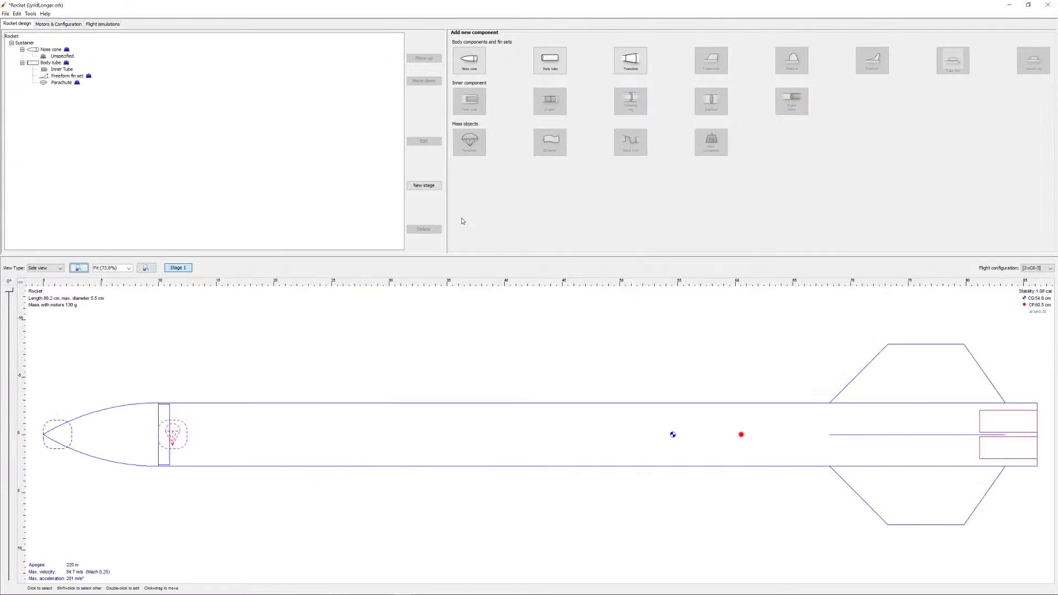
Step: Open the Lyrid.ork rocket design from the Asteria folder
left_click(7, 14)
left_click(21, 32)
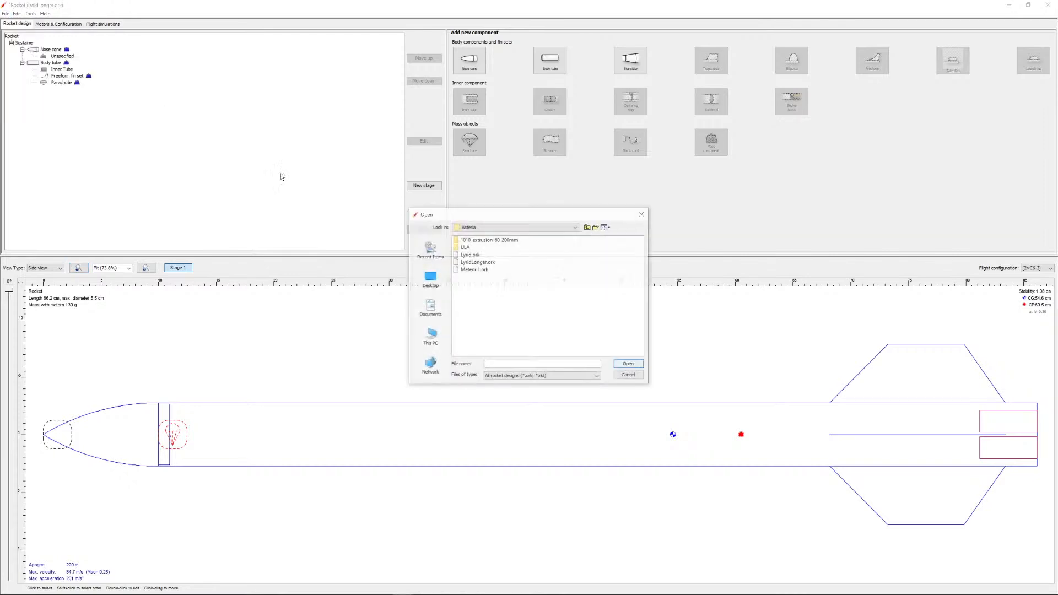
left_click(474, 255)
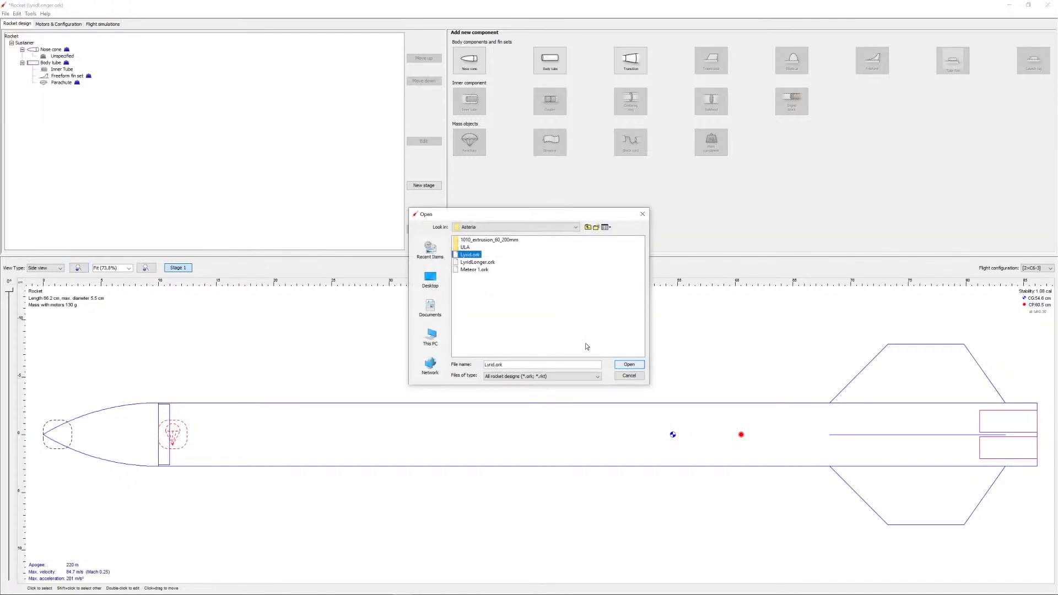
left_click(629, 364)
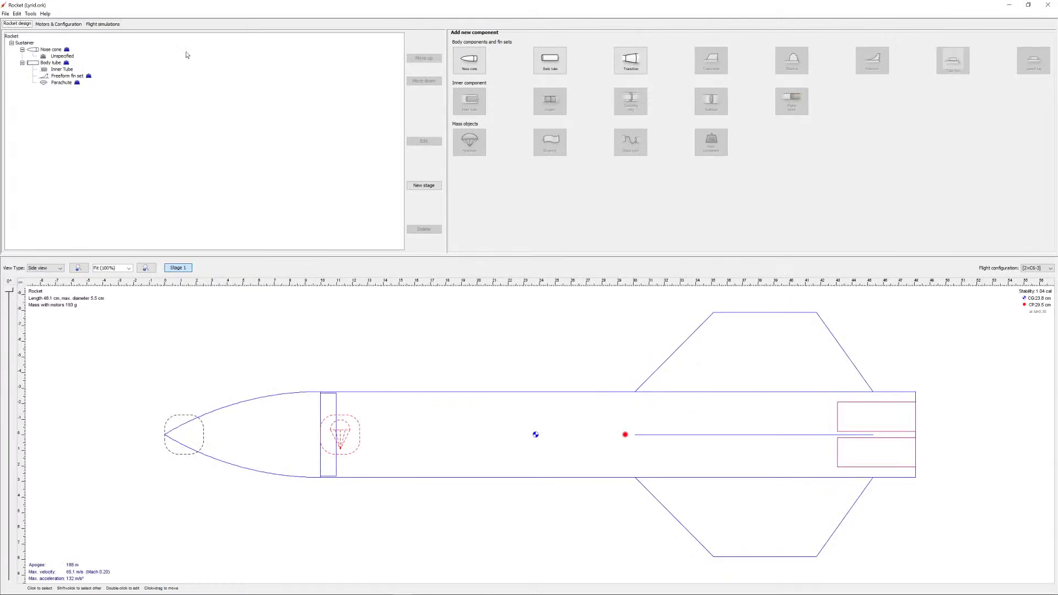
Step: Bring up the LyridLonger design, and switch to the Aphac 2 assembly in SOLIDWORKS
key("alt+Tab")
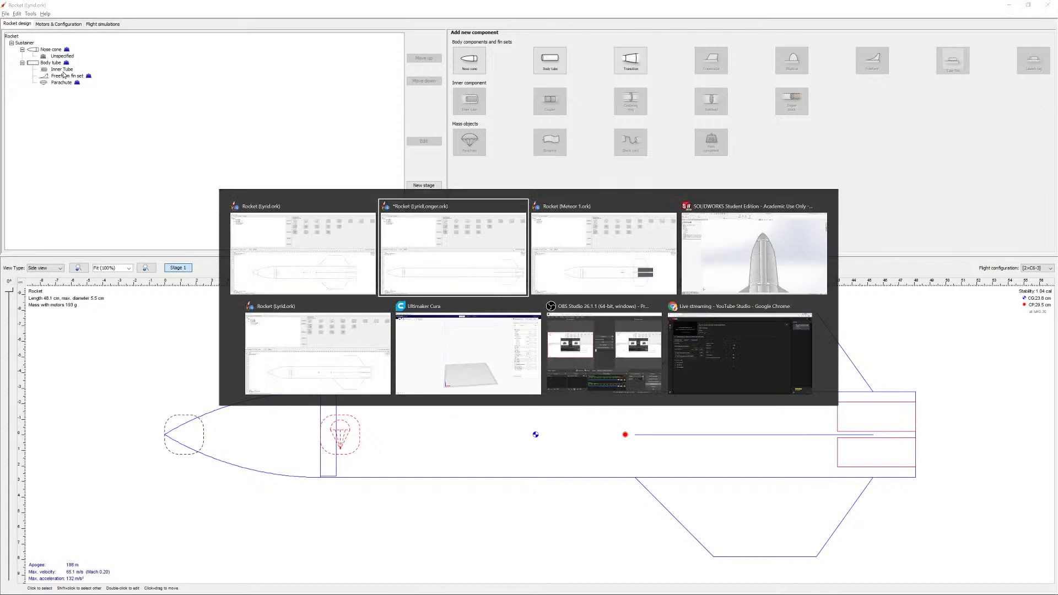
left_click(392, 218)
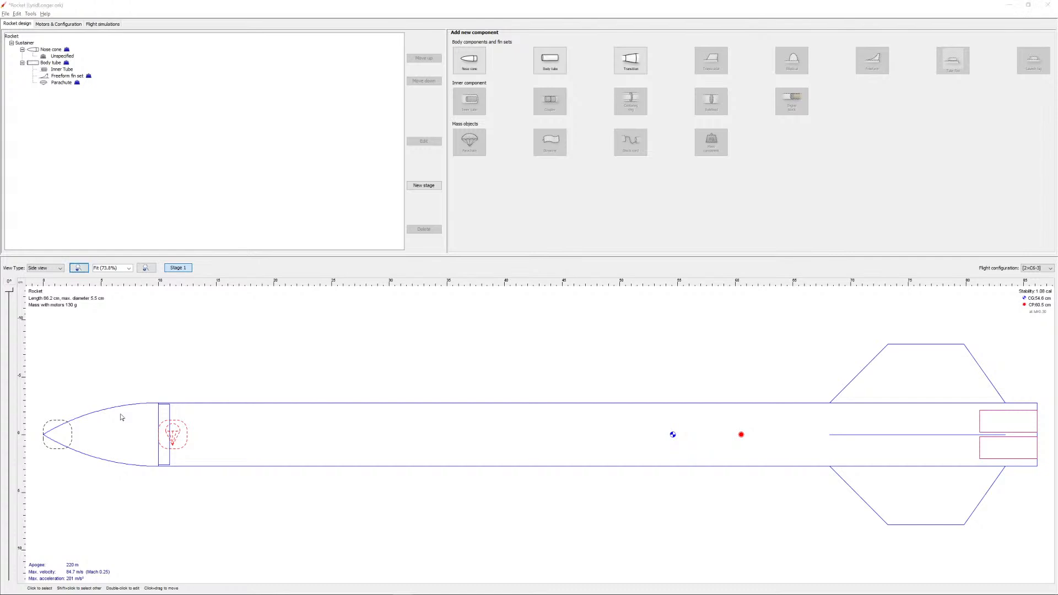
key("alt+Tab")
key("alt+Tab")
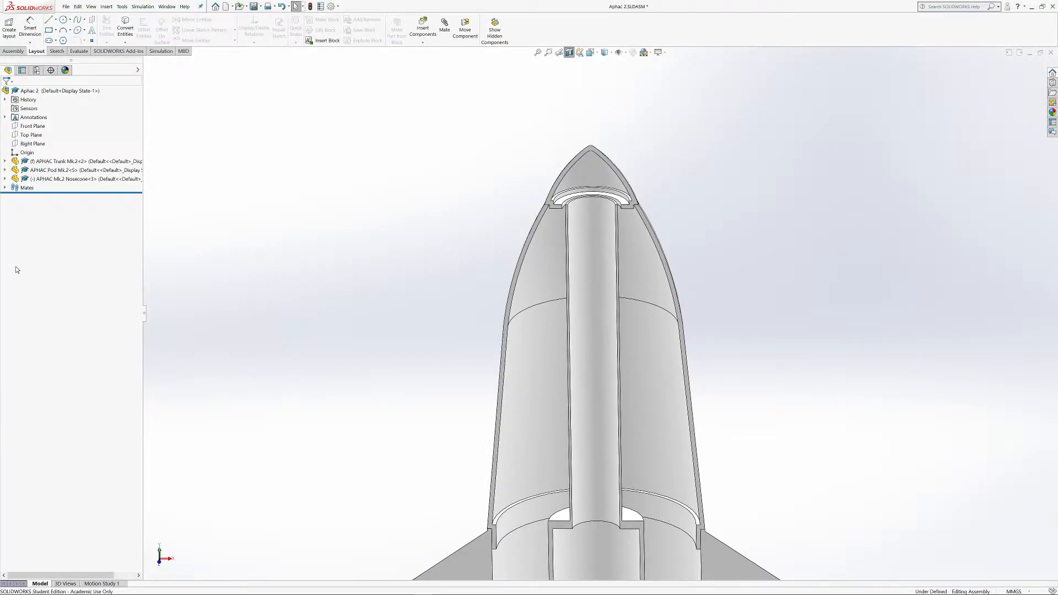
Step: Examine the sectioned rocket's central tube and trunk, and the outside of its pod and fins
scroll(753, 533, "up", 4)
left_click_drag(748, 430, 631, 327)
scroll(595, 279, "down", 5)
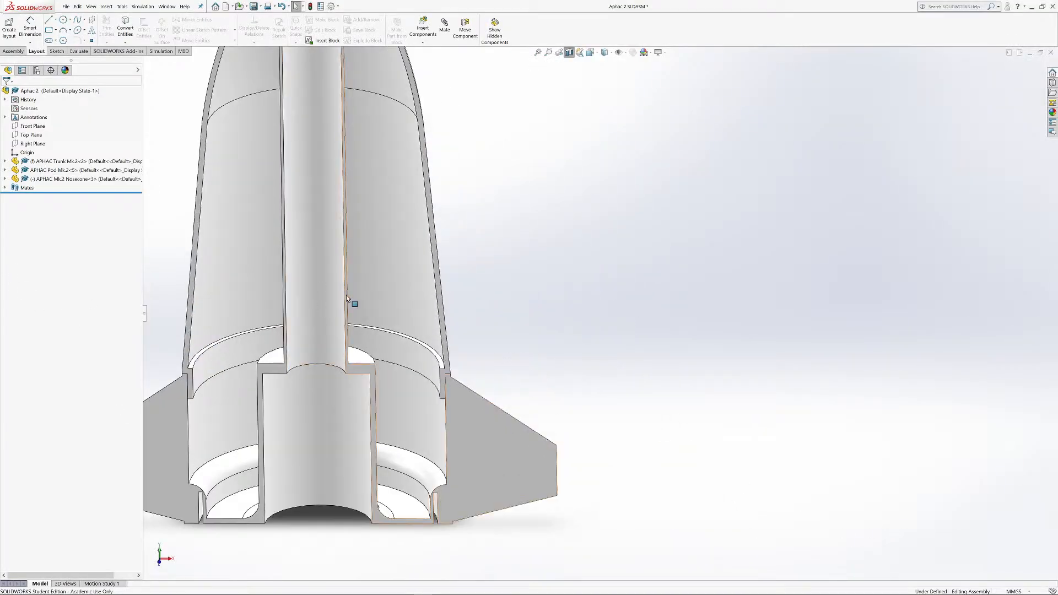
left_click_drag(281, 331, 503, 418)
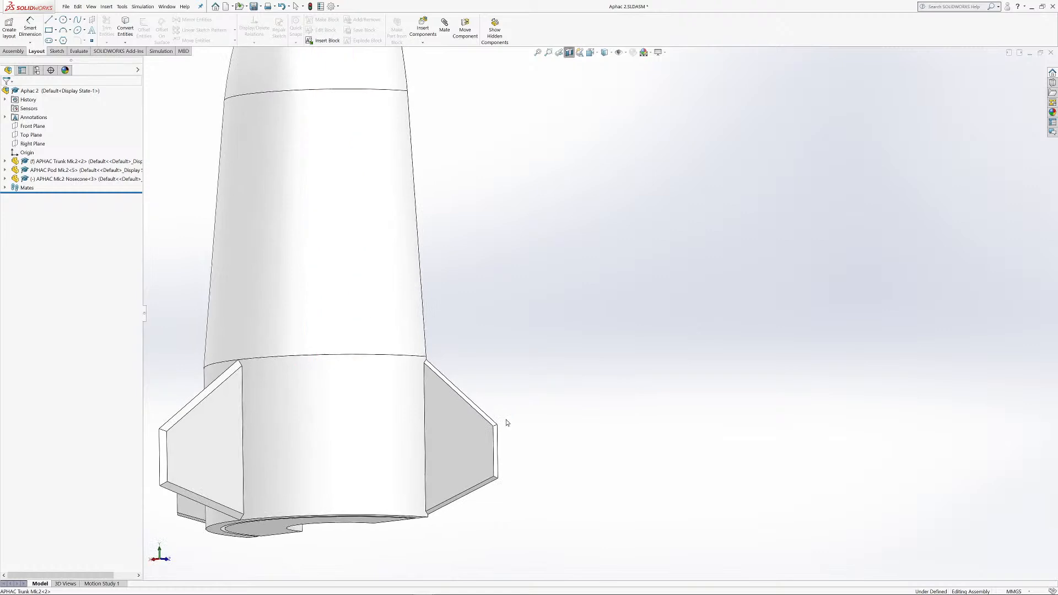
left_click_drag(567, 385, 427, 402)
scroll(430, 368, "up", 5)
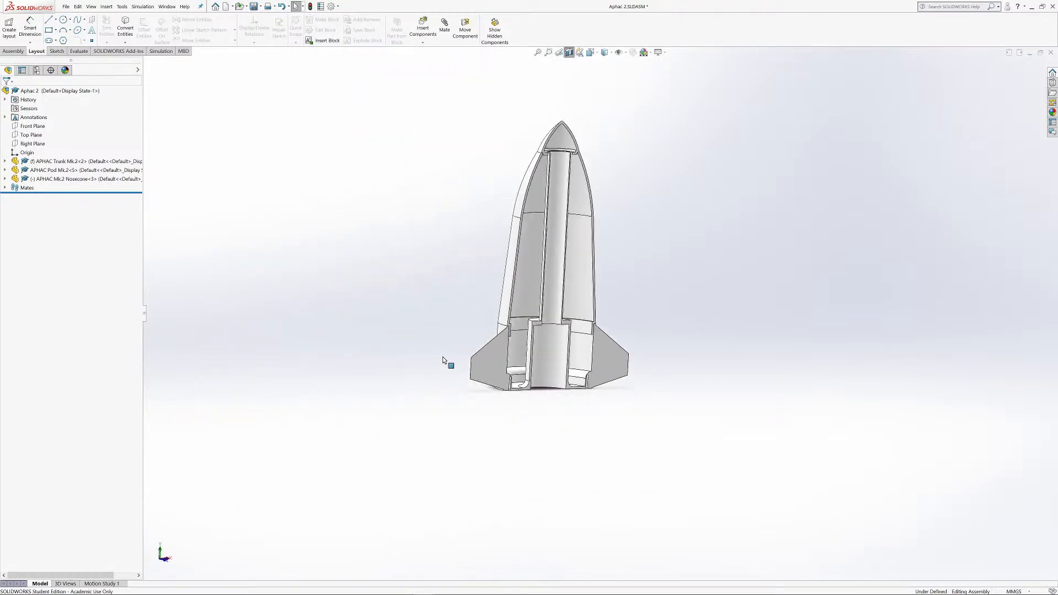
scroll(434, 359, "down", 1)
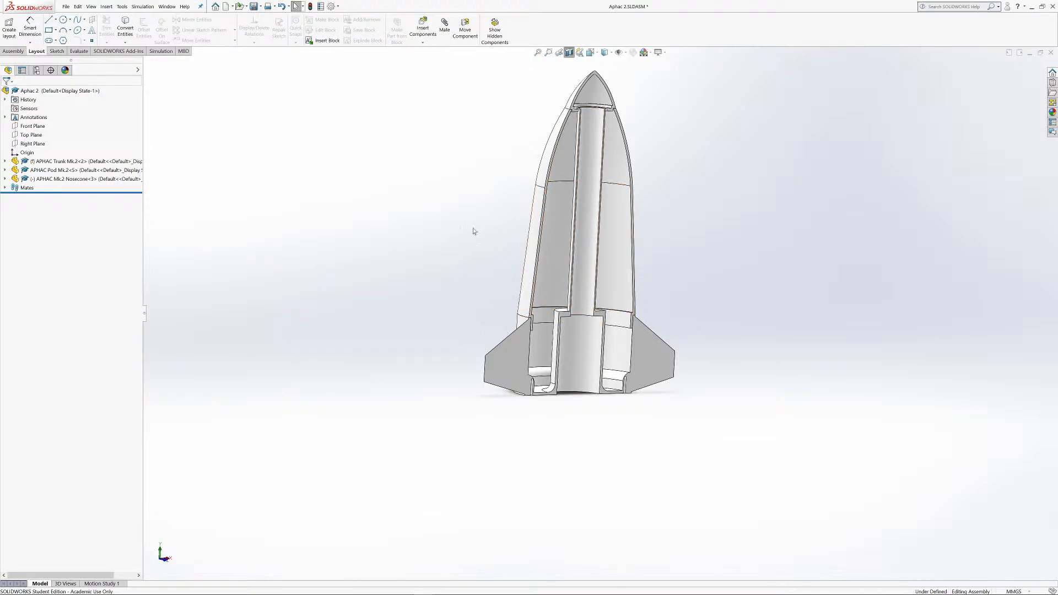
scroll(519, 353, "up", 1)
left_click_drag(479, 322, 637, 375)
scroll(638, 375, "down", 1)
scroll(532, 273, "down", 4)
scroll(492, 277, "down", 5)
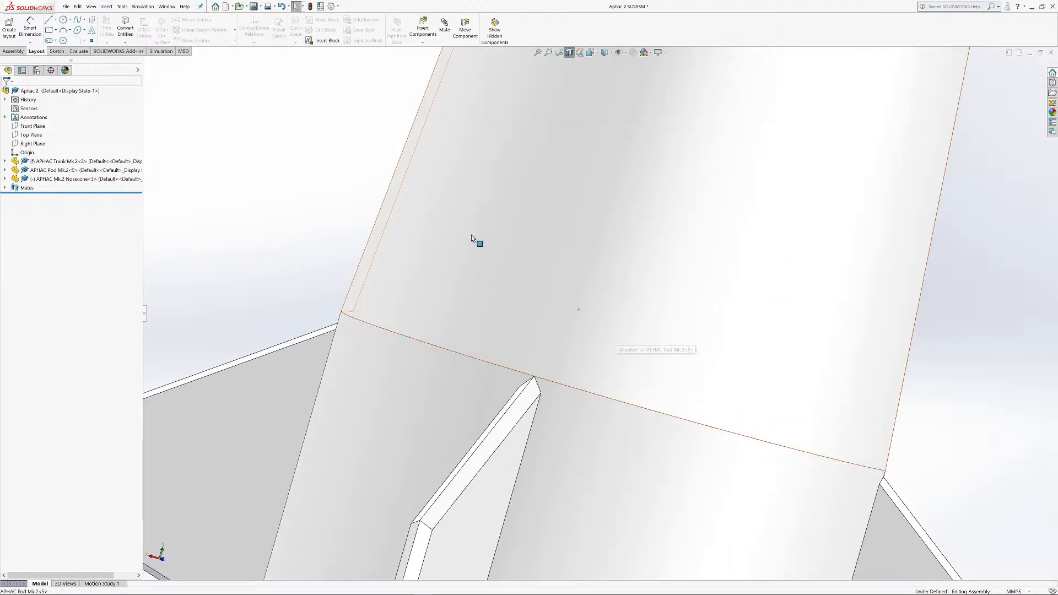
Step: Inspect the whole section from oblique angles, from the stepped motor tube and trunk base to the nosecone joint
scroll(960, 406, "up", 1)
left_click_drag(961, 406, 812, 405)
scroll(884, 358, "up", 8)
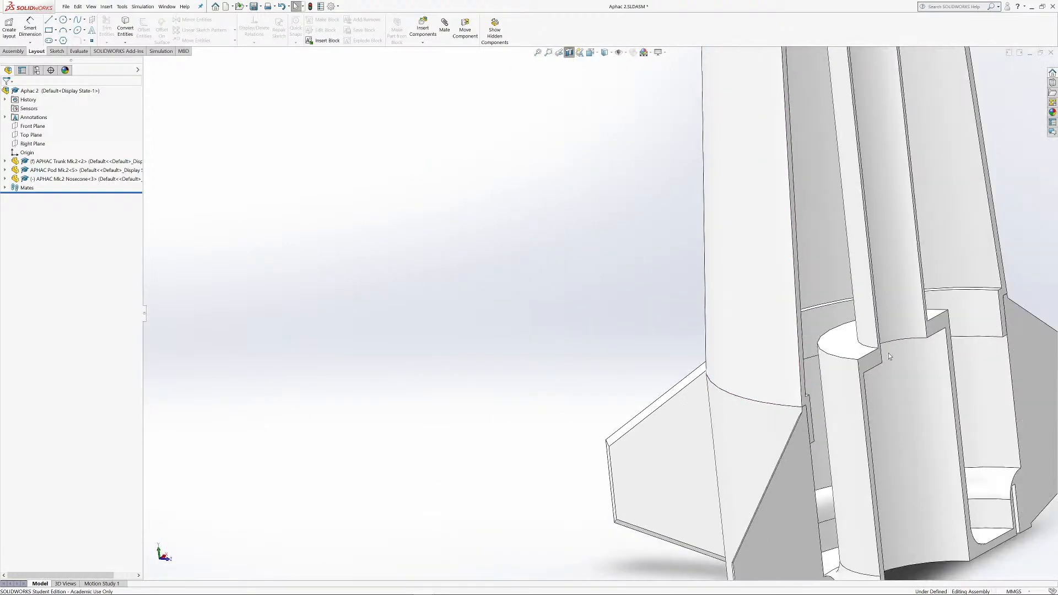
scroll(656, 236, "down", 2)
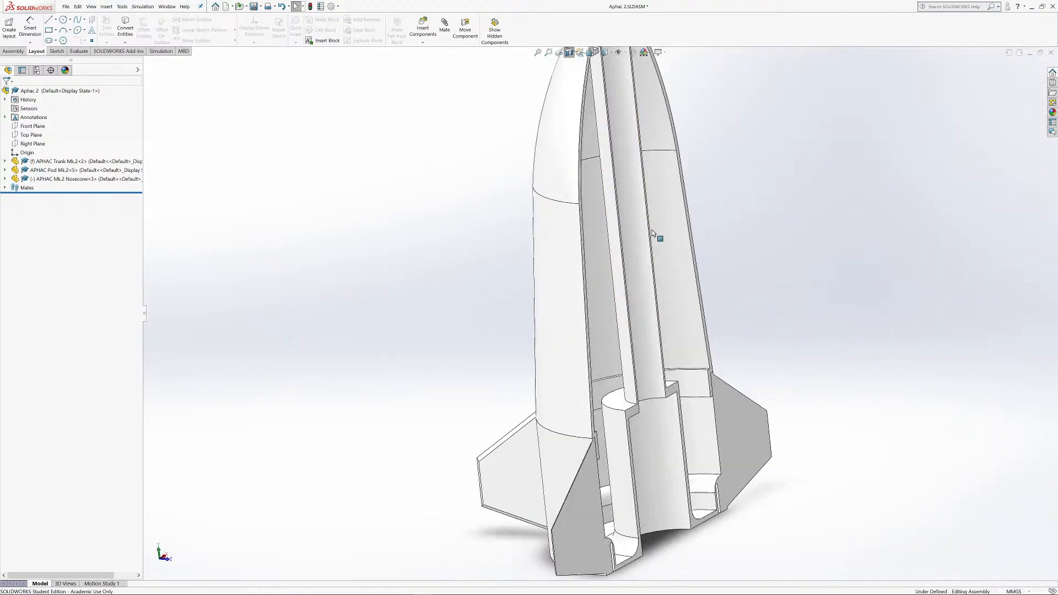
scroll(809, 239, "up", 5)
scroll(658, 249, "down", 5)
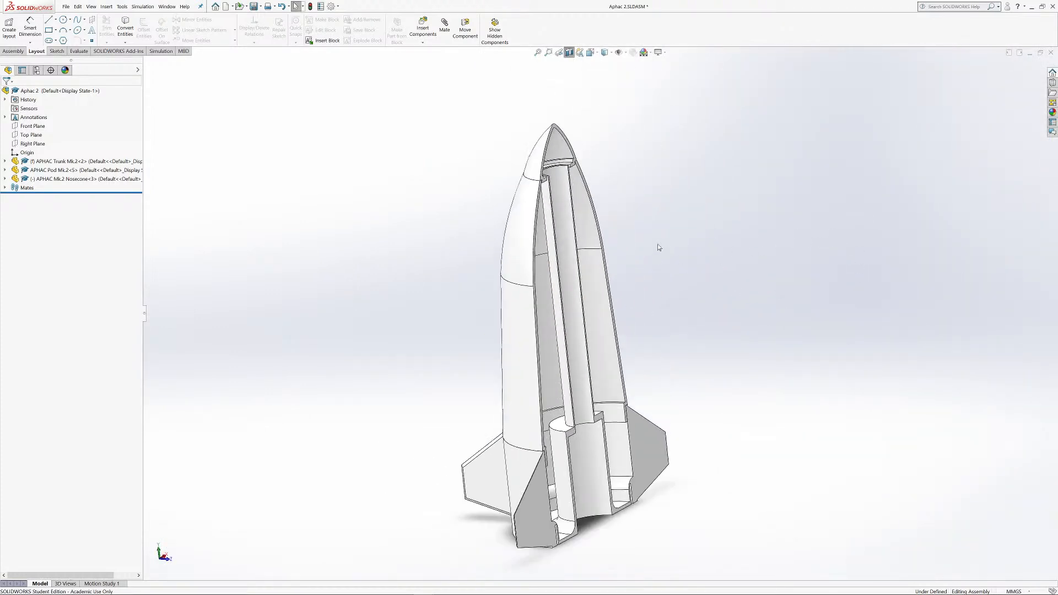
scroll(701, 369, "up", 3)
left_click_drag(700, 403, 650, 382)
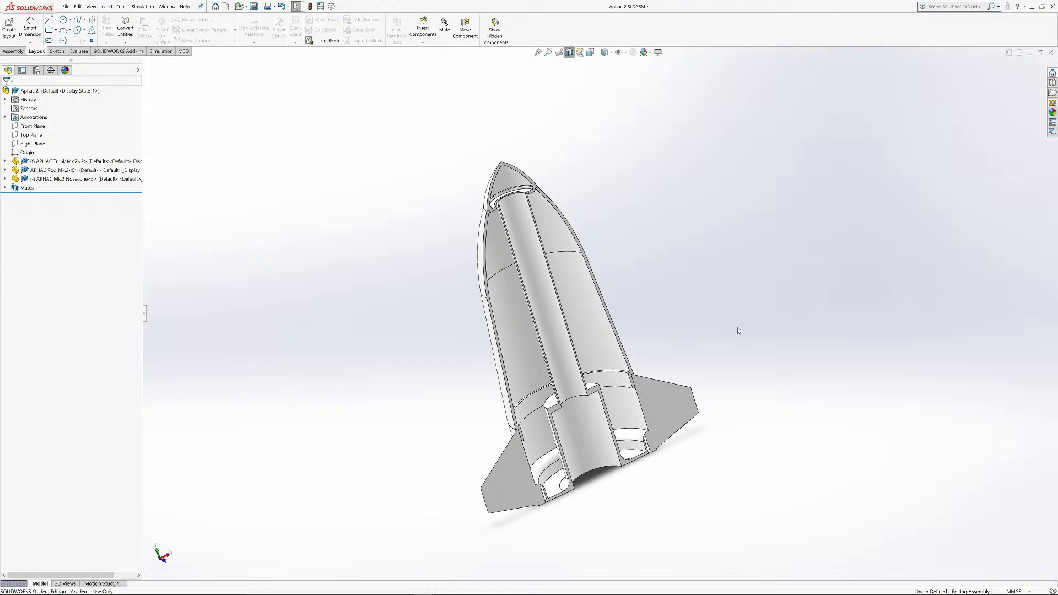
scroll(712, 287, "down", 1)
left_click_drag(712, 287, 711, 358)
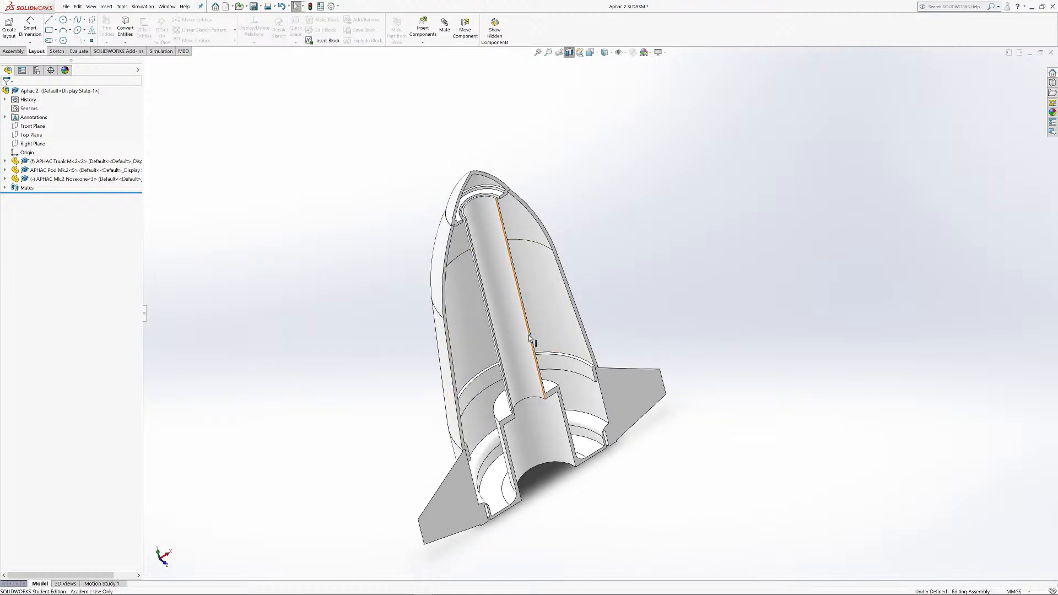
scroll(541, 317, "down", 3)
scroll(825, 374, "up", 5)
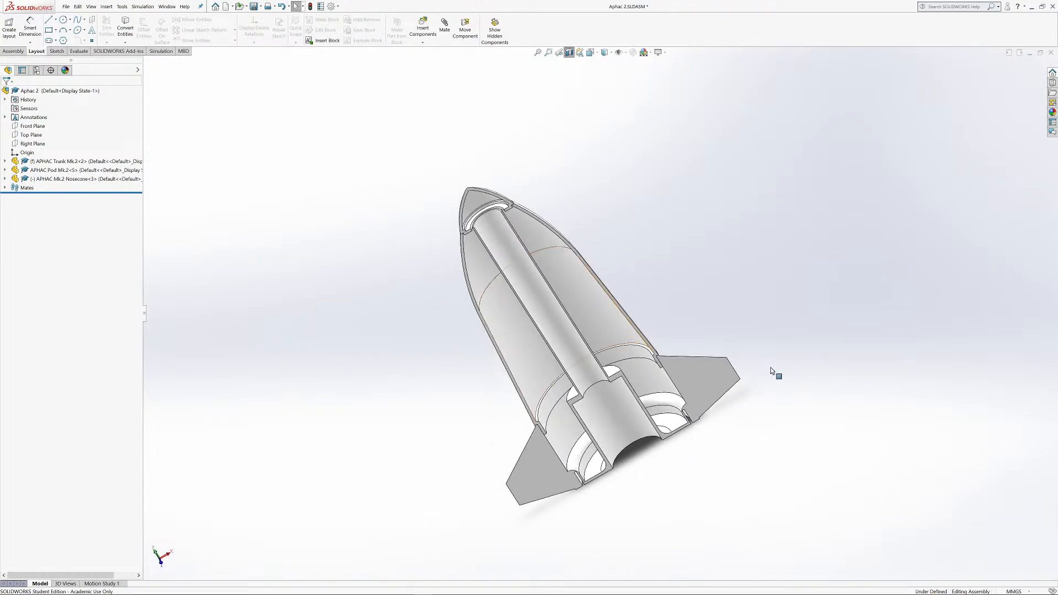
Step: Look at the LyridLonger design in OpenRocket again, and return to the full sectioned Aphac 2 assembly in SOLIDWORKS
key("alt+Tab")
left_click(487, 272)
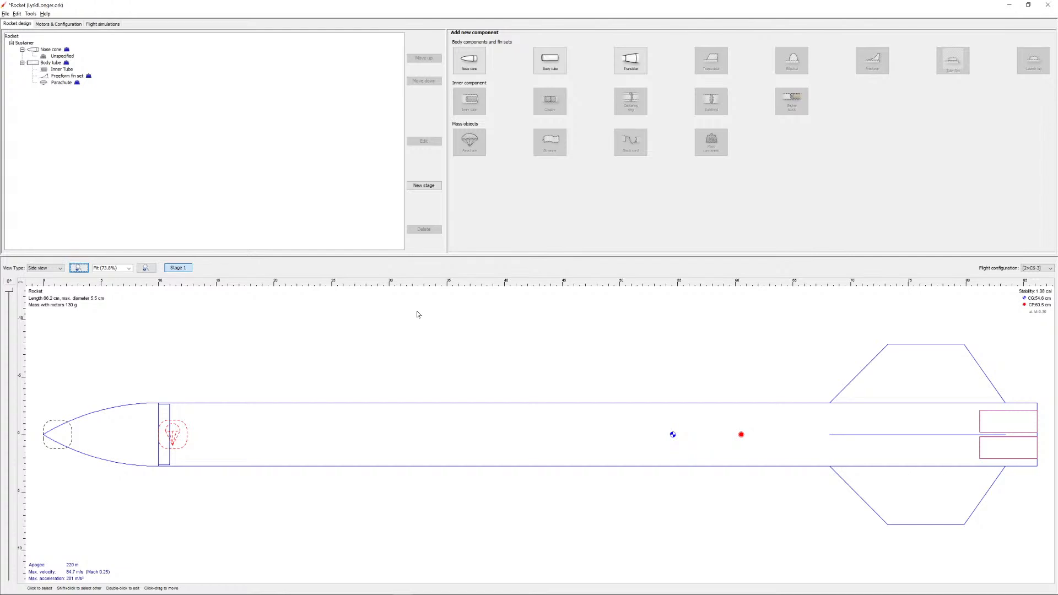
key("alt+Tab")
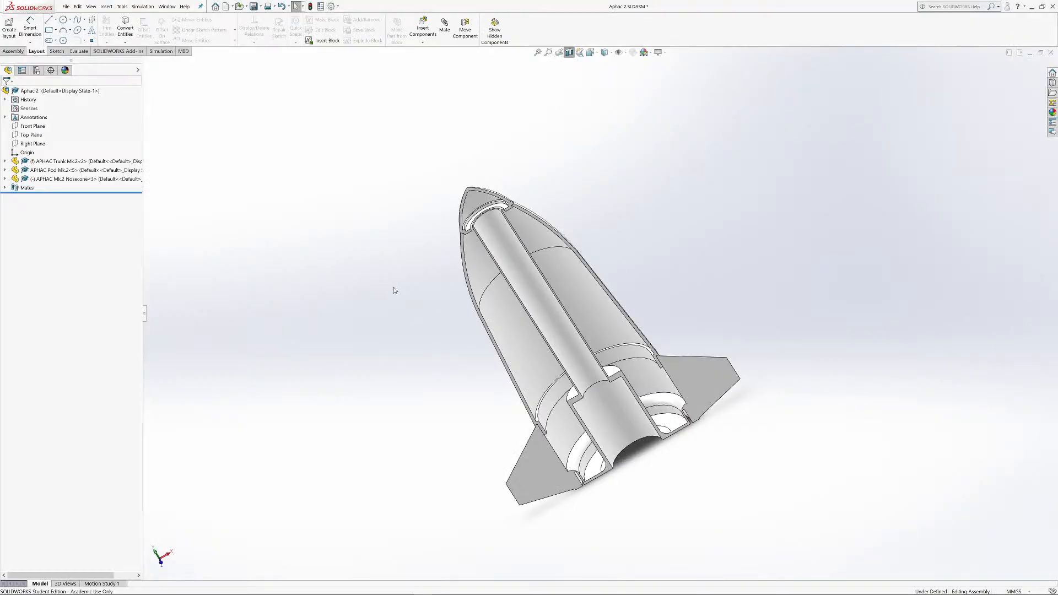
scroll(468, 226, "down", 5)
scroll(656, 352, "up", 5)
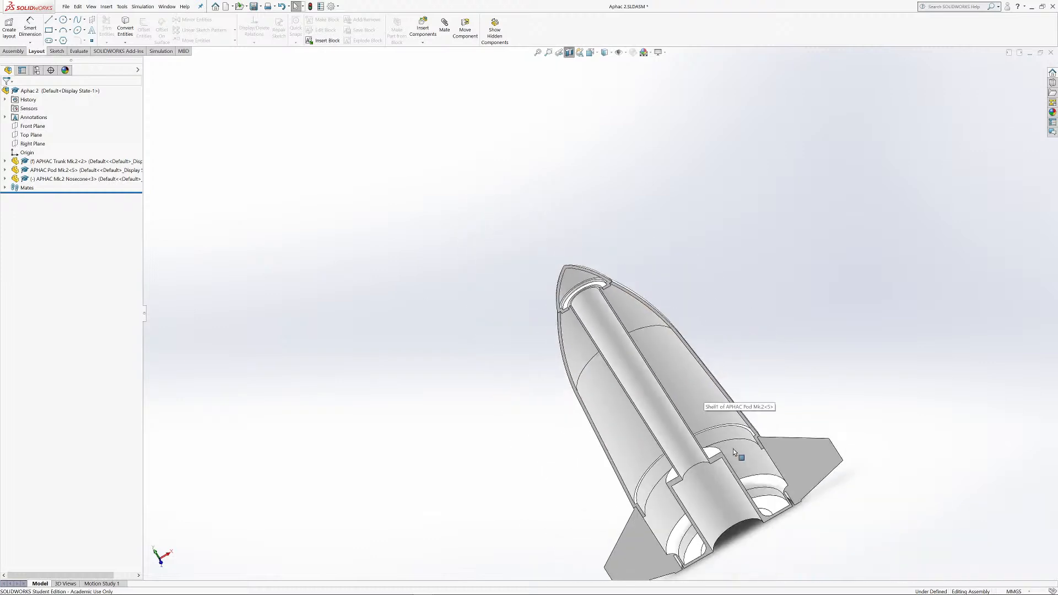
key("f")
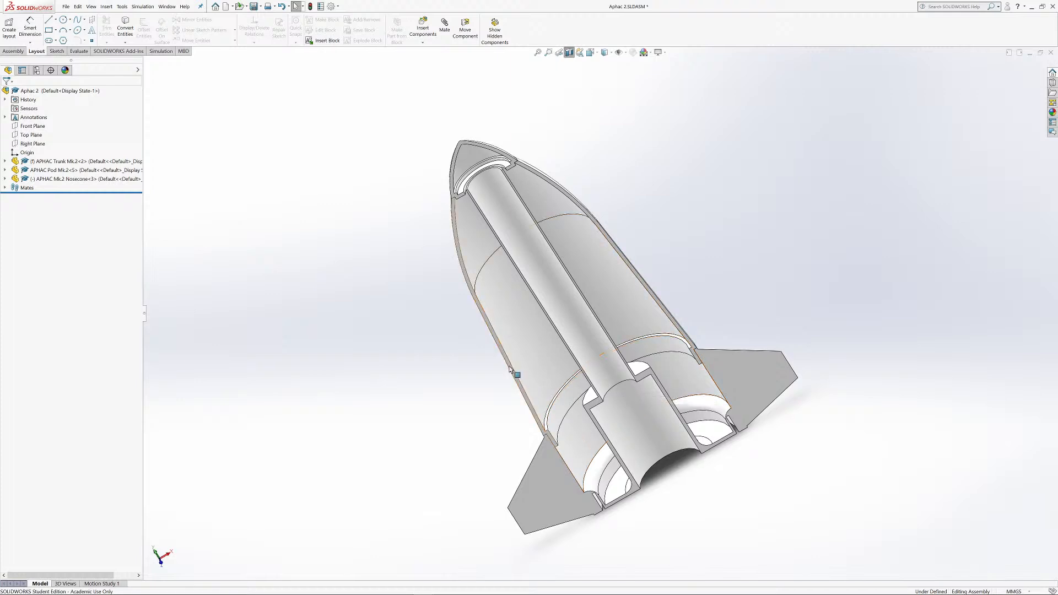
Step: Measure the distance from the narrow slot's inner corner to the trunk's curved edge beside the fin
scroll(597, 482, "down", 10)
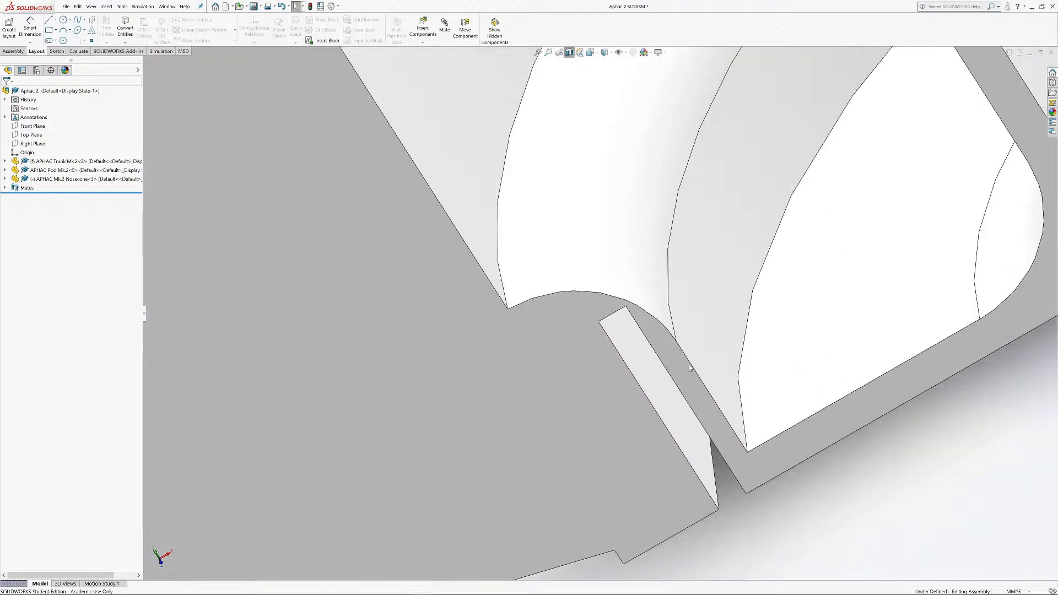
left_click(79, 51)
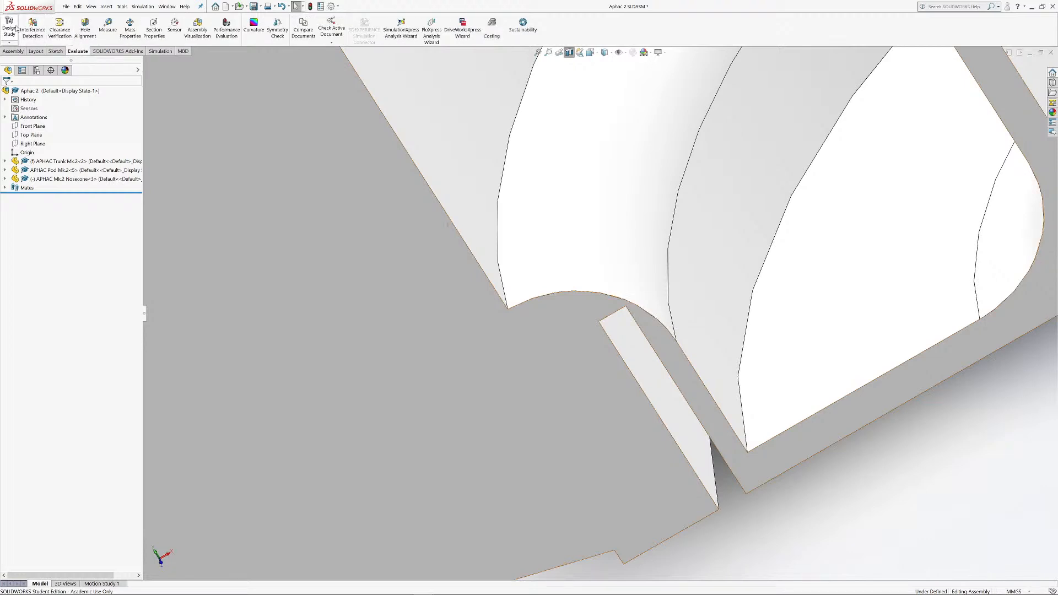
left_click(108, 25)
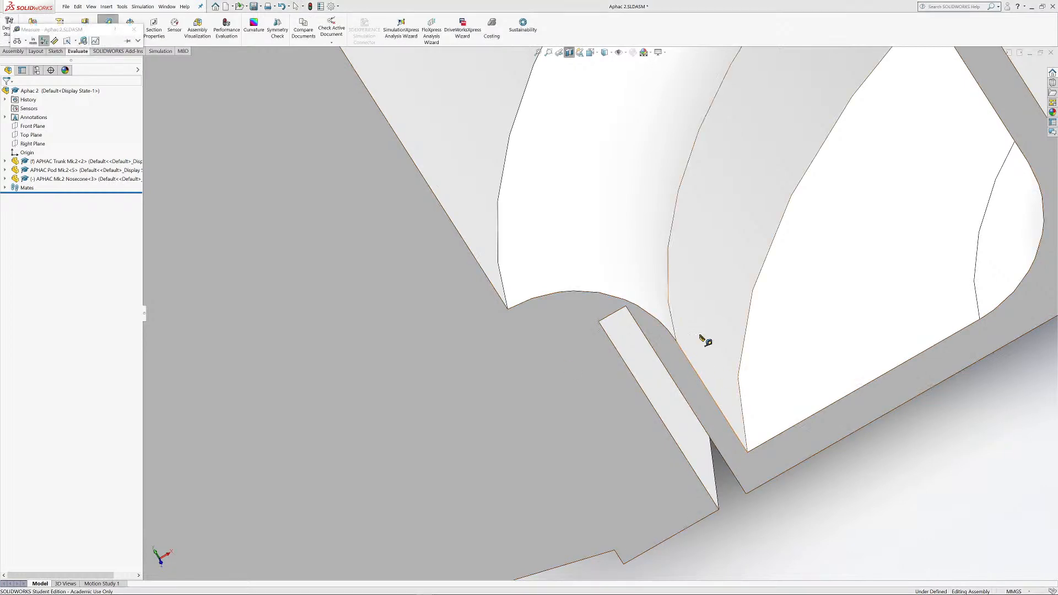
left_click(625, 305)
left_click(628, 302)
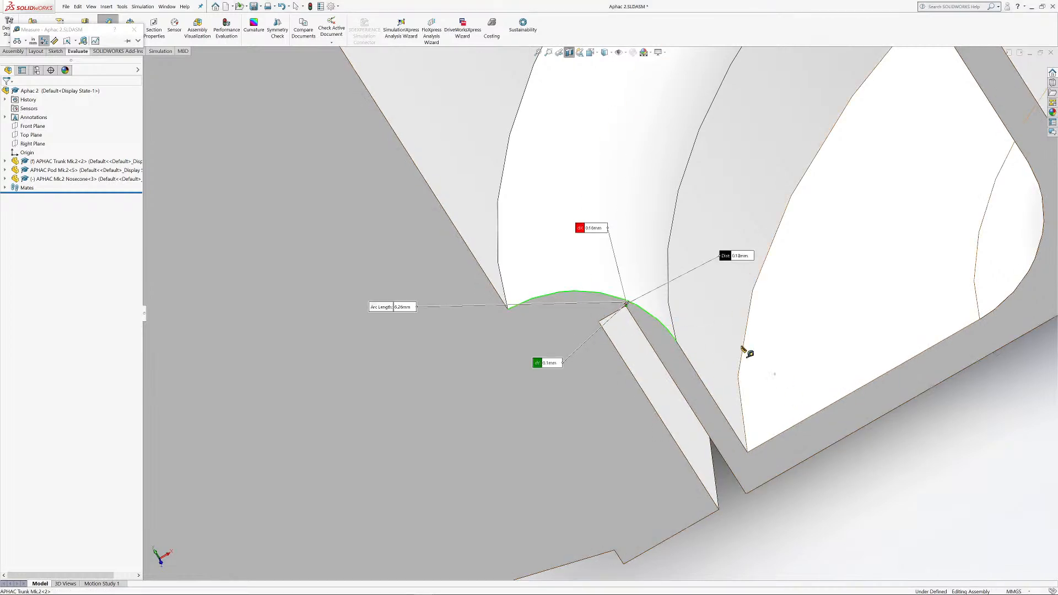
scroll(709, 330, "down", 6)
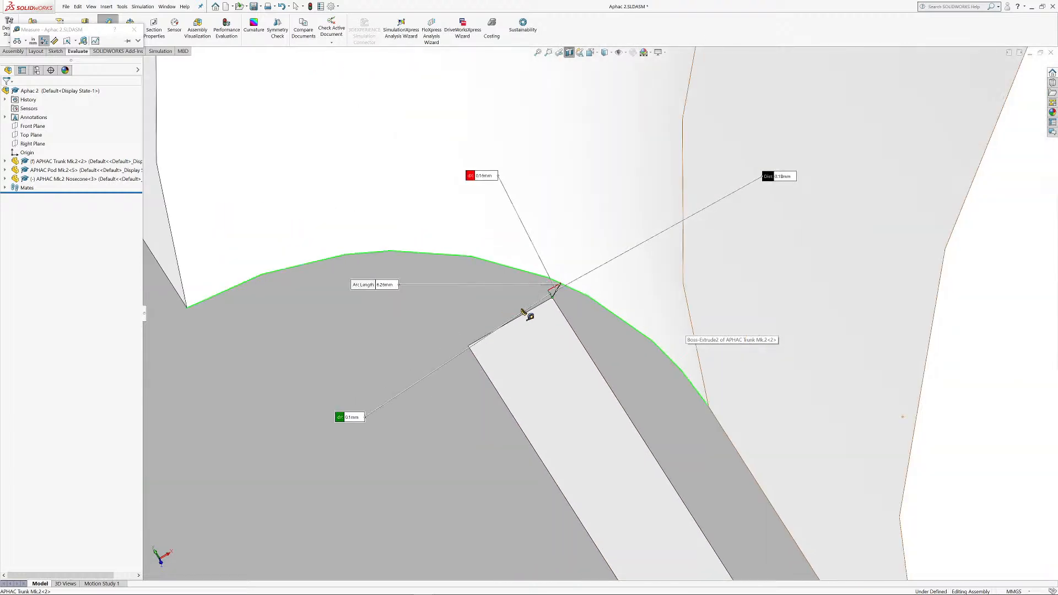
scroll(526, 317, "down", 3)
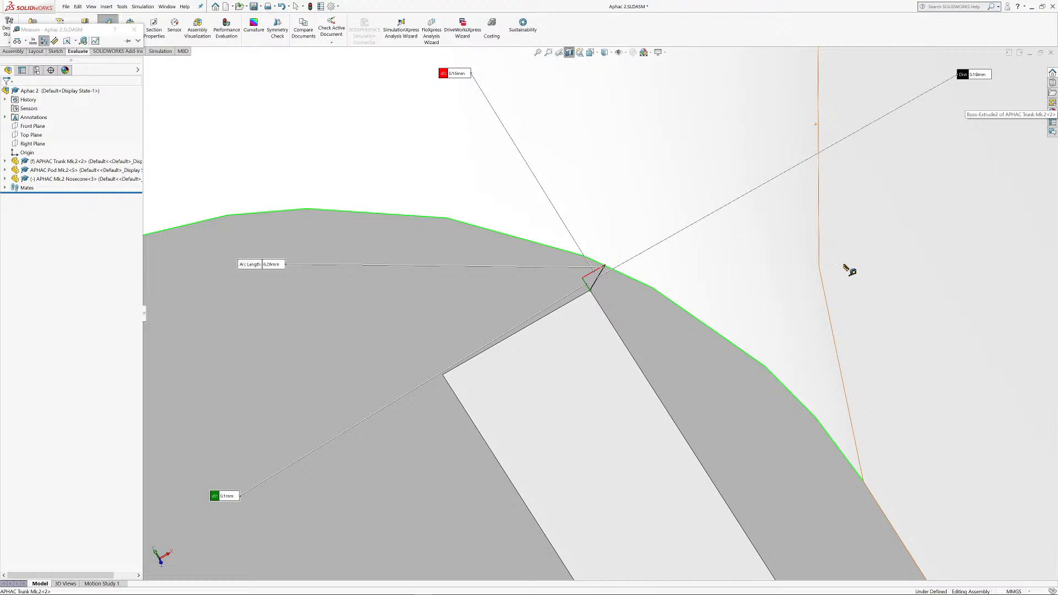
key("Escape")
scroll(807, 292, "up", 4)
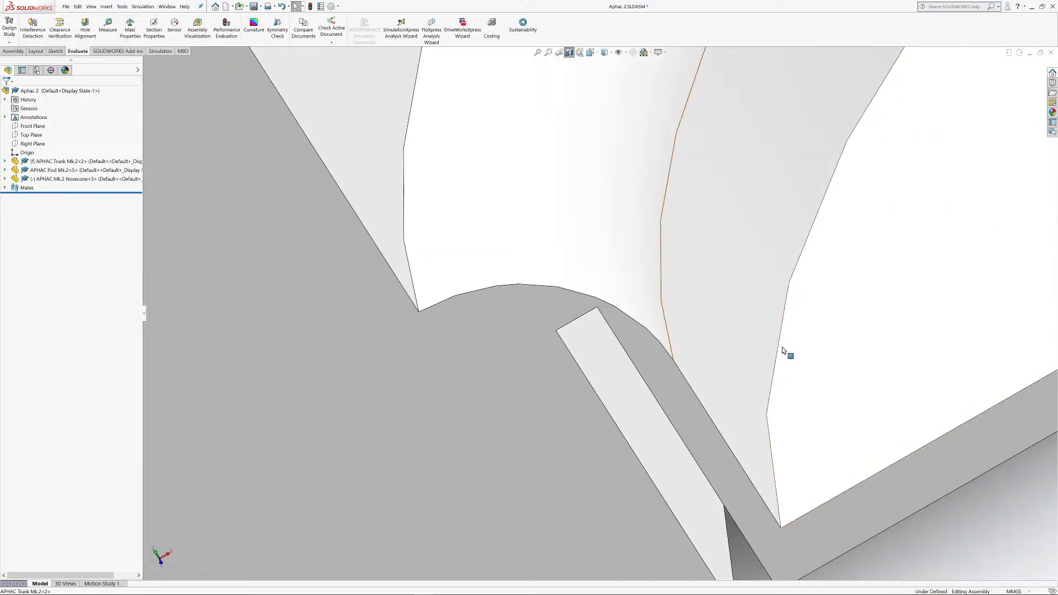
Step: Switch to Ultimaker Cura, review the Super Quality 0.12 mm profile without discarding the custom settings, and return to SOLIDWORKS
key("alt+Tab")
key("alt+Tab")
key("alt+Tab")
key("alt+Tab")
key("alt+Tab")
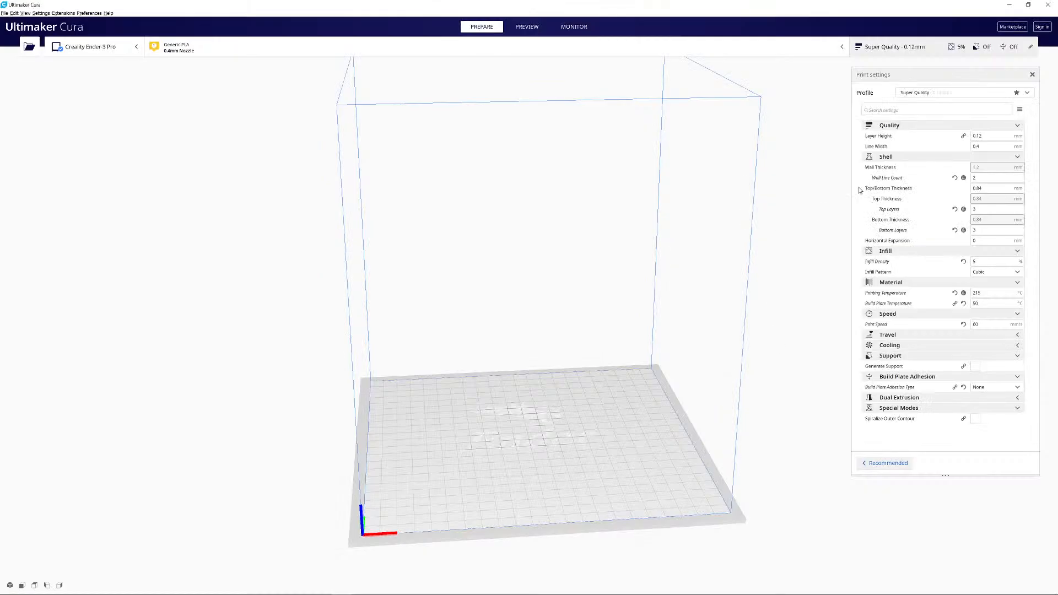
left_click(934, 94)
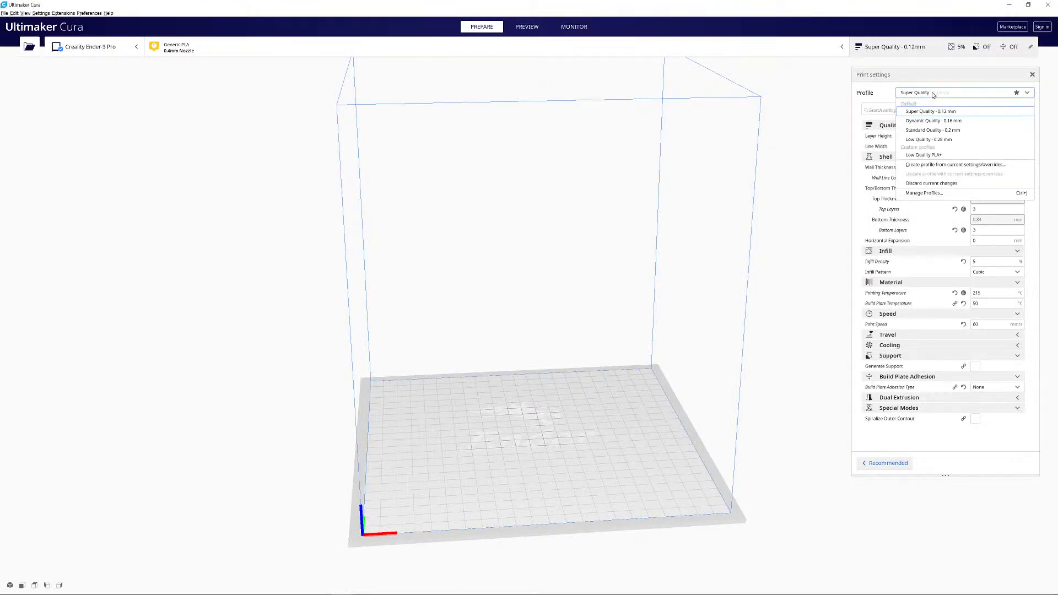
left_click(929, 112)
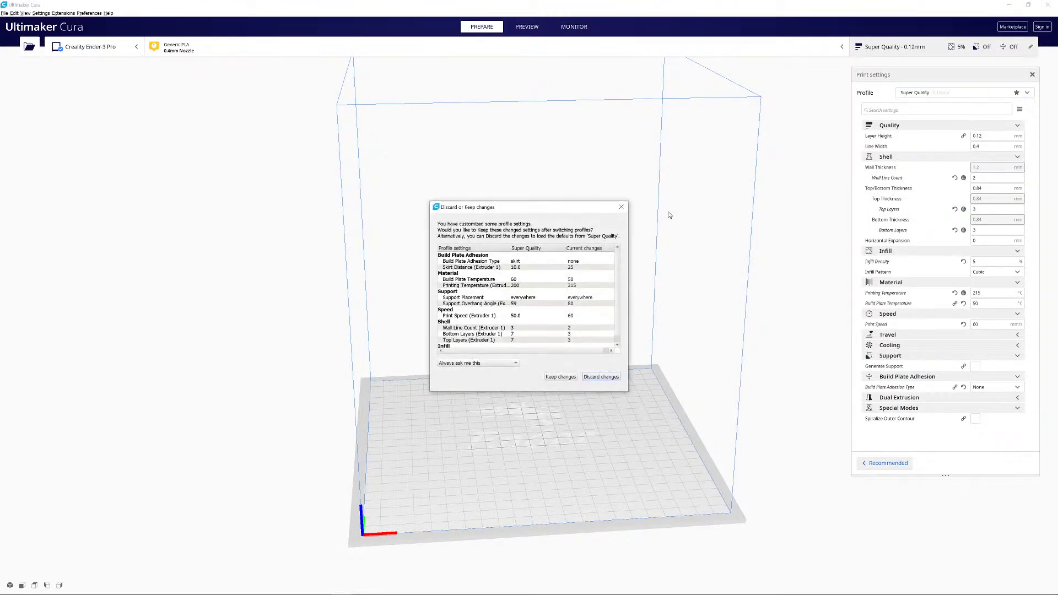
left_click(622, 213)
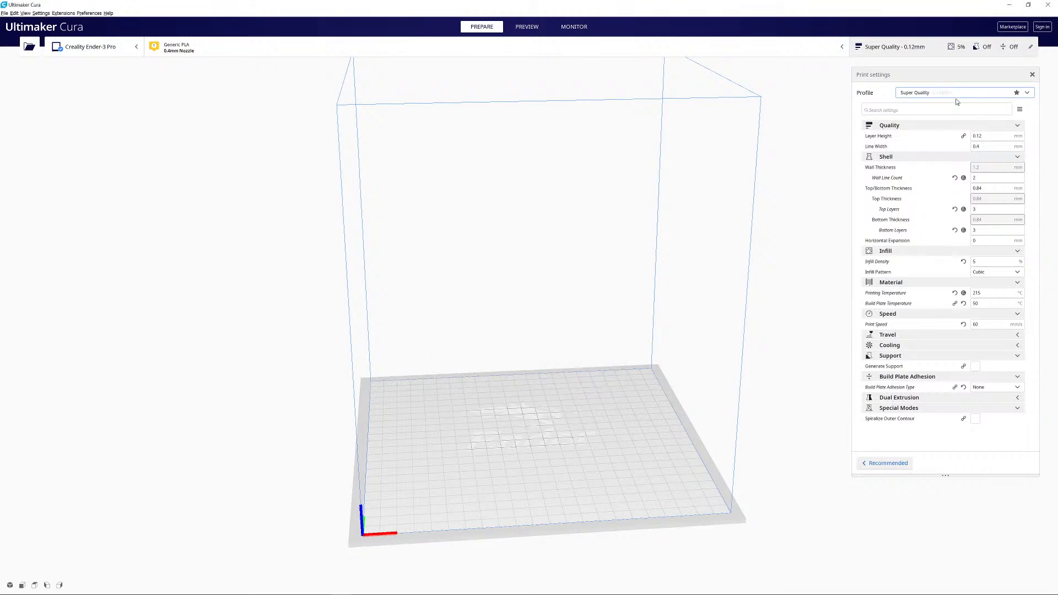
key("alt+Tab")
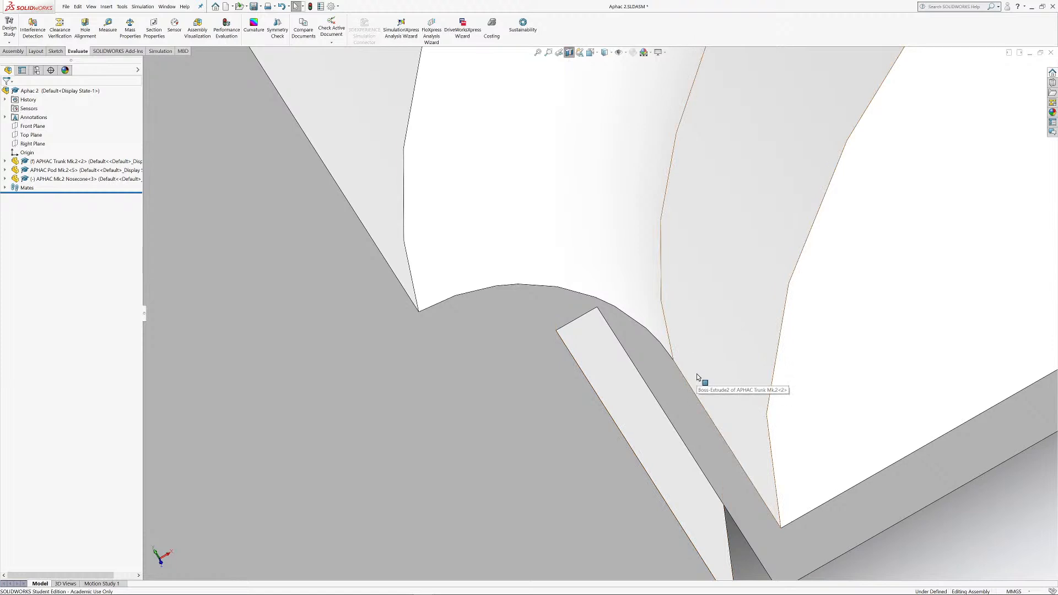
Step: Examine the narrow slot and thin wall at the trunk's base, and the step between the motor tube and central tube
scroll(696, 374, "up", 10)
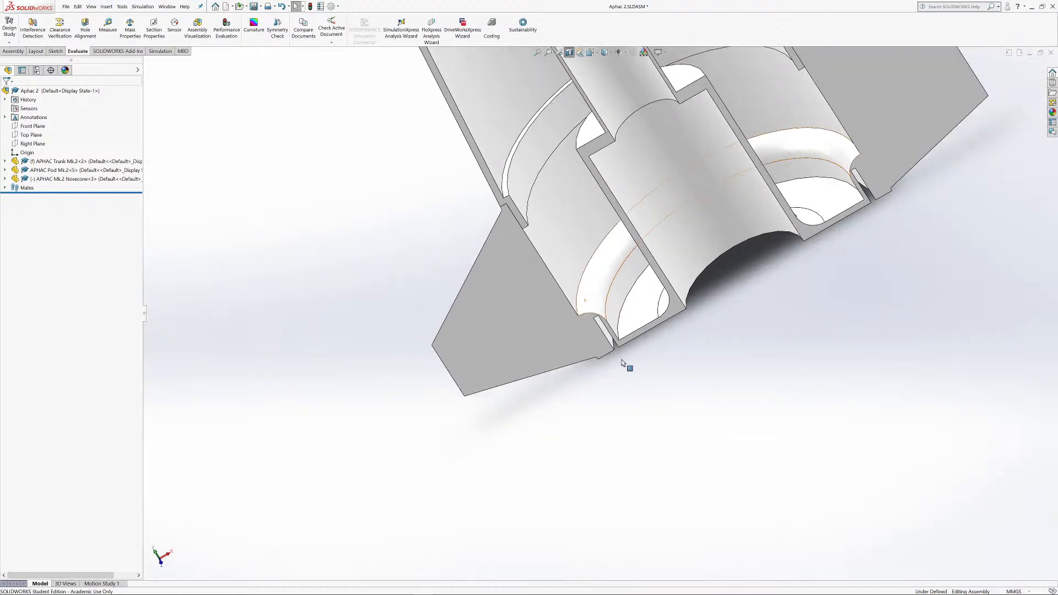
scroll(576, 272, "down", 5)
scroll(521, 138, "up", 5)
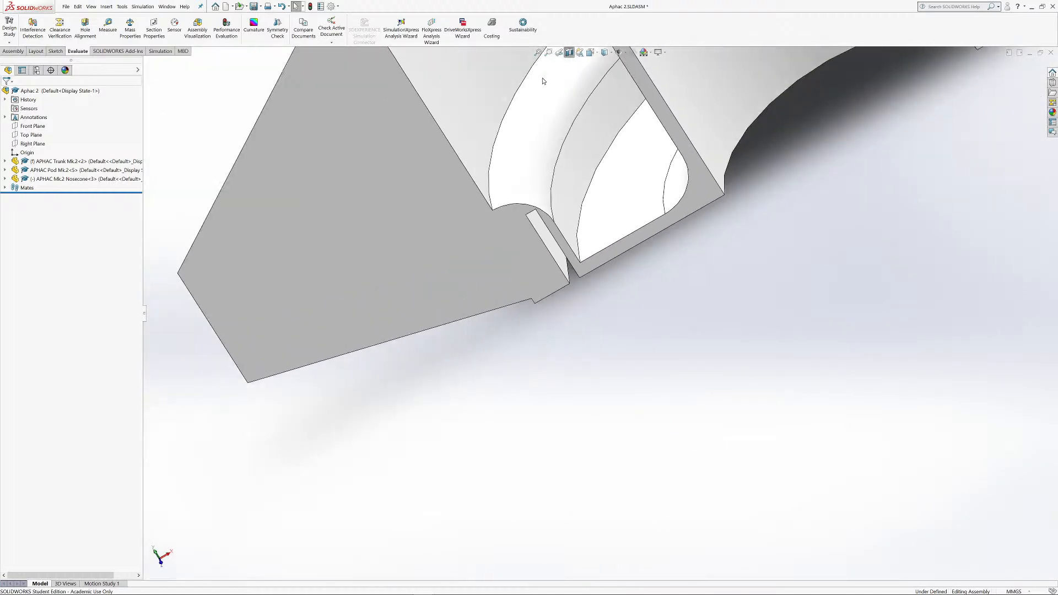
scroll(540, 77, "down", 7)
scroll(732, 570, "up", 9)
scroll(683, 504, "down", 4)
scroll(588, 349, "down", 3)
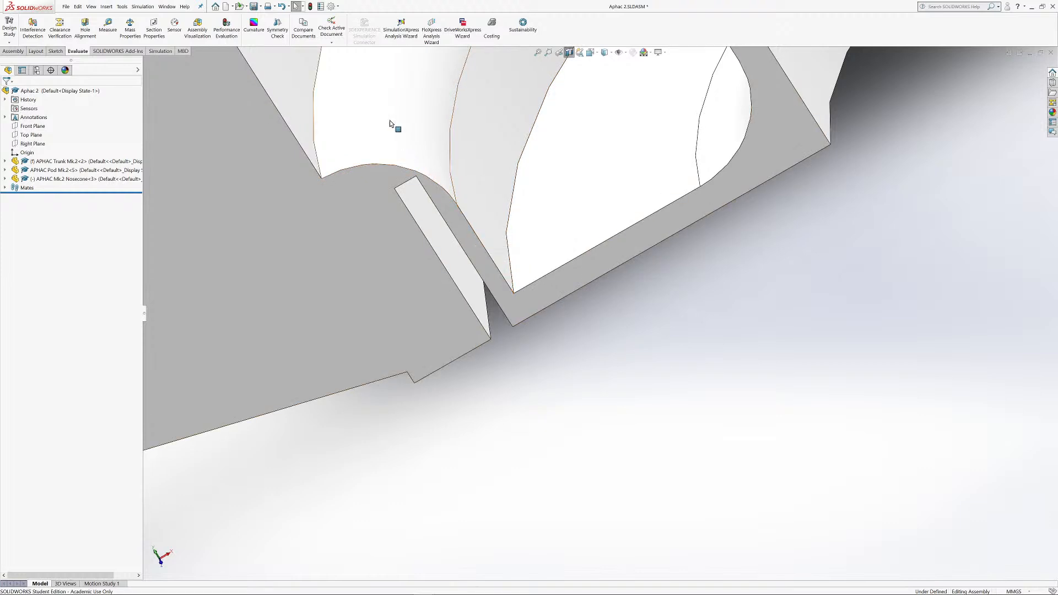
scroll(573, 313, "up", 5)
scroll(693, 230, "down", 8)
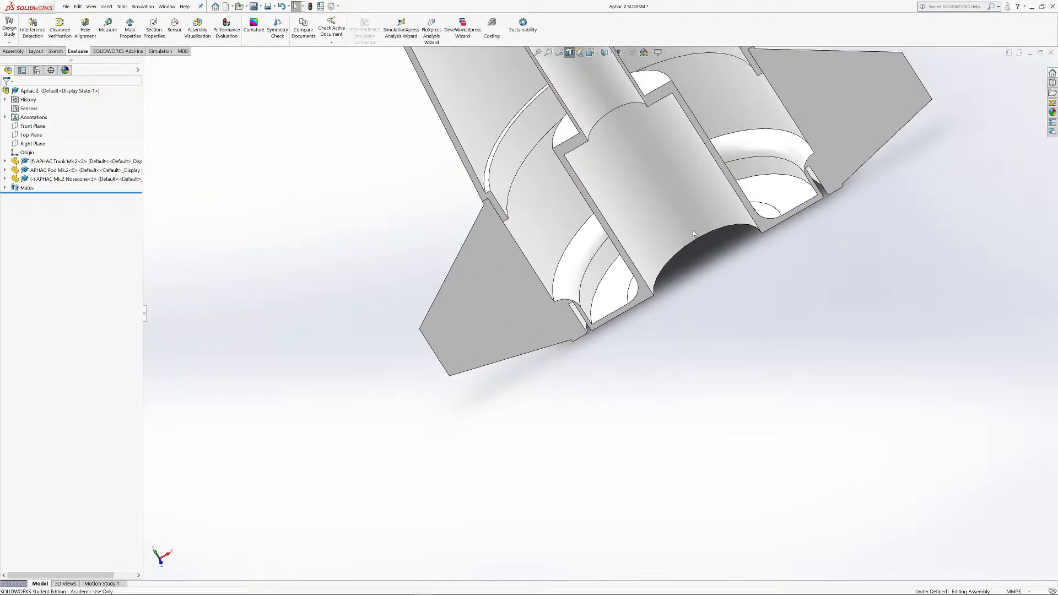
scroll(502, 278, "down", 10)
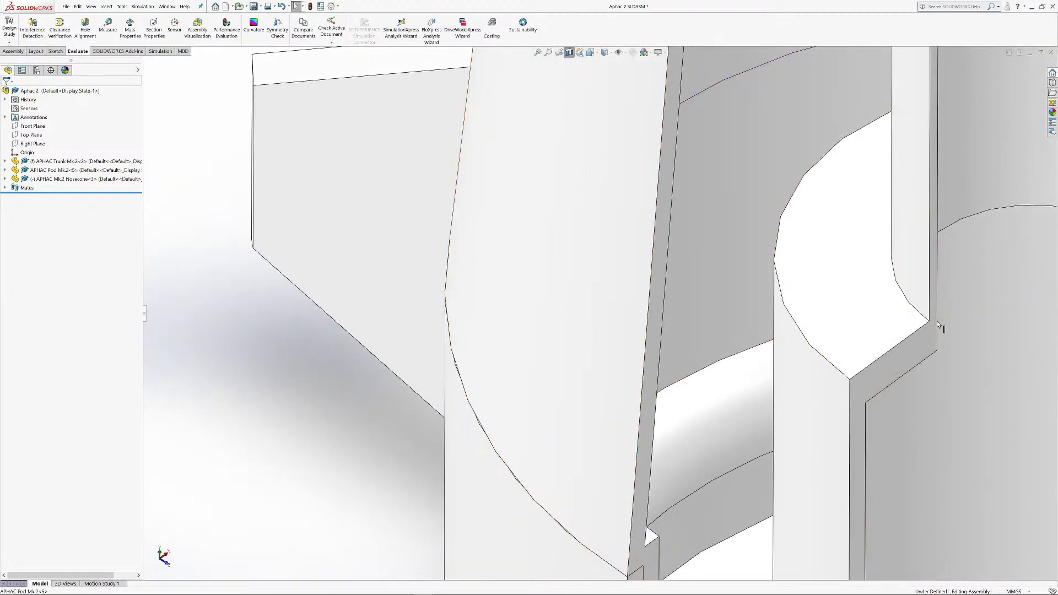
Step: Return the sectioned assembly to the front view and switch to the APHAC Trunk Mk.2 part
scroll(900, 387, "up", 2)
scroll(901, 387, "up", 6)
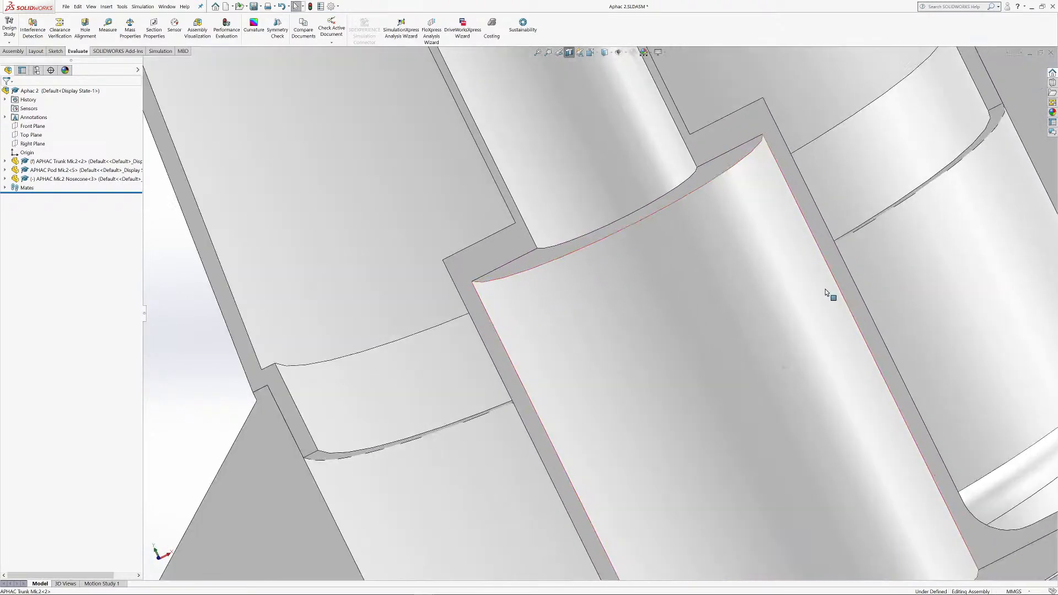
key("ctrl+1")
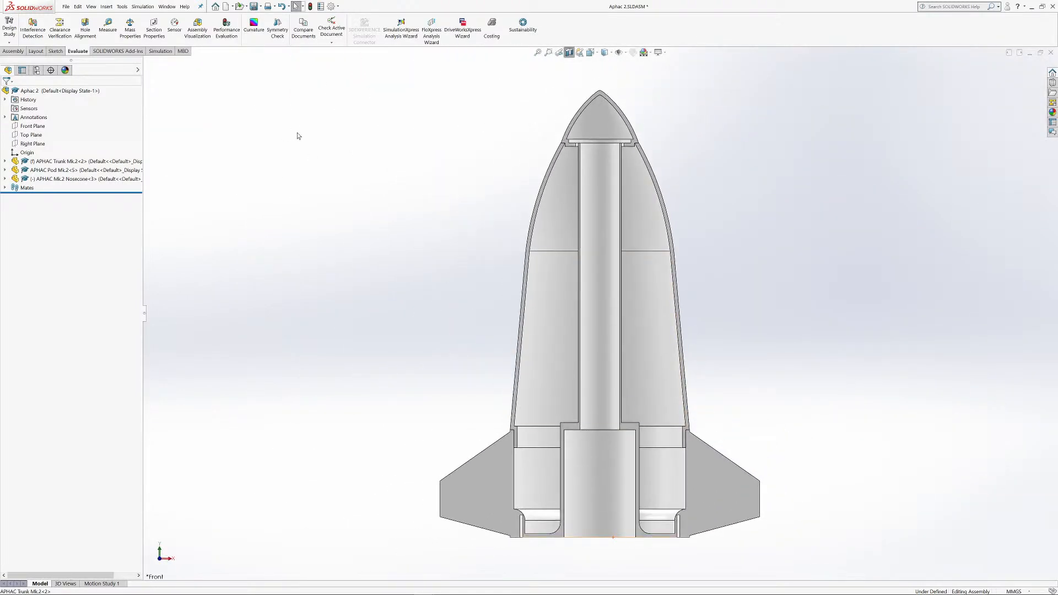
key("ctrl+Tab")
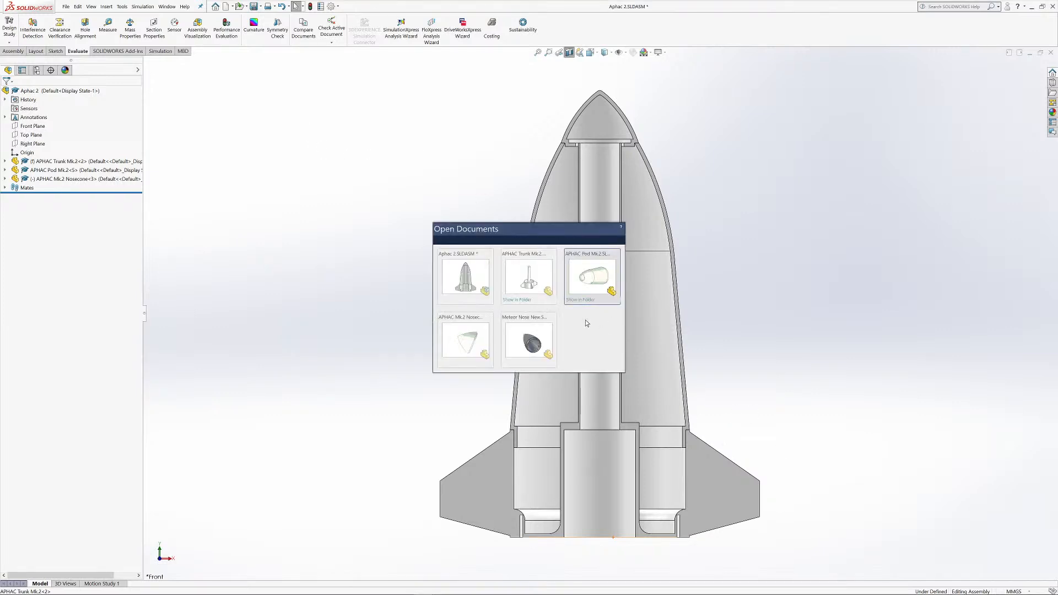
key("ctrl+Tab")
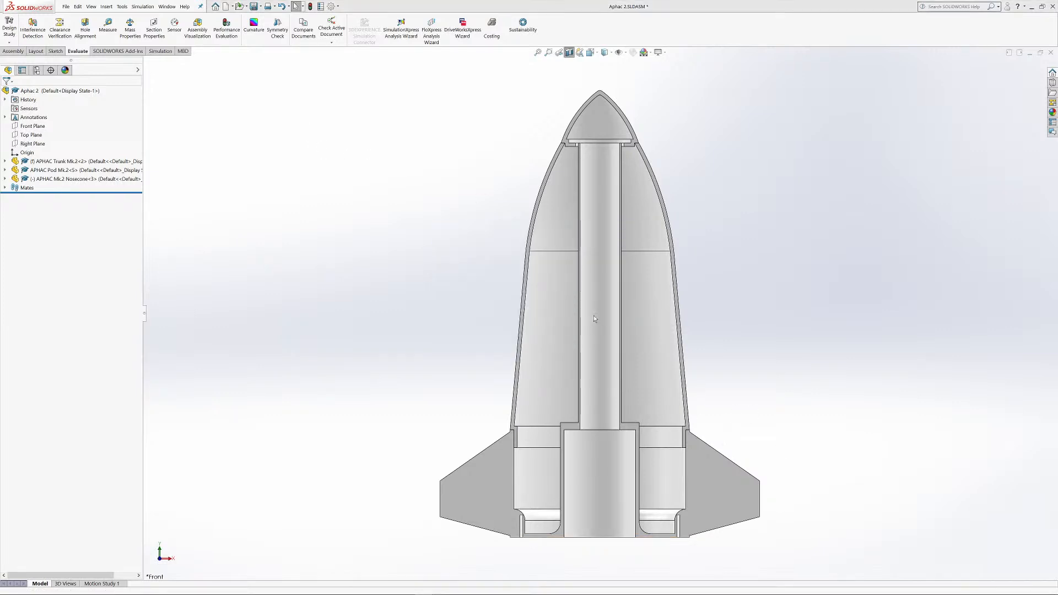
key("ctrl+1")
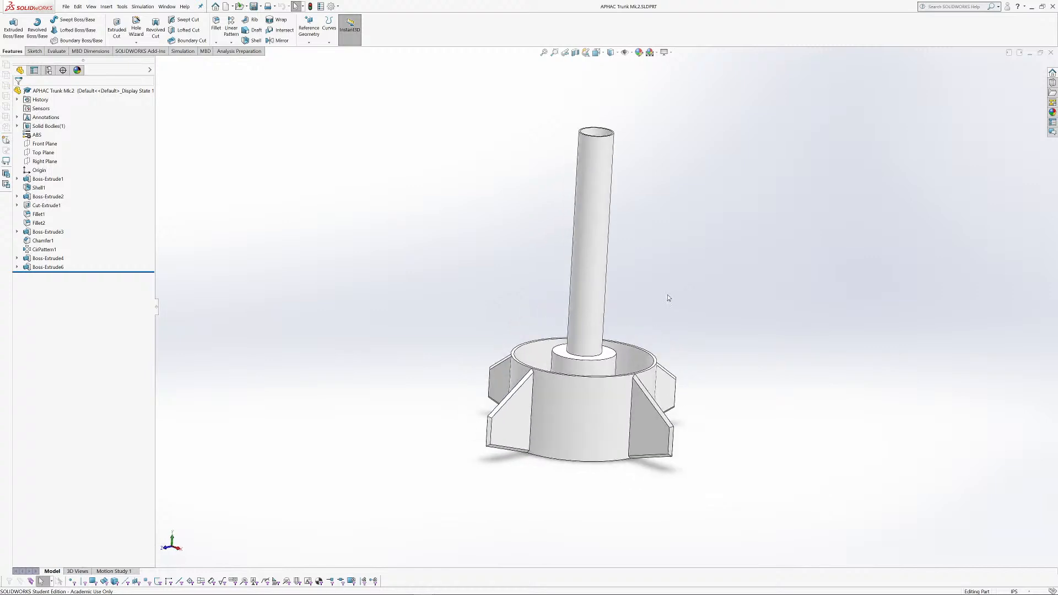
Step: Examine the trunk part's central tube, fins and slotted underside from above, below and the front, ending in the isometric view
left_click_drag(763, 327, 783, 561)
key("Escape")
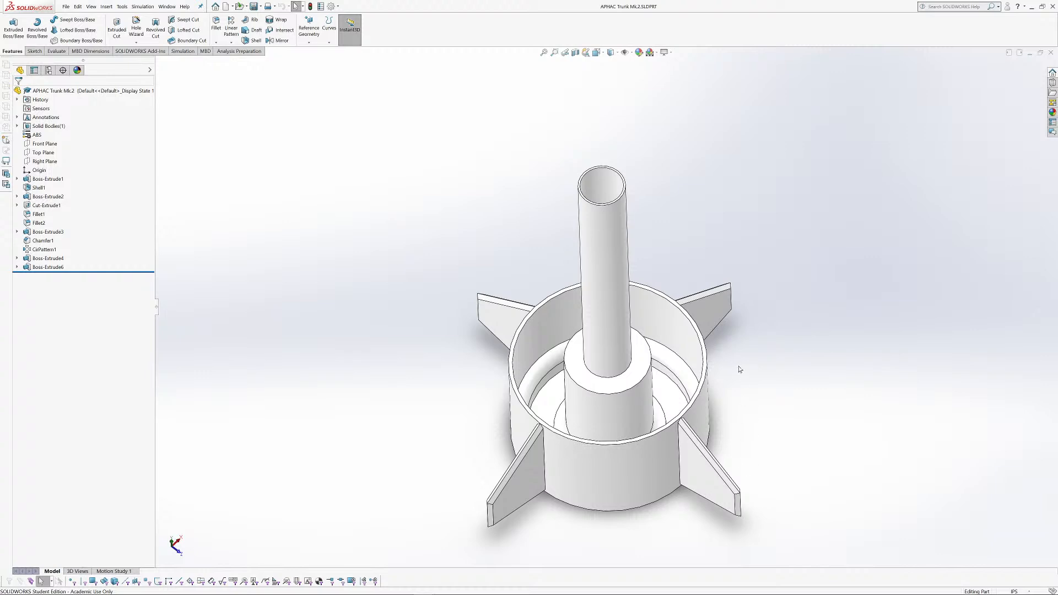
key("ctrl+1")
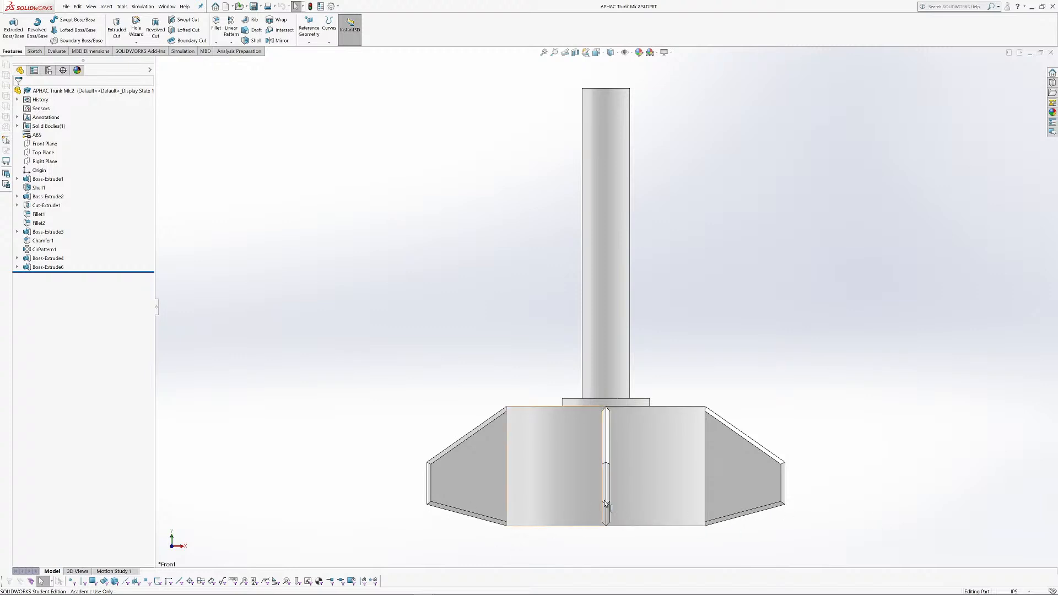
left_click_drag(705, 530, 696, 489)
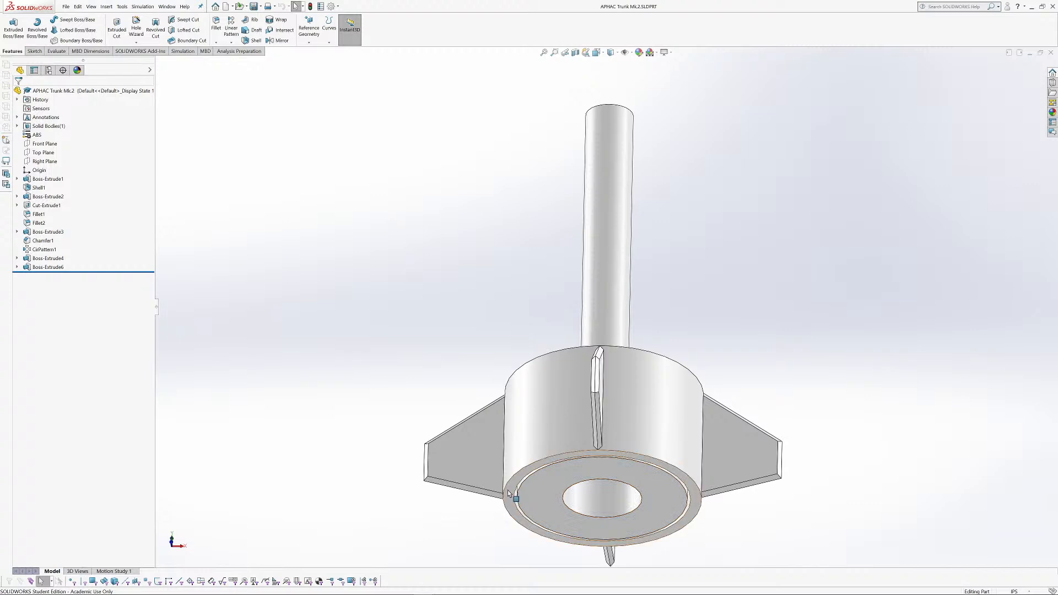
left_click_drag(744, 488, 804, 497)
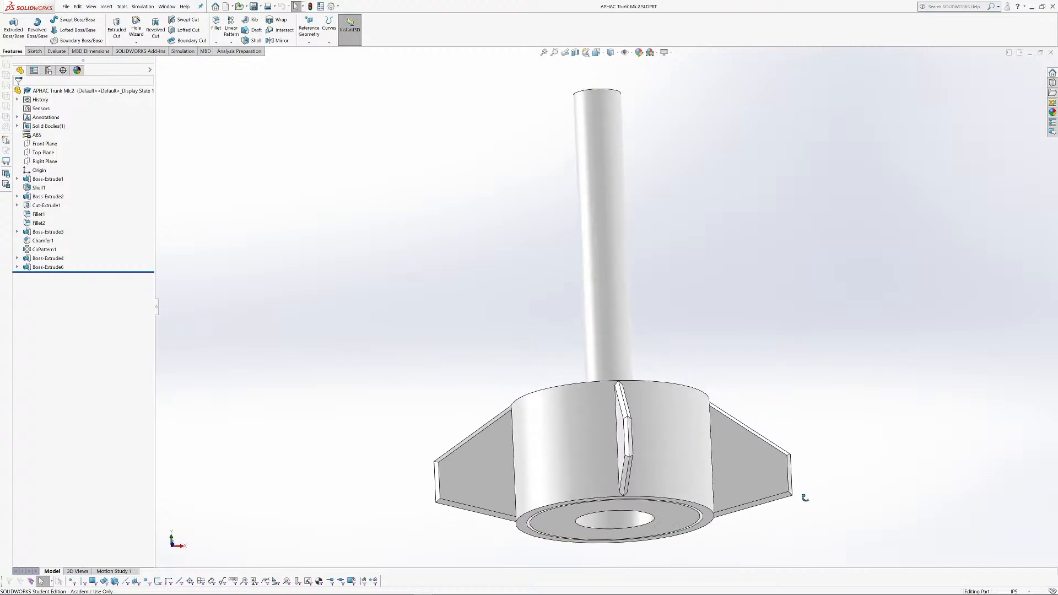
key("ctrl+1")
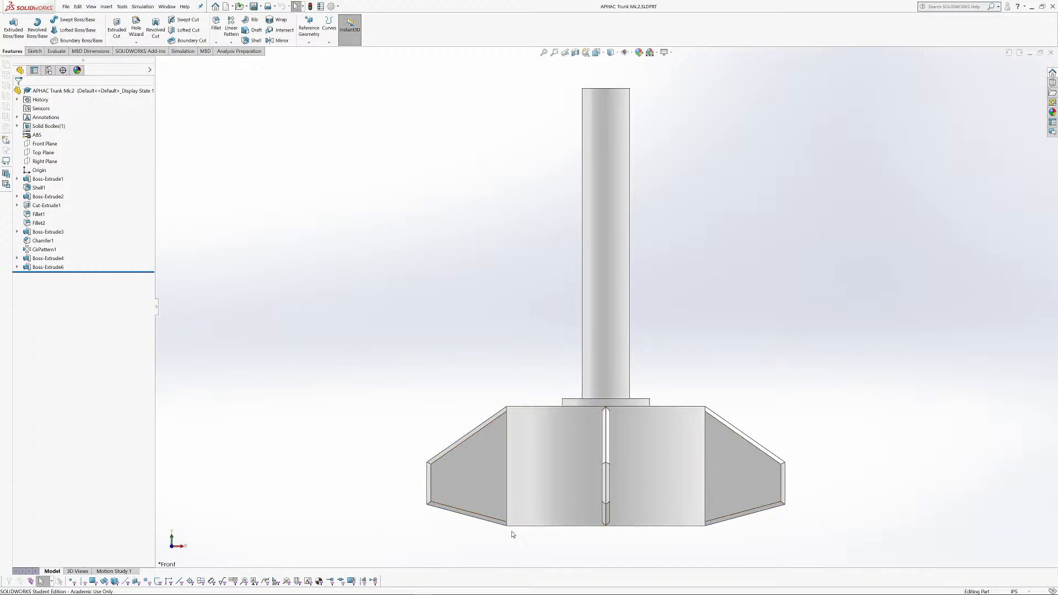
left_click_drag(510, 536, 528, 464)
left_click_drag(557, 408, 594, 497)
key("ctrl+1")
left_click_drag(609, 417, 607, 426)
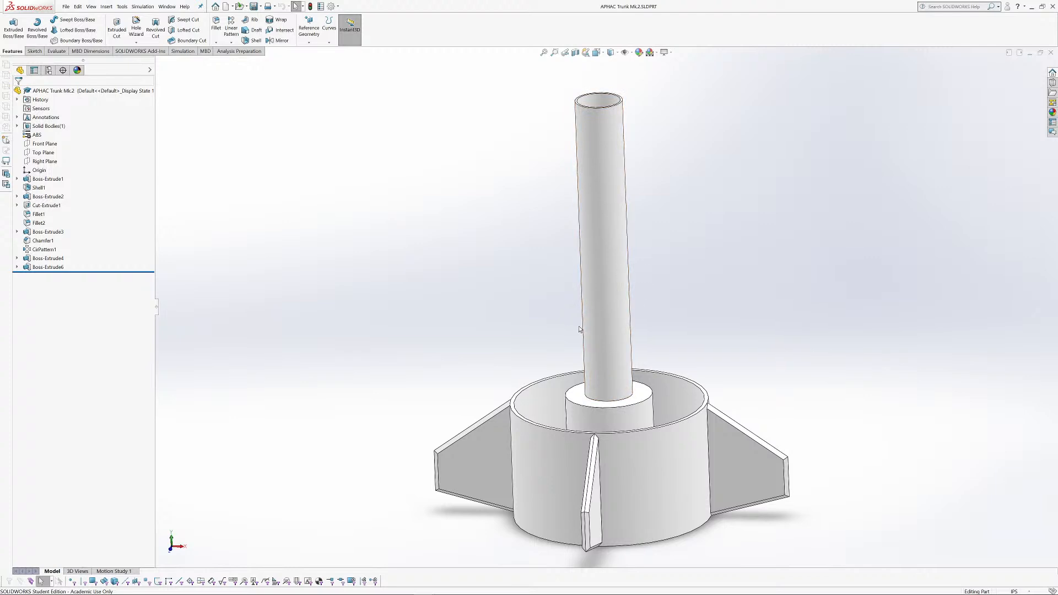
key("ctrl+7")
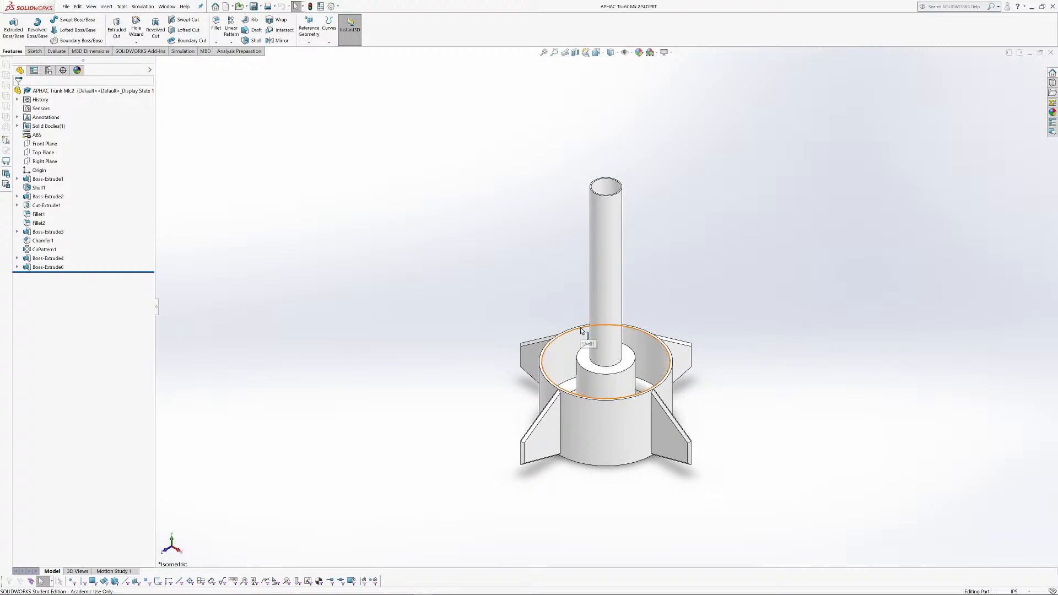
Step: Return to the Aphac 2 assembly and examine the sectioned motor tube and trunk base from the front and below
key("ctrl+Tab")
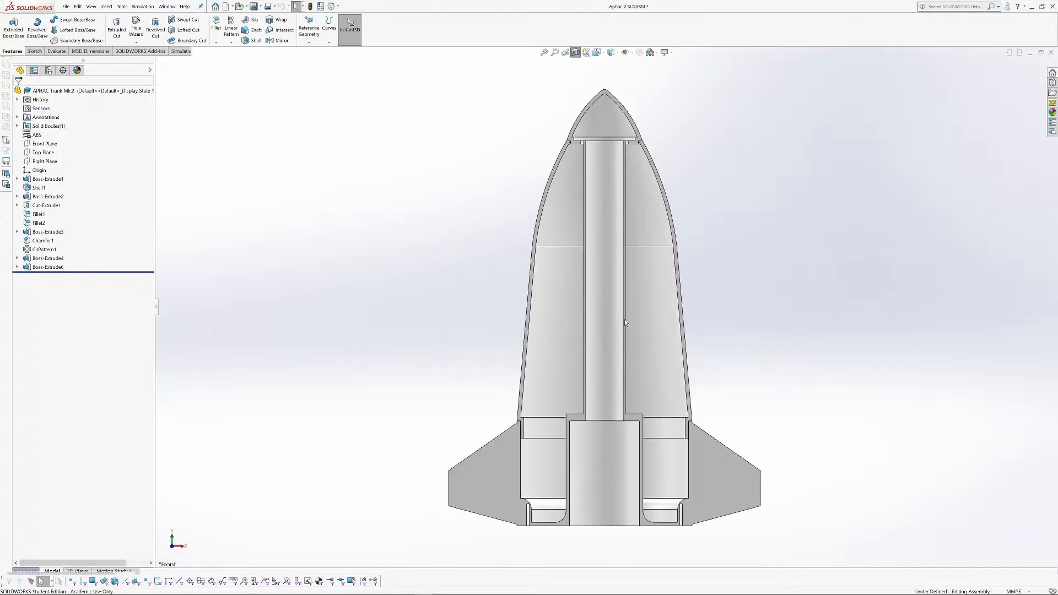
scroll(676, 322, "down", 3)
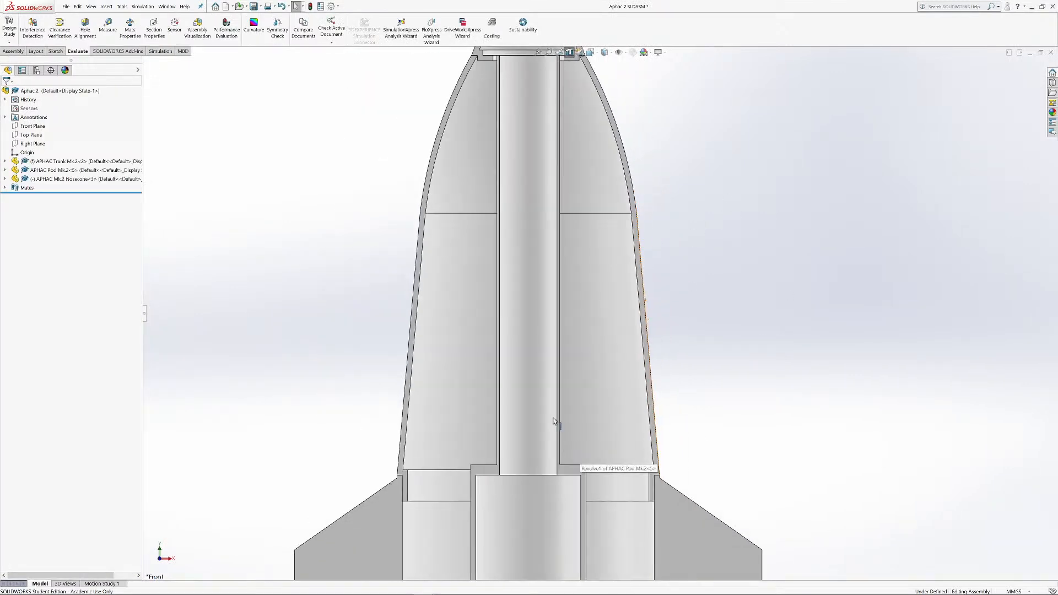
scroll(553, 421, "up", 1)
scroll(547, 453, "down", 2)
scroll(547, 441, "up", 3)
scroll(551, 437, "down", 6)
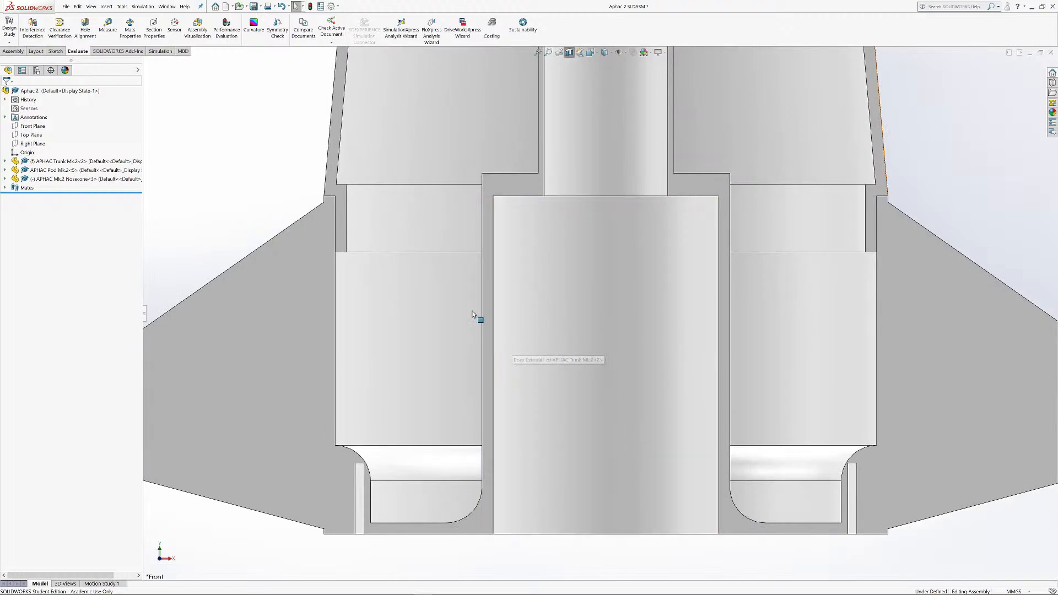
left_click_drag(582, 251, 588, 164)
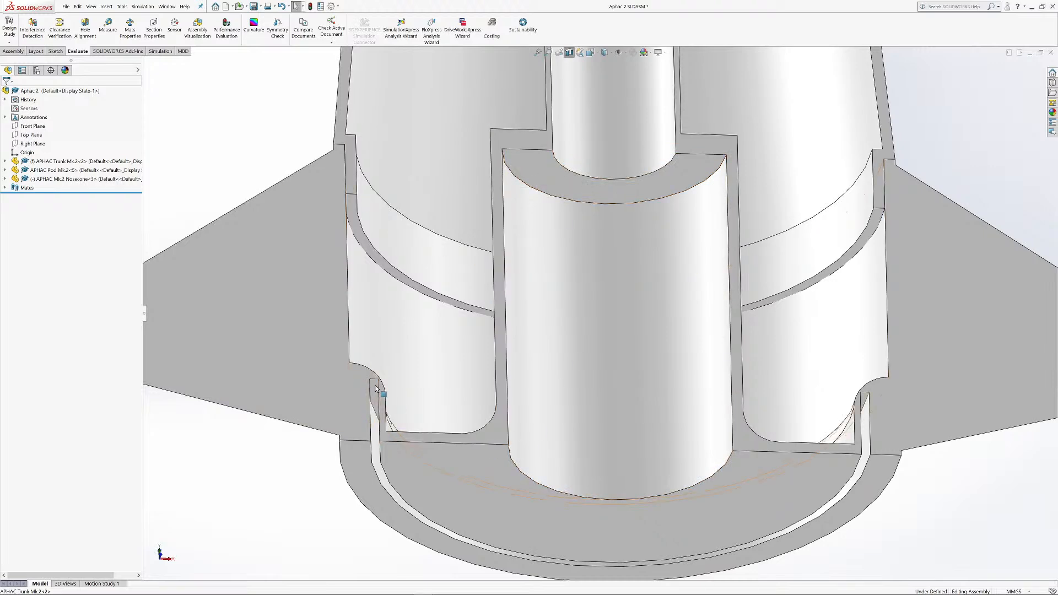
Step: Inspect the trunk's outer wall and fin joint, check the left view, and return to the front view
left_click_drag(319, 411, 421, 335)
scroll(423, 353, "up", 5)
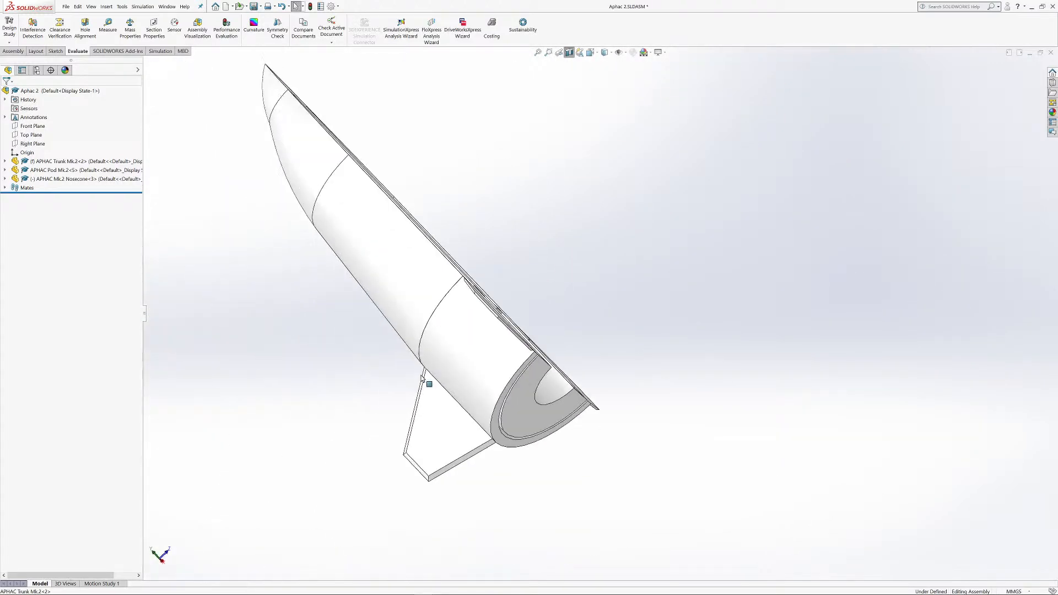
scroll(429, 381, "down", 5)
scroll(528, 434, "up", 1)
left_click_drag(543, 399, 568, 357)
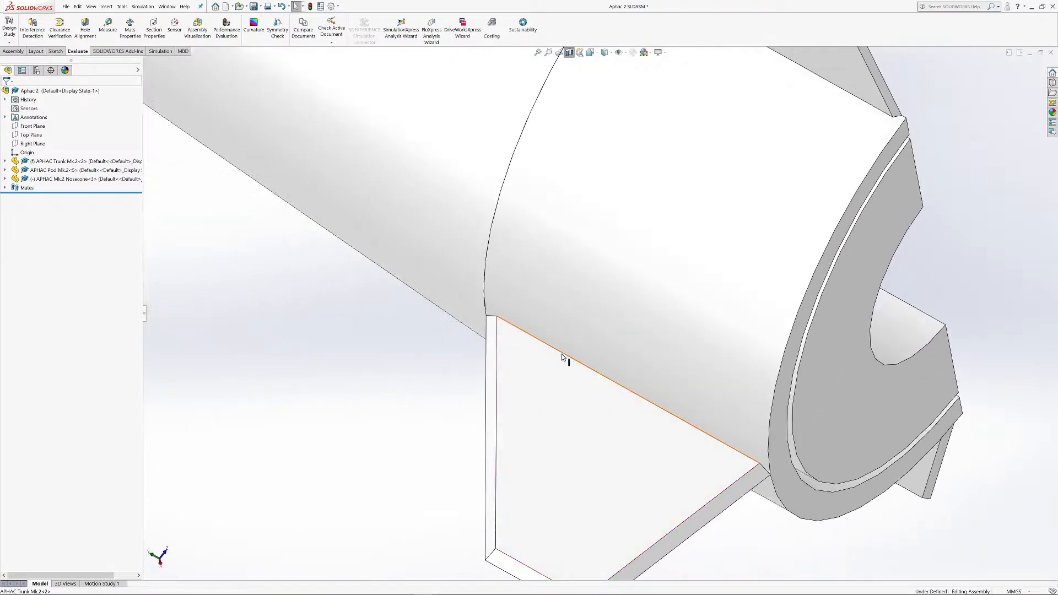
key("ctrl+3")
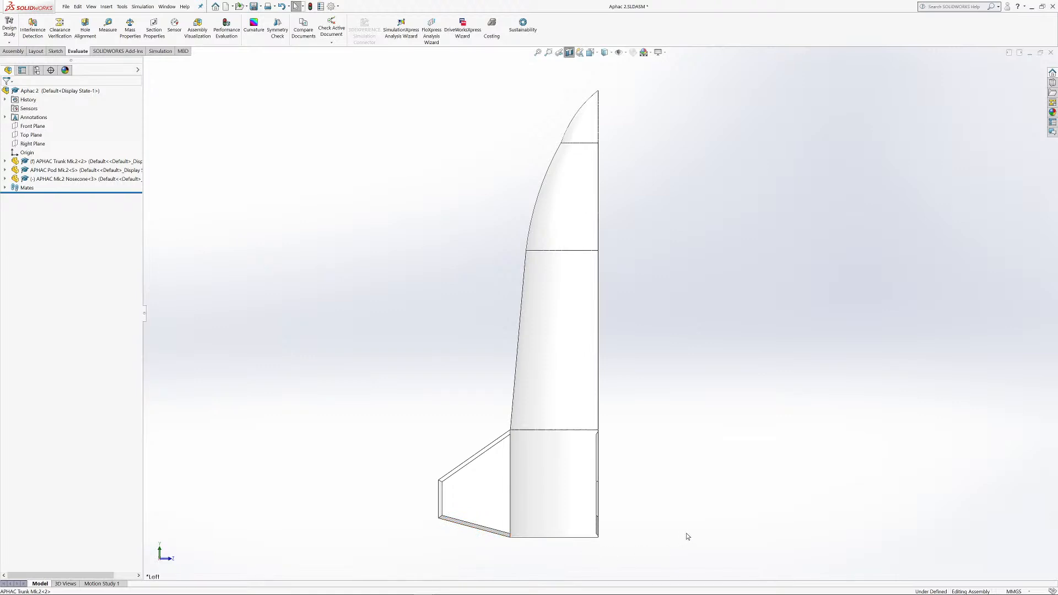
key("ctrl+1")
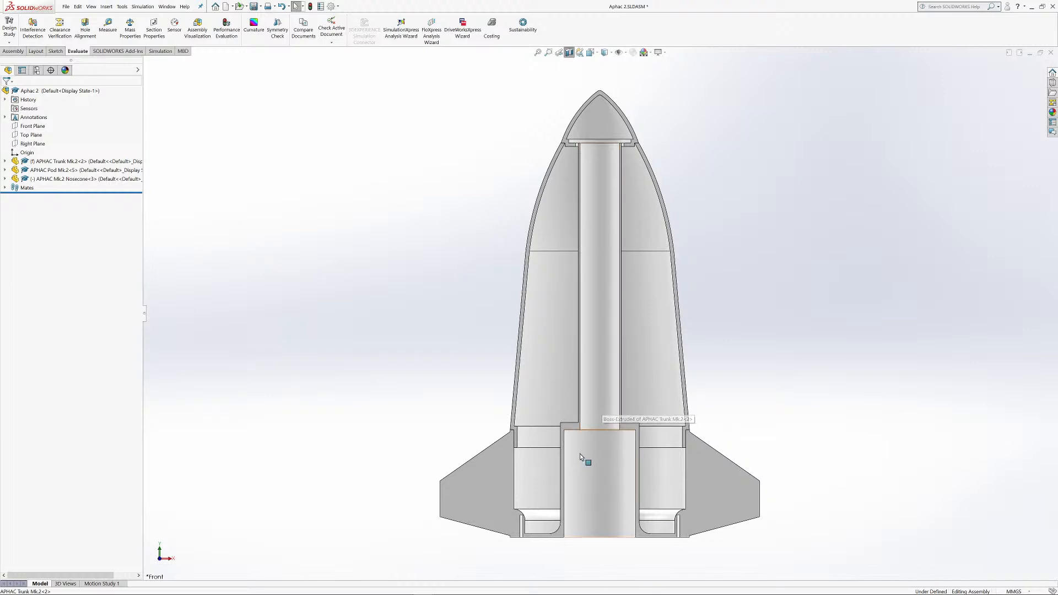
Step: Examine the shoulder between the motor tube and central tube from several angles, briefly selecting its ring face
left_click_drag(591, 448, 598, 382)
scroll(598, 384, "down", 3)
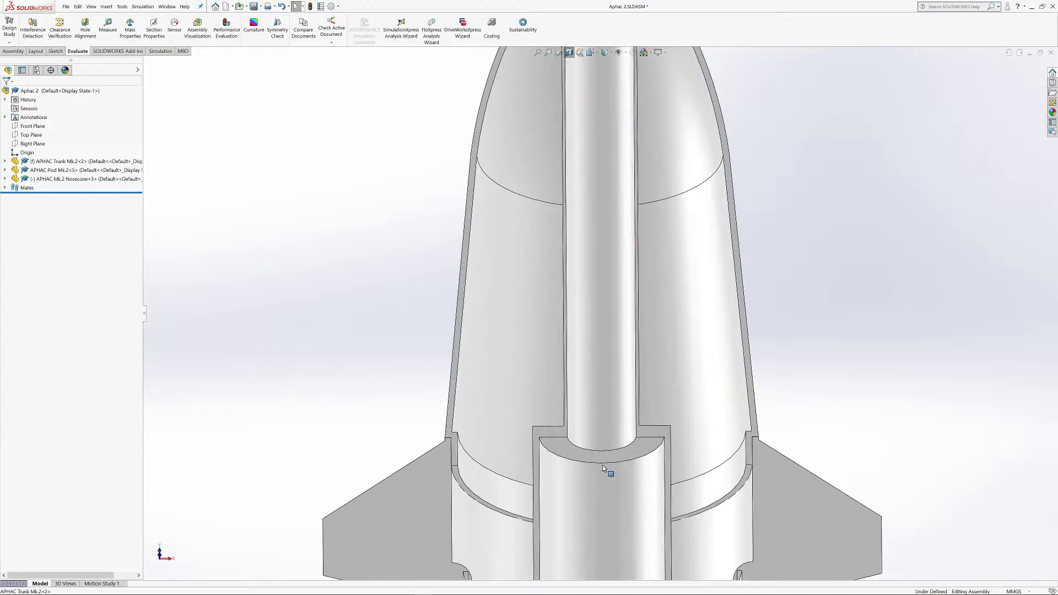
scroll(603, 449, "up", 3)
scroll(601, 454, "down", 2)
scroll(595, 457, "down", 3)
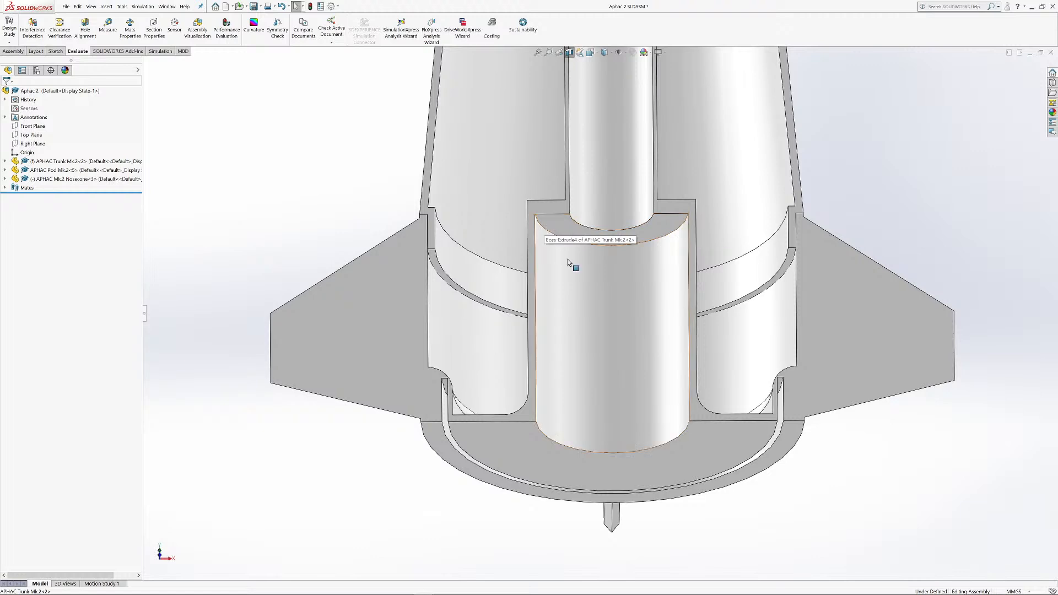
left_click_drag(589, 413, 590, 459)
scroll(595, 465, "up", 1)
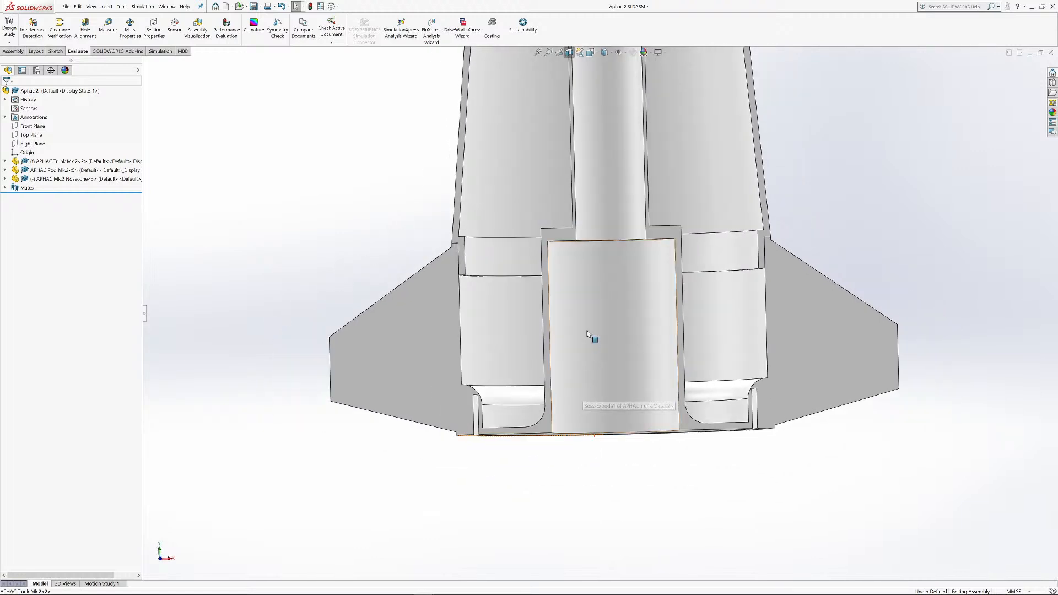
left_click_drag(595, 284, 573, 254)
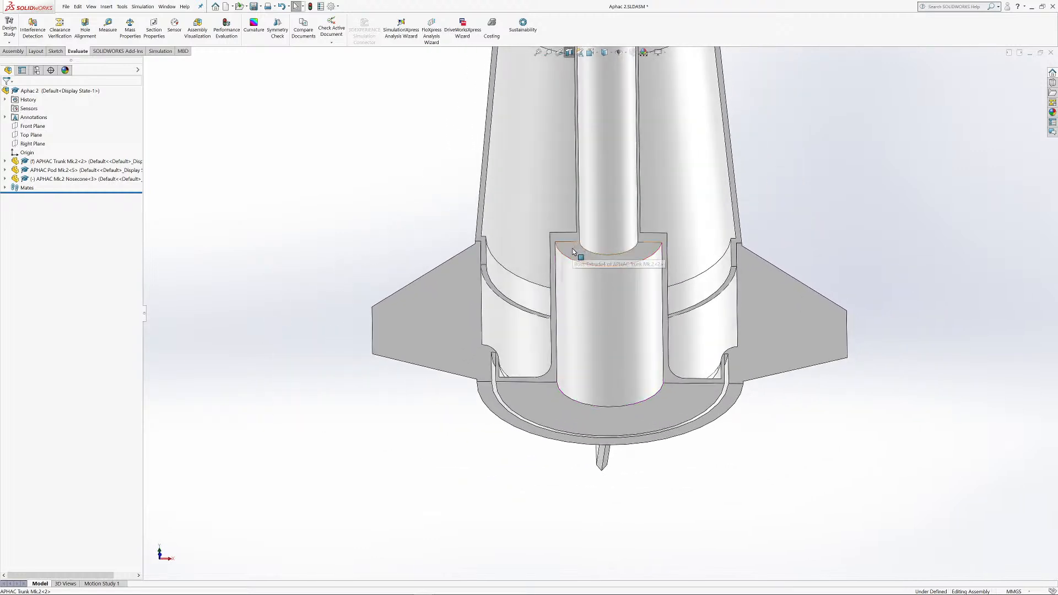
left_click(573, 251)
left_click(817, 432)
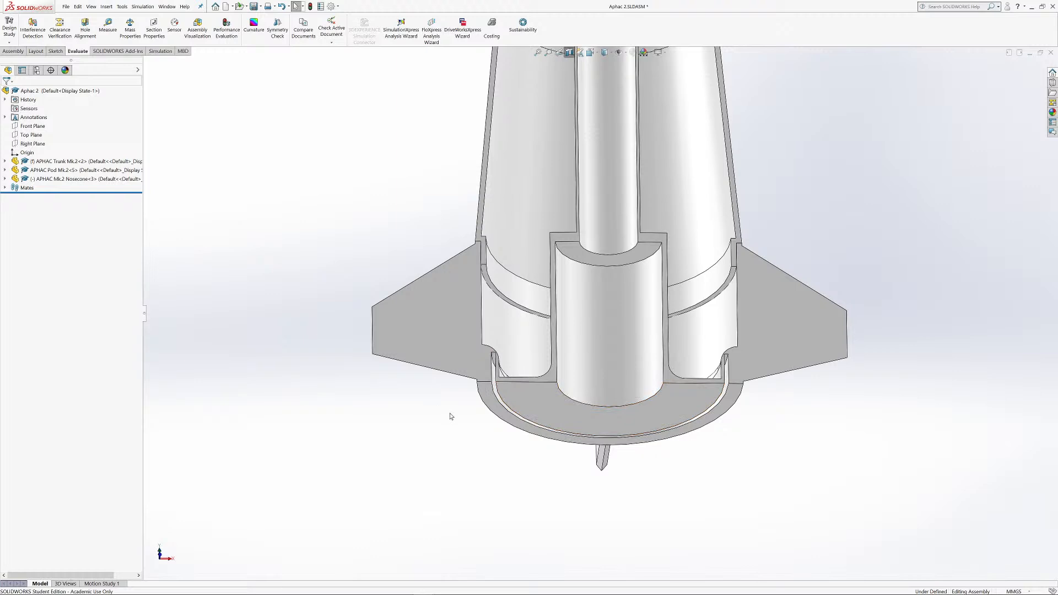
Step: Examine the sectioned trunk's base and motor tube from below and from the side, and return to the front view
key("ctrl+1")
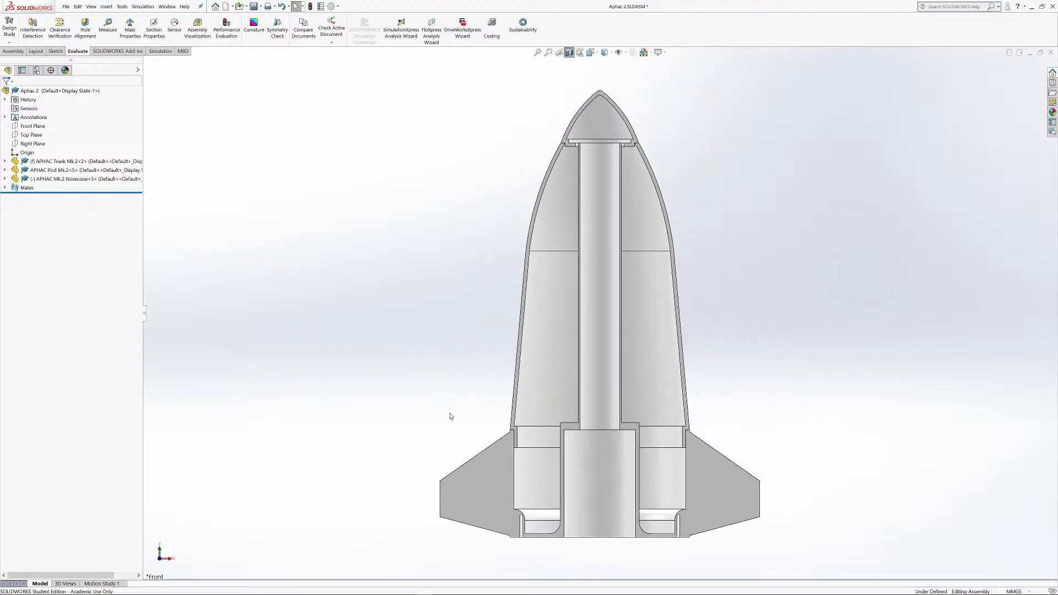
left_click_drag(495, 384, 493, 270)
scroll(518, 336, "down", 2)
scroll(586, 515, "up", 1)
left_click_drag(588, 518, 591, 507)
scroll(591, 507, "down", 4)
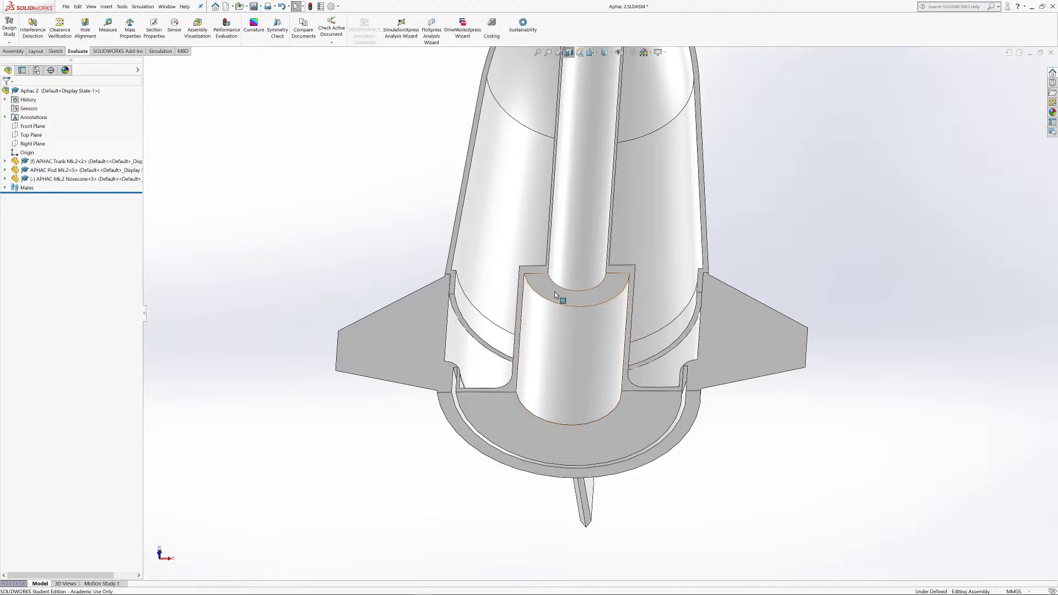
left_click_drag(558, 304, 394, 460)
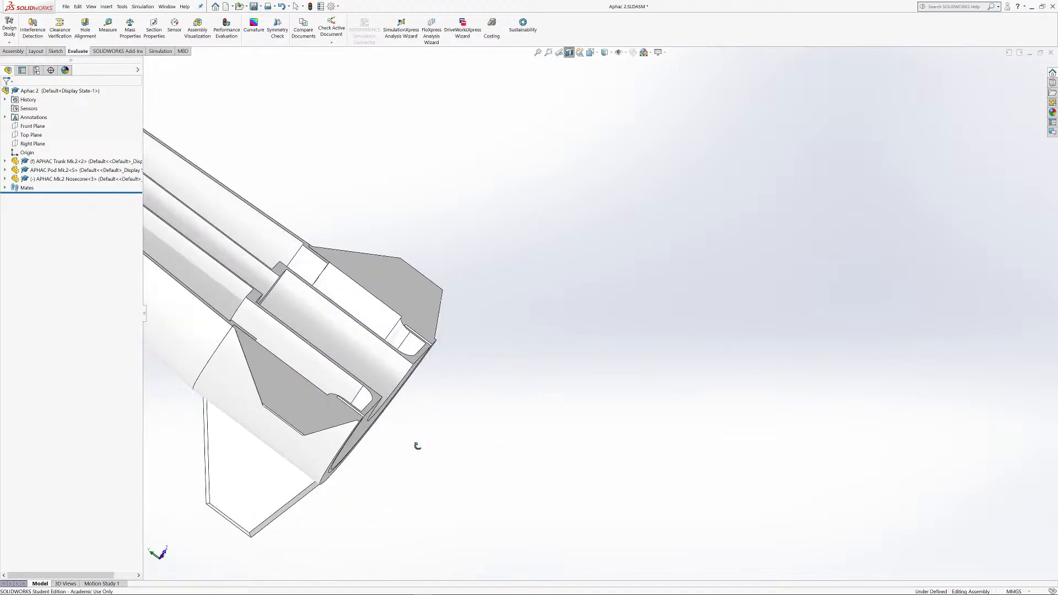
scroll(414, 444, "down", 3)
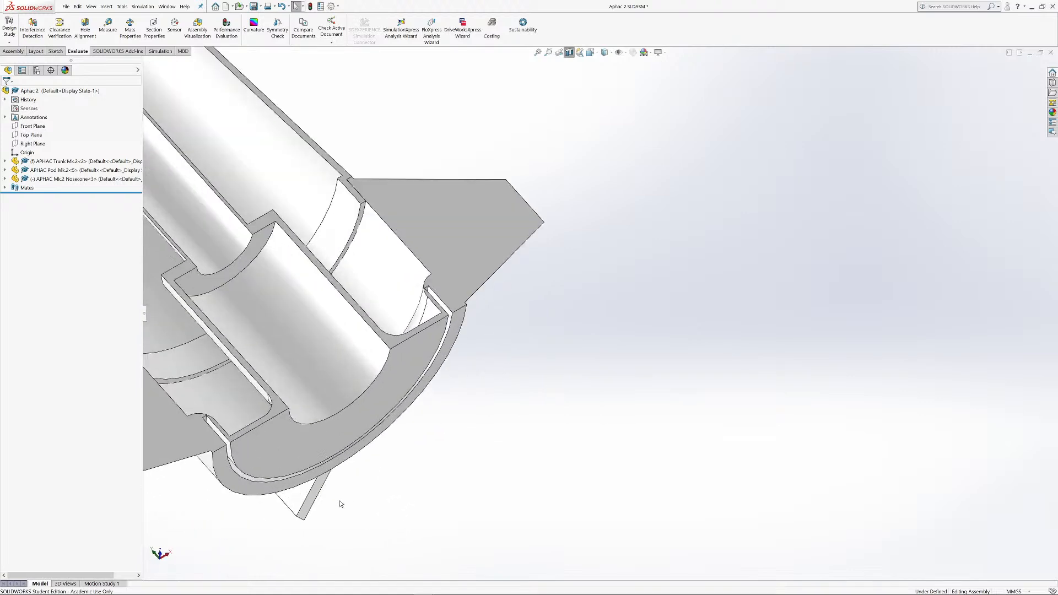
key("ctrl+1")
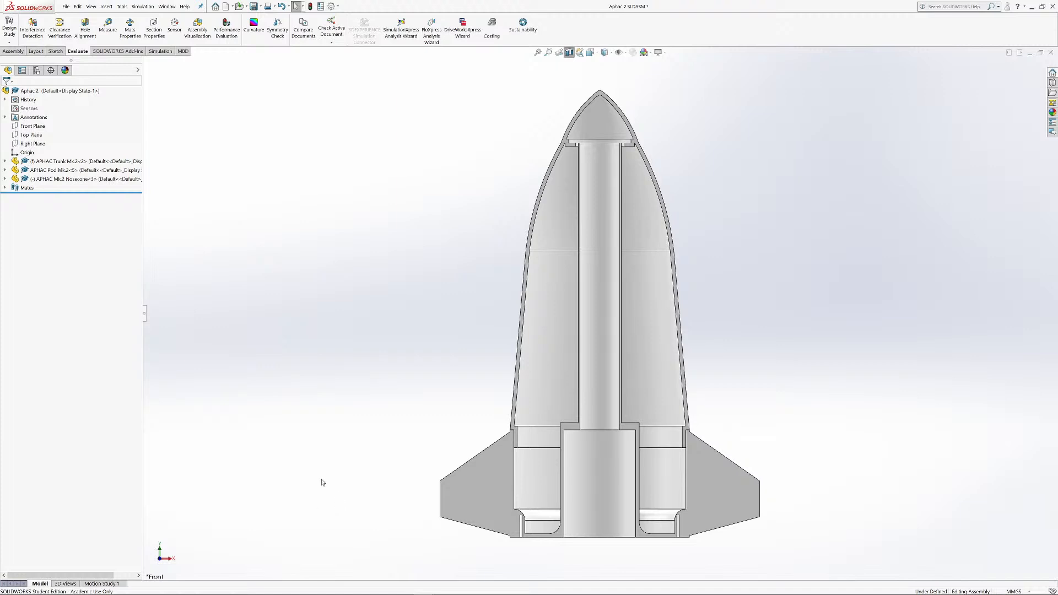
Step: Look over the full section from the front and examine where the nosecone meets the pod and central tube
scroll(535, 292, "up", 2)
scroll(536, 306, "down", 1)
scroll(551, 419, "down", 1)
scroll(708, 513, "down", 1)
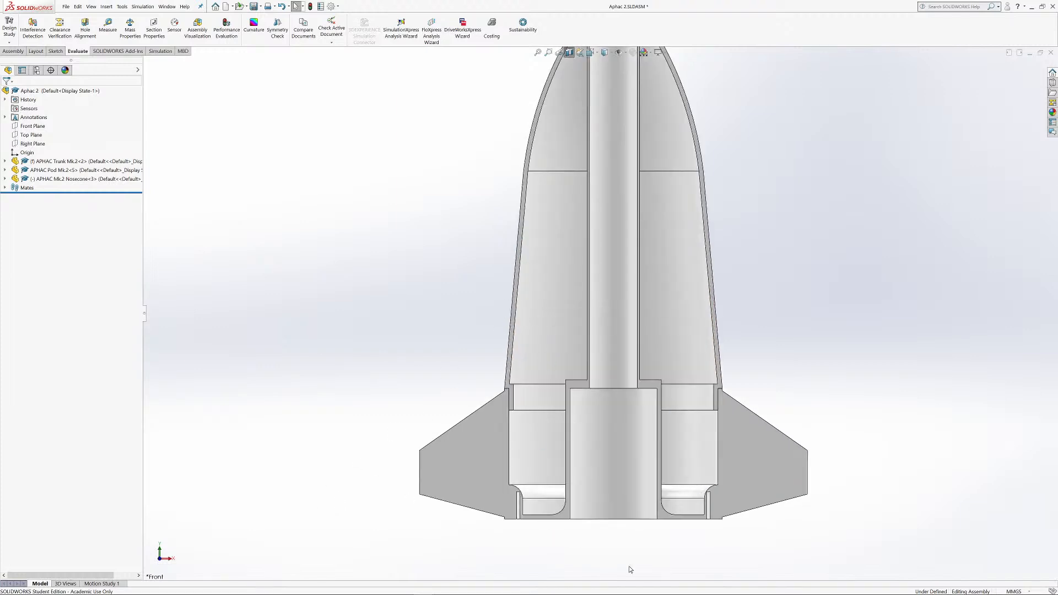
scroll(783, 362, "up", 5)
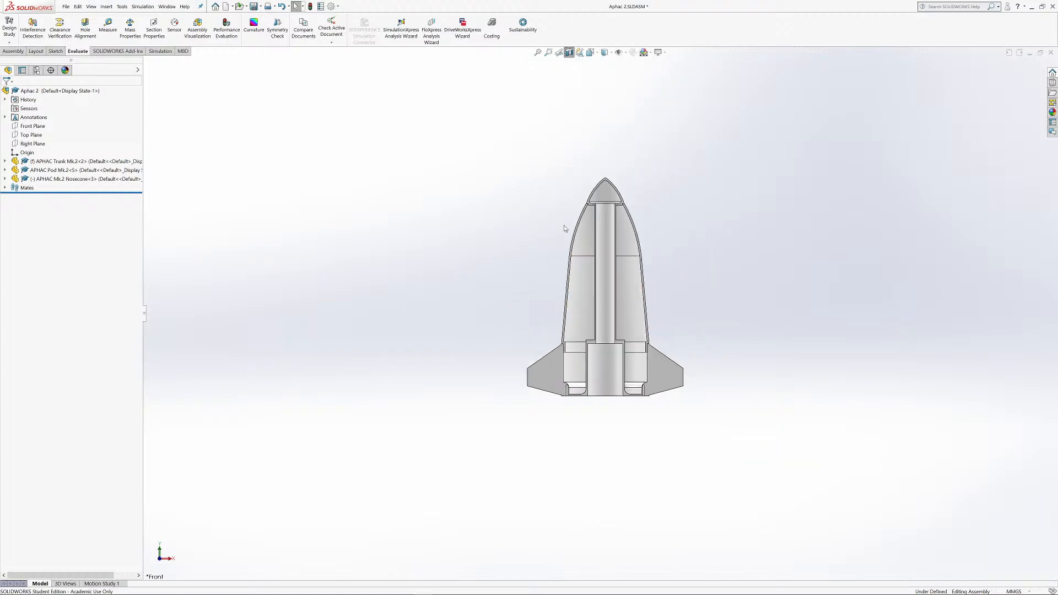
scroll(623, 198, "down", 3)
scroll(658, 234, "down", 2)
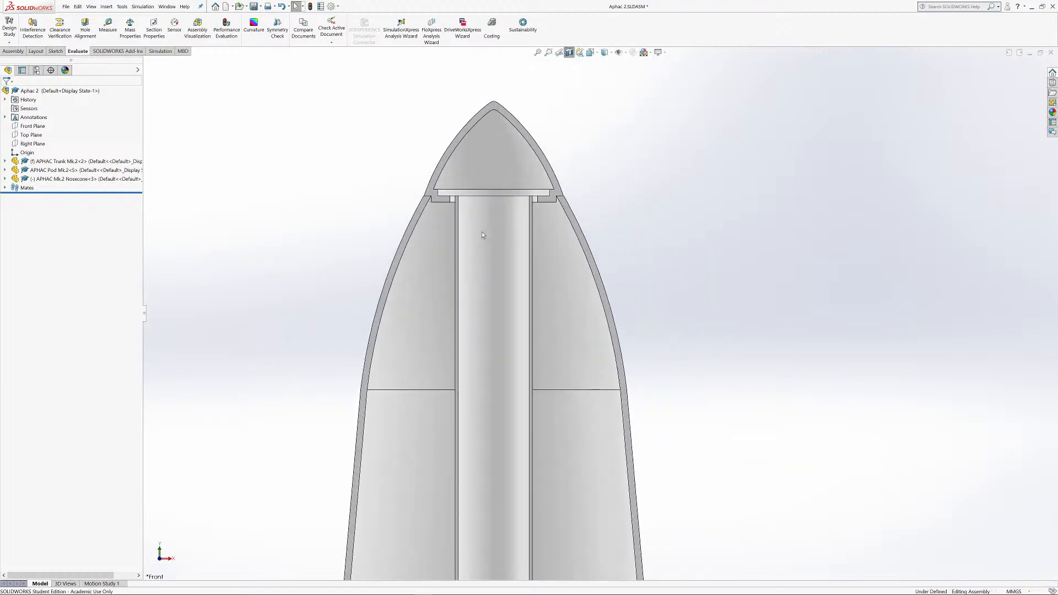
scroll(441, 171, "down", 2)
scroll(782, 402, "up", 5)
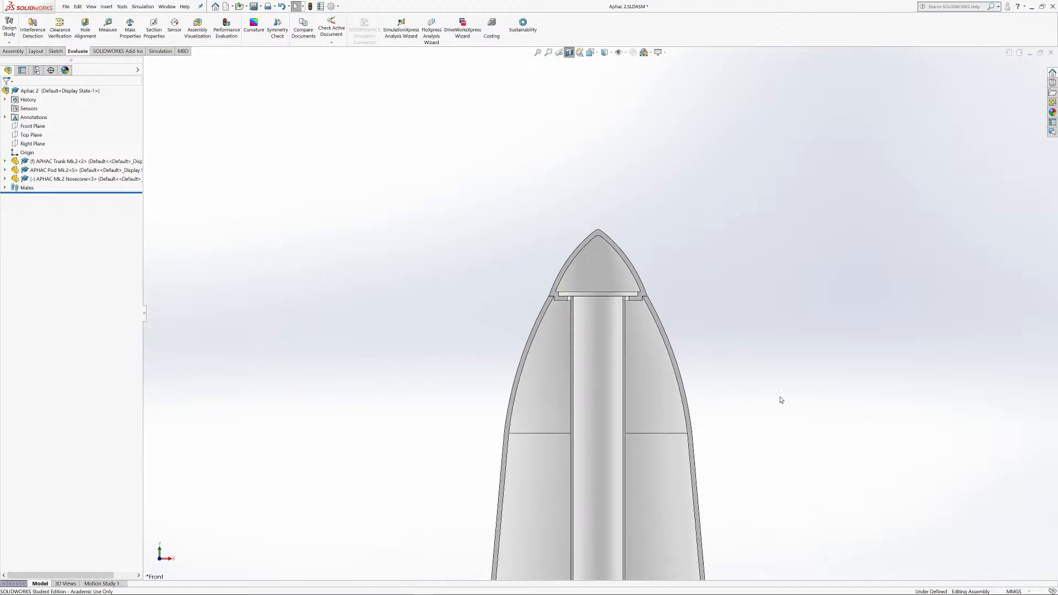
Step: Examine the motor tube, ring slot and fins at the sectioned trunk's base from an oblique angle below
scroll(609, 435, "down", 5)
scroll(581, 427, "up", 1)
left_click_drag(580, 428, 571, 336)
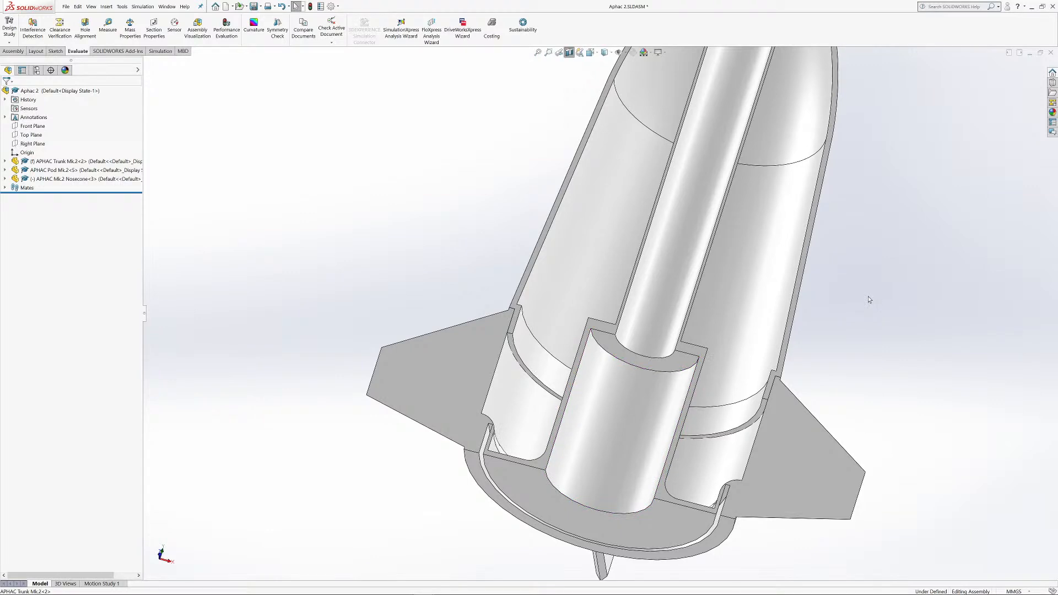
Step: Switch to the APHAC Trunk Mk.2 part and show it sectioned along the Front Plane in the front view
key("ctrl+Tab")
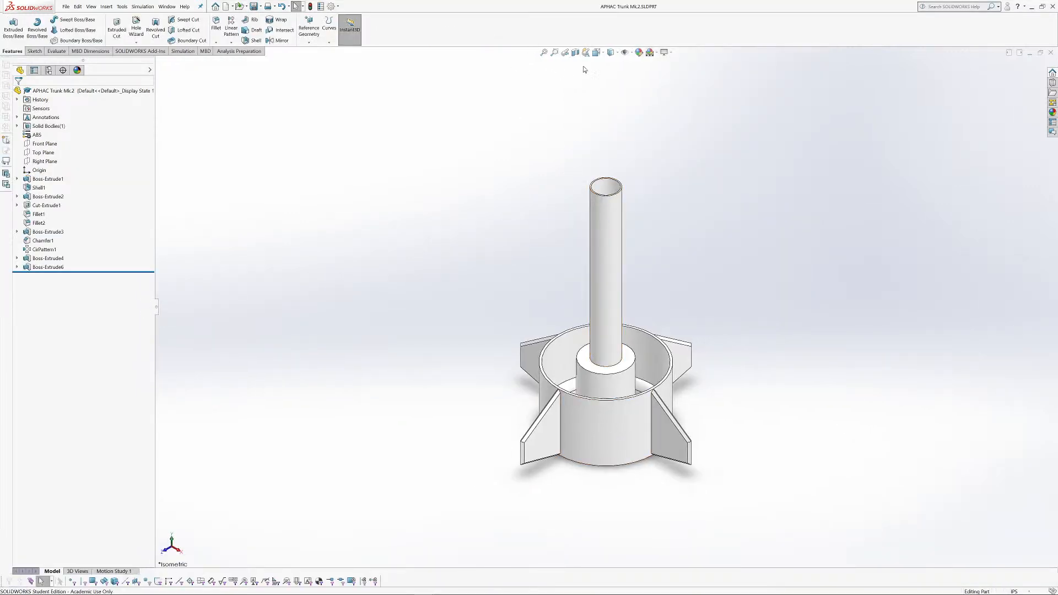
left_click(577, 54)
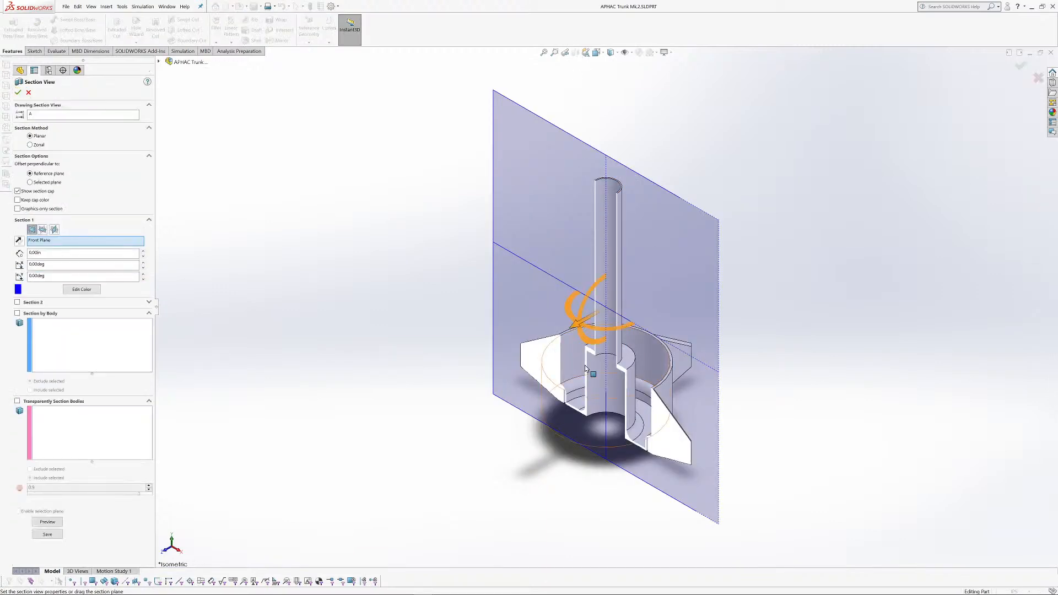
left_click(19, 93)
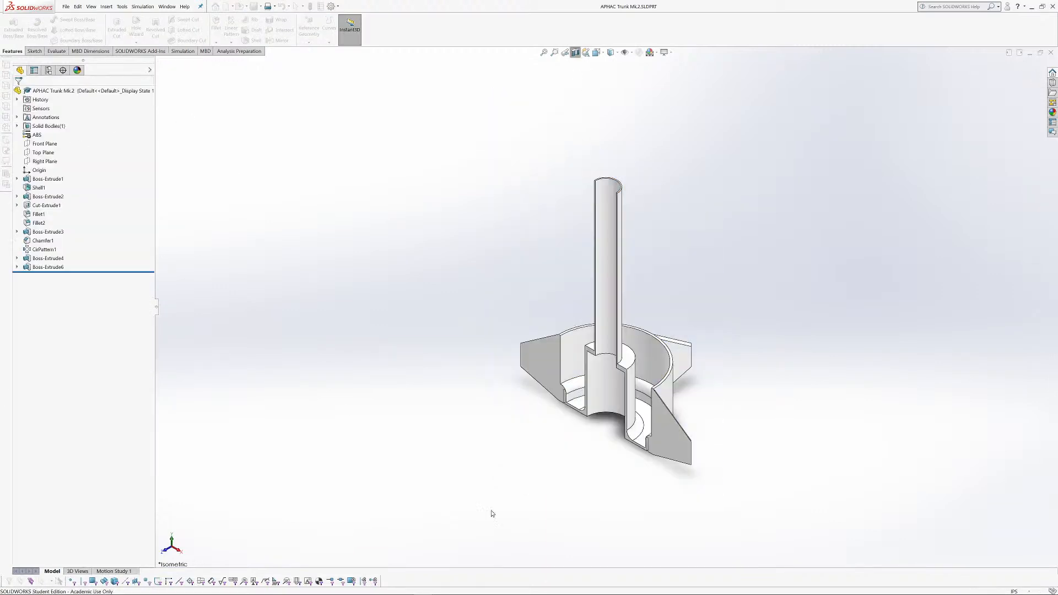
key("ctrl+1")
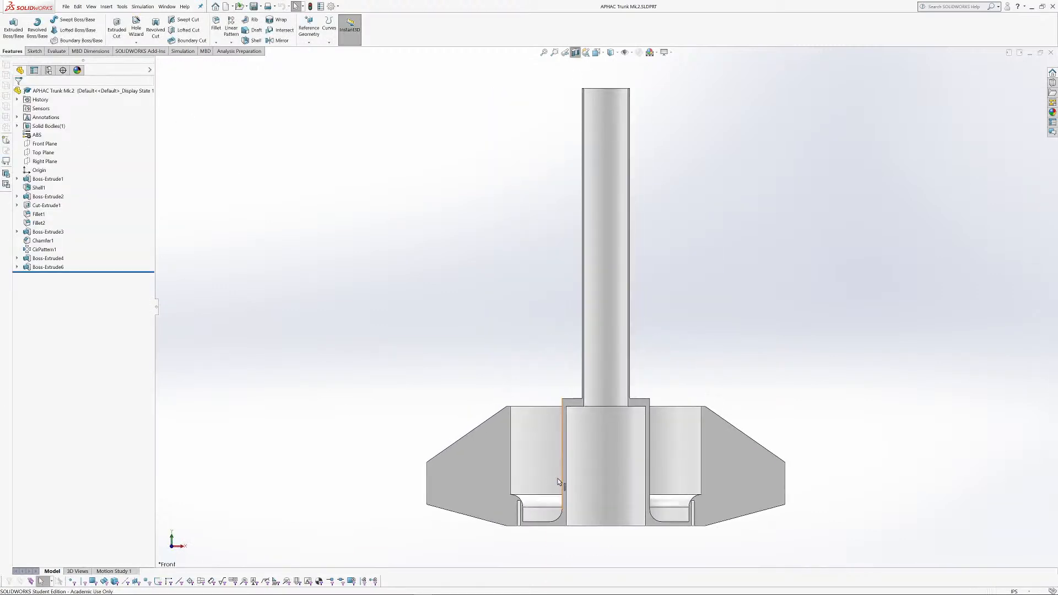
Step: Examine the sectioned trunk's ring slots, motor tube walls and shoulder from the front and from an oblique angle above
scroll(559, 468, "up", 6)
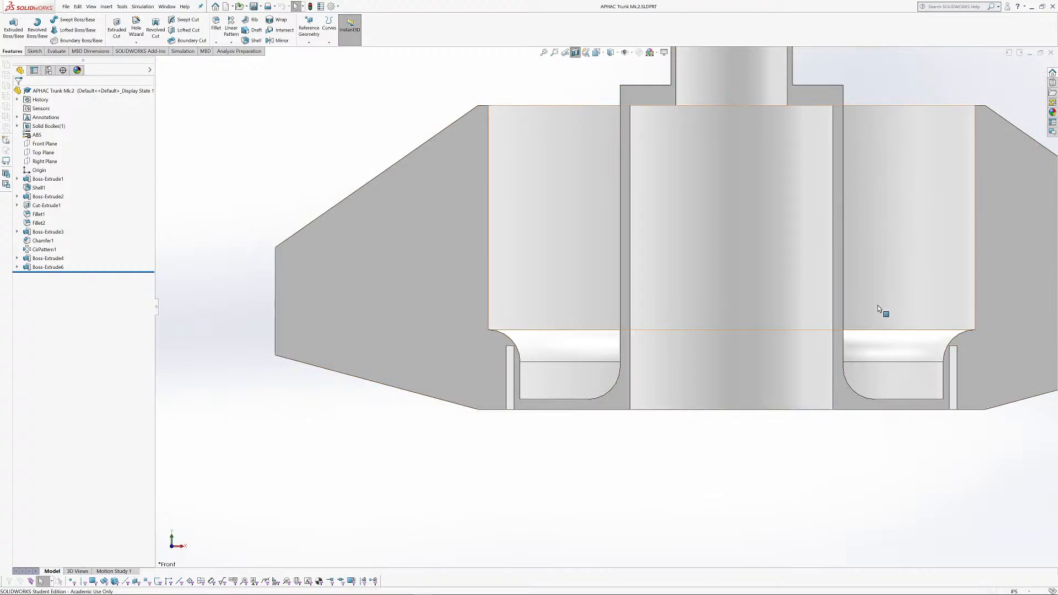
scroll(879, 305, "down", 2)
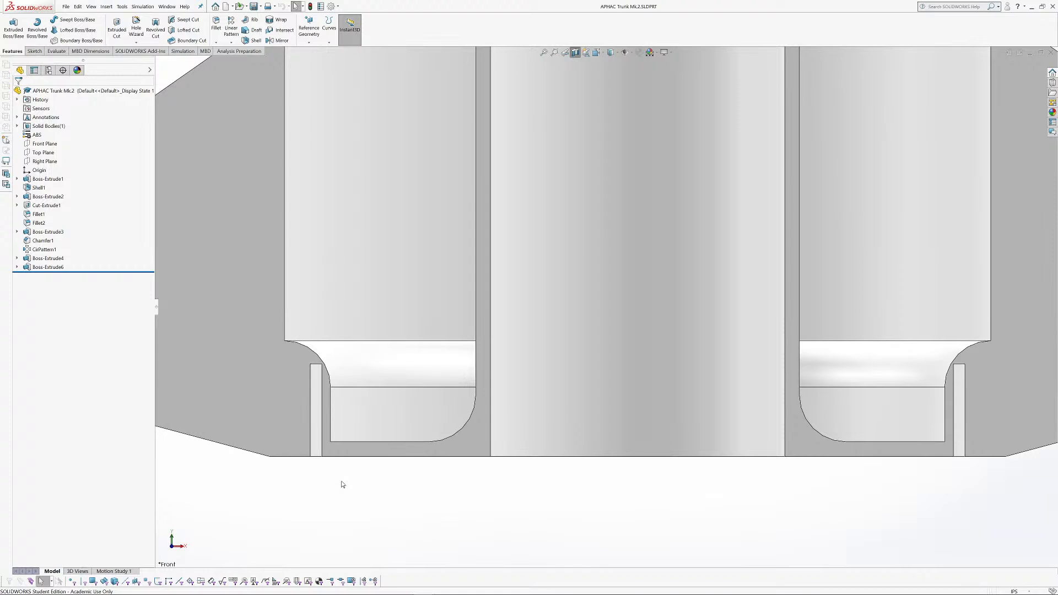
scroll(386, 465, "up", 11)
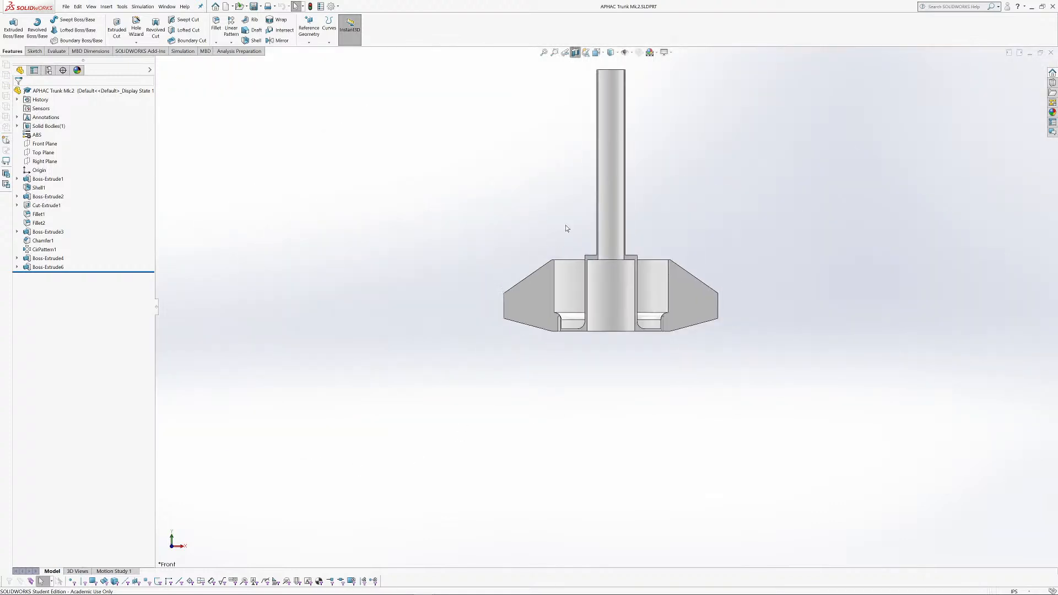
scroll(608, 176, "down", 4)
scroll(704, 235, "up", 1)
scroll(708, 243, "down", 2)
left_click_drag(694, 249, 667, 377)
scroll(633, 331, "up", 1)
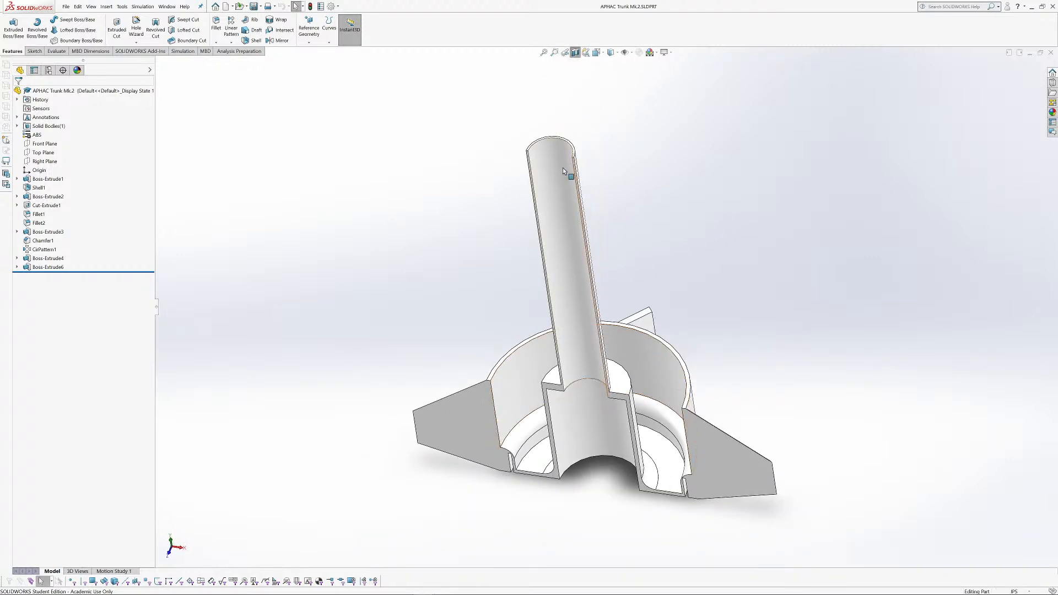
Step: Turn off the section and fillet the edge where the central tube meets the motor tube's shoulder with a 0.25 in radius
left_click(576, 54)
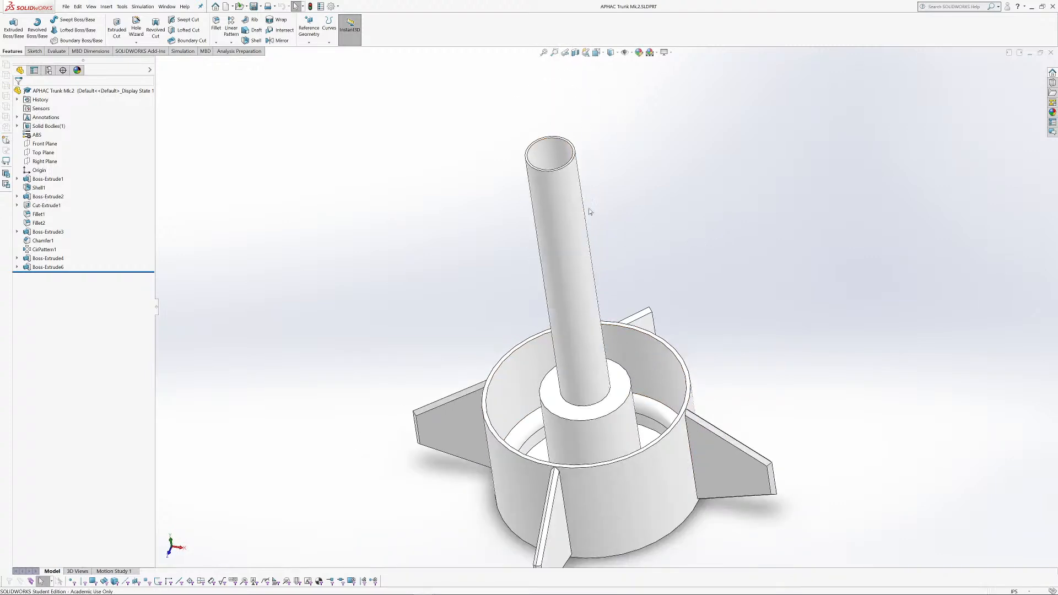
scroll(529, 418, "down", 3)
scroll(633, 366, "down", 1)
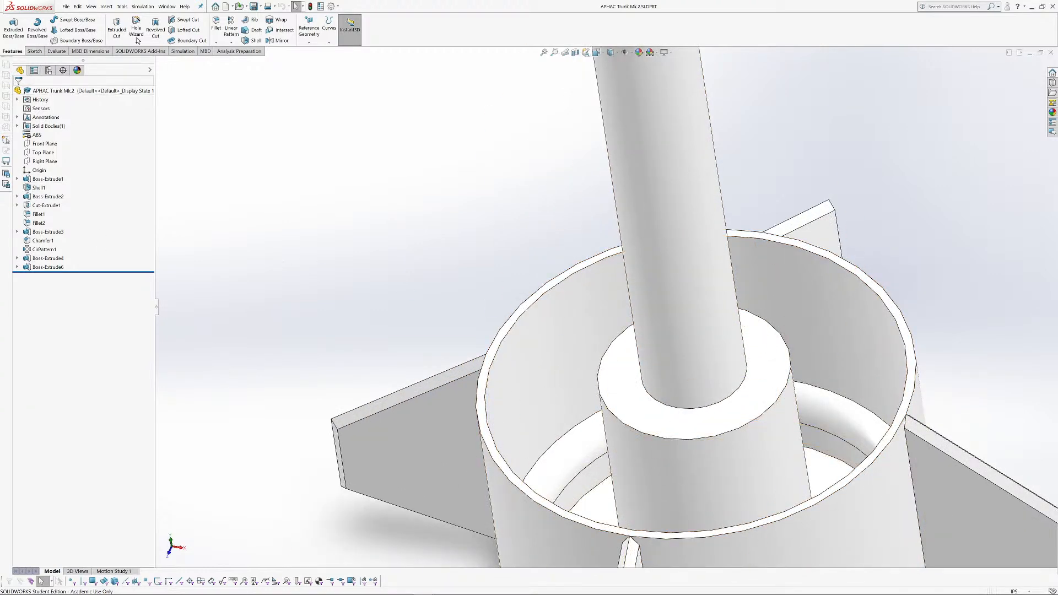
left_click(215, 23)
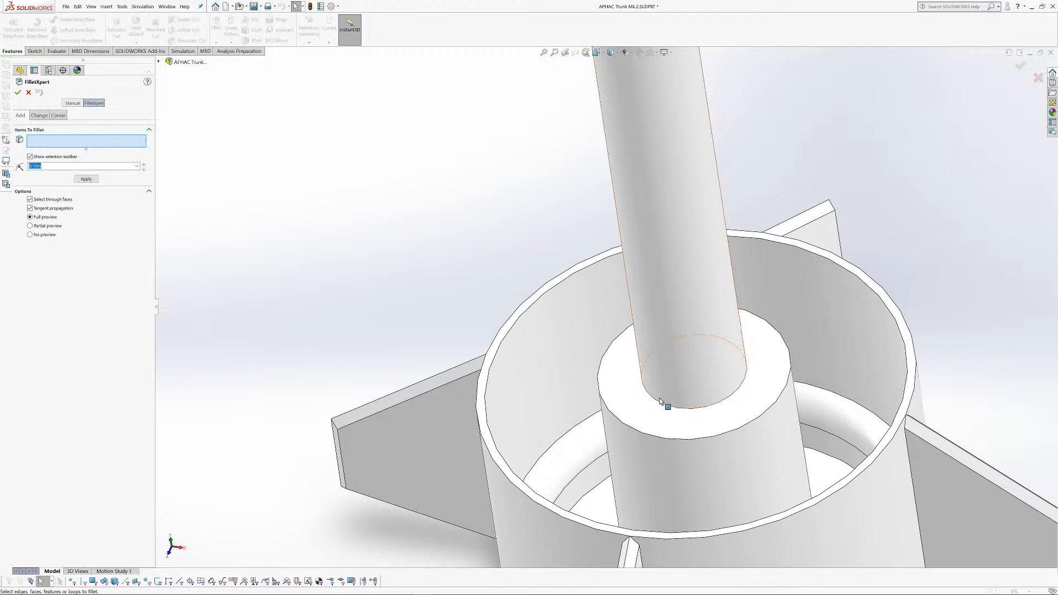
left_click(696, 410)
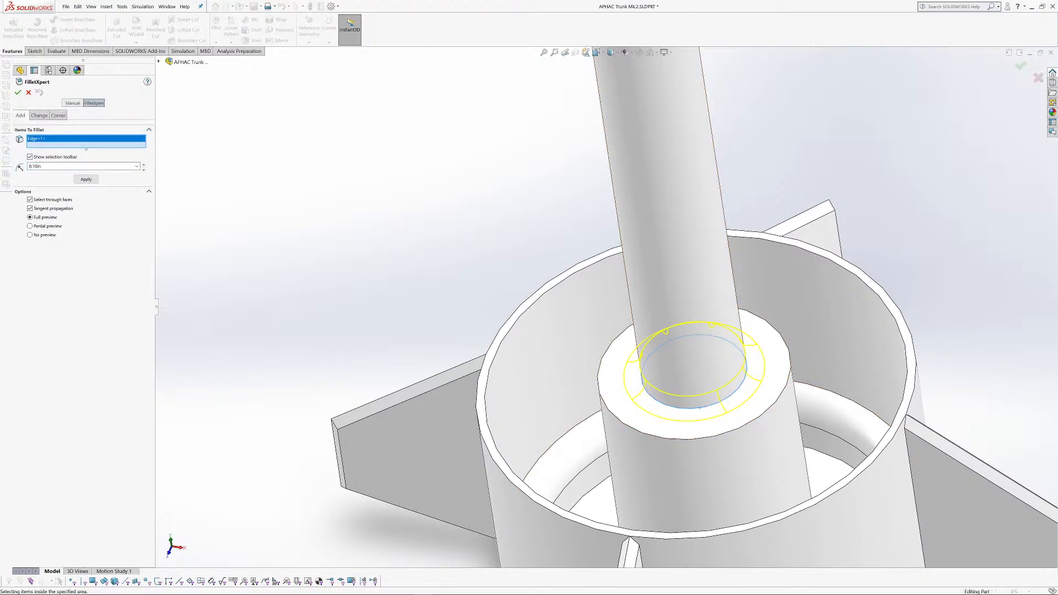
left_click_drag(54, 166, 0, 167)
key("BackSpace")
type(".2")
key("Return")
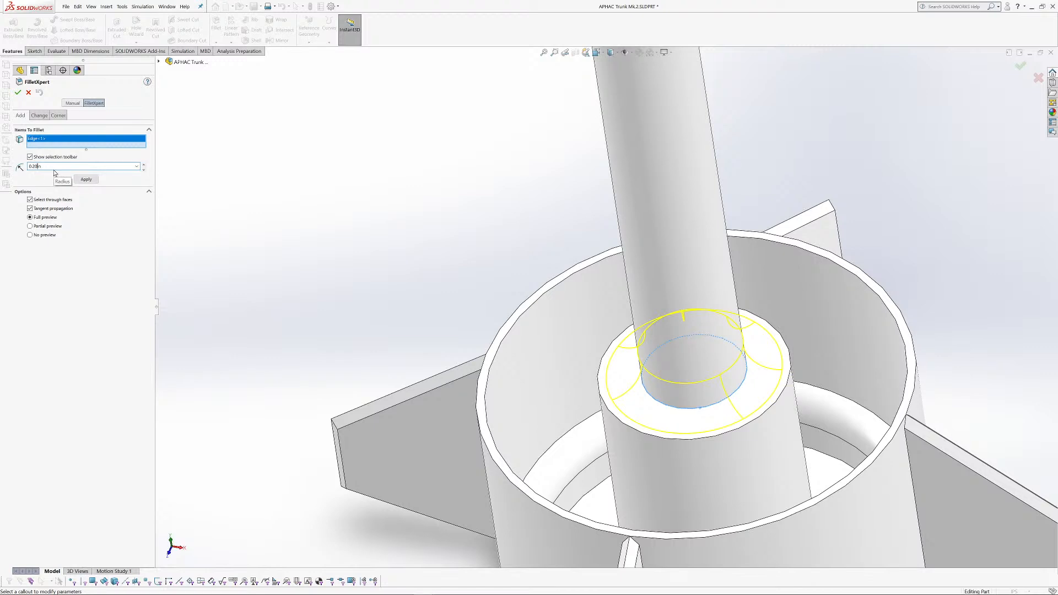
type("5")
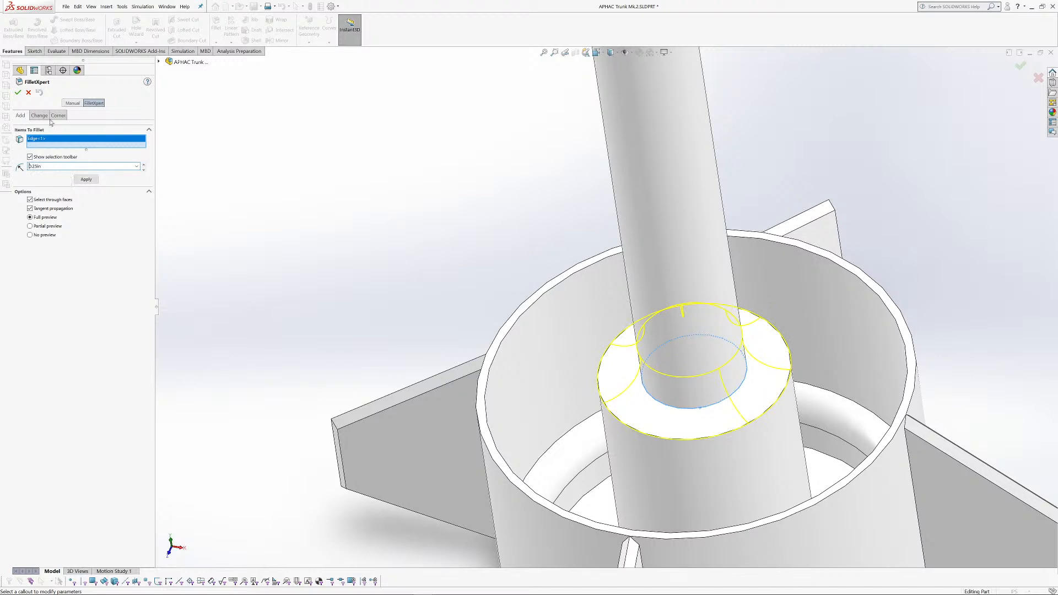
left_click(21, 94)
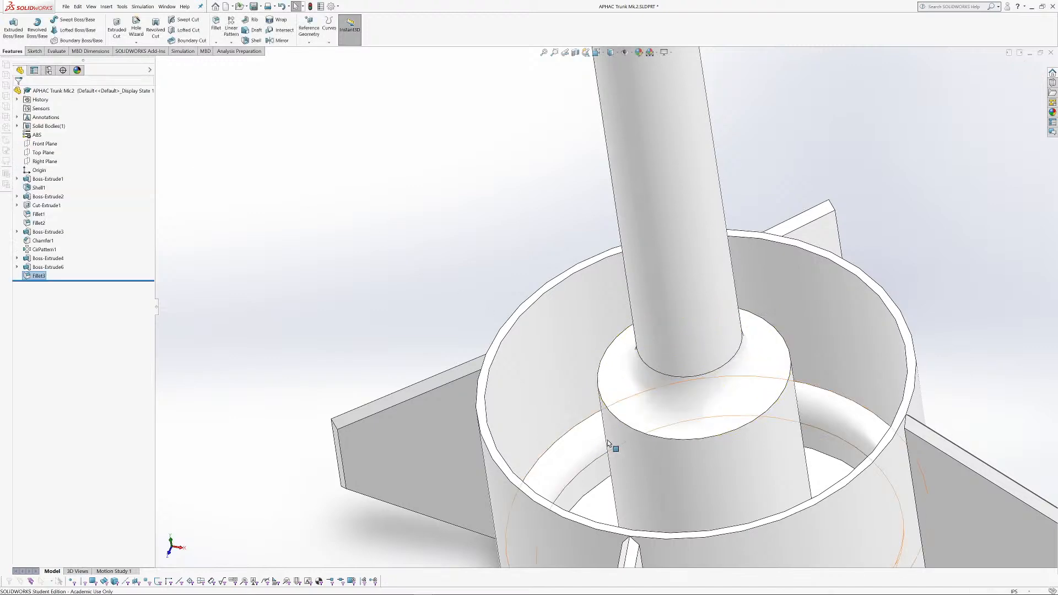
Step: Examine the fillet at the central tube's base from outside and in a temporary Front Plane section
mouse_move(662, 364)
left_mouse_down()
mouse_move(718, 328)
mouse_move(662, 380)
left_mouse_up()
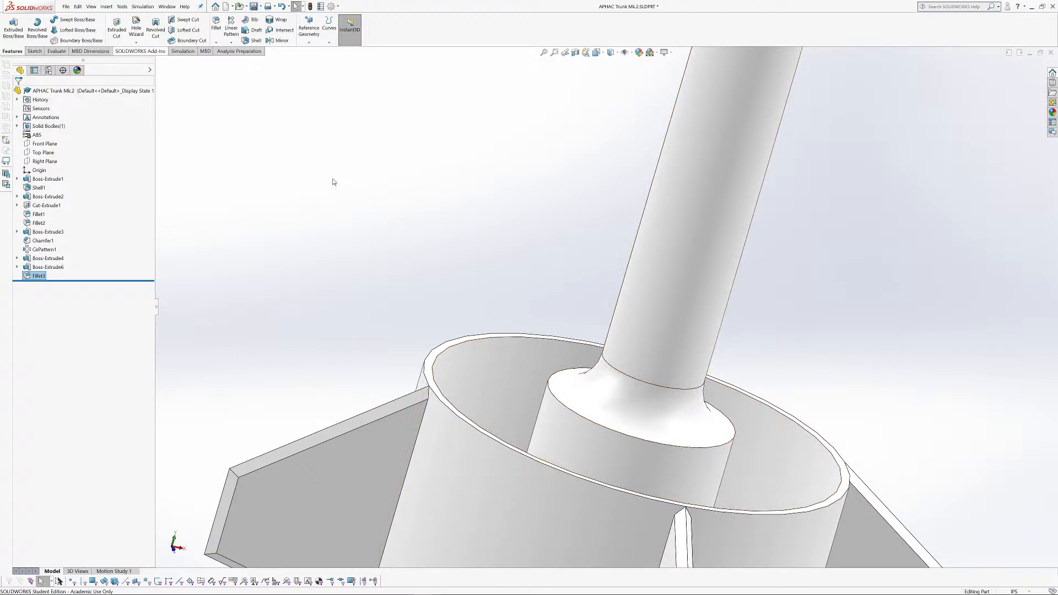
scroll(532, 398, "up", 3)
scroll(533, 394, "up", 1)
scroll(599, 466, "down", 2)
left_click_drag(588, 445, 570, 415)
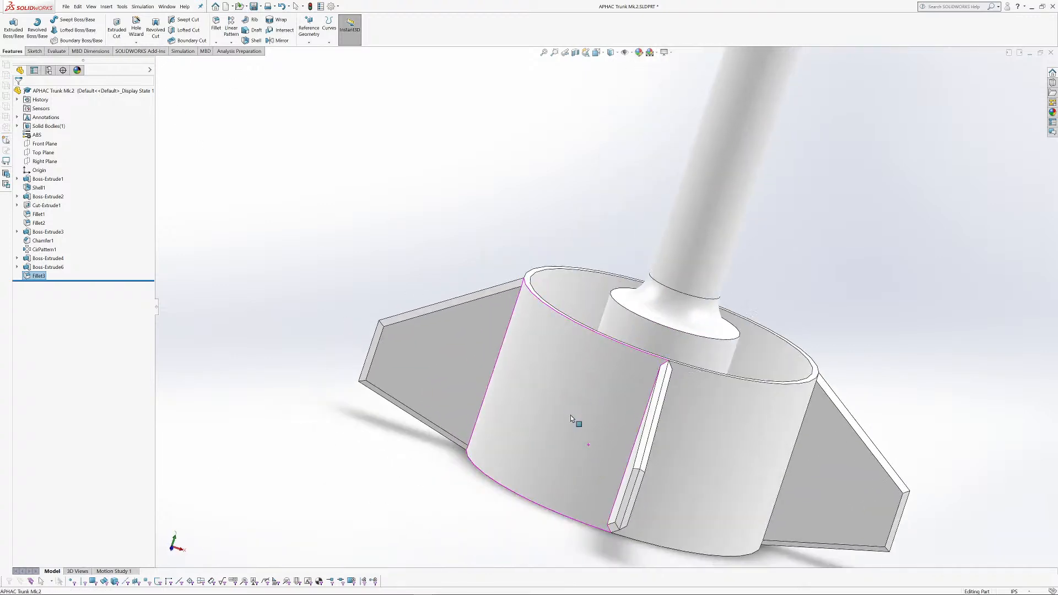
left_click(575, 52)
scroll(711, 380, "down", 5)
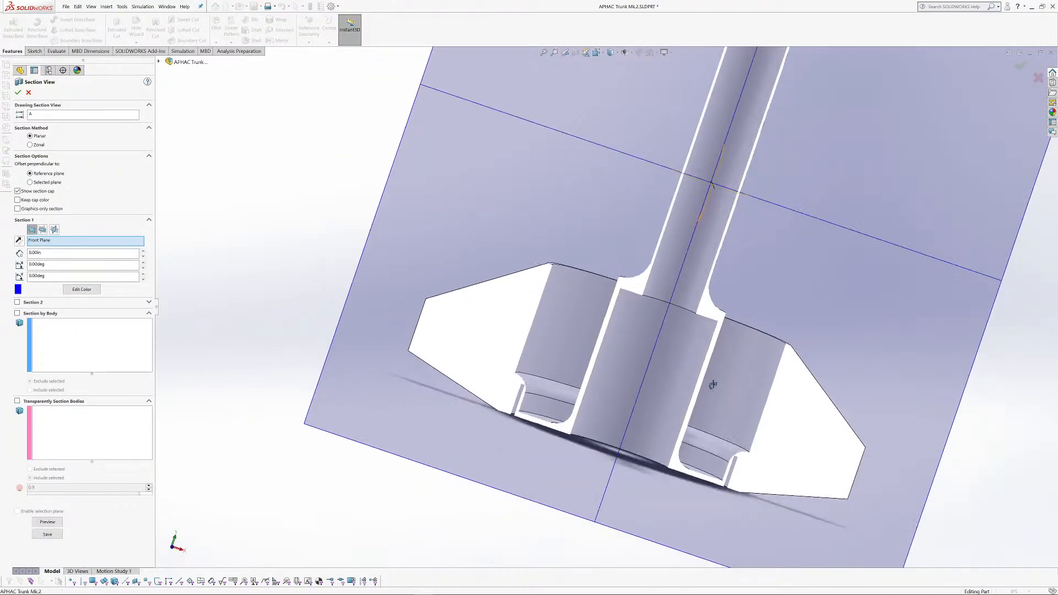
scroll(544, 172, "down", 3)
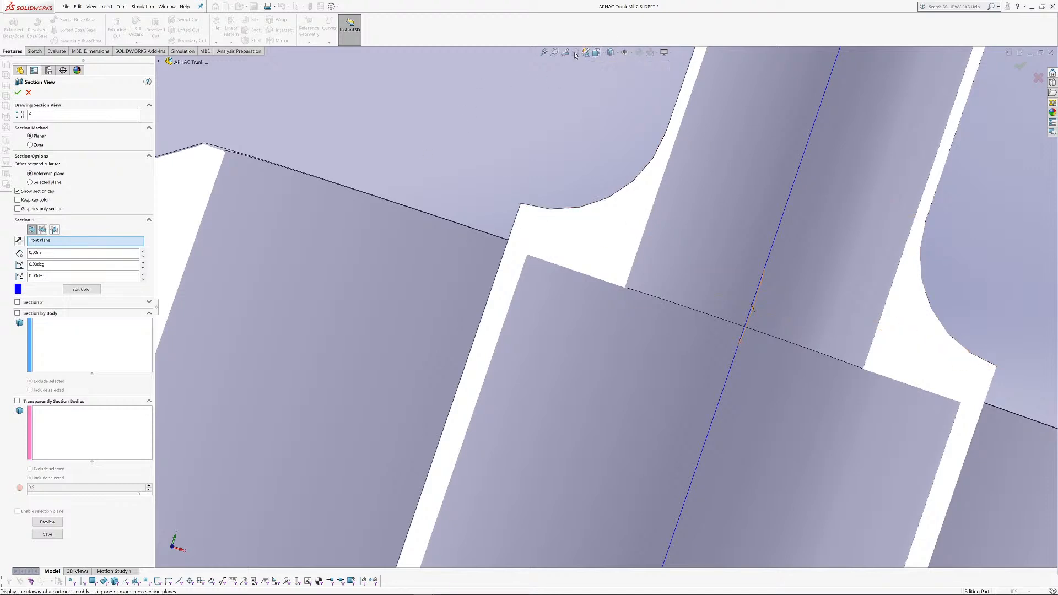
left_click(1038, 79)
scroll(622, 187, "up", 6)
scroll(587, 197, "down", 2)
scroll(587, 197, "up", 3)
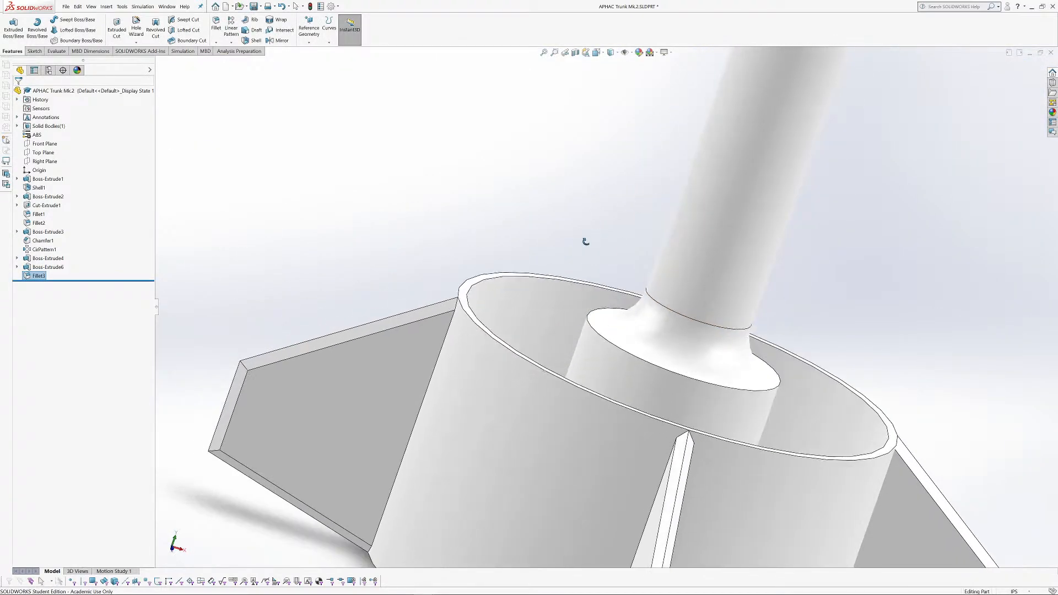
left_click(216, 25)
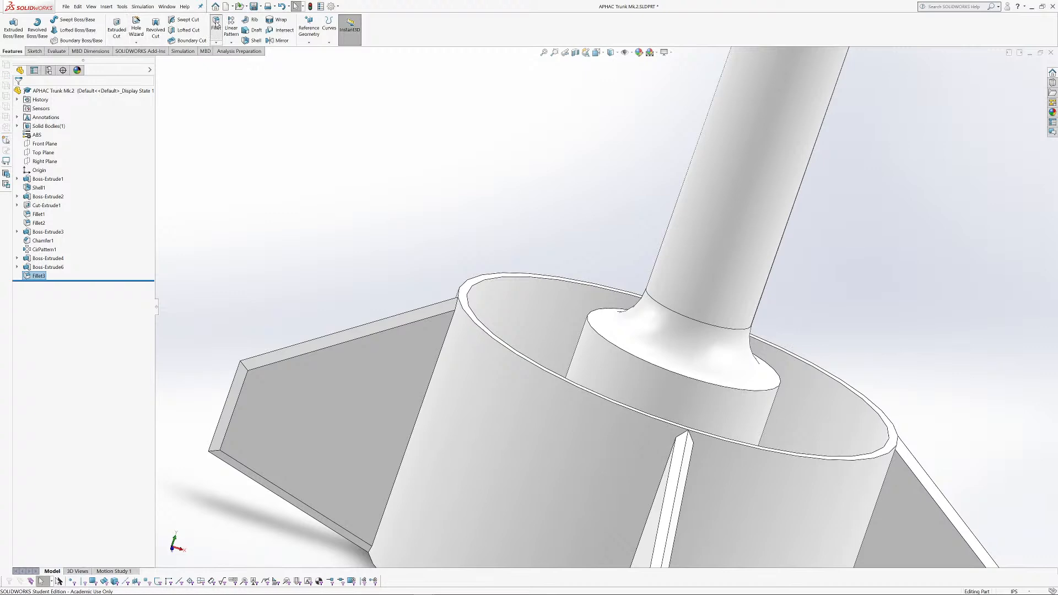
left_click(588, 330)
left_click_drag(634, 424, 597, 409)
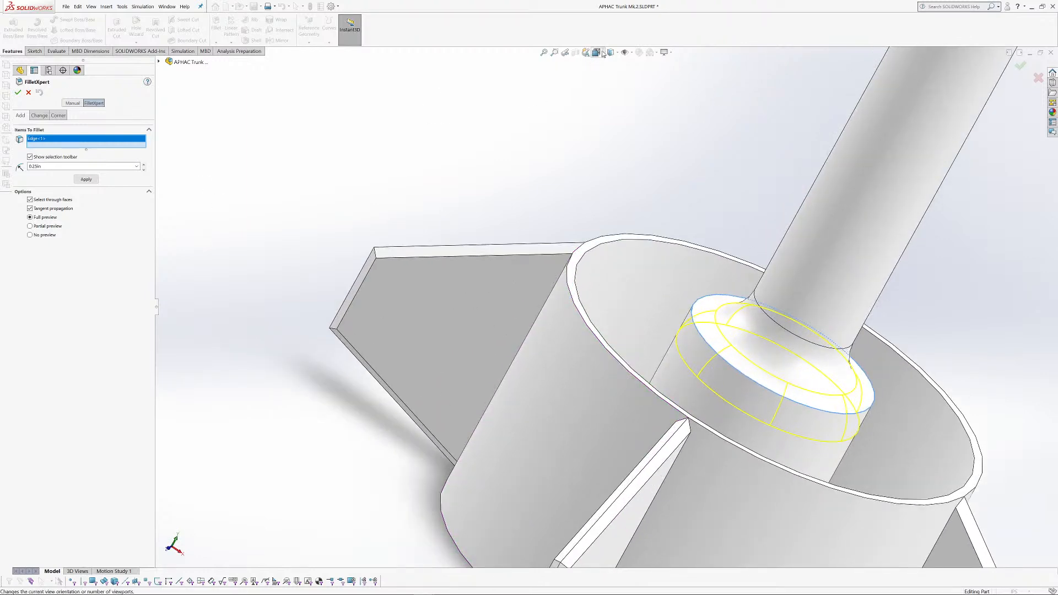
left_click(1037, 78)
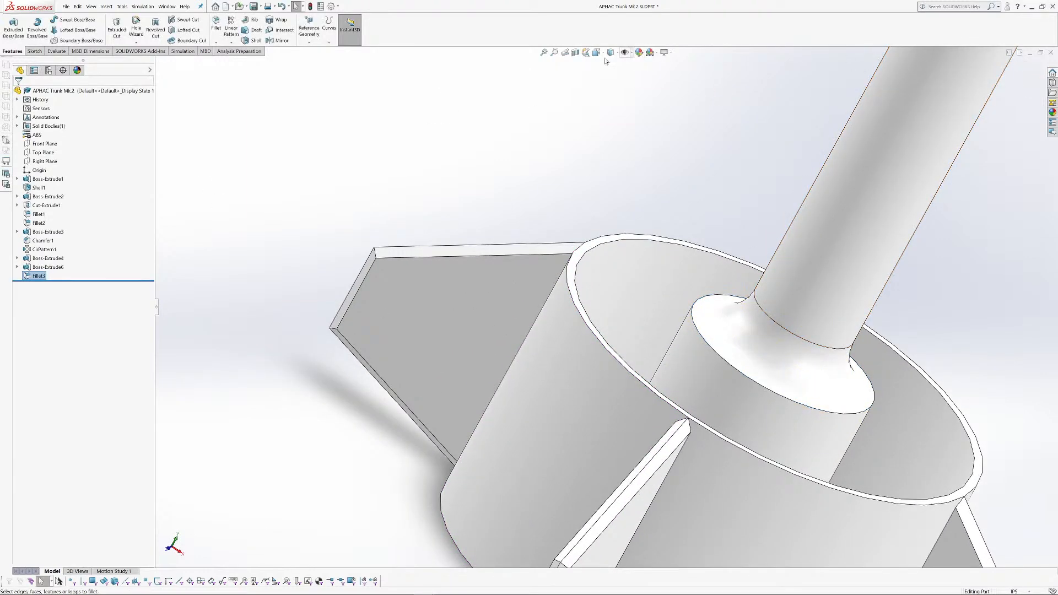
left_click(575, 52)
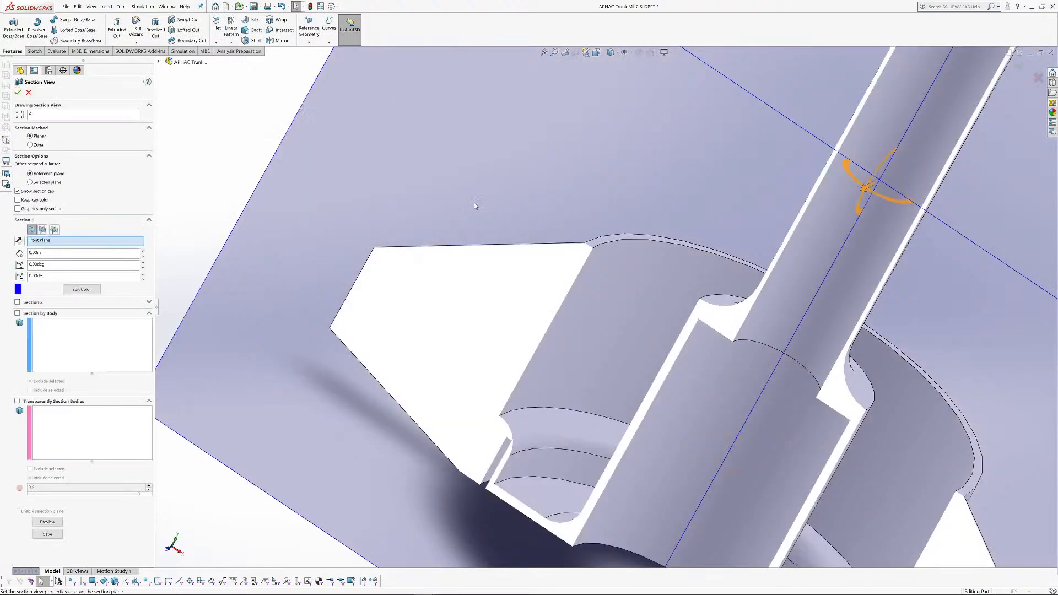
left_click(28, 93)
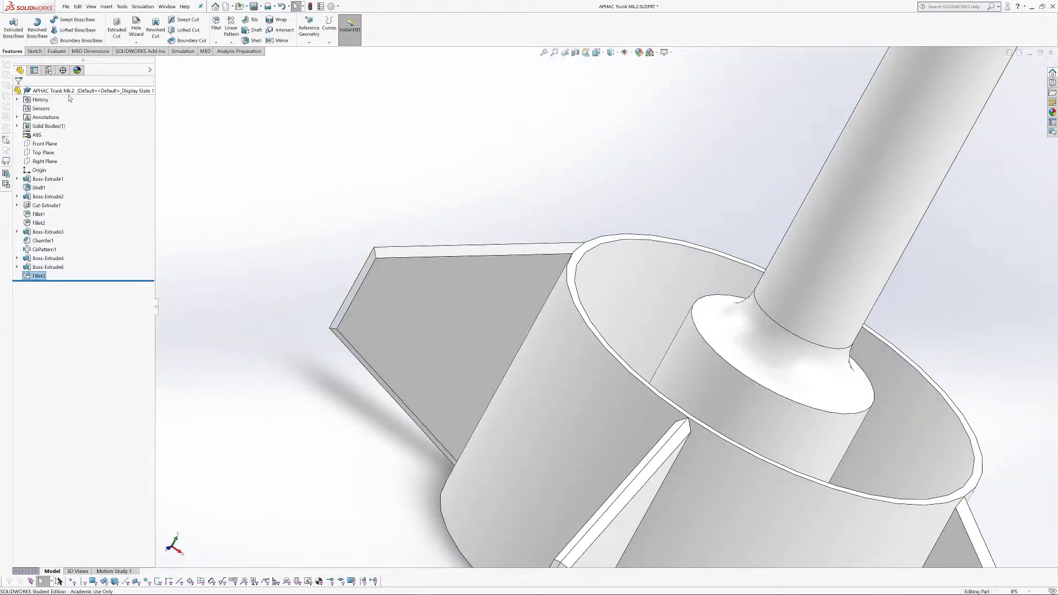
Step: Section the trunk along the Front Plane and inspect the filleted shoulder up close from the front
left_click(575, 52)
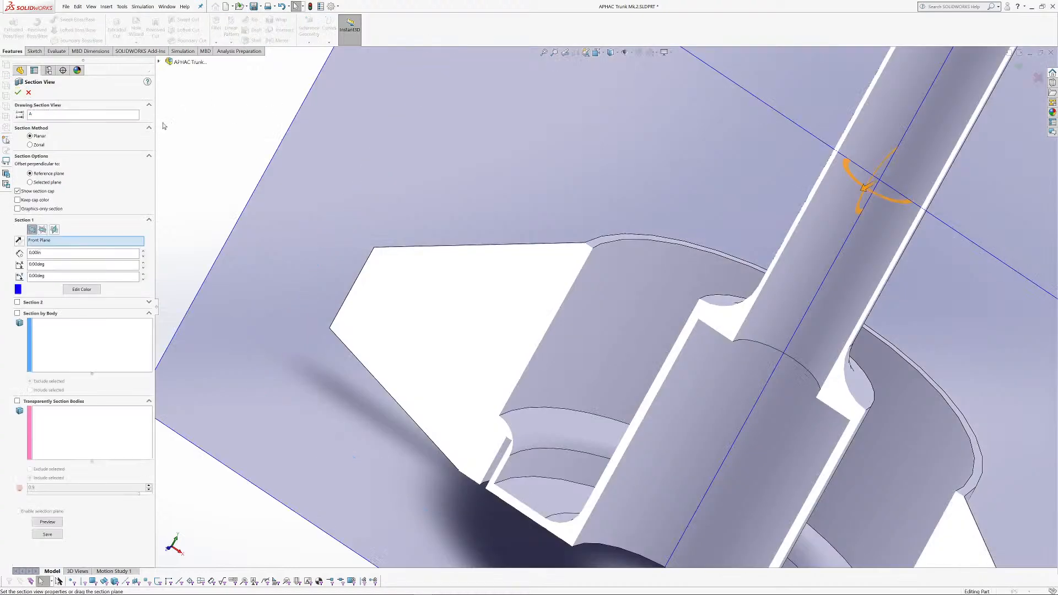
left_click(18, 93)
scroll(663, 302, "down", 2)
key("ctrl+1")
scroll(573, 408, "down", 5)
left_click_drag(540, 348, 605, 375)
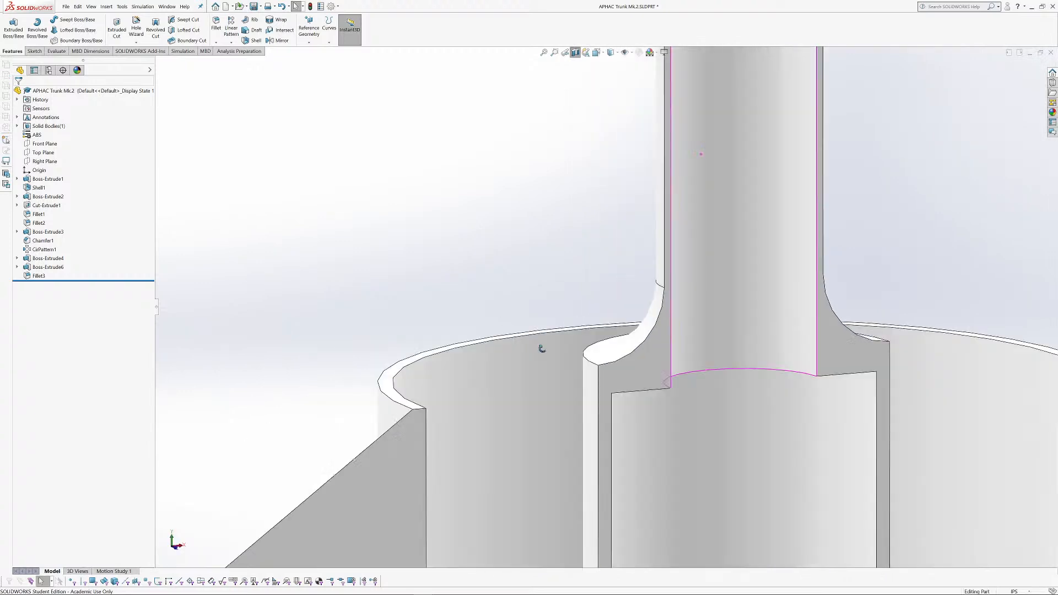
Step: Fillet the outer top edge of the motor tube's shoulder with a 0.25 in radius
left_click(216, 21)
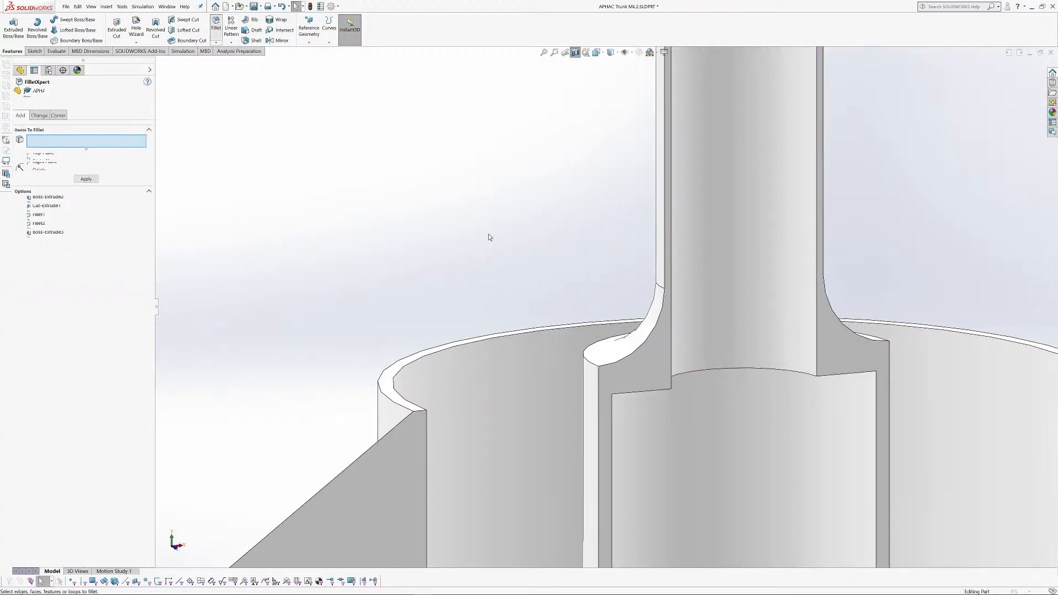
left_click(596, 365)
scroll(650, 467, "up", 1)
left_click_drag(651, 470, 627, 444)
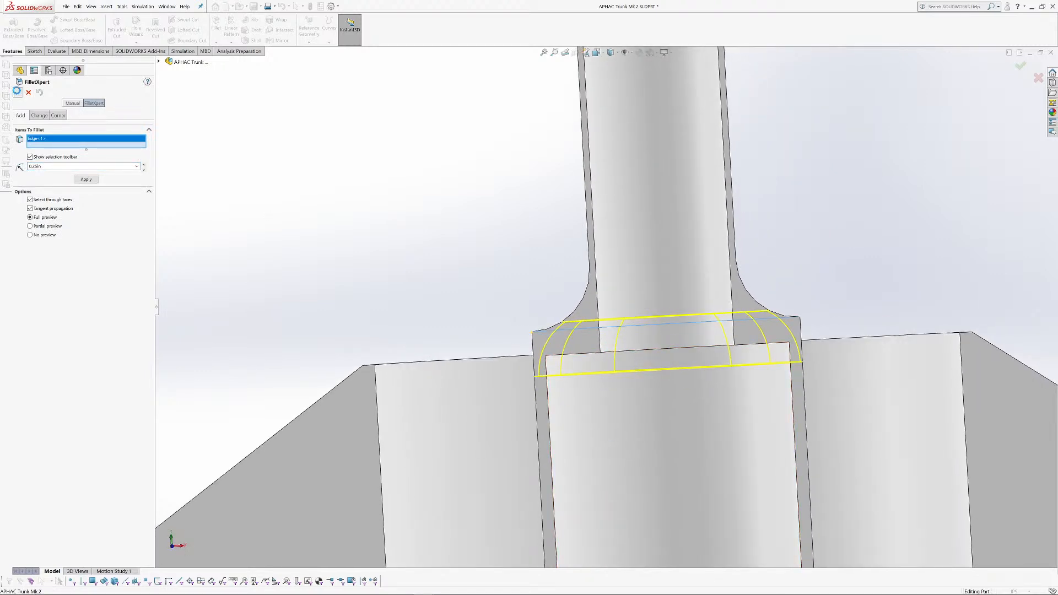
left_click(18, 92)
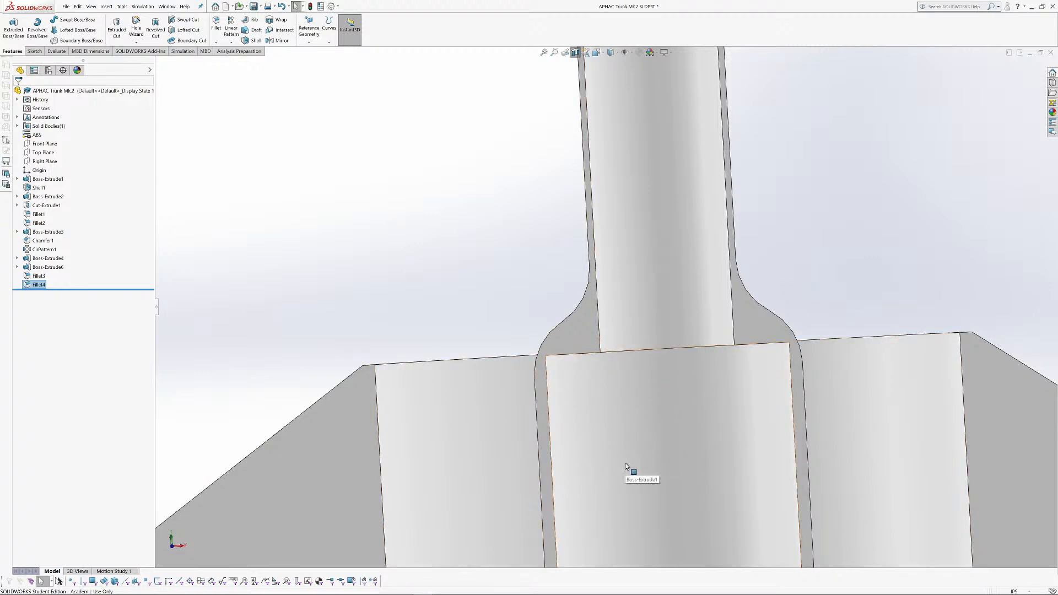
Step: Inspect the wall thickness at the shoulder's outer fillet, set that fillet's radius to 0.1 in, and return to the front view
scroll(595, 398, "up", 1)
left_click_drag(594, 398, 613, 411)
scroll(615, 401, "down", 5)
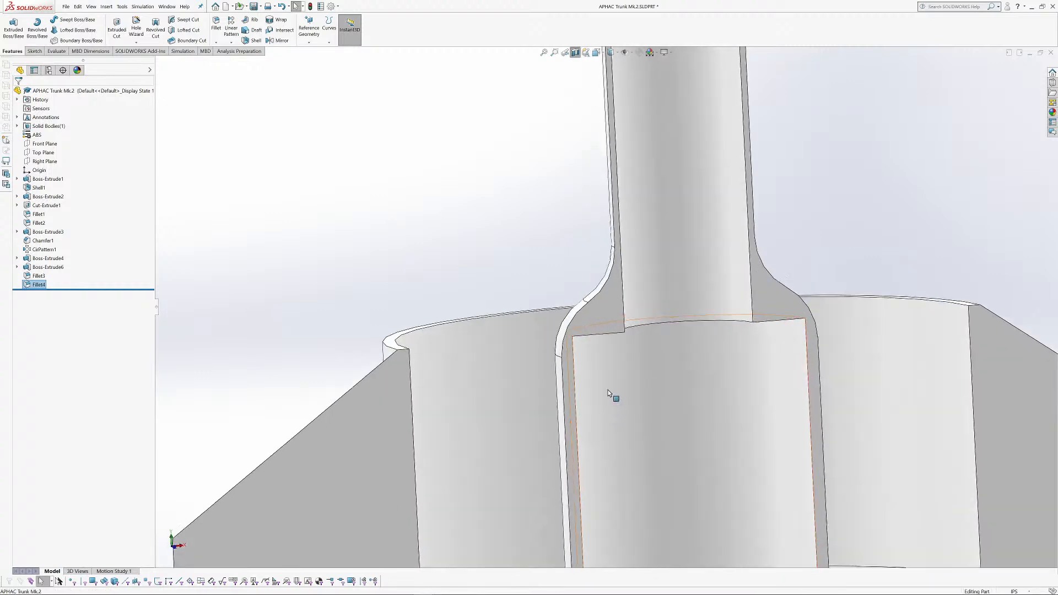
scroll(547, 324, "down", 3)
left_click(673, 347)
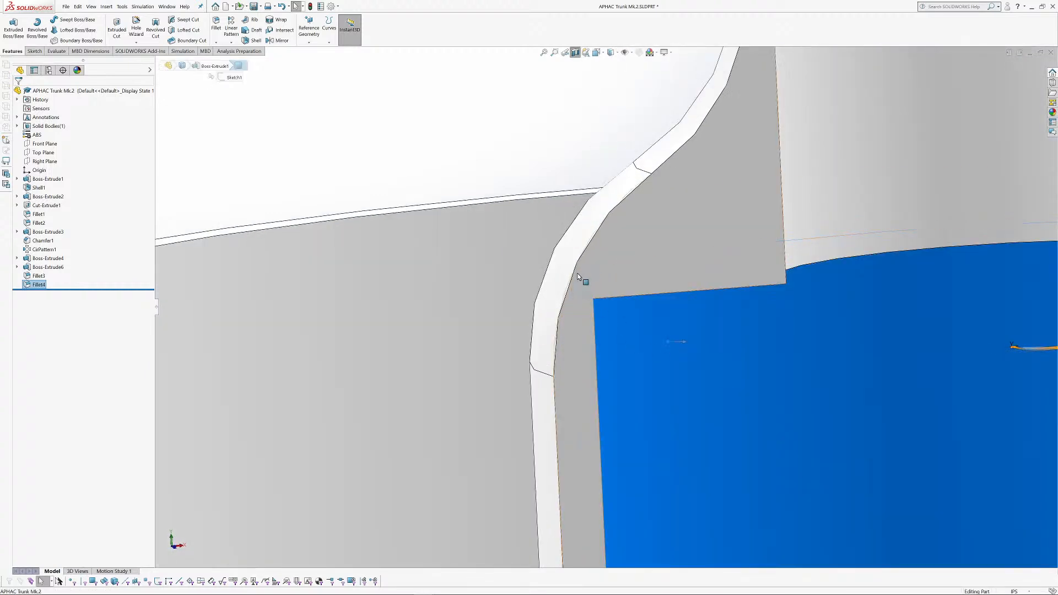
right_click(34, 290)
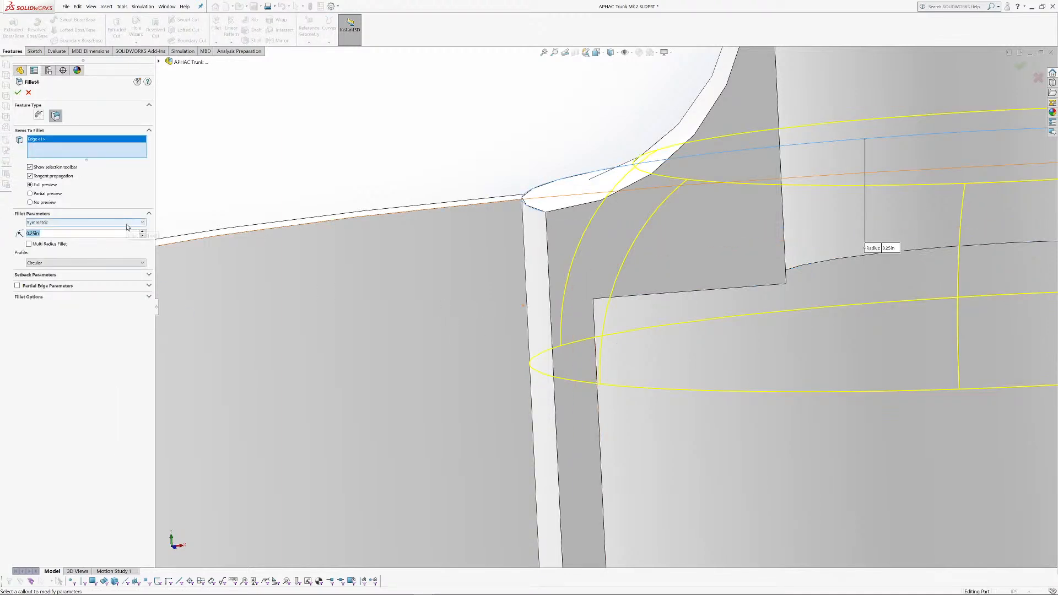
type("0.1")
key("Return")
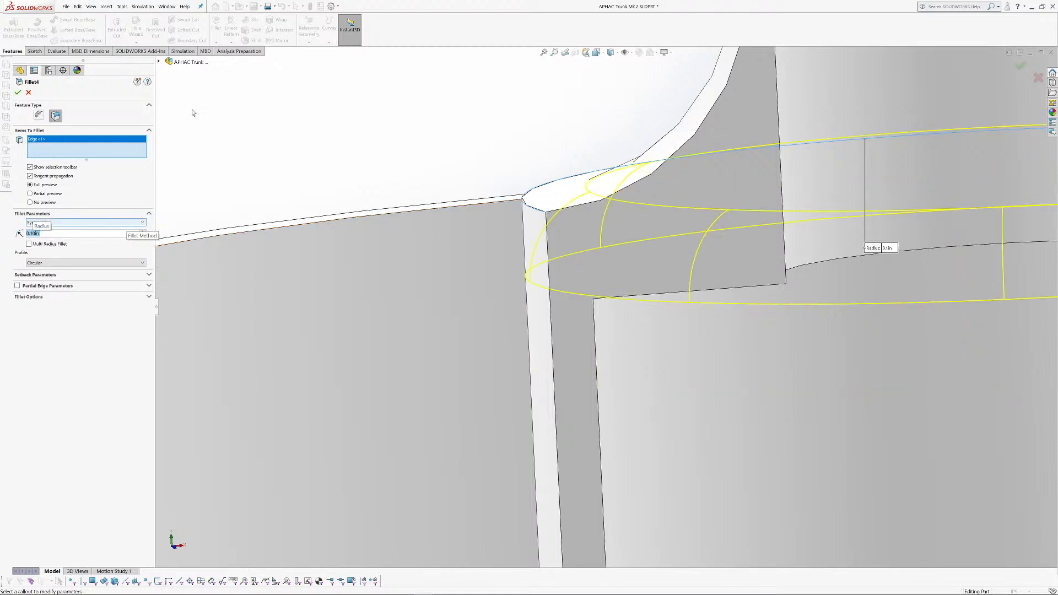
left_click(17, 93)
key("ctrl+1")
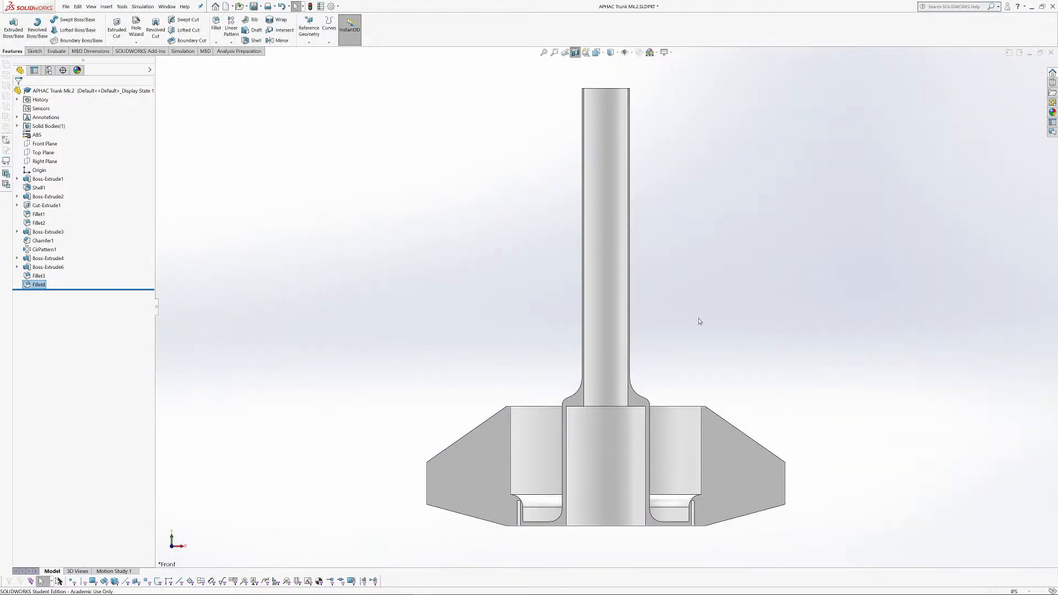
Step: Inspect the trunk's sectioned motor tube walls and lower fillets up close, and the full profile, from the front
scroll(555, 399, "down", 8)
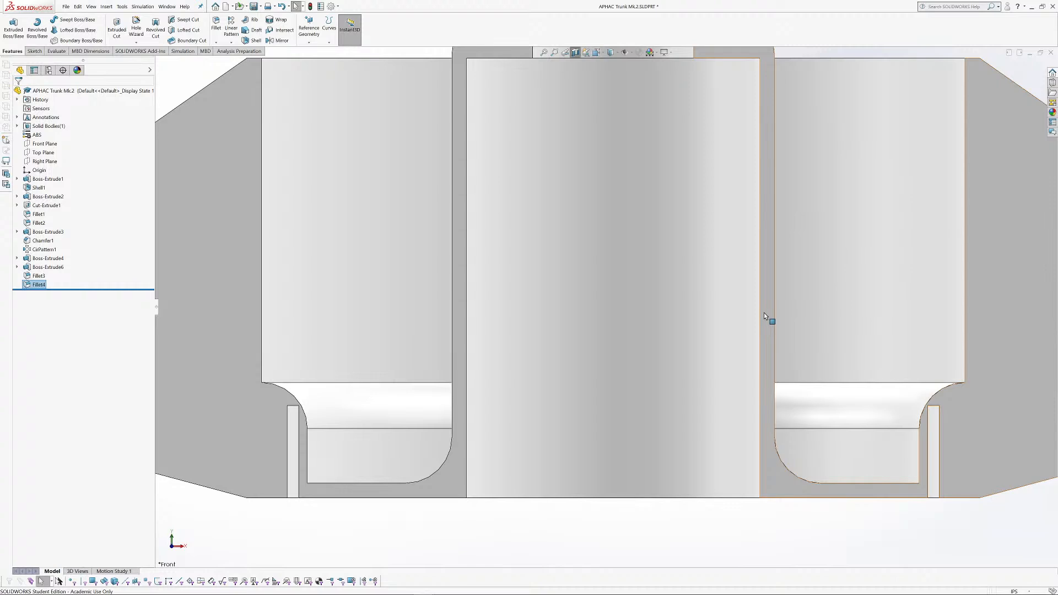
scroll(995, 390, "up", 9)
scroll(374, 111, "down", 3)
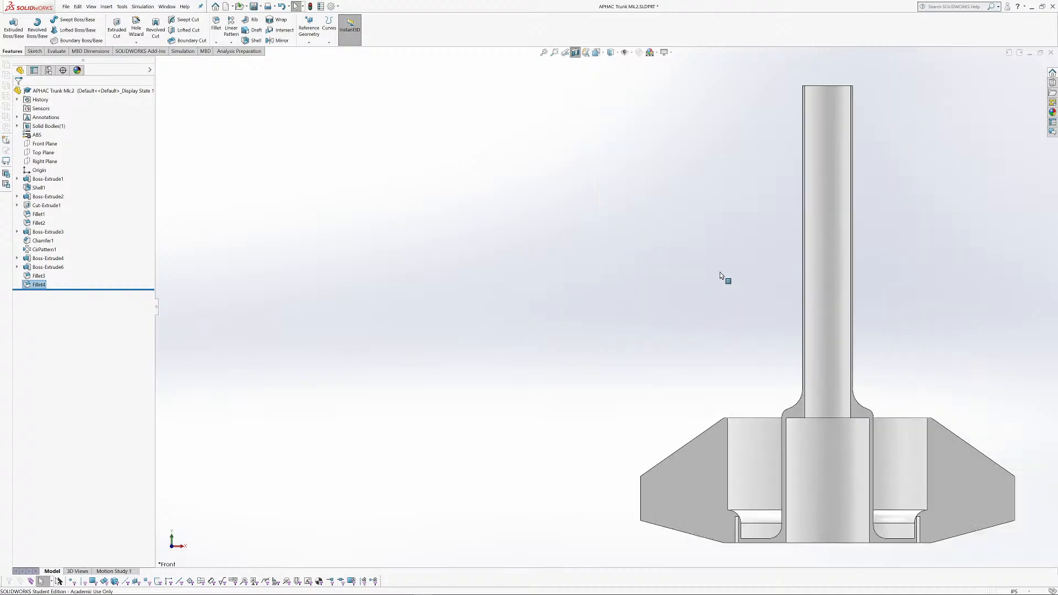
scroll(703, 270, "up", 5)
scroll(739, 303, "down", 4)
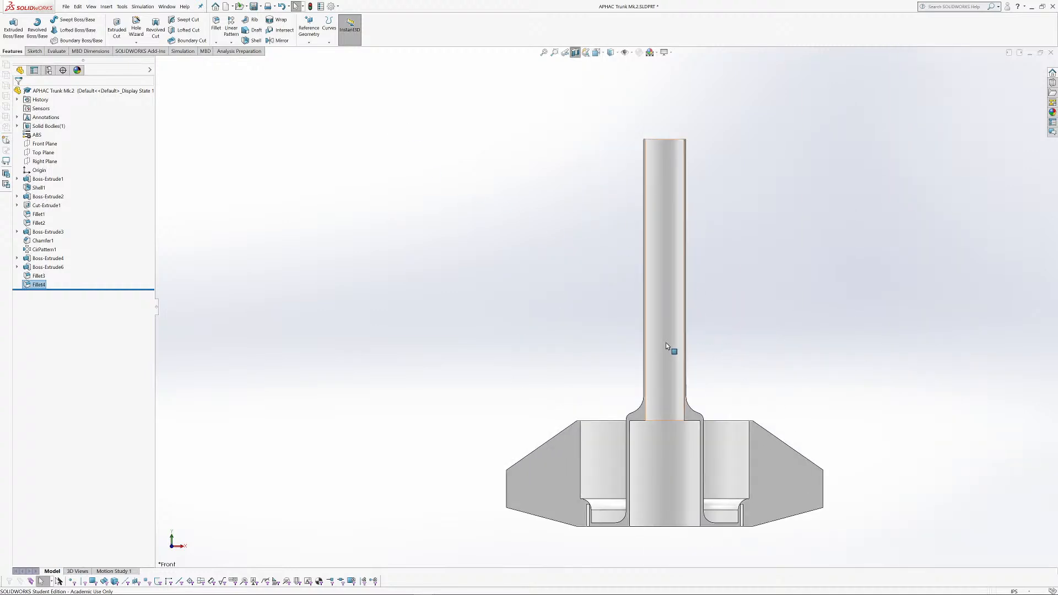
Step: Switch to the Aphac 2 assembly, rebuild it with the changed trunk, and inspect the sectioned motor tube shoulder inside the rocket
key("ctrl+Tab")
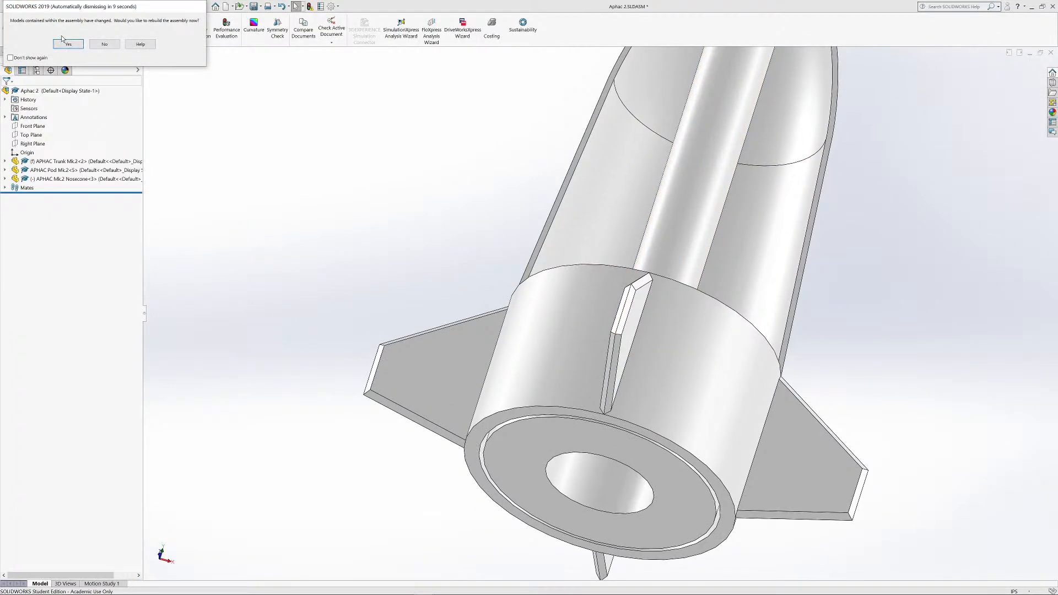
left_click(61, 44)
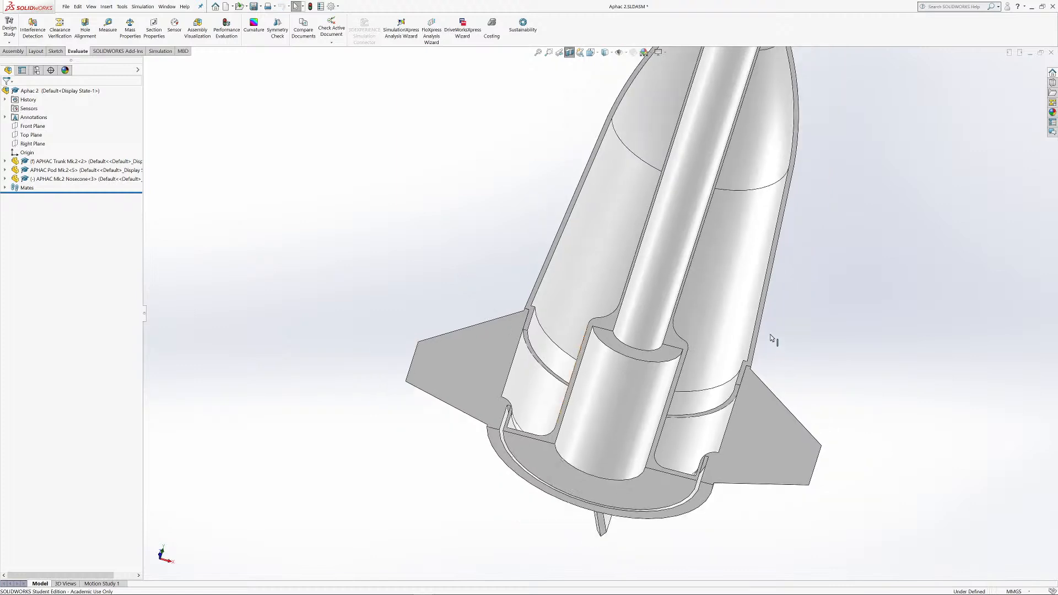
scroll(675, 331, "down", 5)
left_click_drag(660, 329, 659, 405)
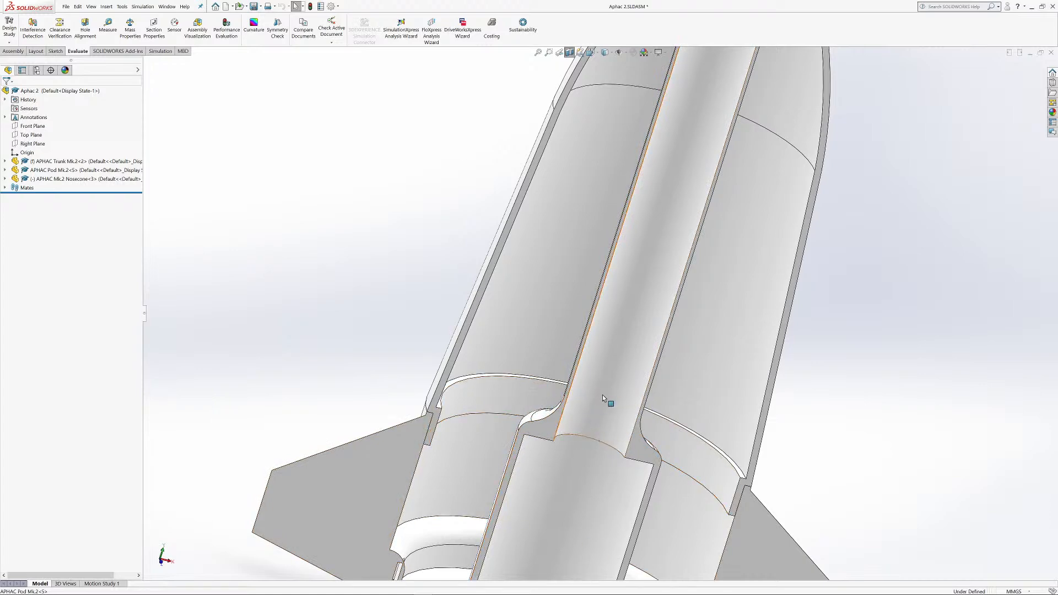
left_click_drag(525, 393, 515, 419)
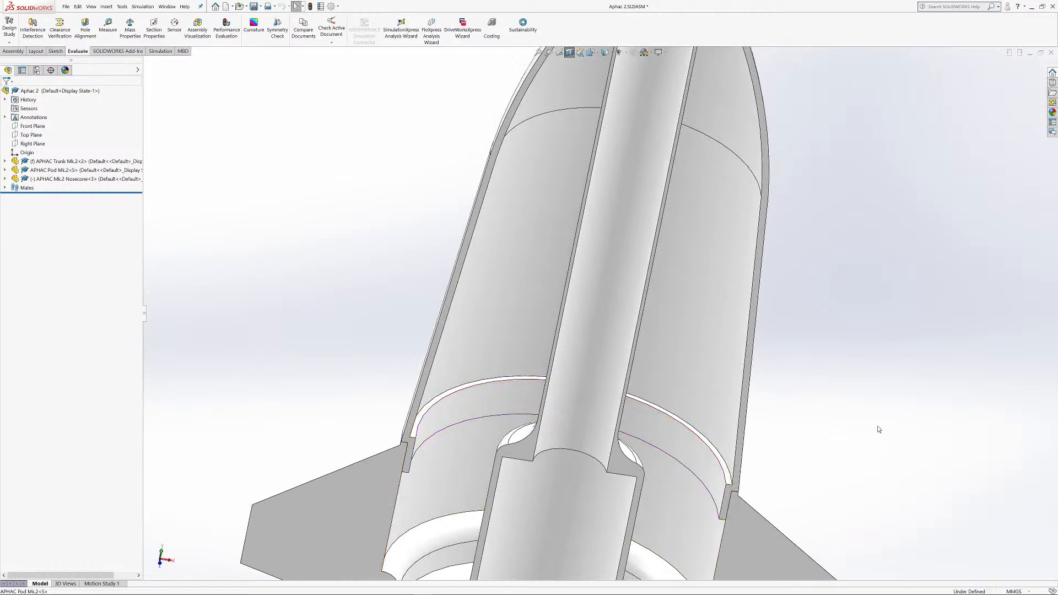
scroll(879, 429, "up", 6)
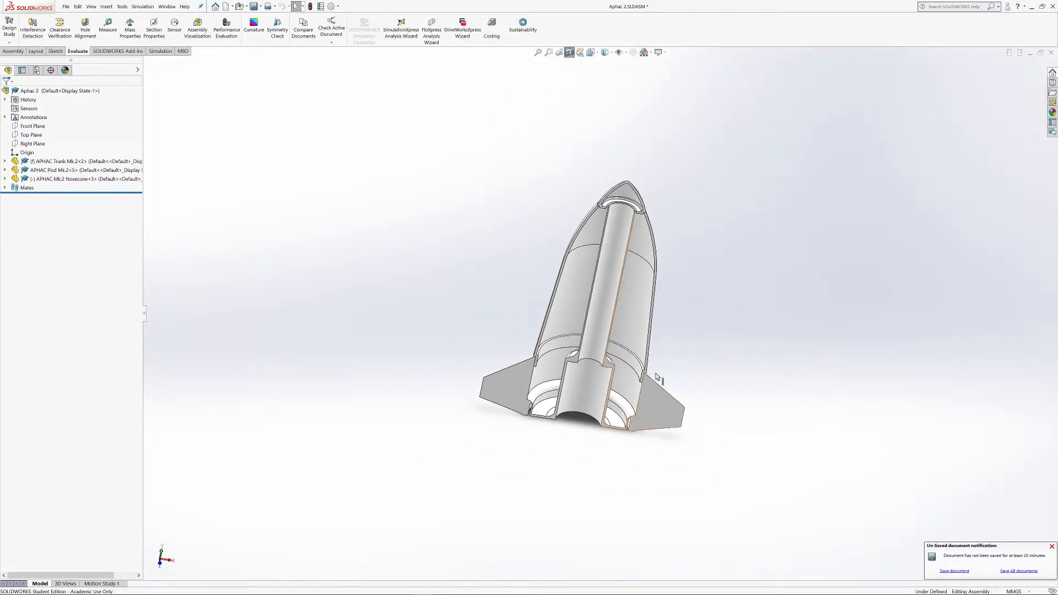
left_click_drag(590, 408, 614, 448)
scroll(581, 378, "down", 5)
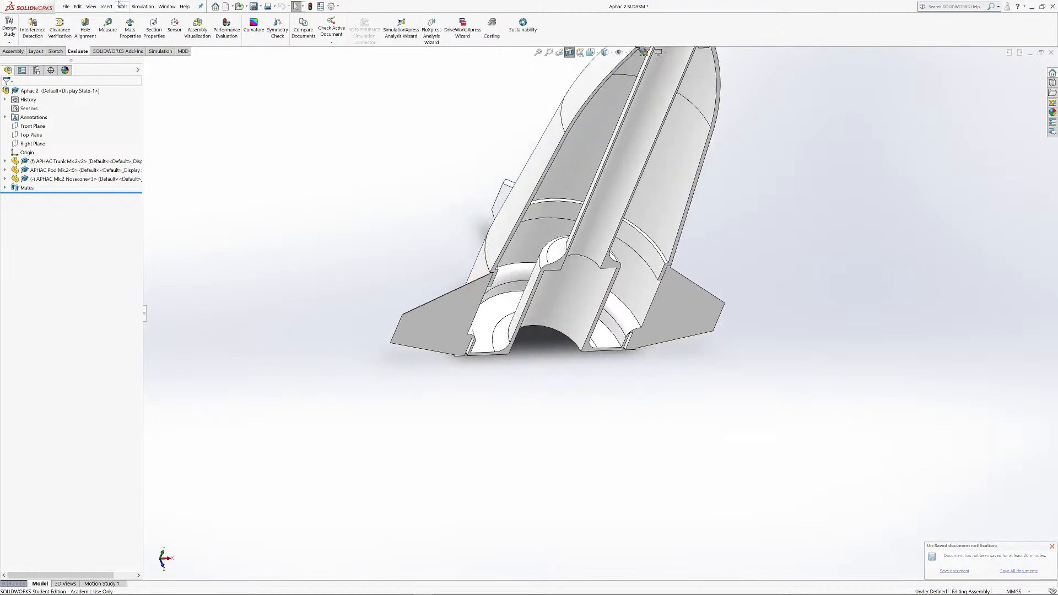
Step: Examine the sectioned trunk part from its outer side, and return to the whole Aphac 2 assembly section
key("ctrl+Tab")
left_click_drag(622, 581, 567, 260)
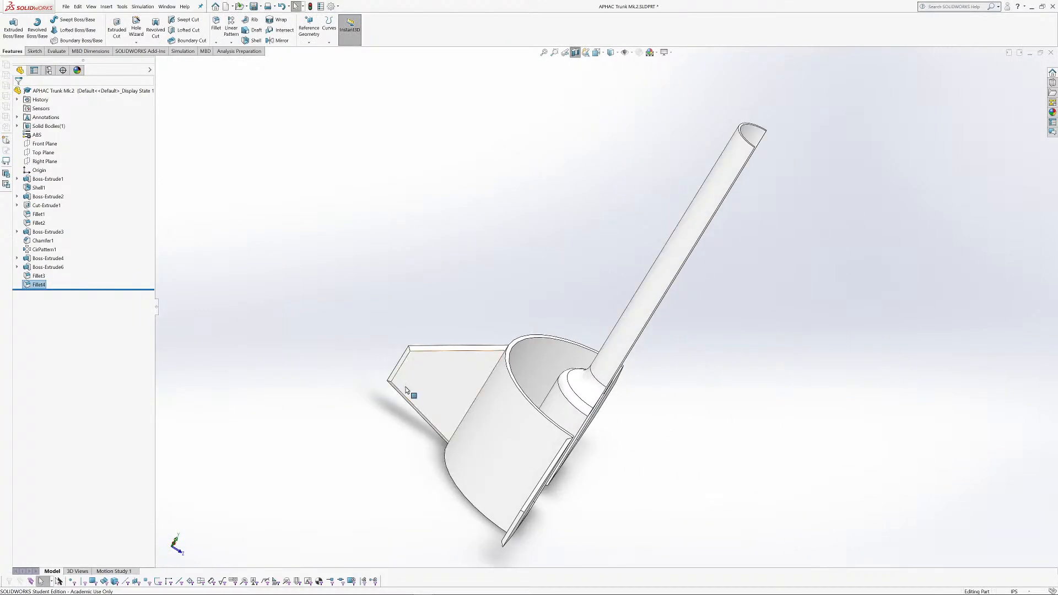
key("ctrl+Tab")
key("ctrl+Tab")
scroll(705, 341, "up", 4)
scroll(584, 207, "down", 3)
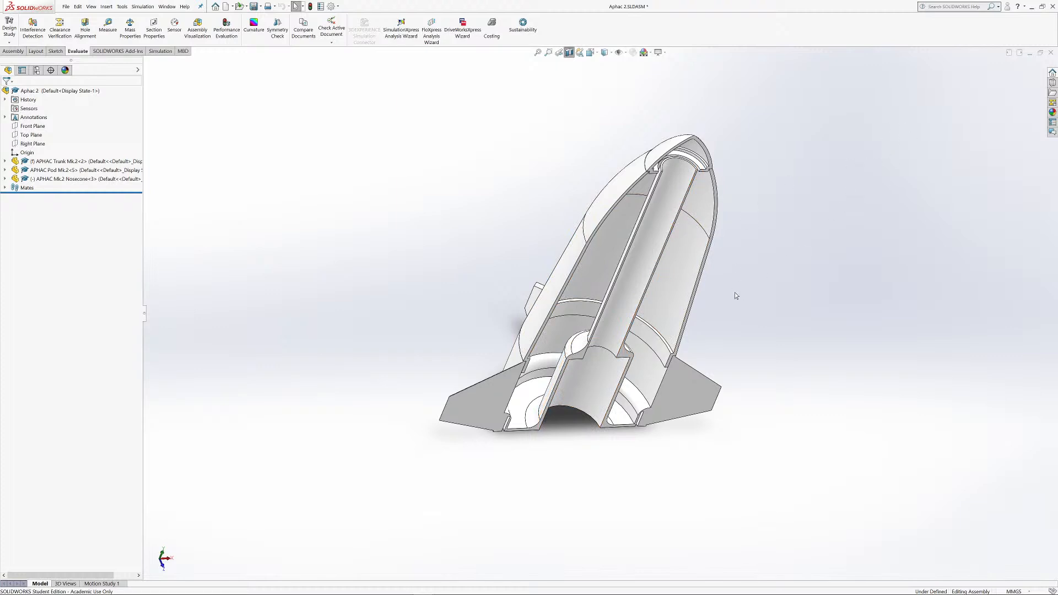
Step: Examine the motor tube shoulder and the joint between pod and trunk above the fin, at an angle and from the front
left_click_drag(762, 295, 723, 239)
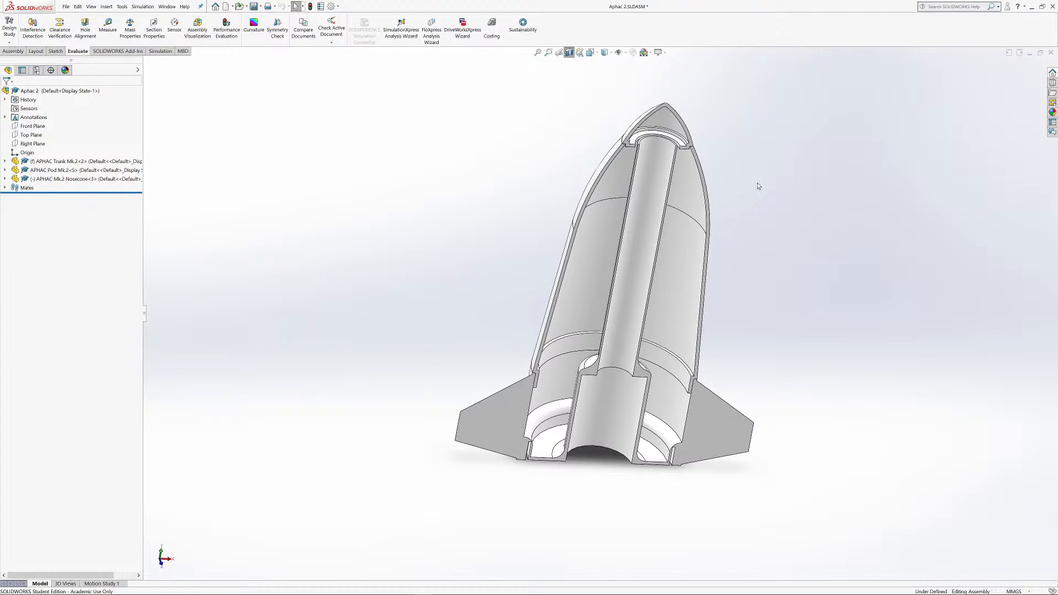
scroll(669, 319, "down", 3)
scroll(669, 319, "down", 5)
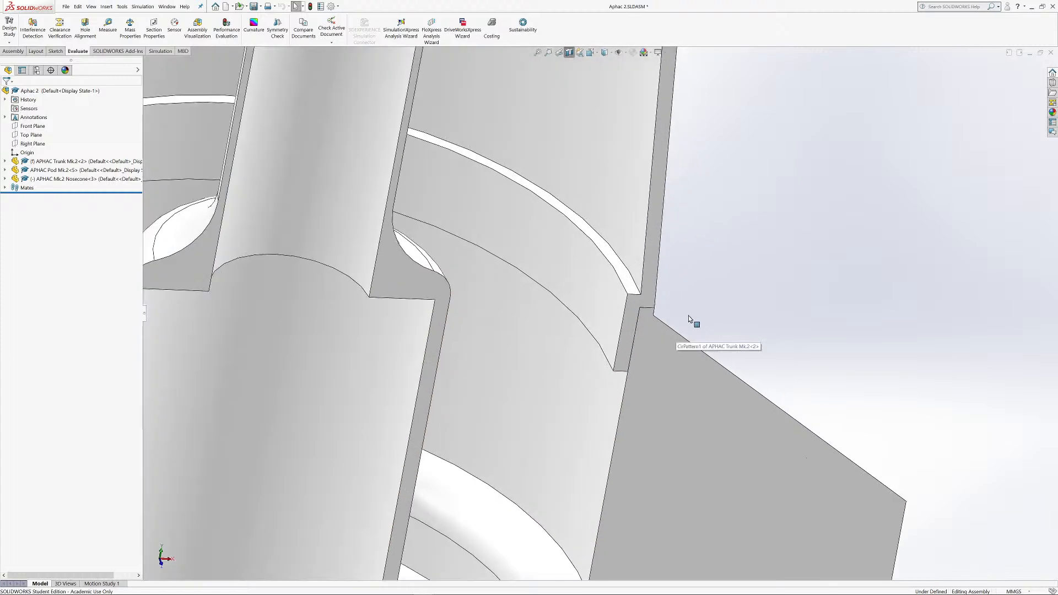
scroll(732, 287, "up", 1)
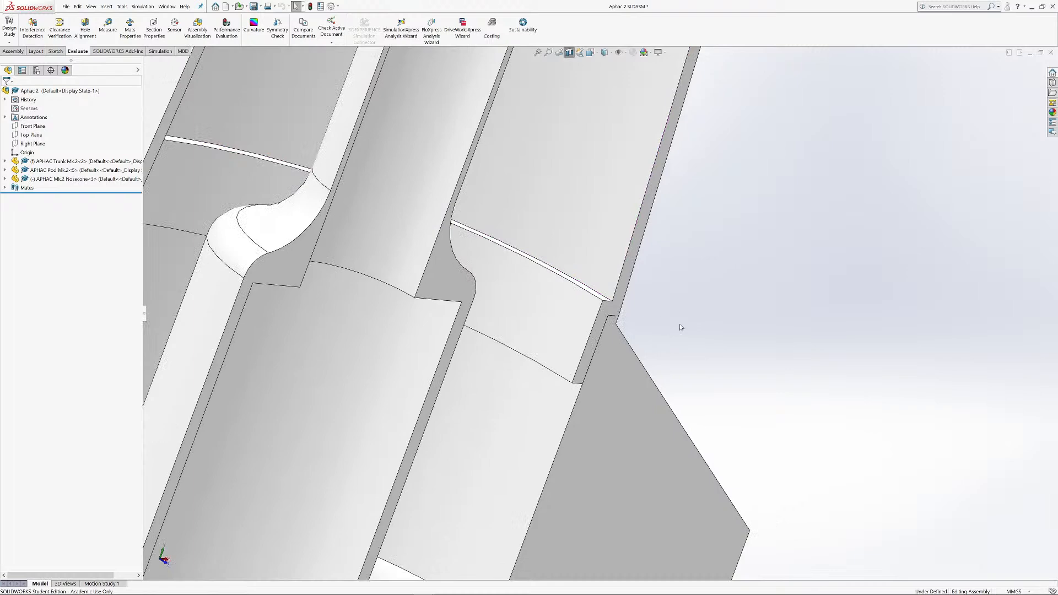
left_click_drag(669, 320, 723, 326)
key("ctrl+1")
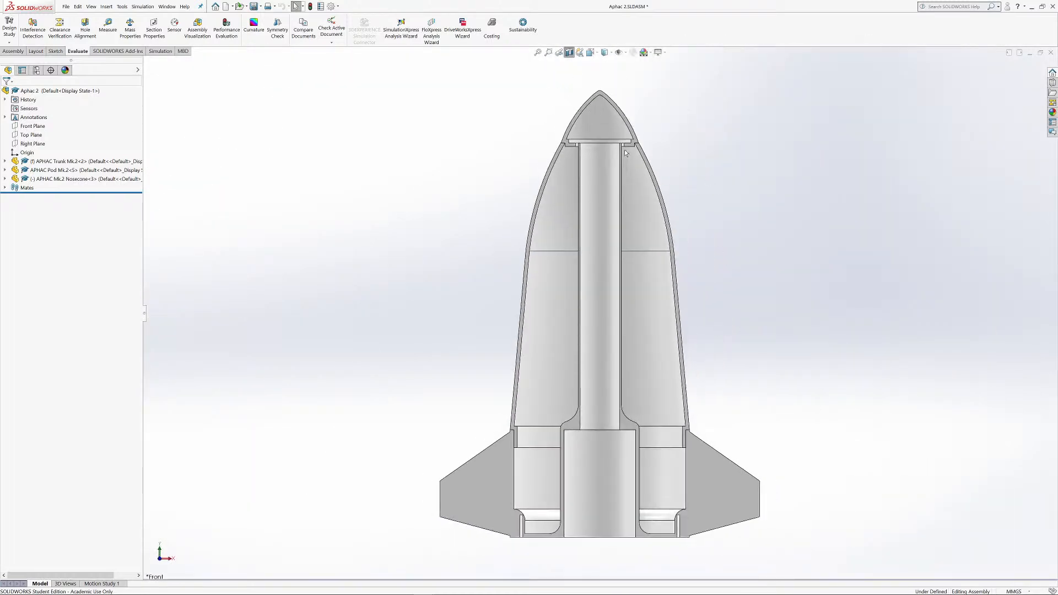
scroll(705, 512, "down", 5)
scroll(358, 180, "down", 3)
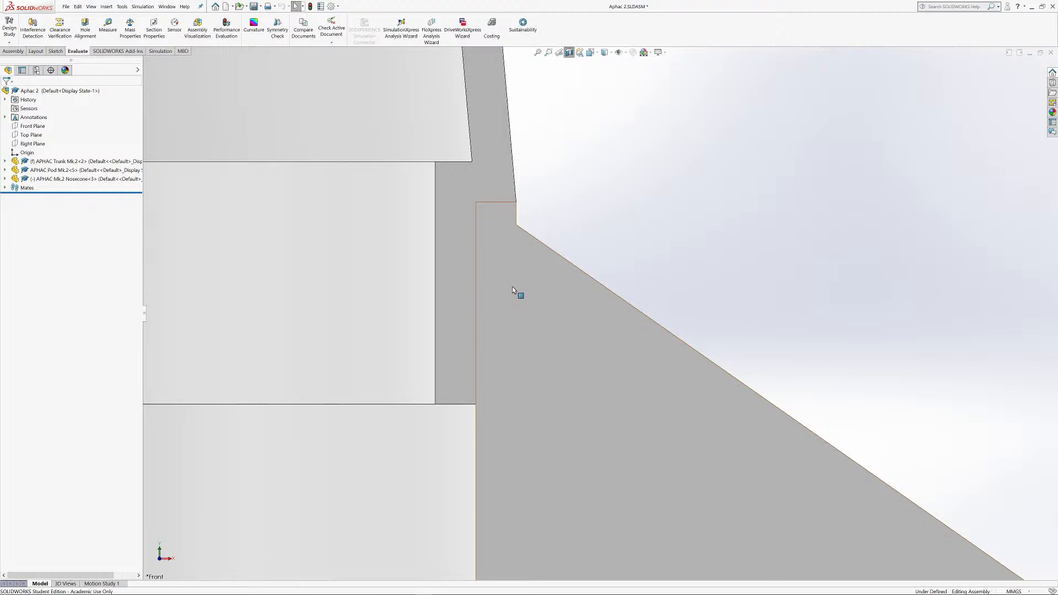
scroll(259, 231, "up", 10)
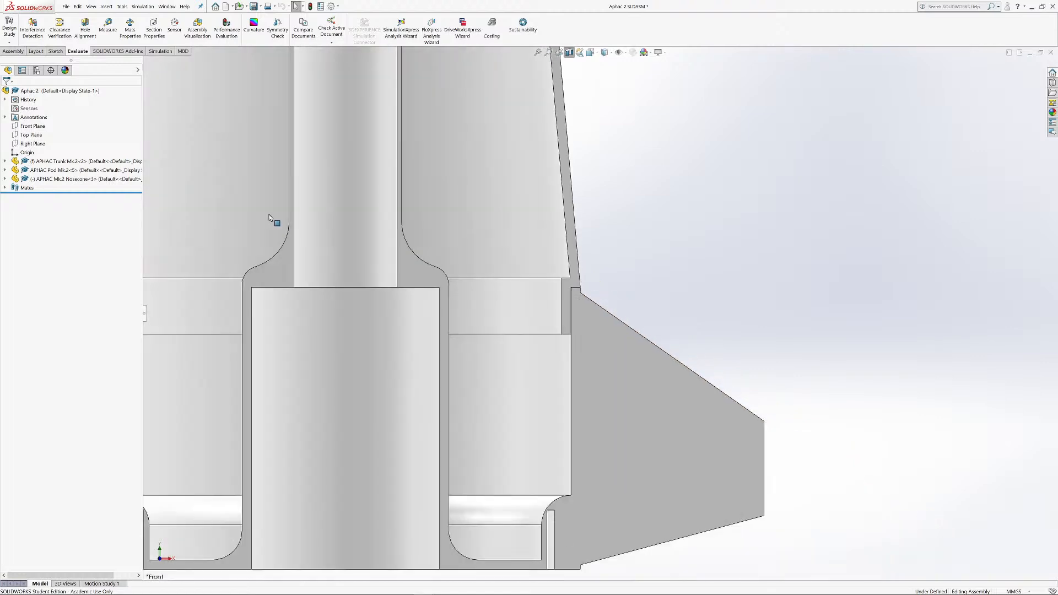
scroll(347, 182, "down", 4)
scroll(617, 179, "up", 3)
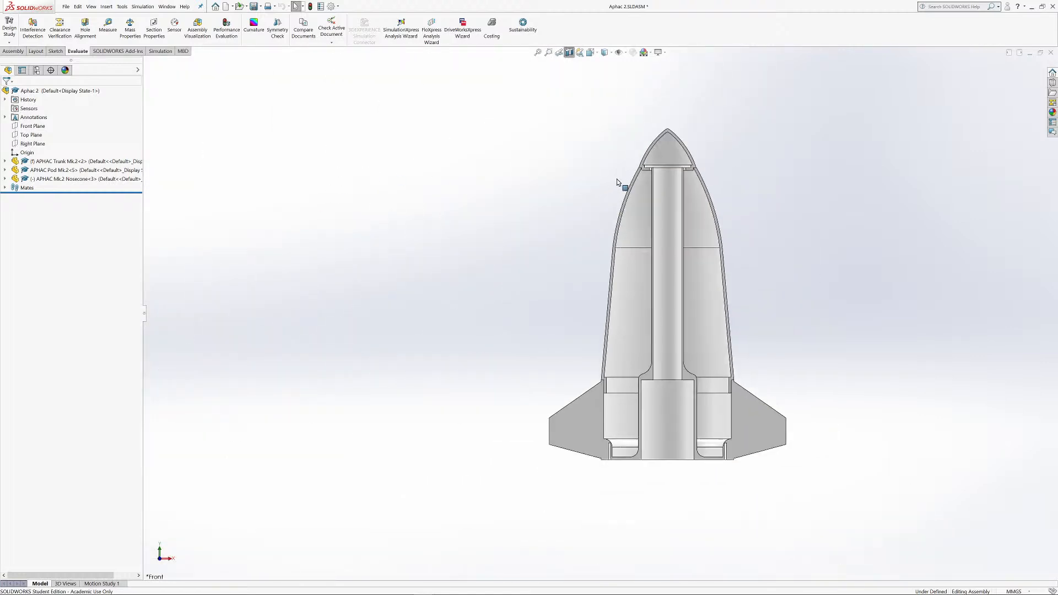
scroll(620, 207, "down", 3)
scroll(874, 344, "up", 2)
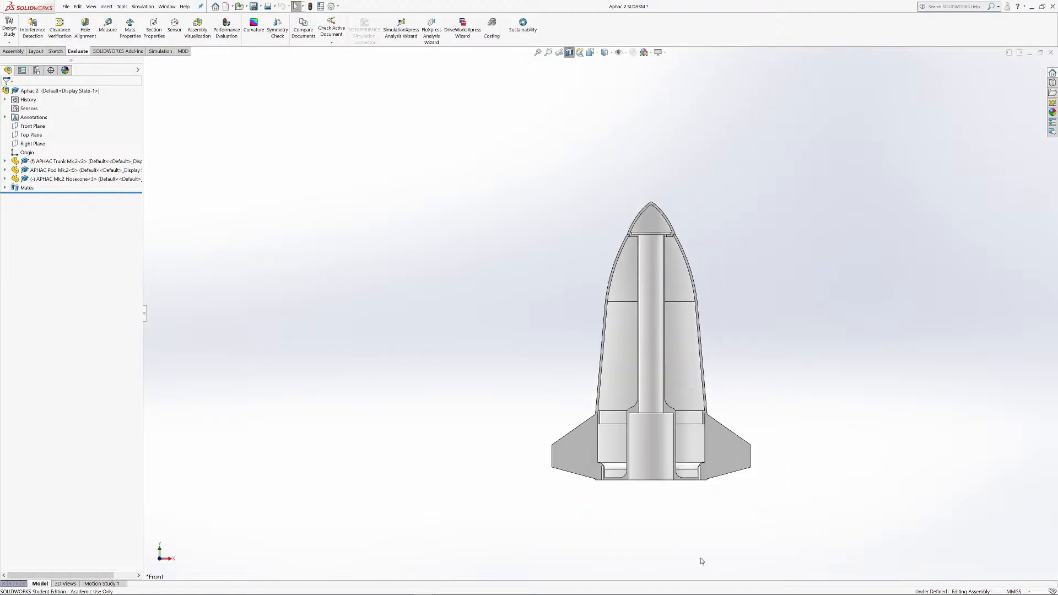
scroll(654, 363, "down", 1)
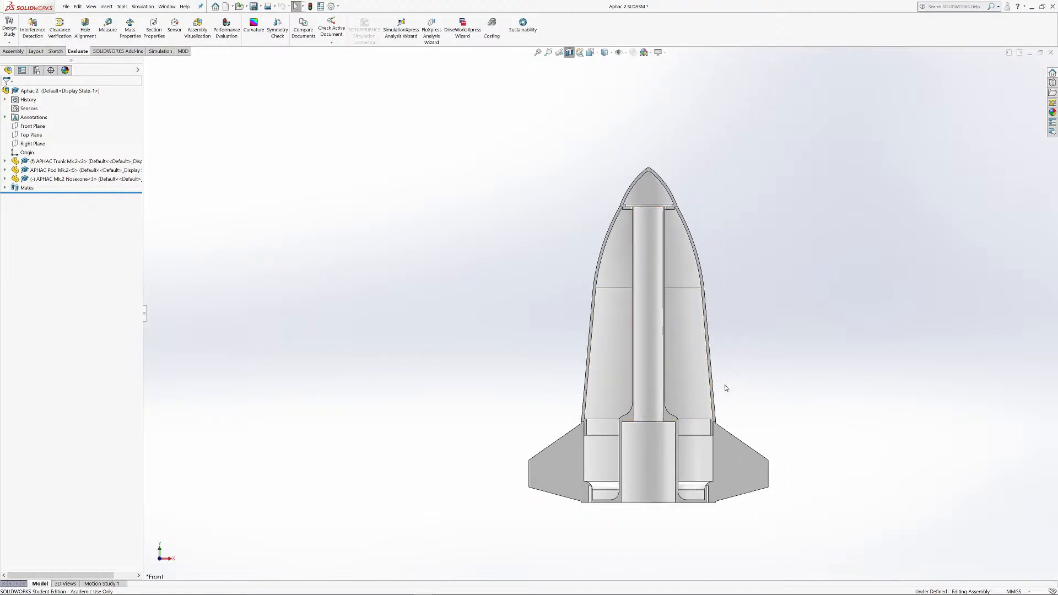
scroll(727, 384, "down", 1)
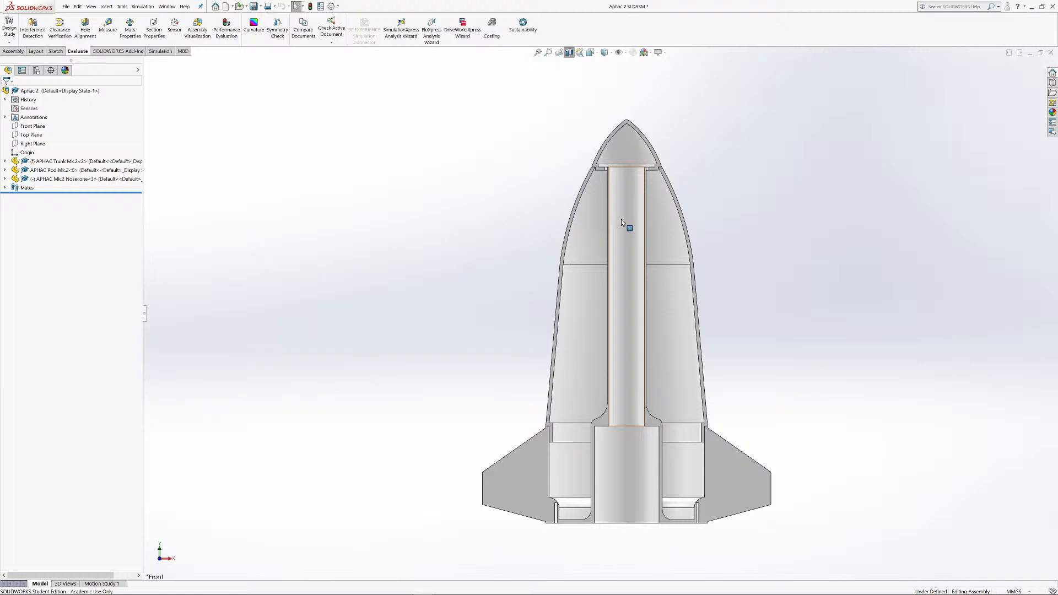
Step: Examine the gap between the nosecone's inner lip and the upper end of the motor tube in the section
scroll(626, 193, "up", 5)
scroll(632, 217, "down", 12)
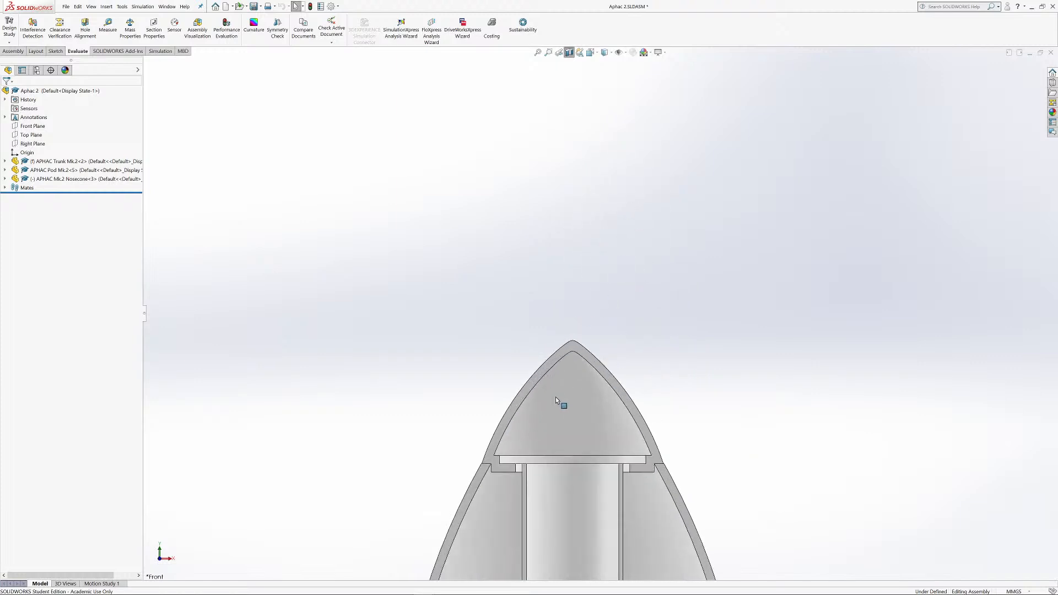
scroll(571, 427, "up", 2)
left_click_drag(585, 398, 585, 446)
scroll(584, 447, "down", 8)
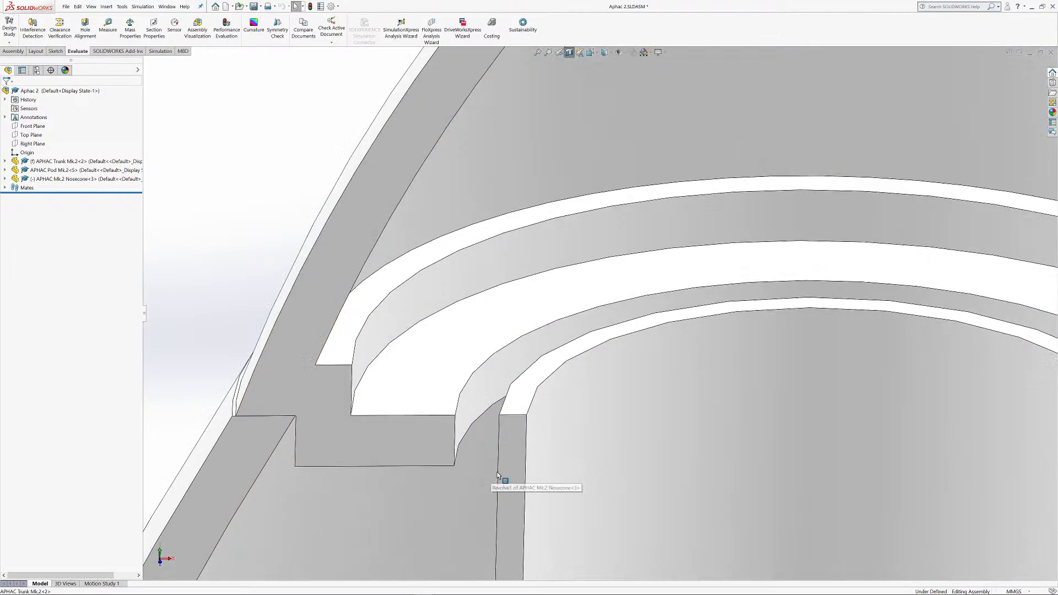
scroll(556, 474, "up", 5)
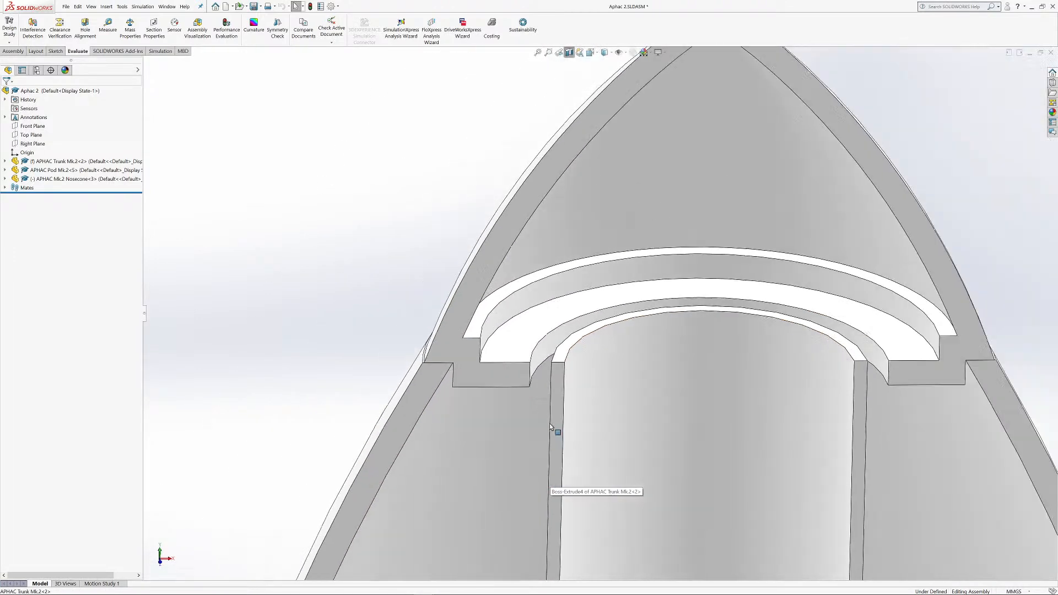
scroll(567, 433, "down", 4)
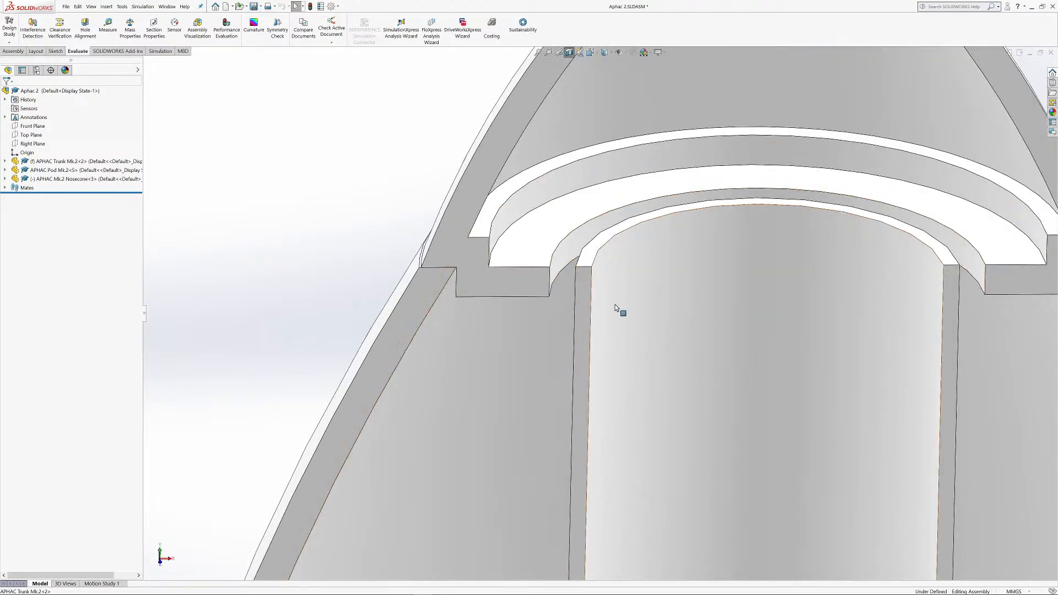
scroll(603, 303, "up", 3)
scroll(685, 331, "up", 4)
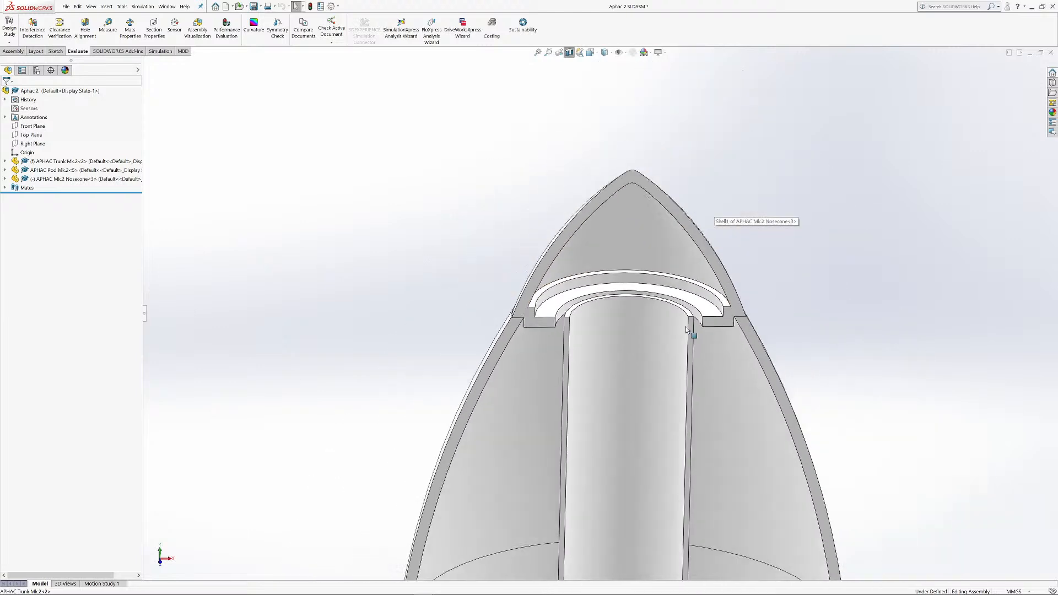
Step: Compare the filleted motor tube shoulder at the rocket's base with the tube's open end beneath the nosecone
scroll(683, 369, "up", 4)
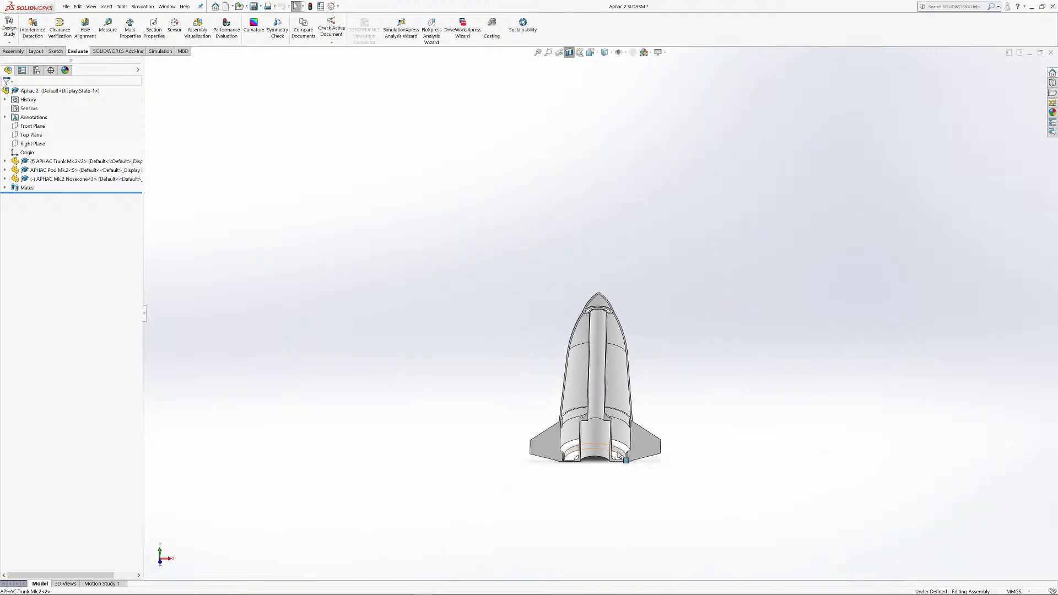
scroll(606, 441, "down", 5)
scroll(546, 253, "down", 3)
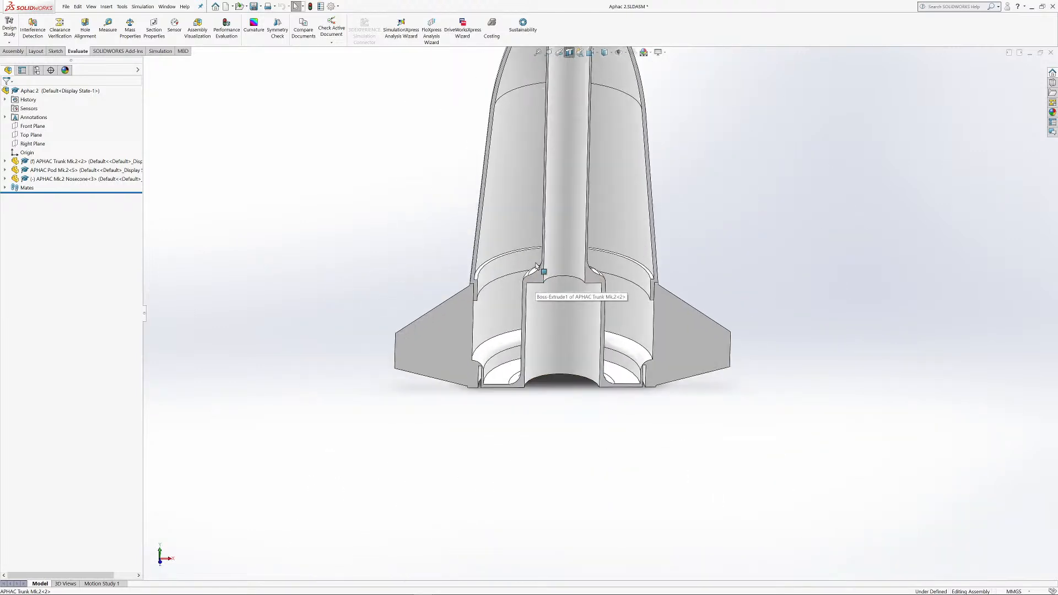
scroll(557, 232, "up", 2)
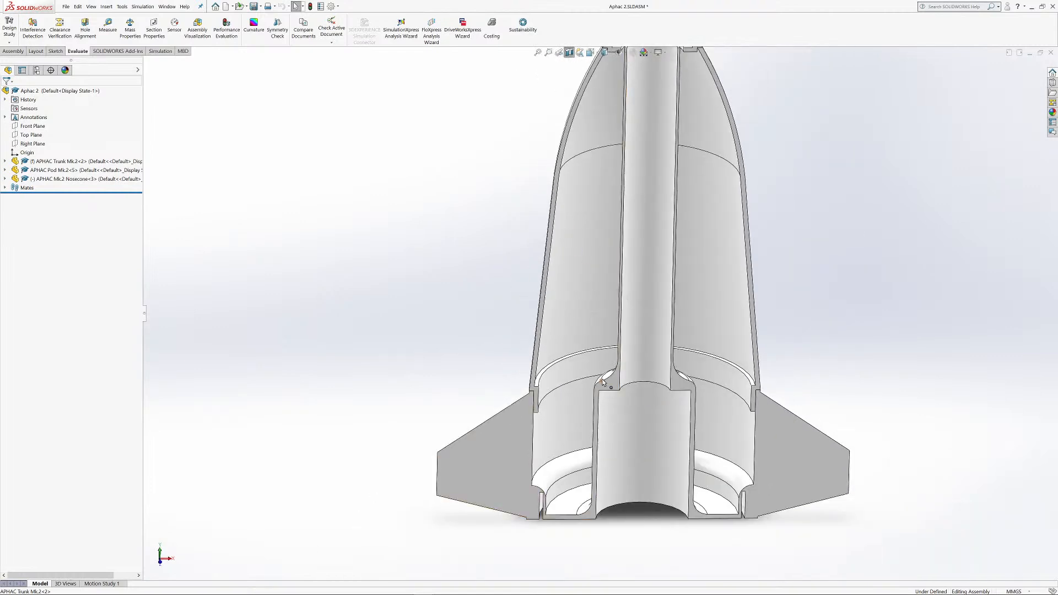
scroll(589, 110, "up", 3)
scroll(595, 227, "down", 6)
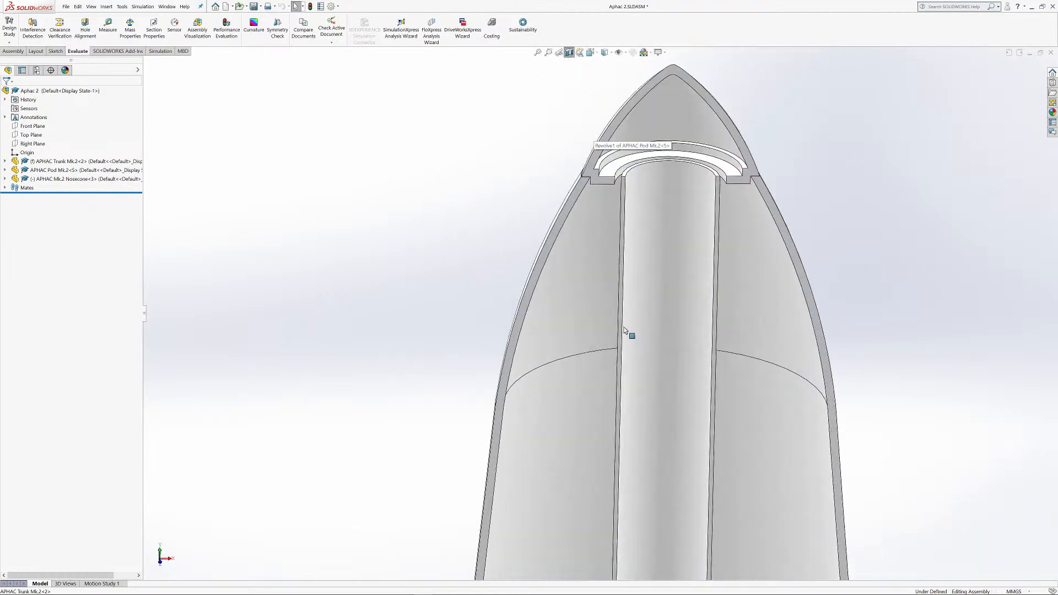
scroll(567, 227, "down", 2)
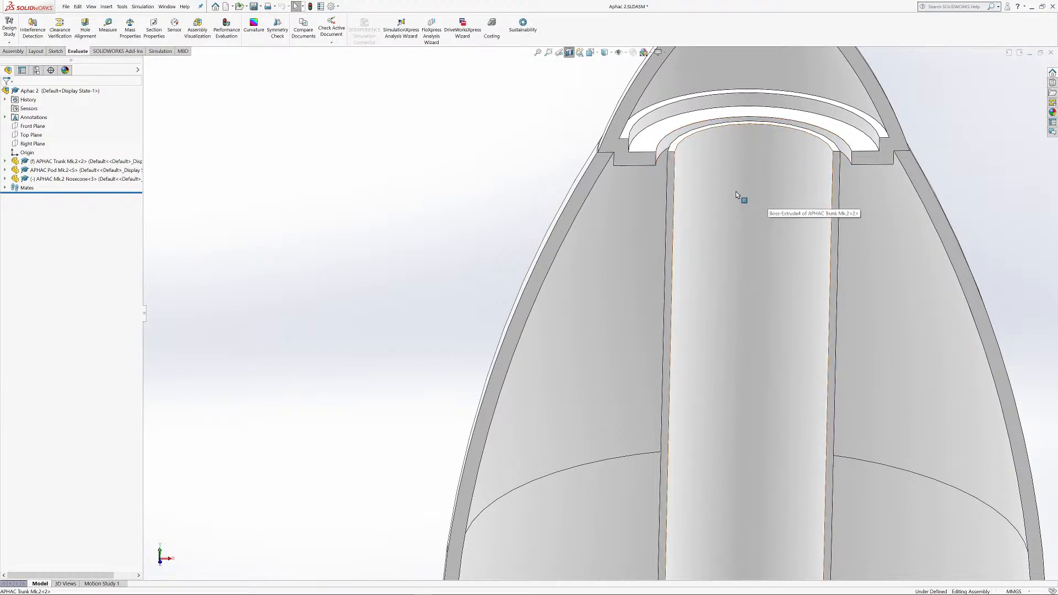
scroll(738, 194, "up", 8)
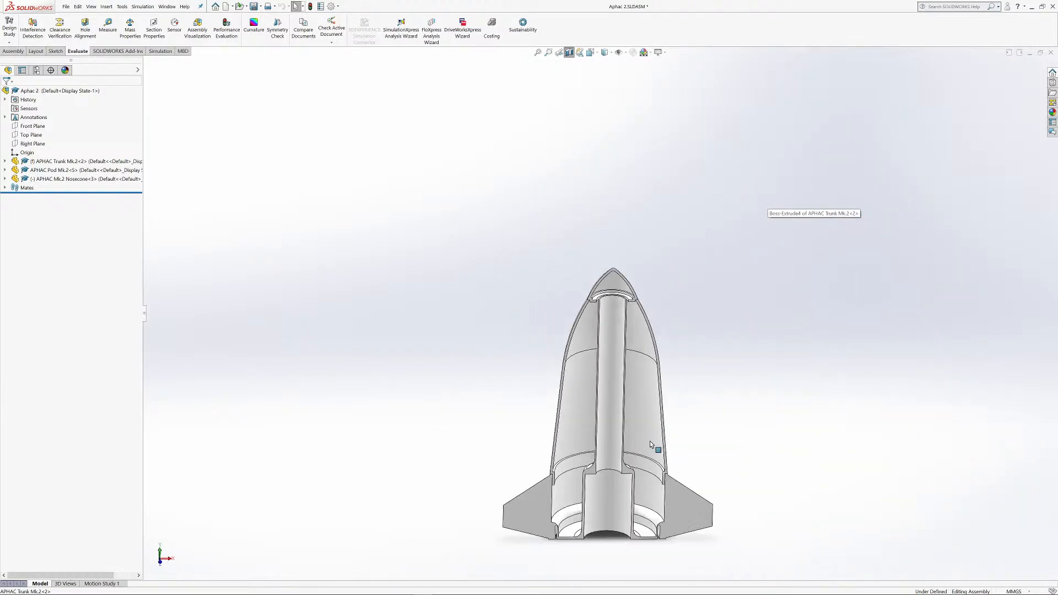
scroll(634, 445, "up", 1)
scroll(623, 449, "down", 5)
scroll(574, 246, "up", 5)
scroll(595, 308, "down", 3)
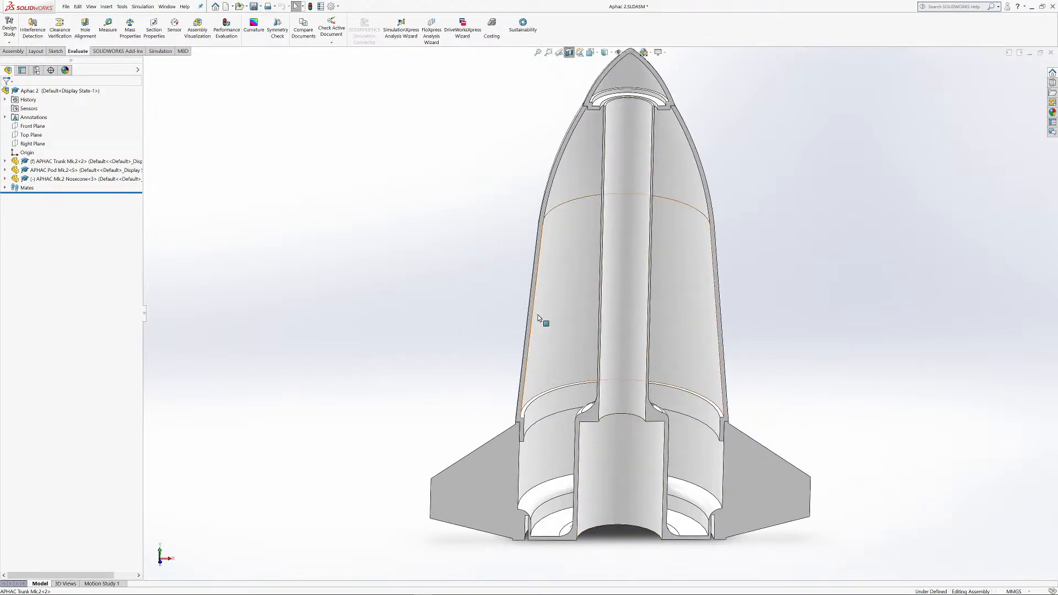
scroll(649, 319, "up", 3)
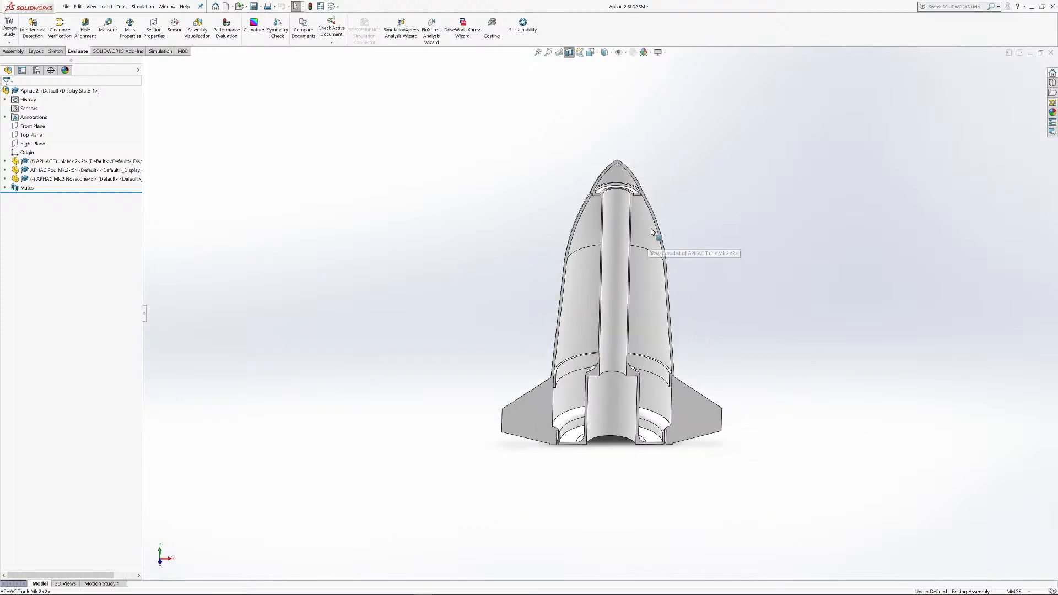
scroll(651, 233, "down", 4)
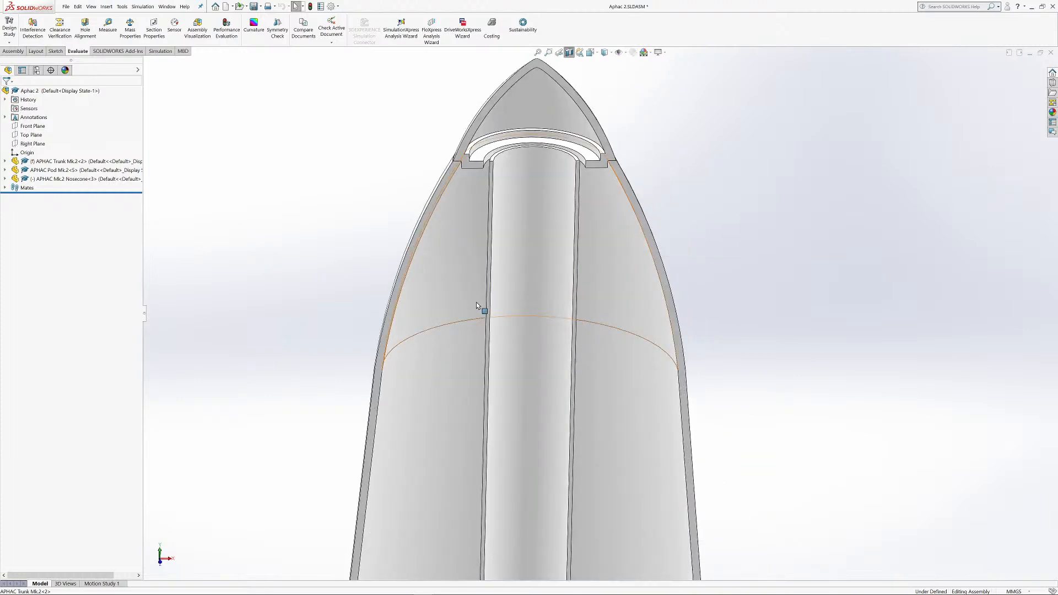
Step: Compare the joint beneath the nosecone with the motor tube shoulder above the fins in the Aphac 2 section
scroll(583, 361, "up", 4)
scroll(587, 388, "down", 5)
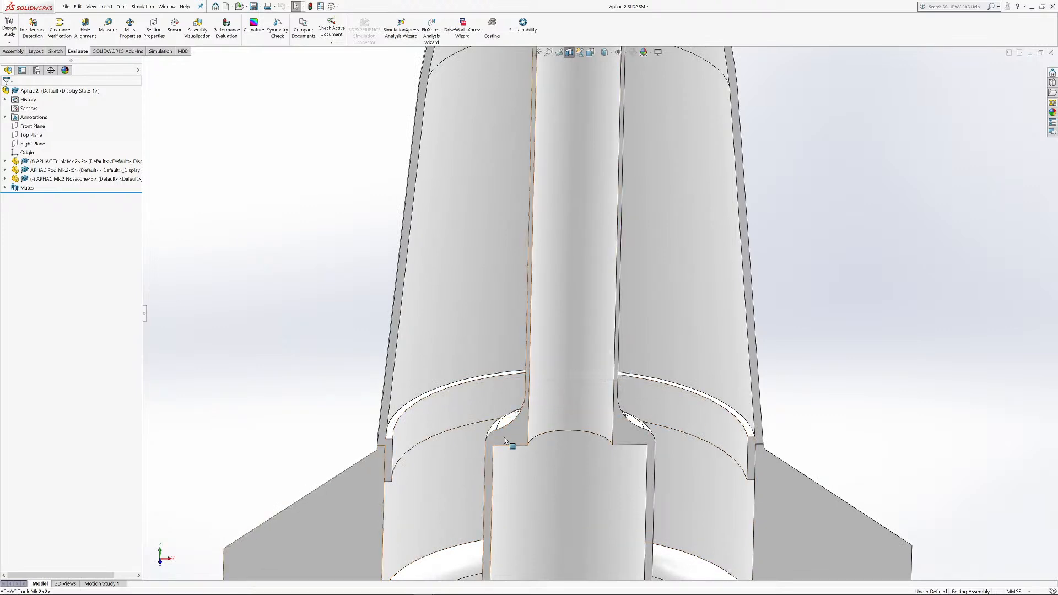
scroll(584, 313, "up", 5)
scroll(601, 253, "down", 6)
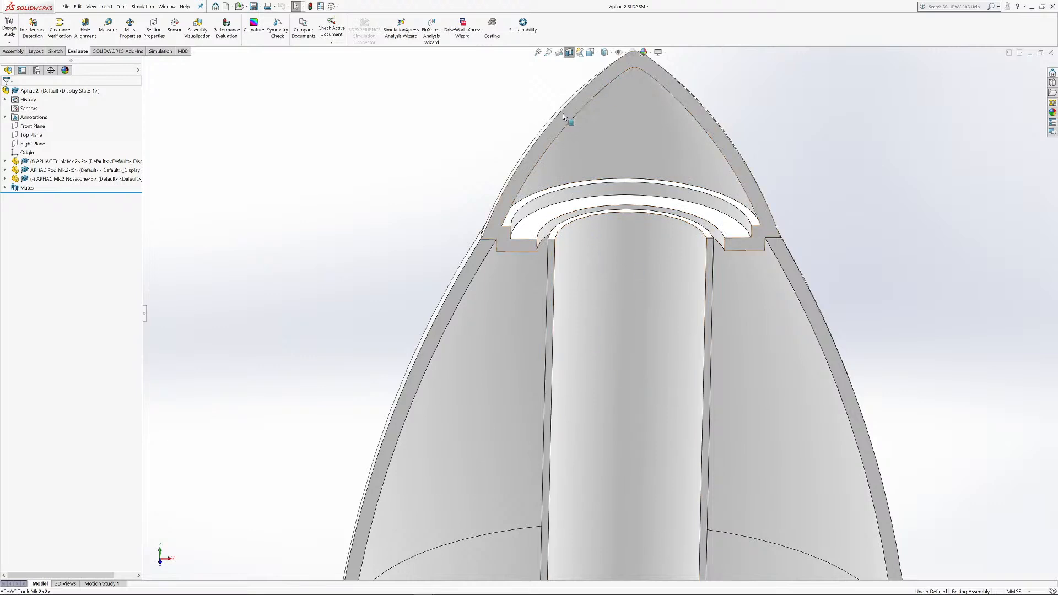
scroll(762, 318, "up", 8)
scroll(750, 332, "down", 3)
scroll(593, 329, "up", 4)
scroll(555, 456, "down", 4)
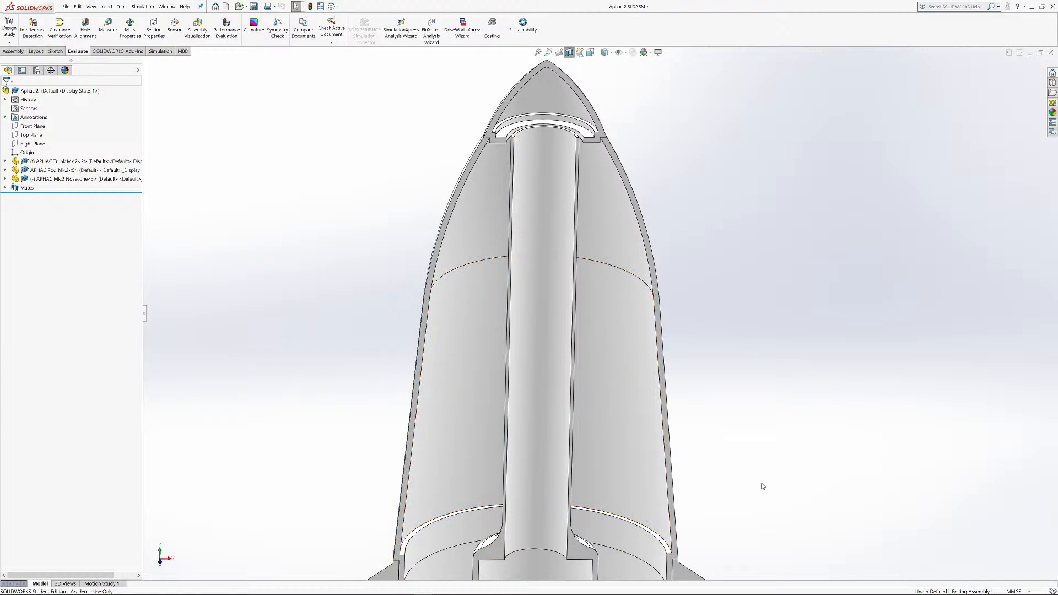
Step: Examine the overall proportions of the whole sectioned Aphac 2 rocket from nosecone to fins
scroll(758, 489, "down", 7)
scroll(736, 503, "up", 3)
scroll(706, 397, "down", 3)
scroll(563, 276, "down", 3)
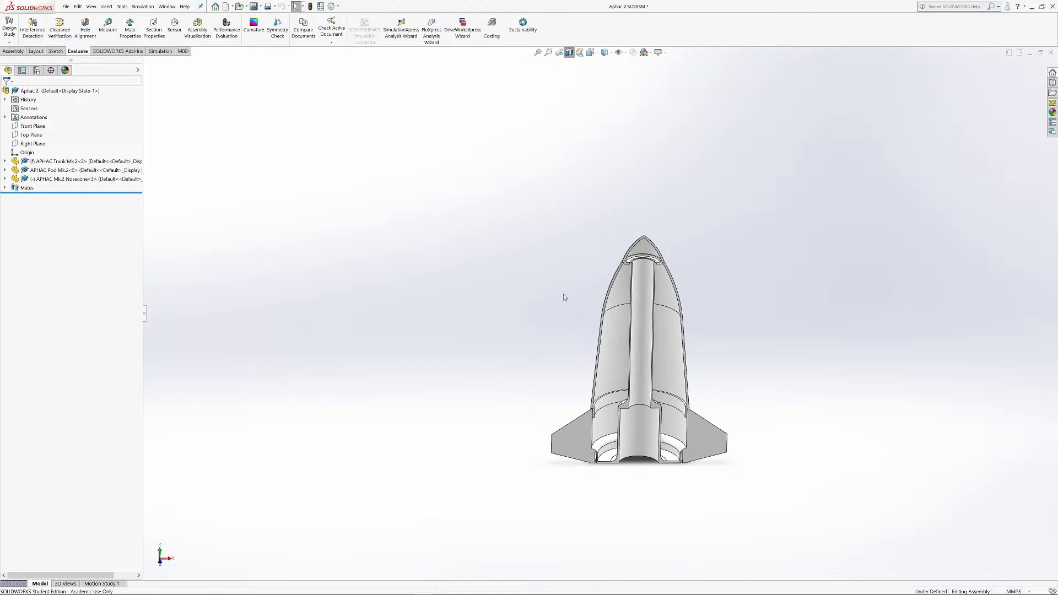
scroll(683, 294, "down", 2)
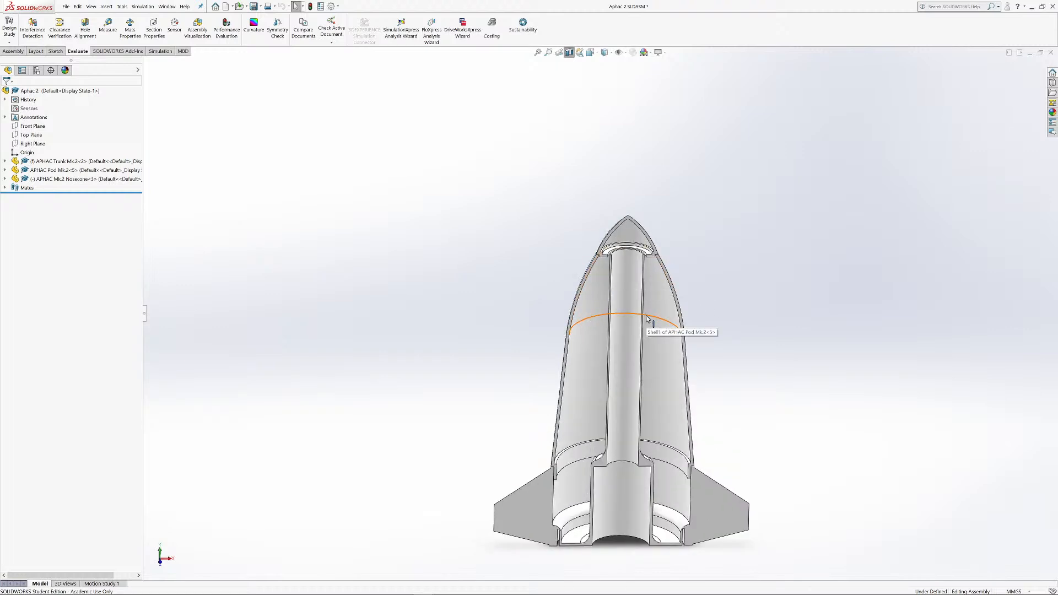
Step: Switch to the Lyrid.ork design in OpenRocket and check the properties of the nose cone's unspecified mass component
key("alt+Tab")
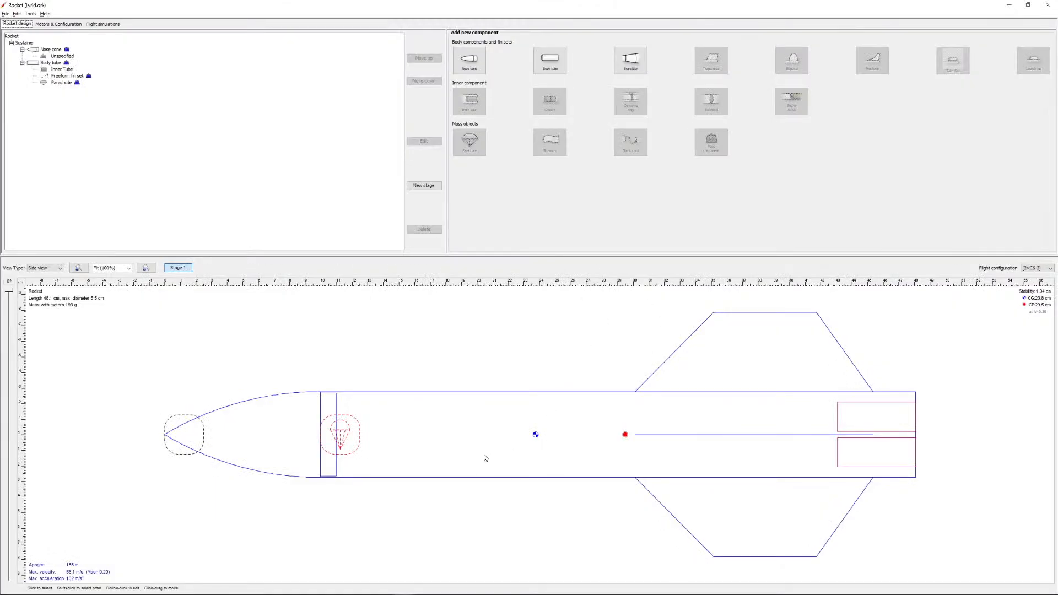
key("alt+Tab")
double_click(180, 420)
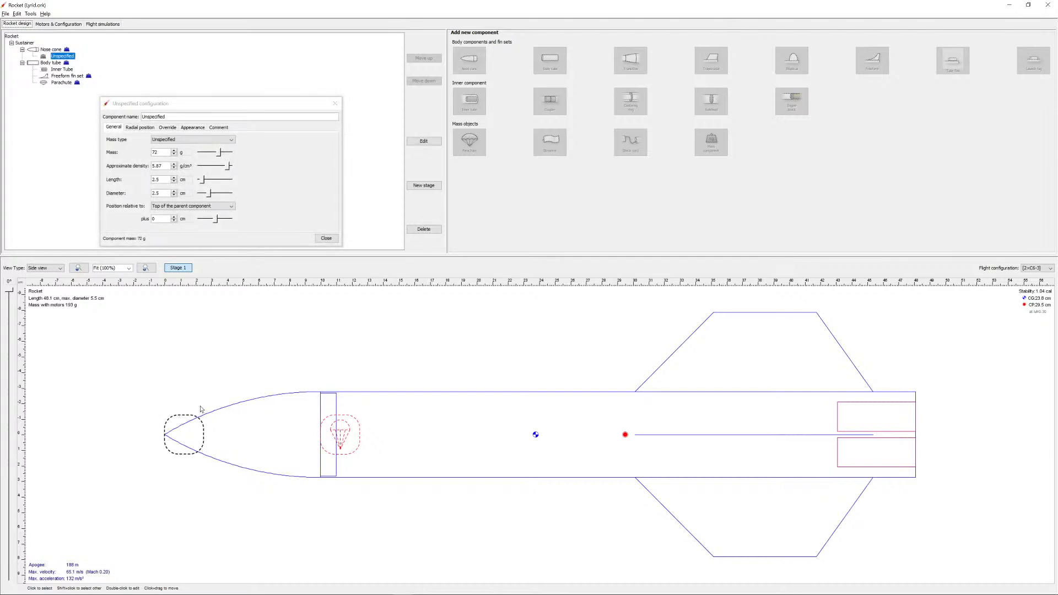
left_click(329, 239)
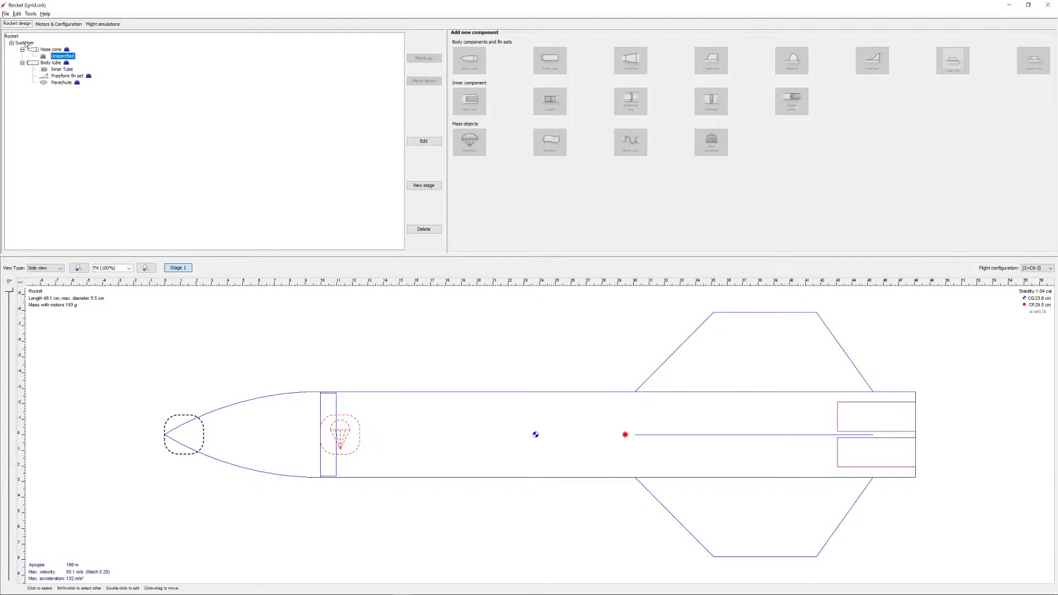
Step: Review the launch conditions of Simulation 2 and run that simulation again
left_click(102, 24)
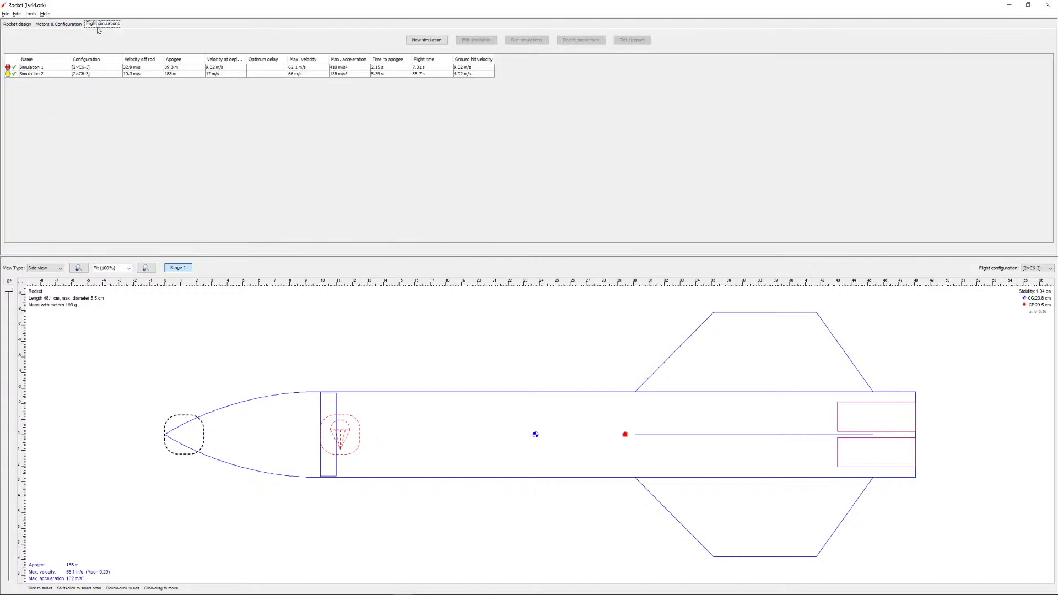
double_click(83, 74)
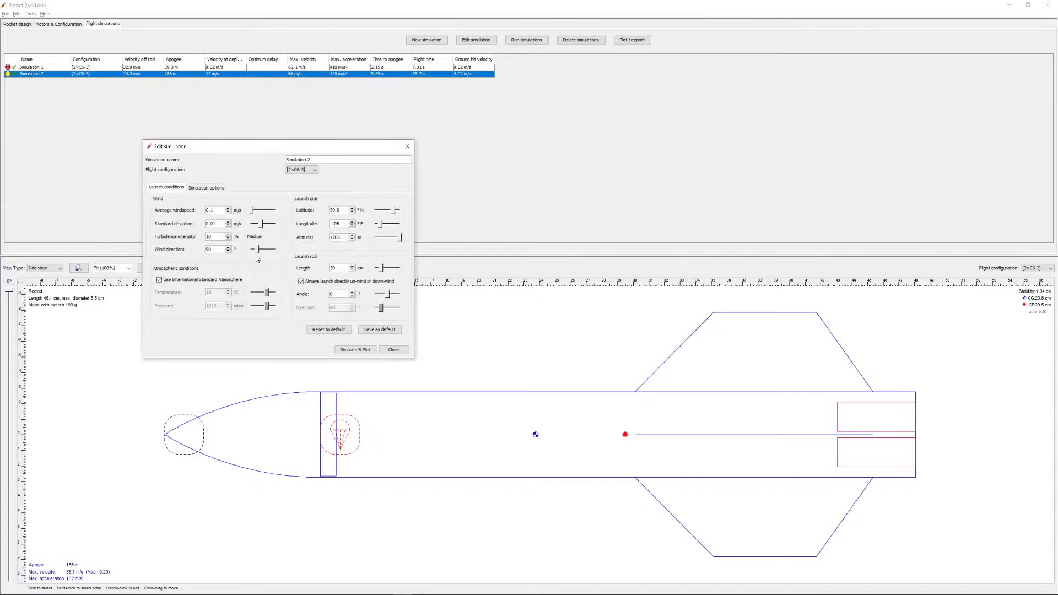
left_click(393, 350)
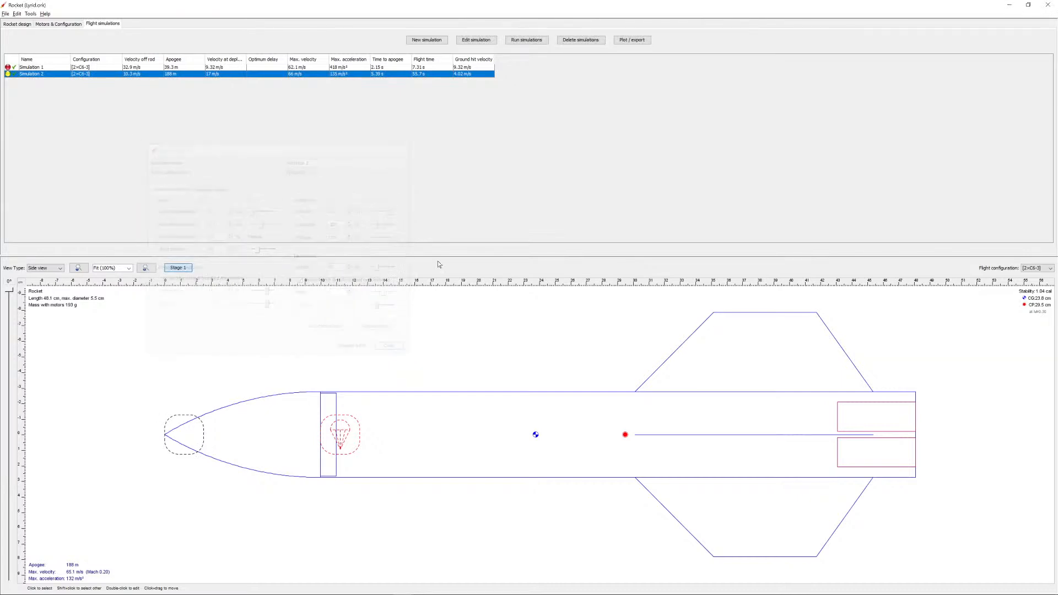
left_click(528, 40)
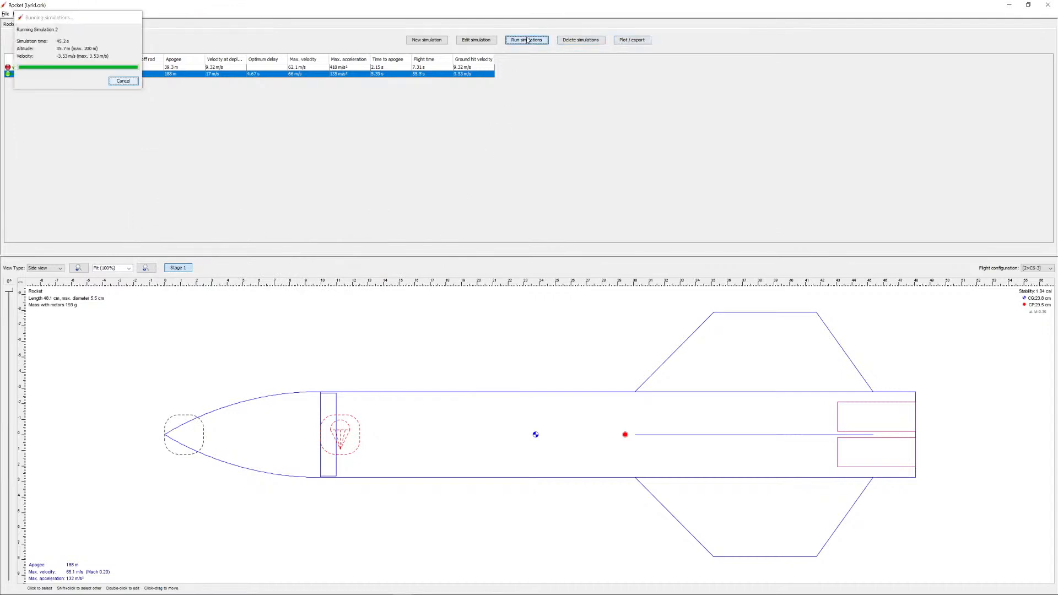
left_click(468, 69)
left_click(466, 74)
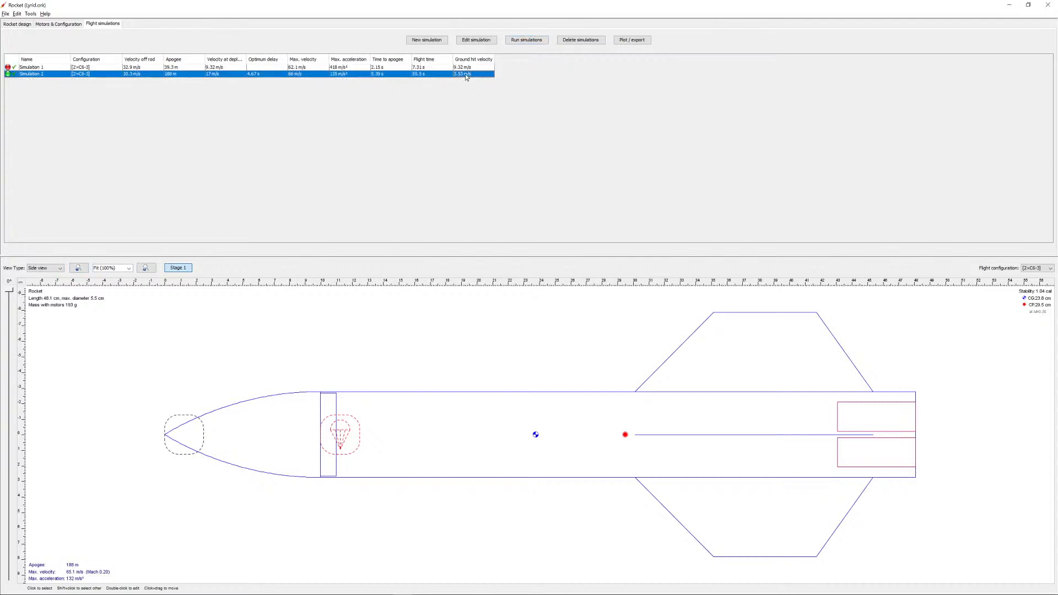
Step: Plot Simulation 2's vertical motion vs. time with vertical acceleration in G, examine the curves and close the plot
left_click_drag(28, 68, 31, 72)
left_click(31, 72)
double_click(32, 74)
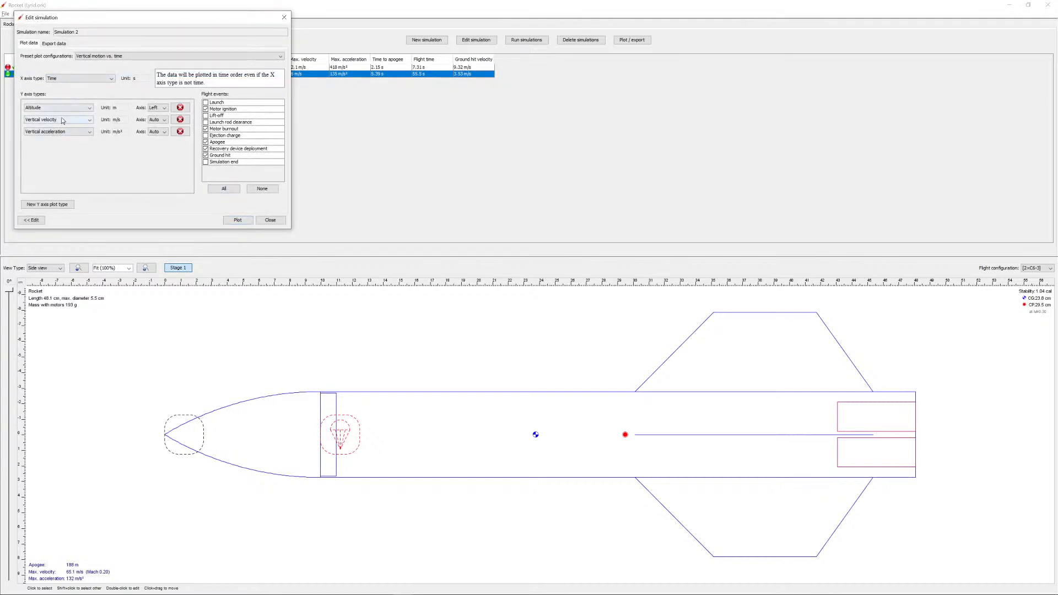
left_click(121, 132)
left_click(128, 160)
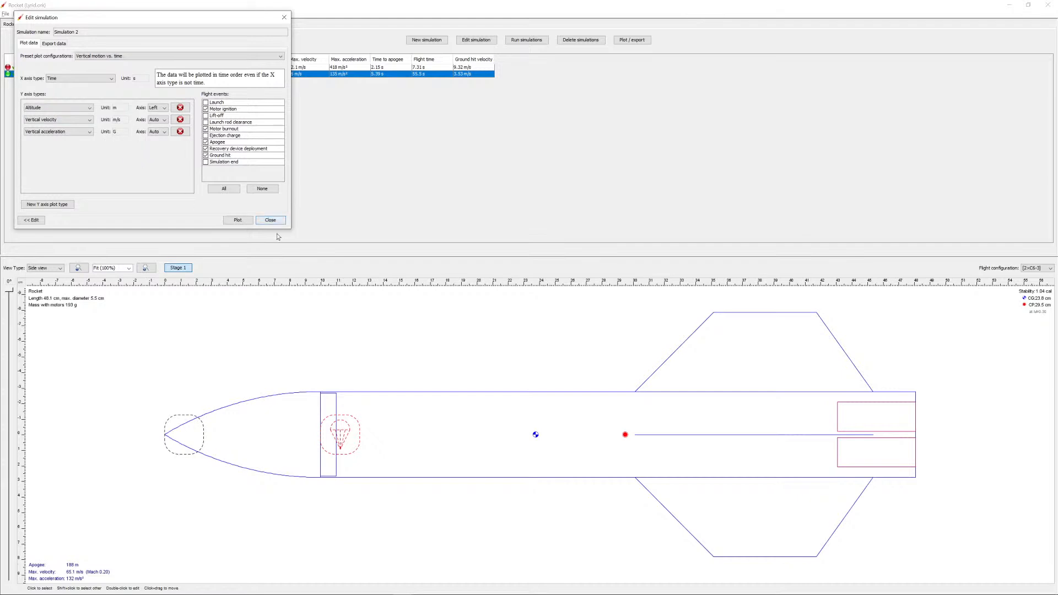
left_click(244, 222)
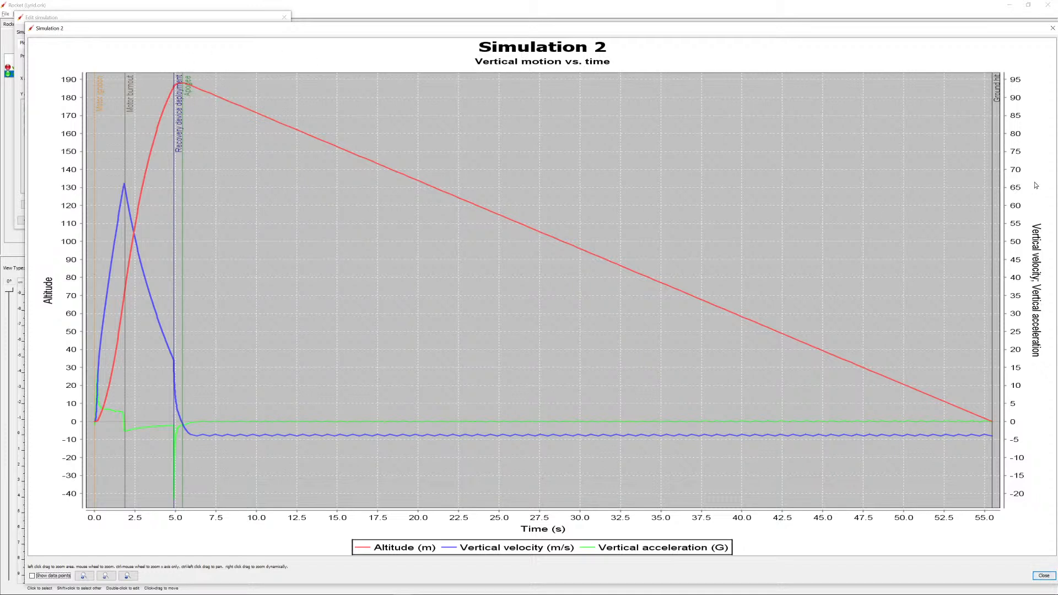
left_click_drag(825, 32, 752, 34)
left_click(979, 30)
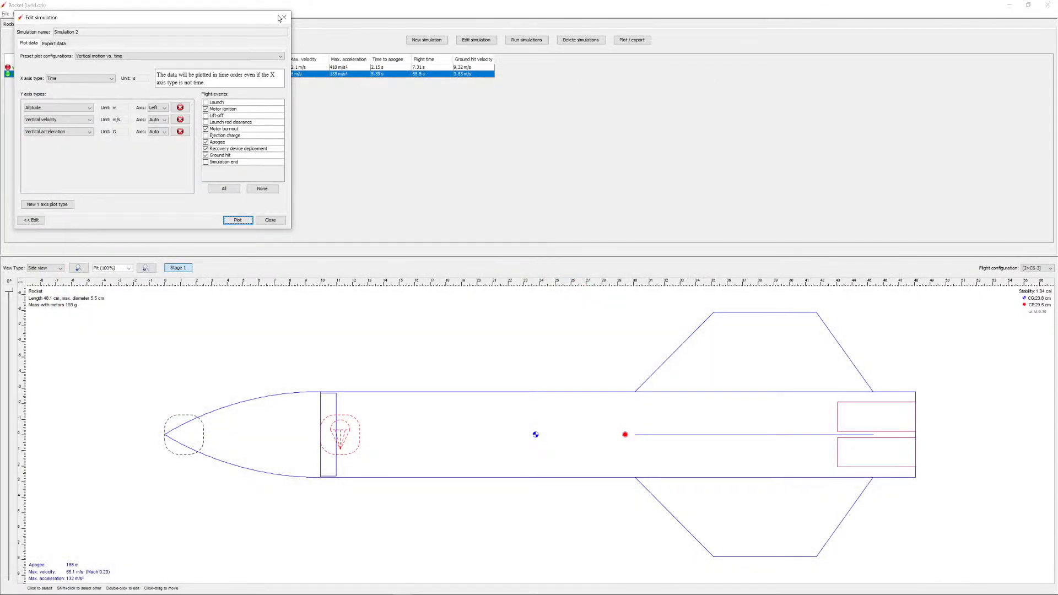
left_click(284, 17)
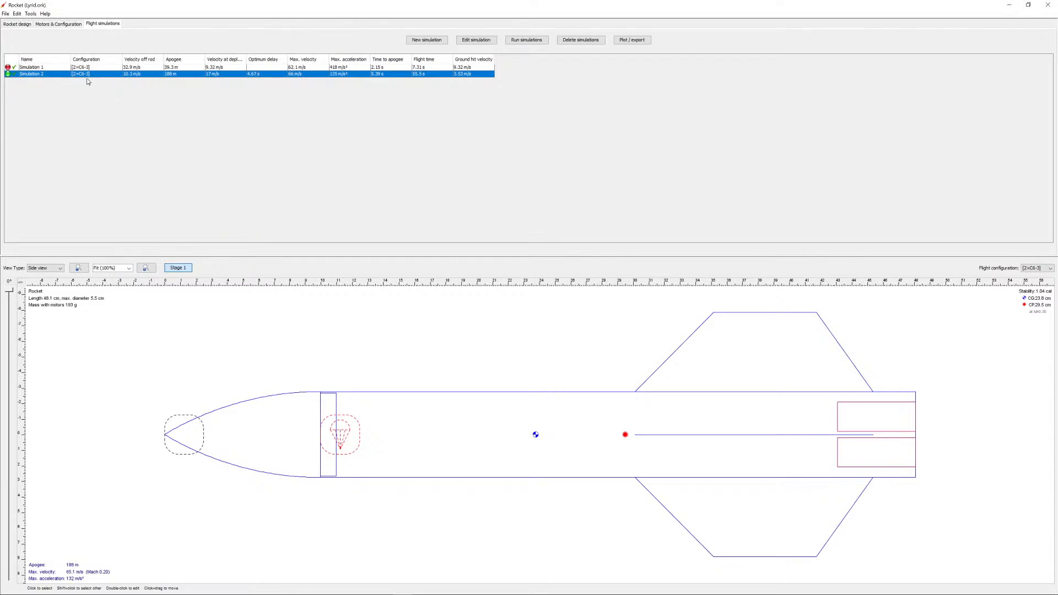
Step: Set the ejection charge delay of the inner tube's C6 motors to 5 seconds
left_click(55, 24)
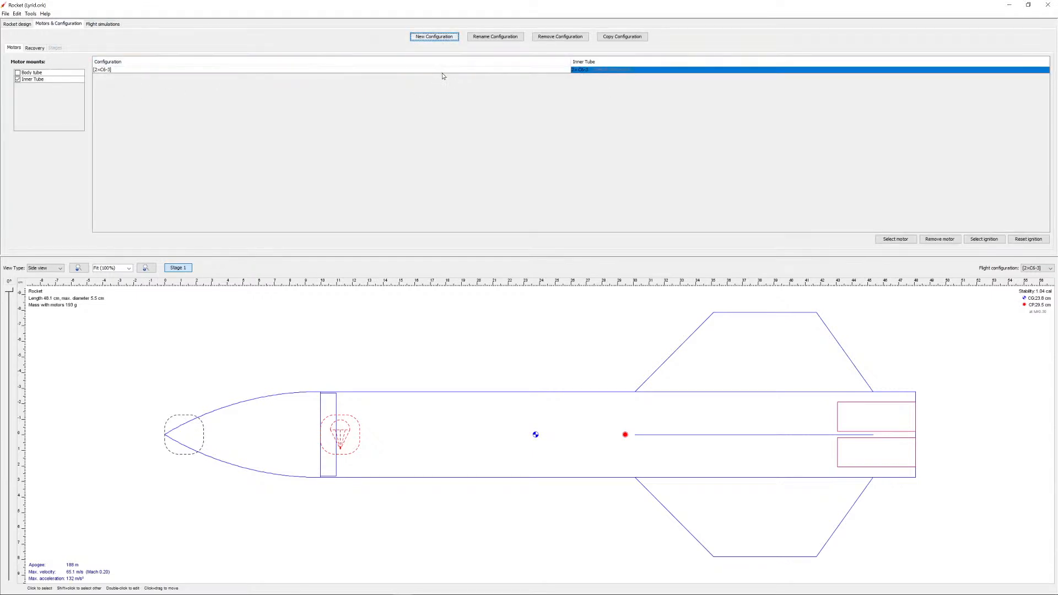
double_click(614, 75)
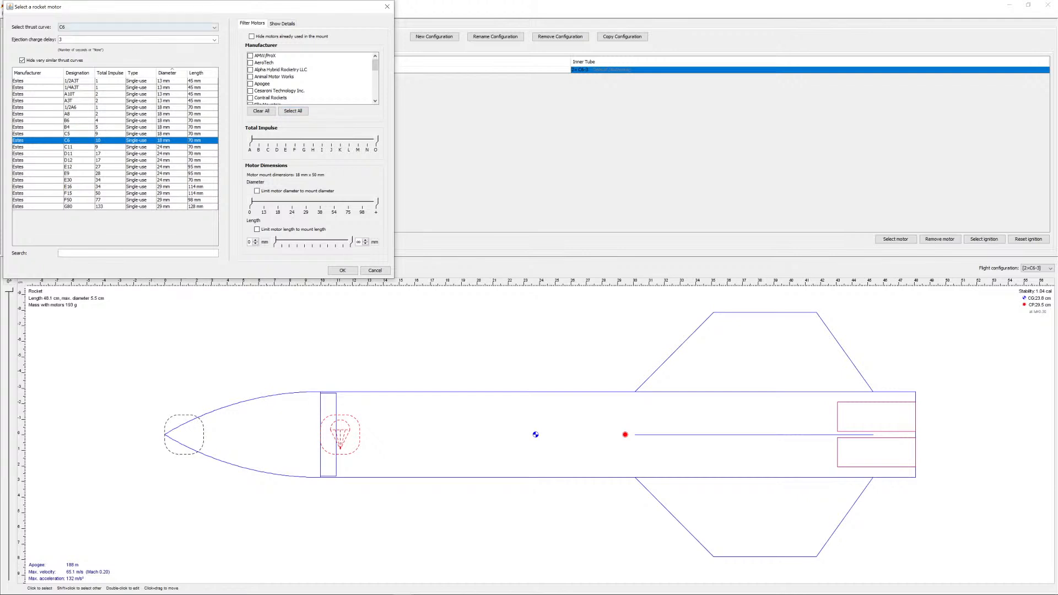
type("5")
left_click(342, 270)
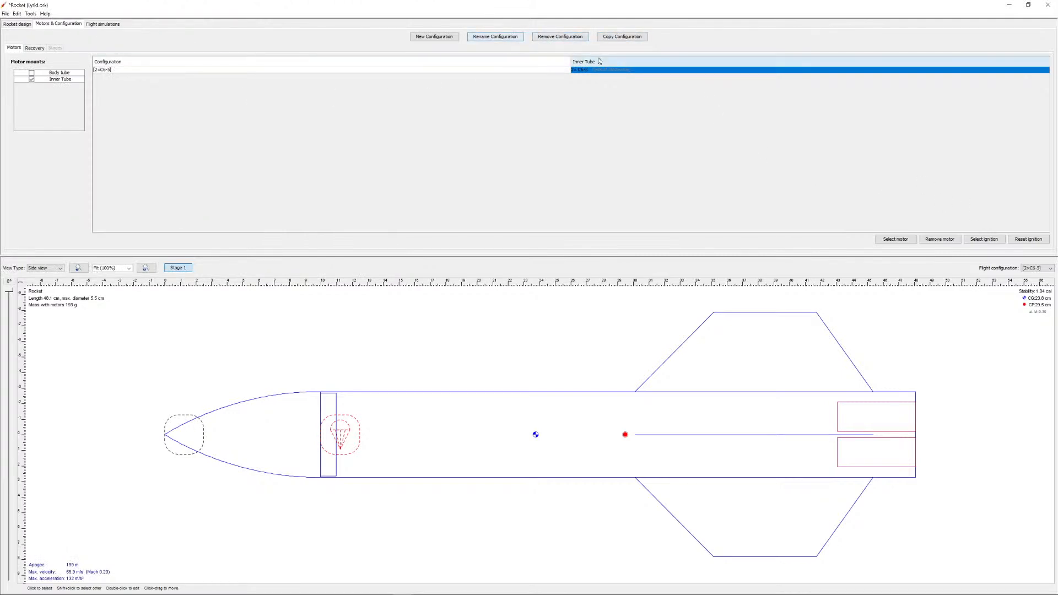
Step: Rerun Simulation 2 with the C6-5 motors and plot its vertical motion vs. time
left_click(103, 24)
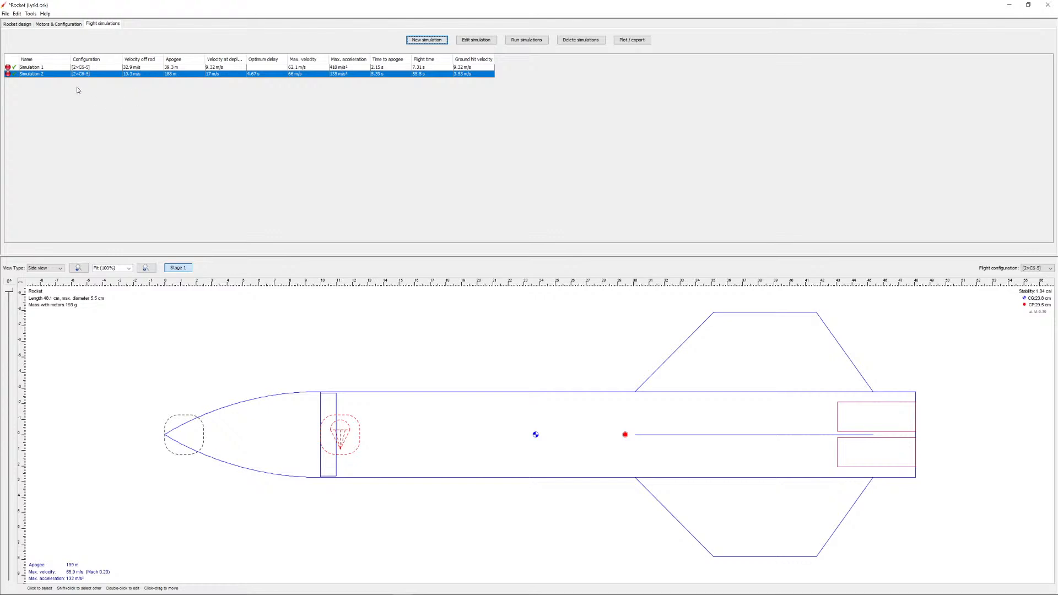
left_click(94, 73)
left_click(518, 41)
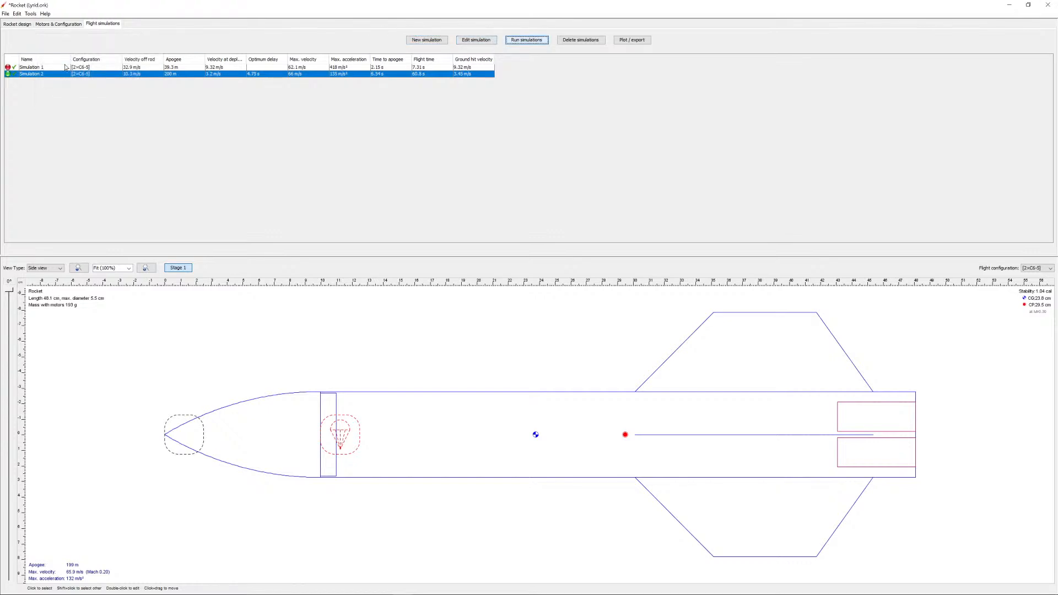
double_click(114, 74)
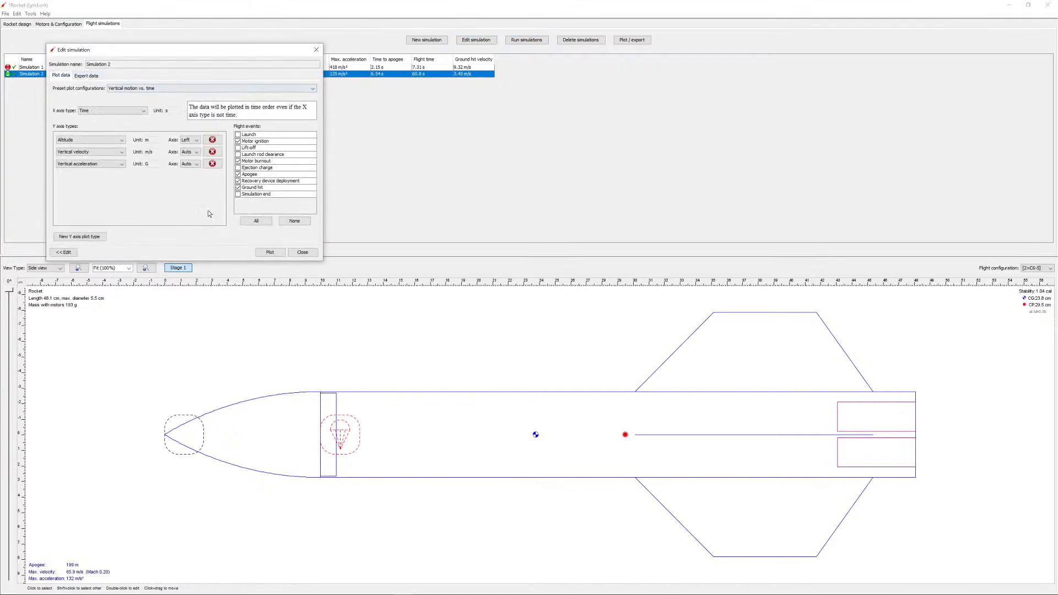
left_click(269, 252)
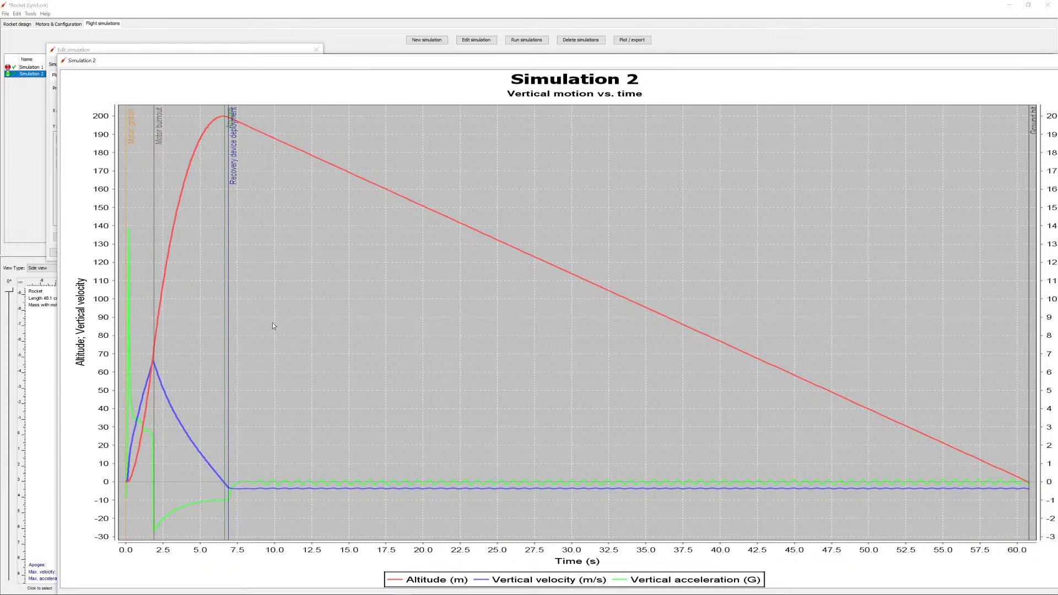
Step: Compare the LyridLonger.ork design and the Aphac 2 assembly in SOLIDWORKS with Lyrid's simulation plot
key("alt+Tab")
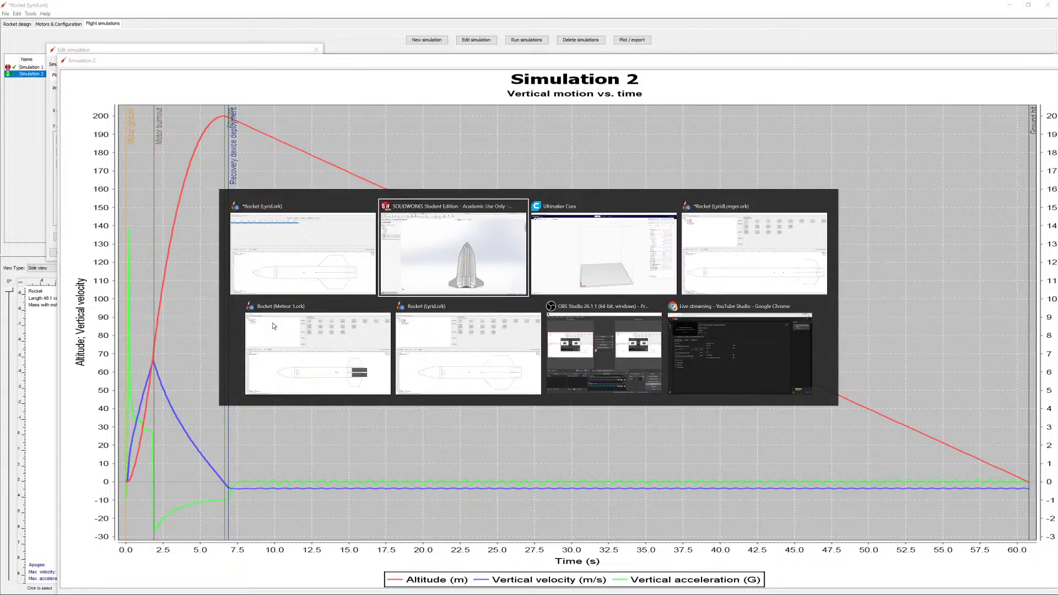
key("alt+Tab")
key("alt+Tab")
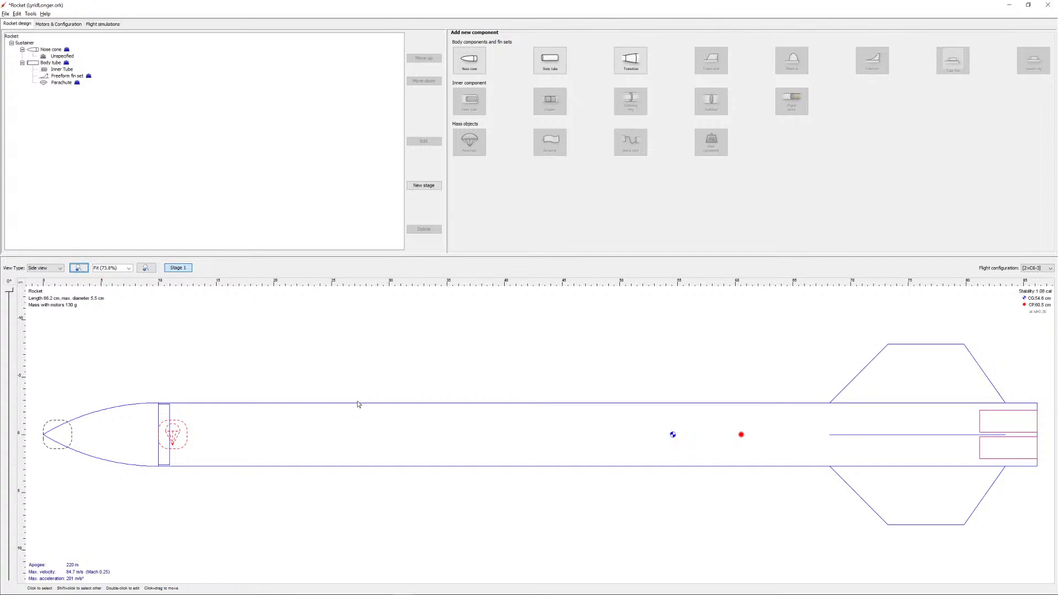
key("alt+Tab")
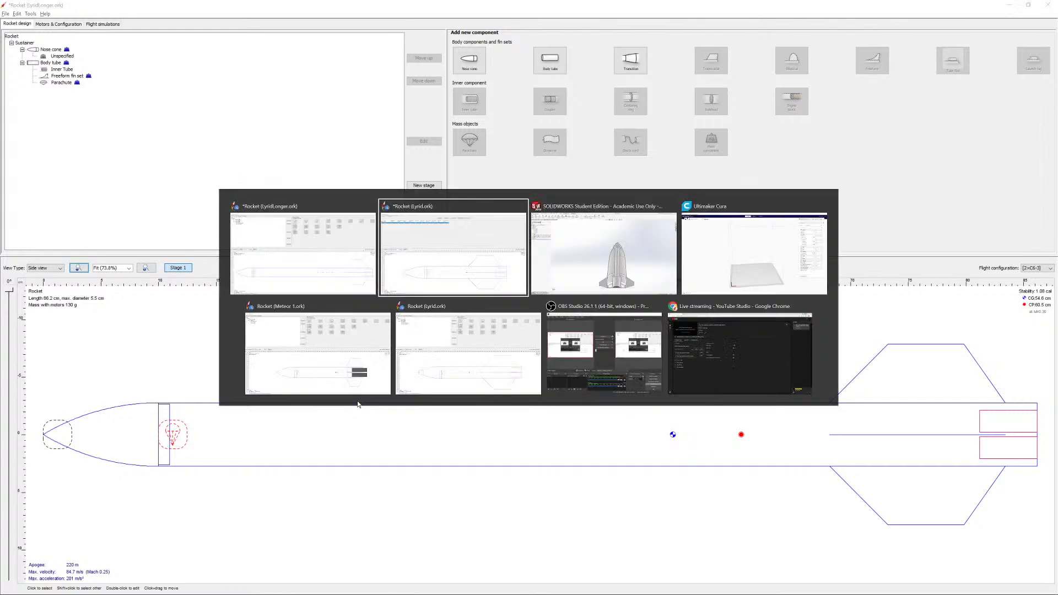
key("alt+Tab")
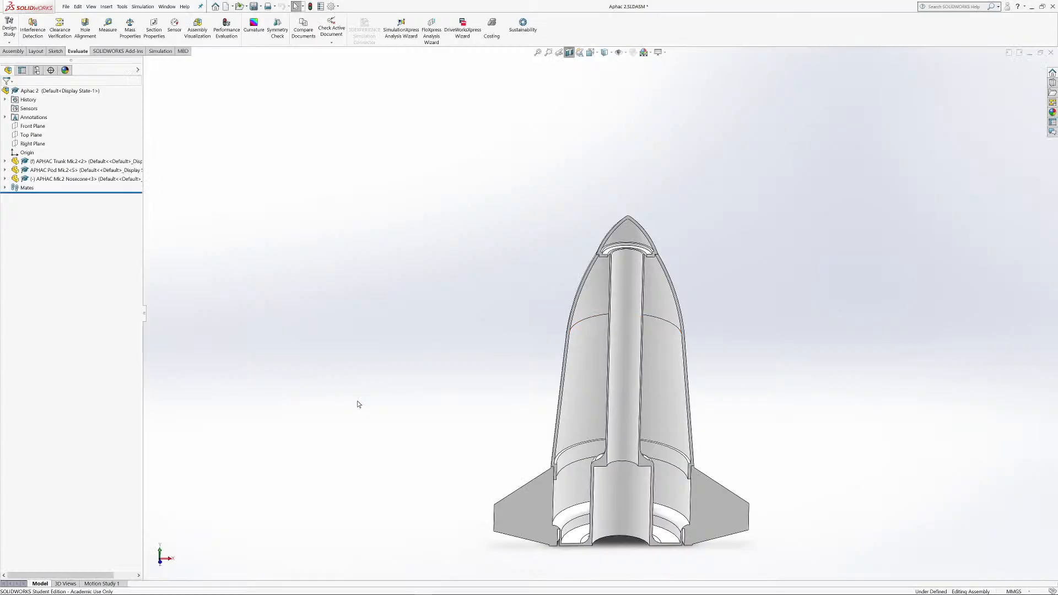
key("alt+Tab")
key("alt+Tab")
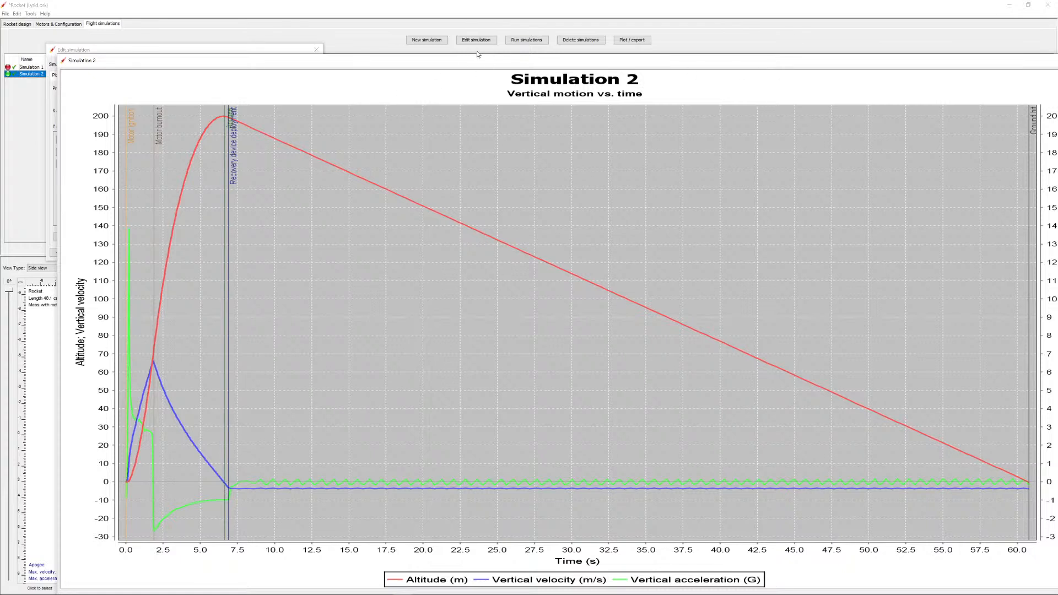
Step: Check the inner tube's motor configuration in LyridLonger.ork, and return to Lyrid.ork to replot Simulation 2's vertical motion vs. time
left_click_drag(482, 61, 423, 64)
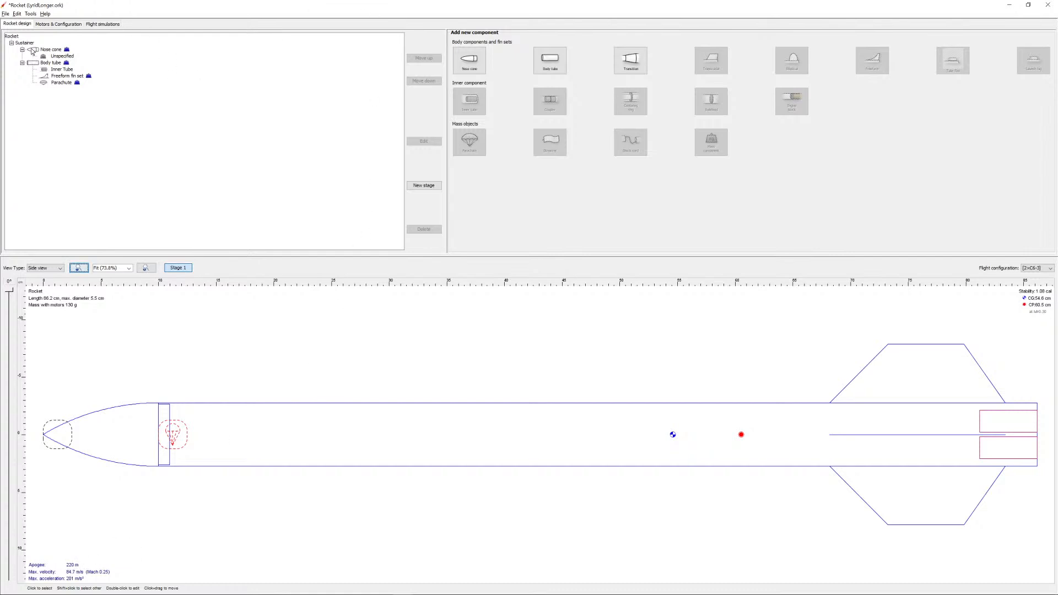
left_click(55, 24)
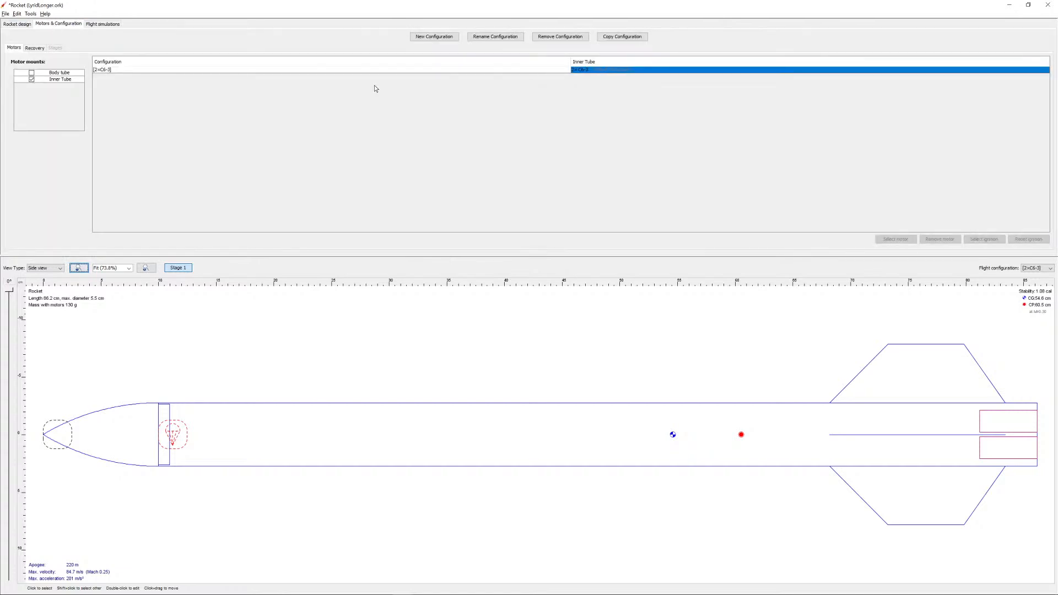
left_click(633, 71)
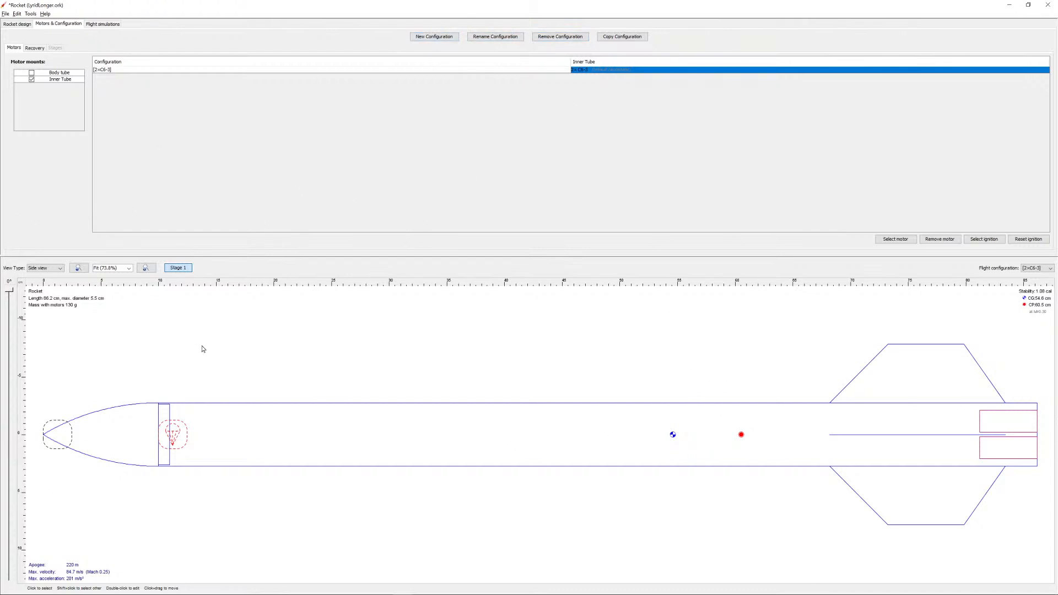
key("alt+Tab")
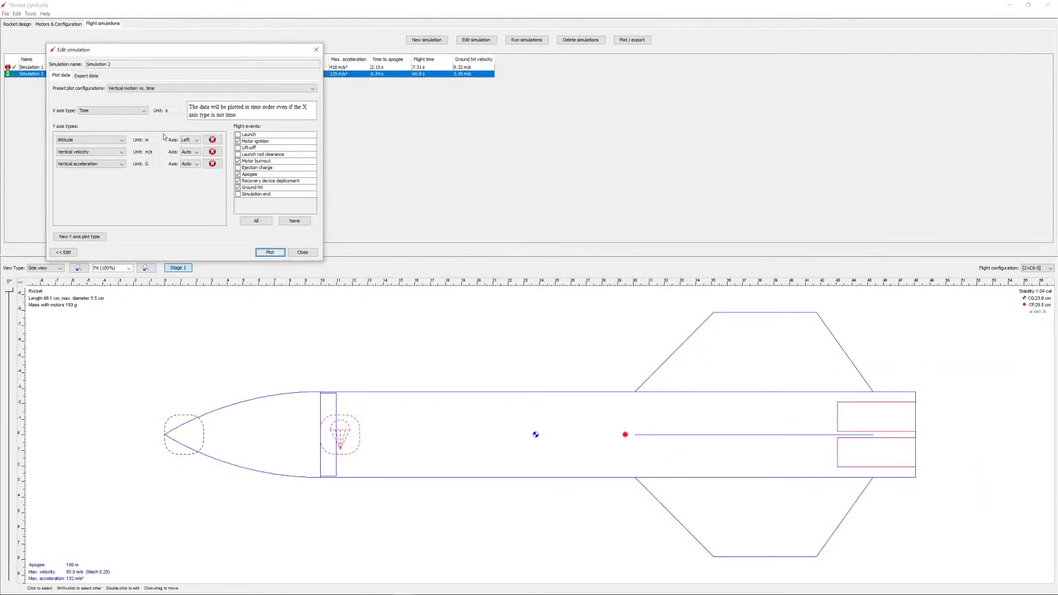
left_click(270, 252)
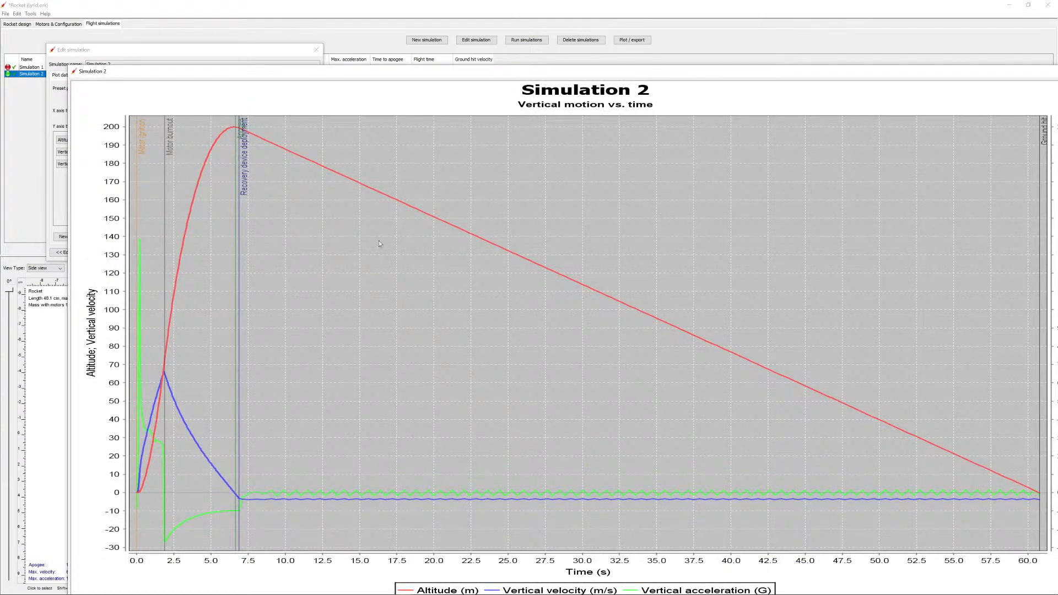
Step: Examine the full time range of Lyrid's Simulation 2 plot, close it and switch to LyridLonger.ork
left_click_drag(850, 71, 643, 71)
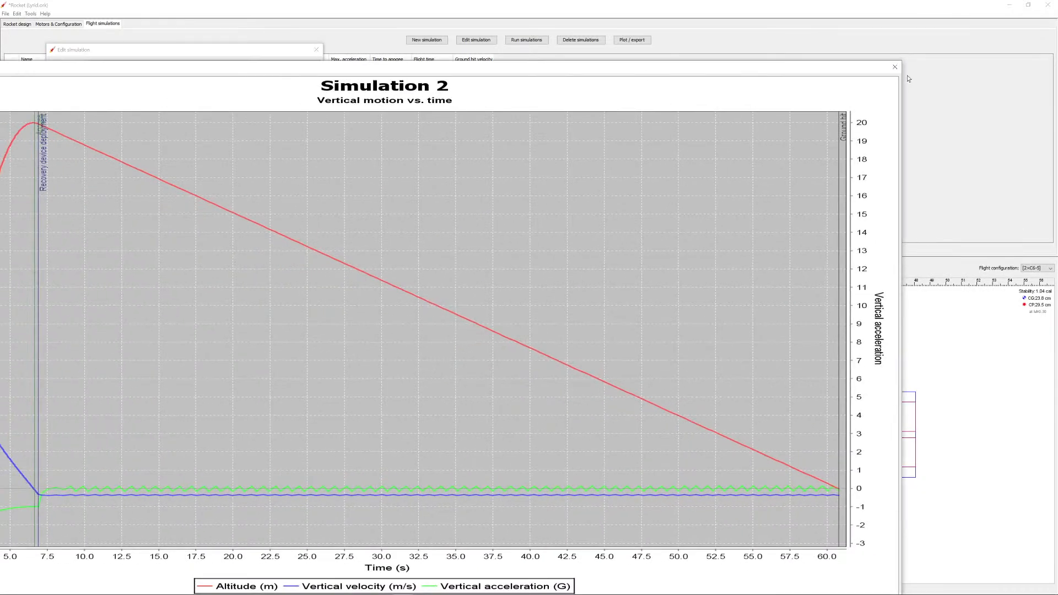
left_click(894, 66)
key("alt+Tab")
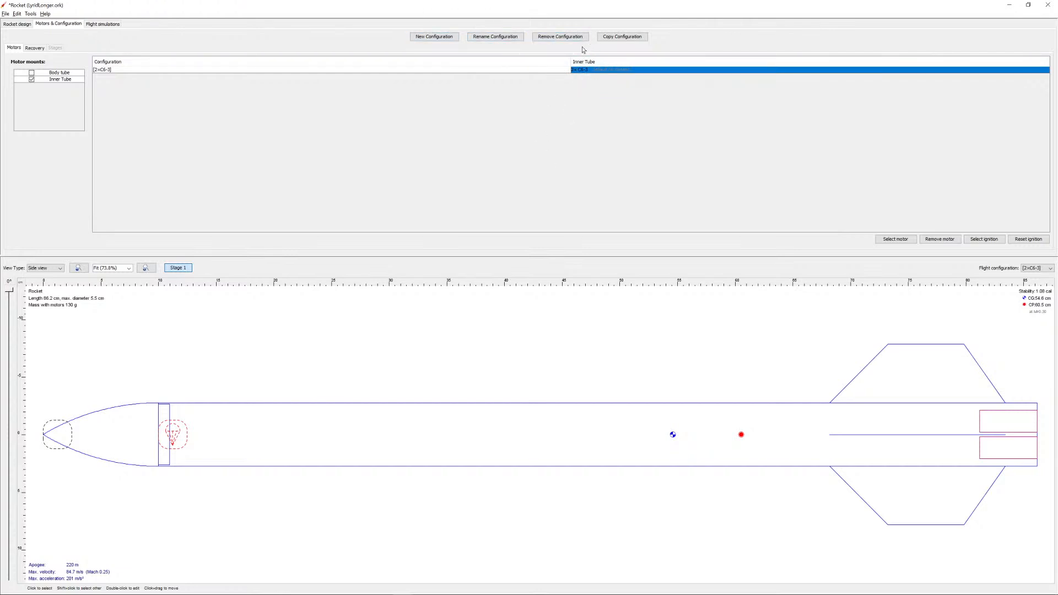
Step: Create Simulation 3 in LyridLonger.ork with the 2×C6-3 configuration, run it and plot its vertical motion vs. time
left_click(94, 25)
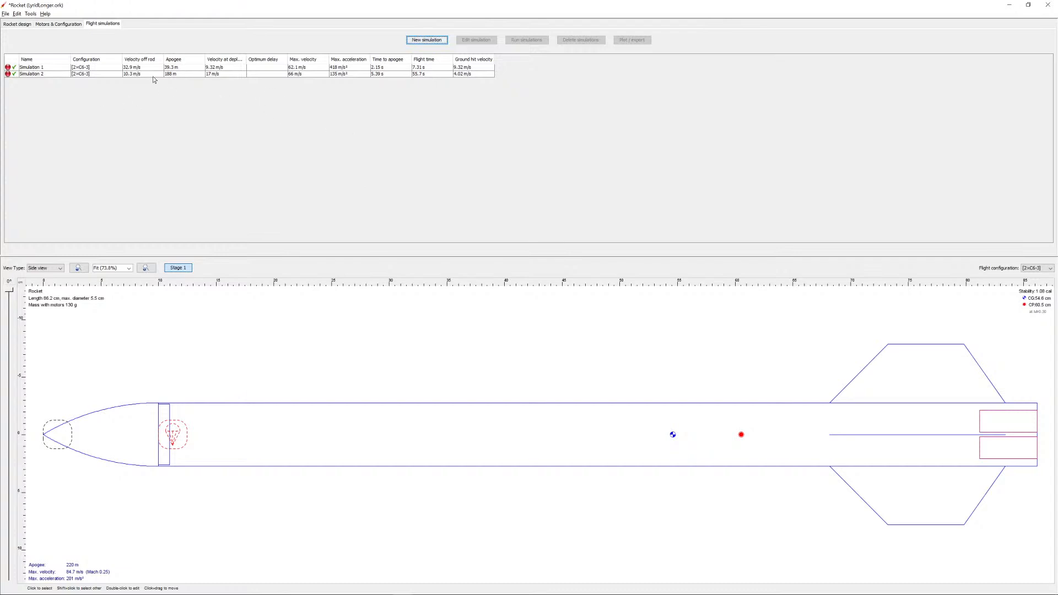
left_click(427, 40)
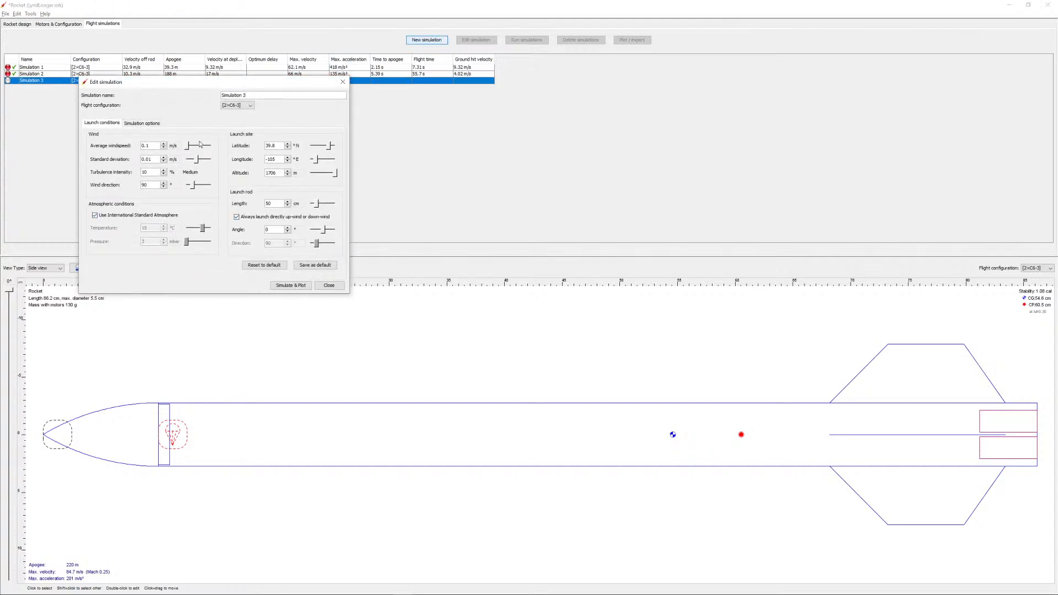
left_click(142, 123)
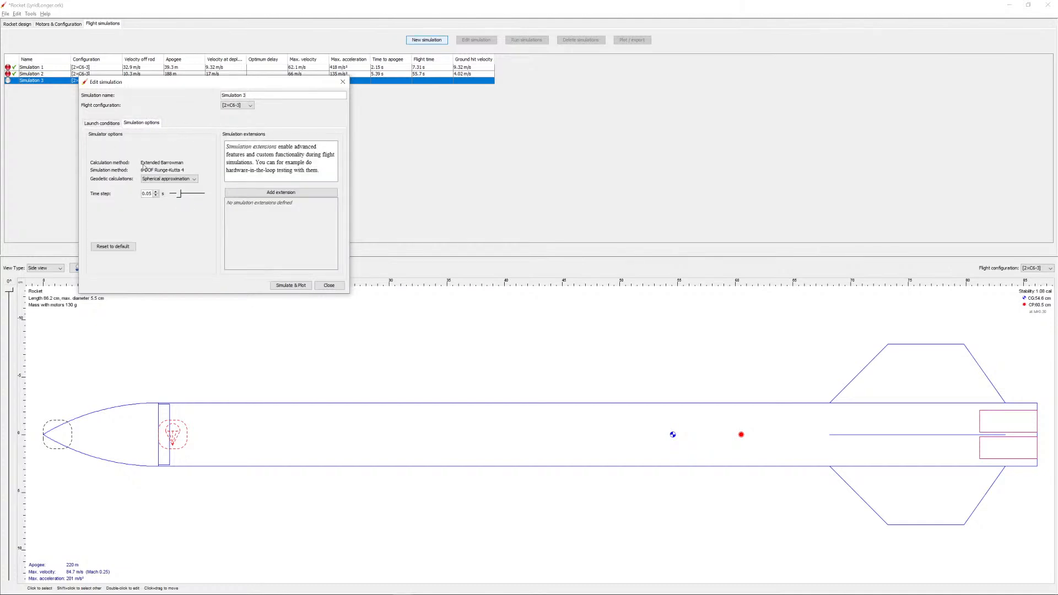
left_click(296, 285)
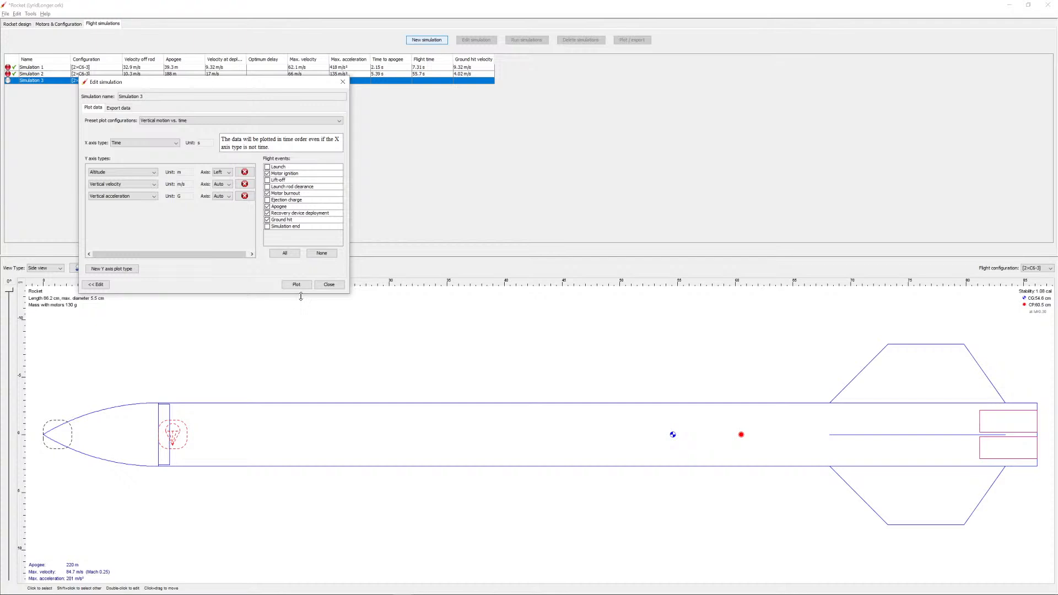
left_click(308, 287)
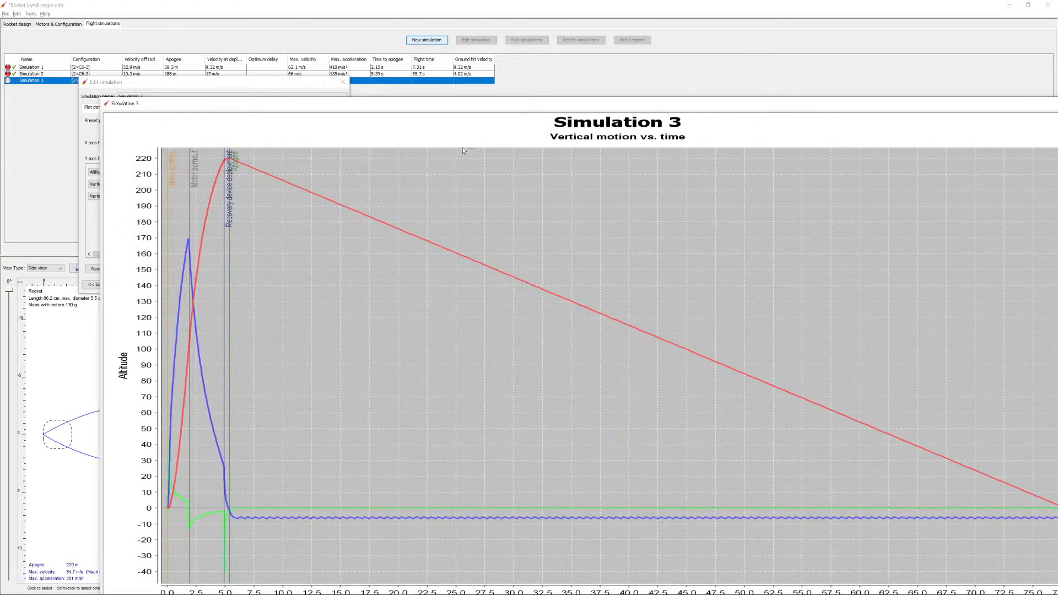
Step: Examine Simulation 3's flight curves from motor ignition to ground hit, and close the plot and simulation editor
left_click_drag(518, 98, 468, 28)
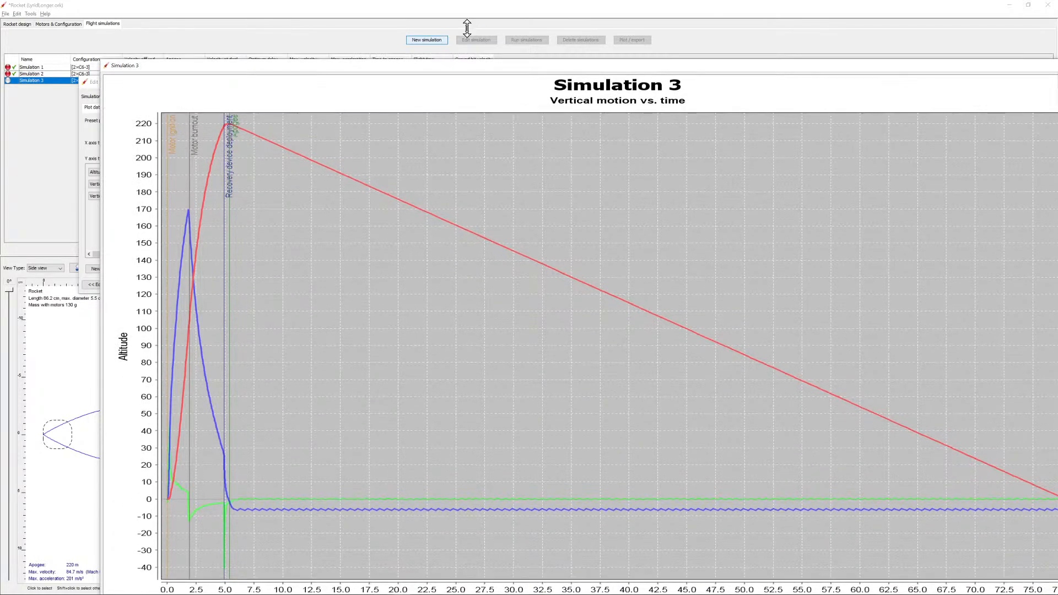
left_click_drag(420, 69, 375, 36)
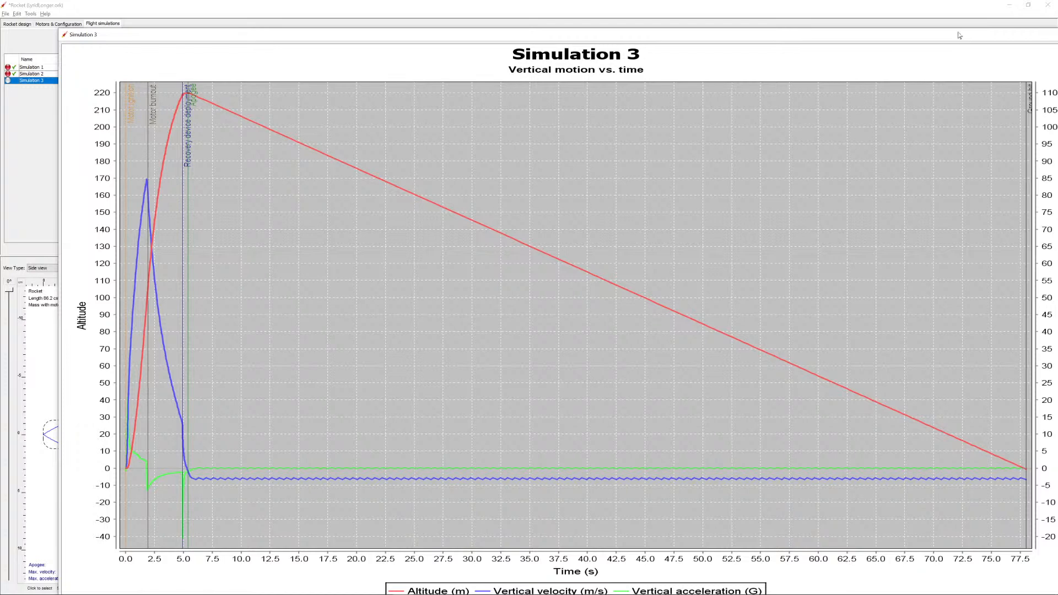
left_click_drag(956, 32, 909, 34)
left_click_drag(811, 44, 755, 61)
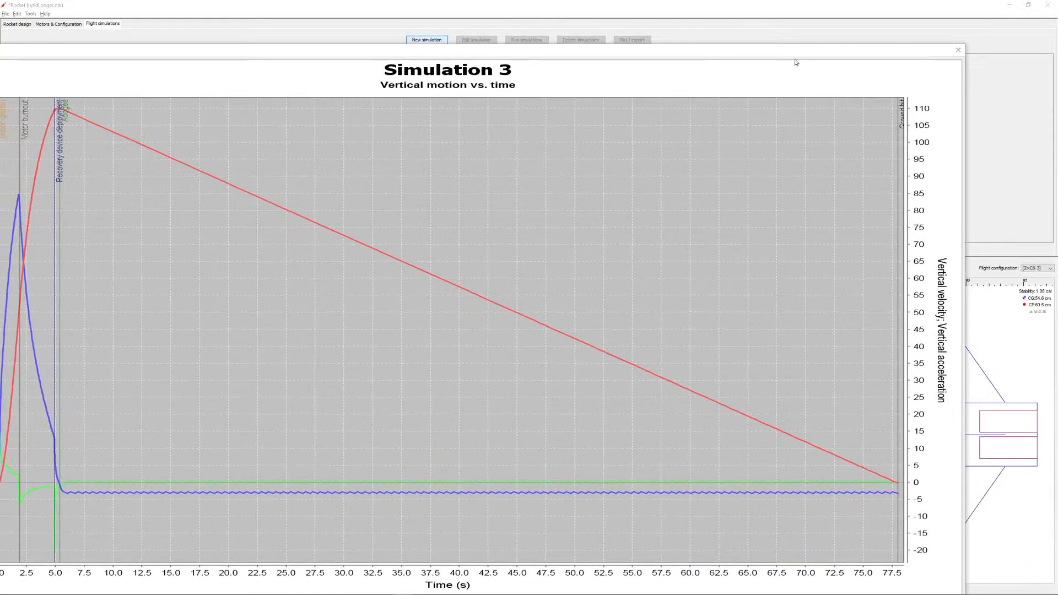
left_click(959, 53)
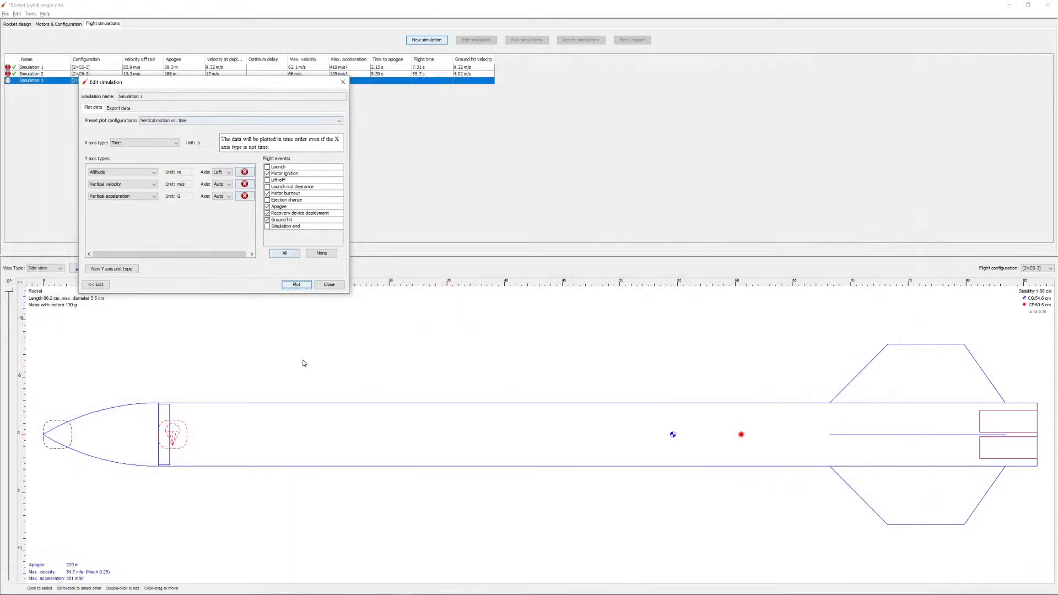
left_click(342, 82)
Step: Set the ejection charge delay of LyridLonger's inner tube C6 motors to 5 seconds
left_click(46, 23)
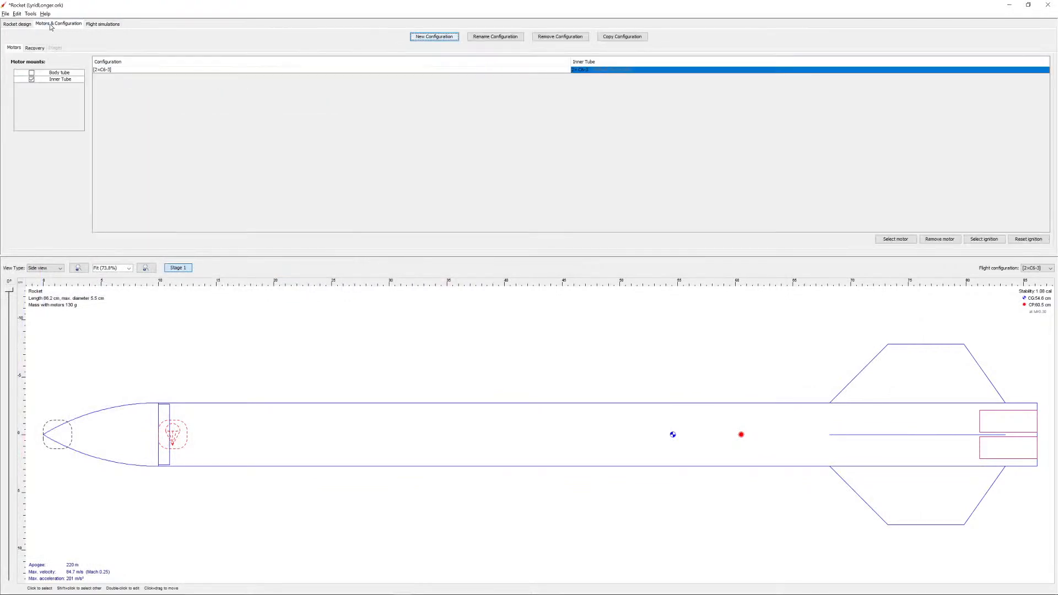
double_click(577, 72)
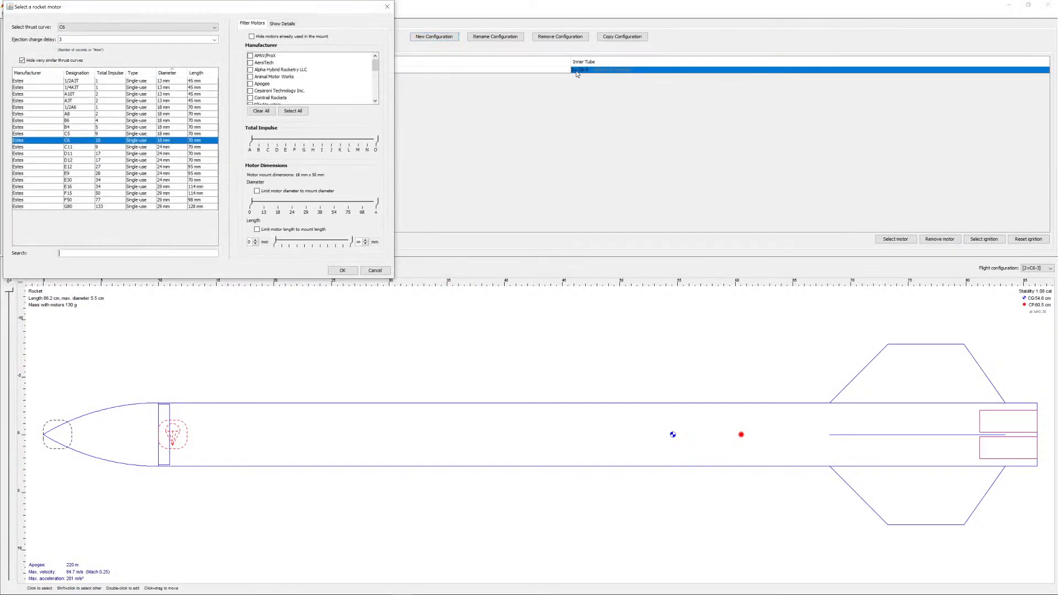
double_click(151, 39)
type("5")
left_click(341, 269)
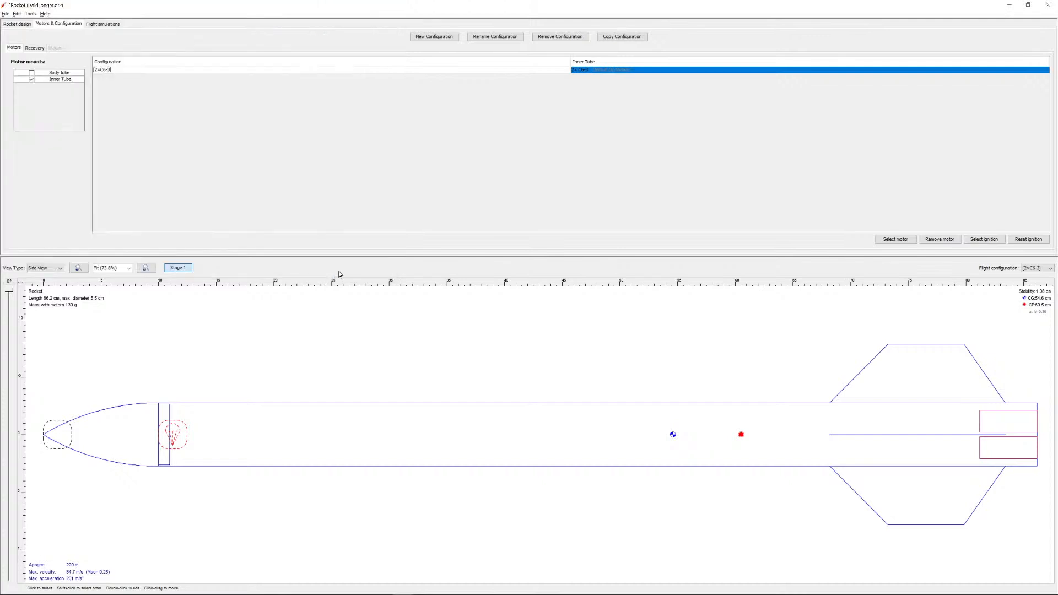
Step: Rerun Simulation 3 with the C6-5 motors and review its vertical motion vs. time plot
left_click(100, 24)
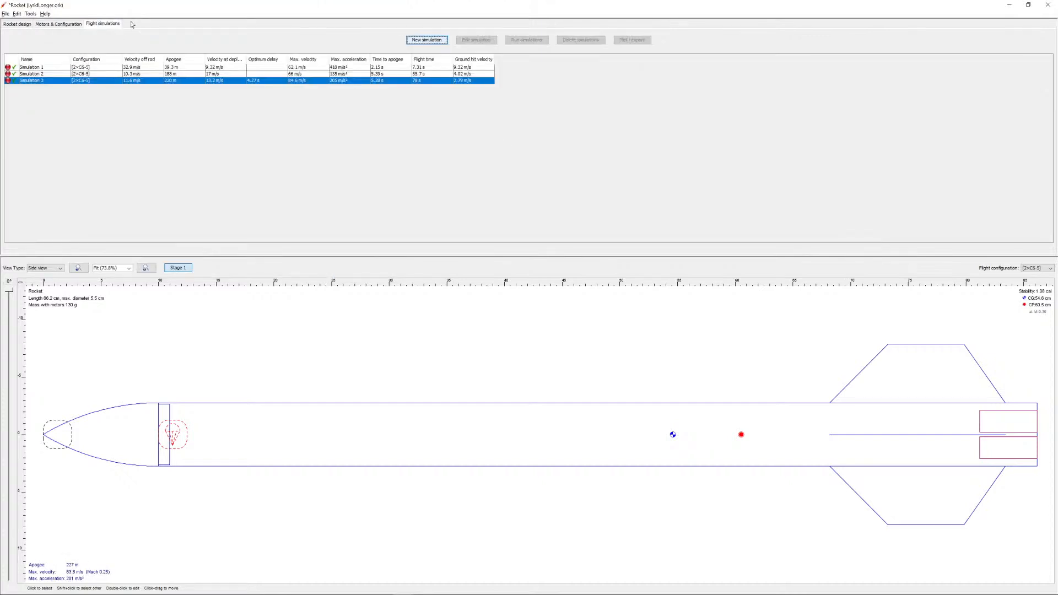
double_click(432, 83)
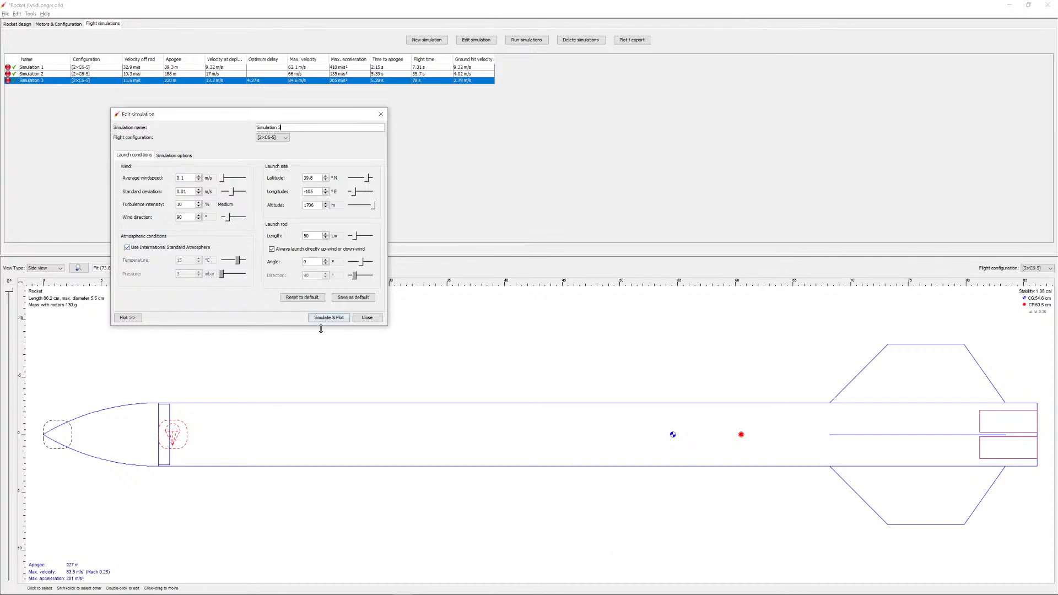
left_click(326, 318)
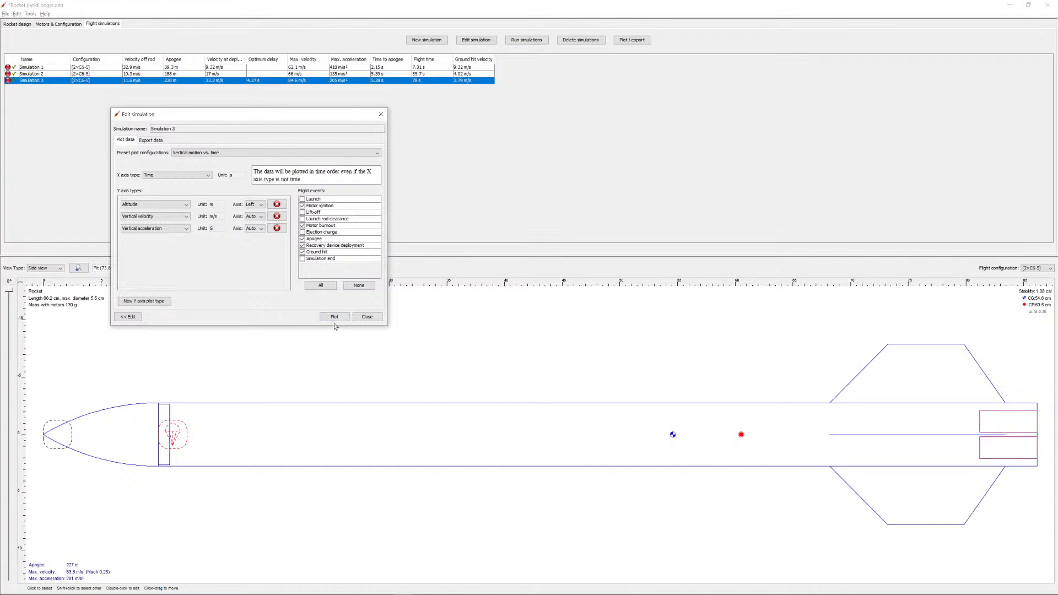
left_click(333, 317)
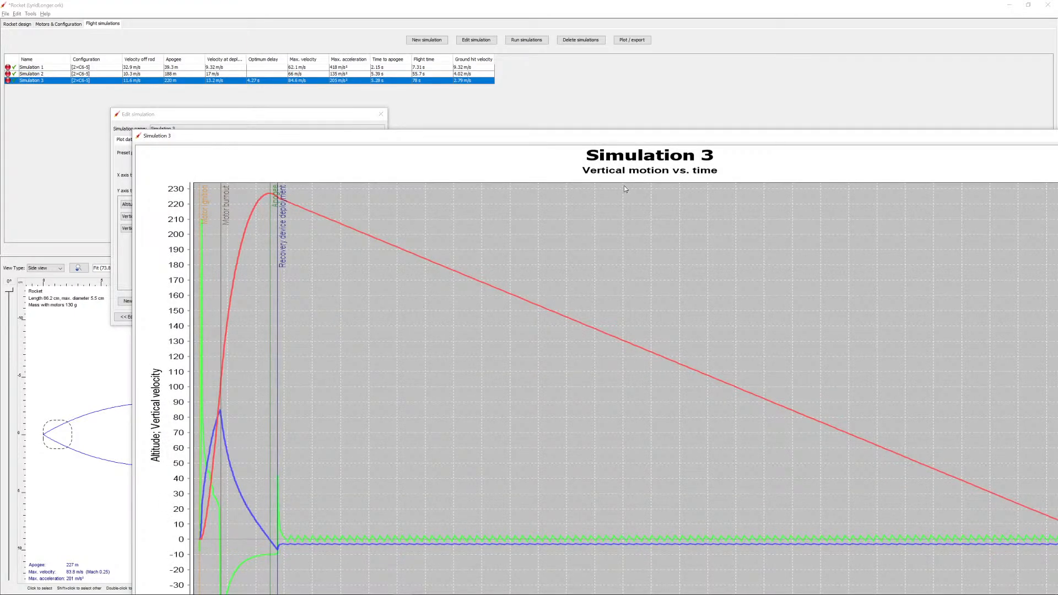
left_click_drag(644, 139, 589, 16)
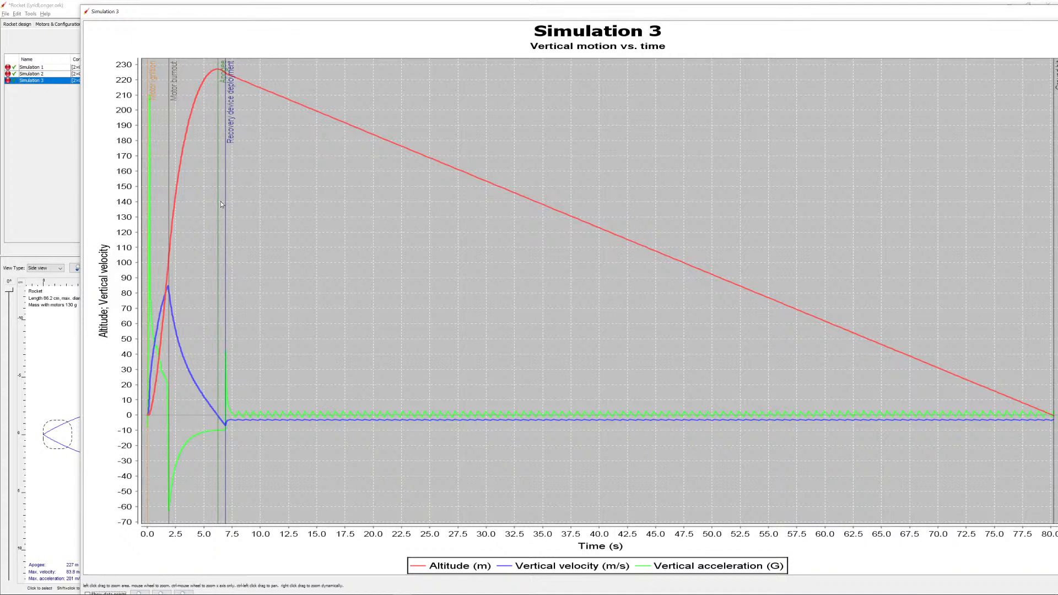
double_click(246, 11)
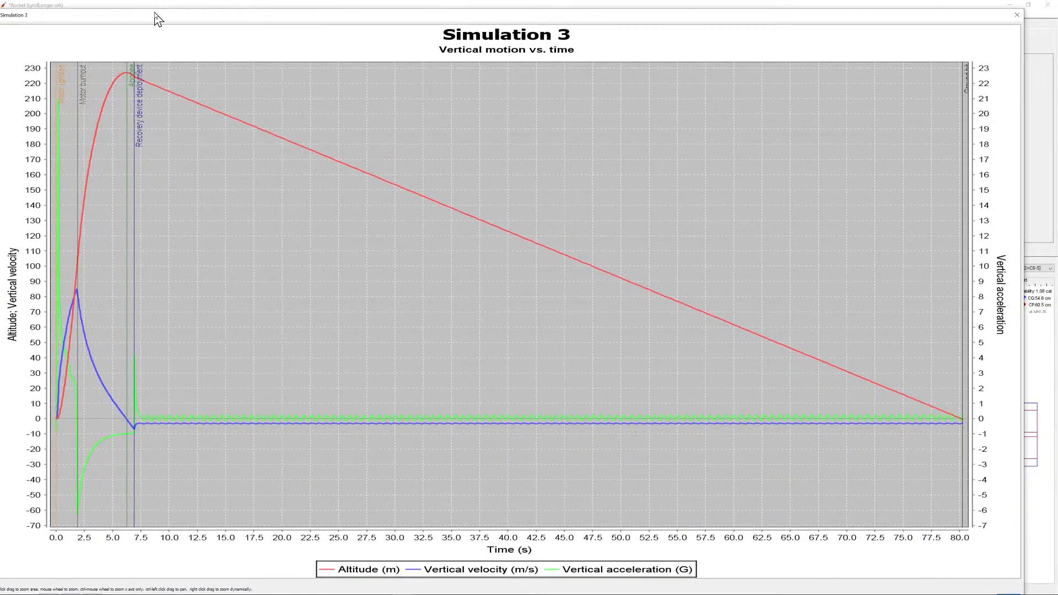
left_click(1017, 14)
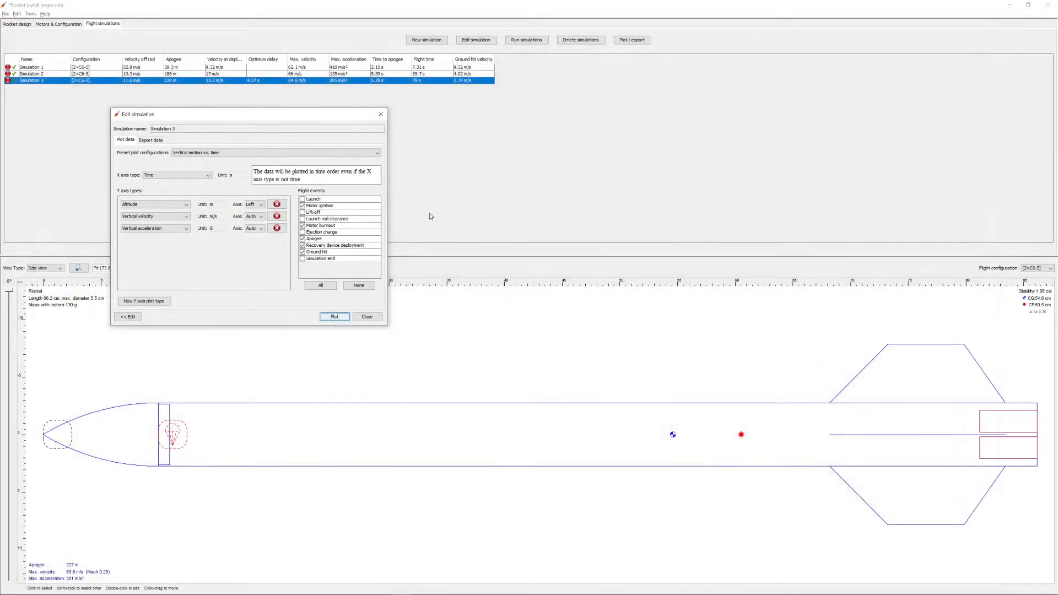
left_click(365, 316)
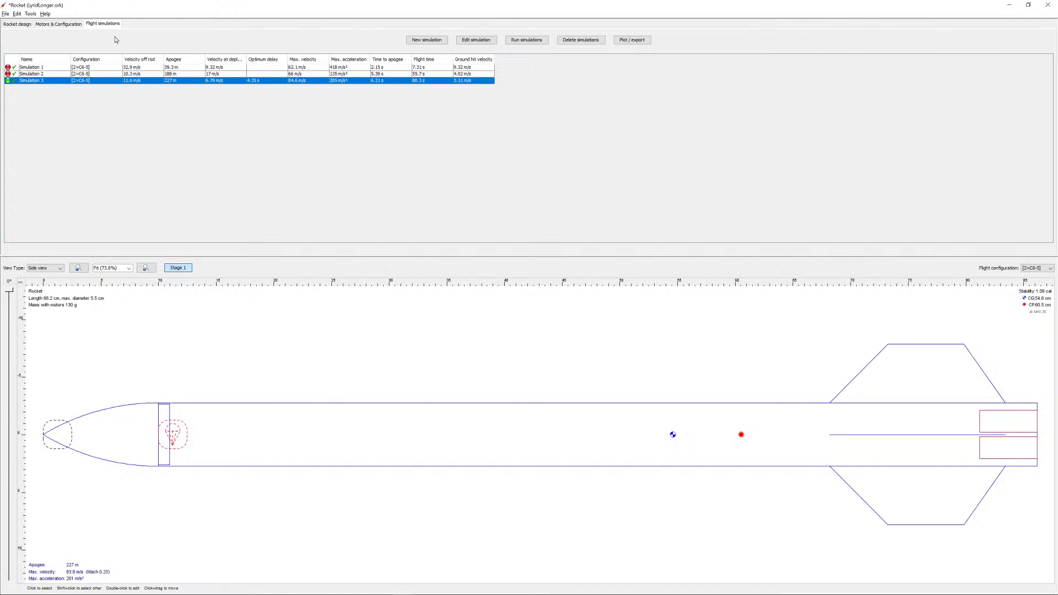
Step: Replot Simulation 3's vertical motion vs. time without rerunning it, and examine apogee and recovery device deployment
double_click(296, 80)
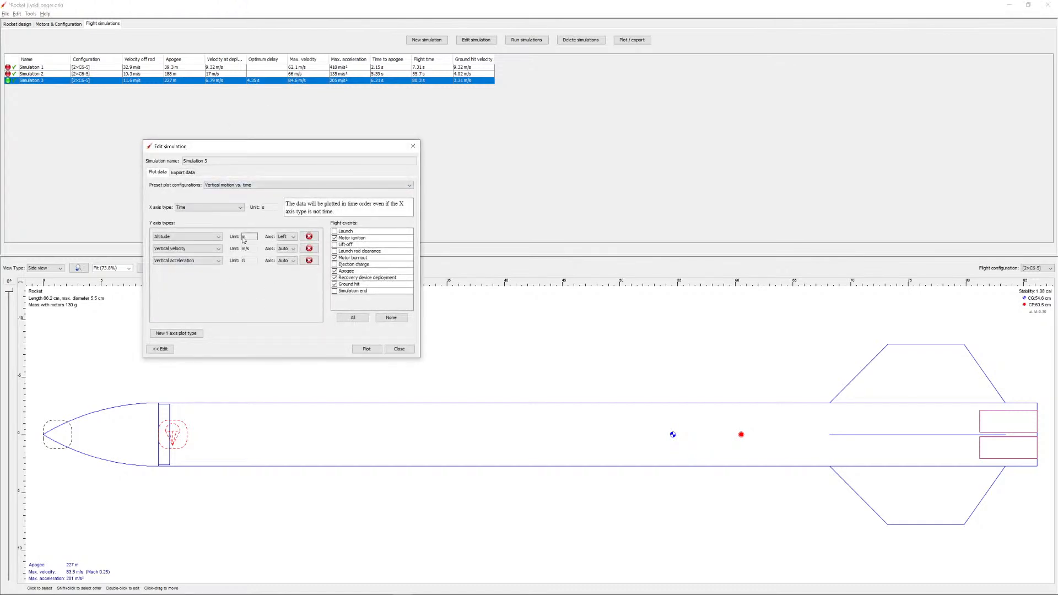
left_click(369, 349)
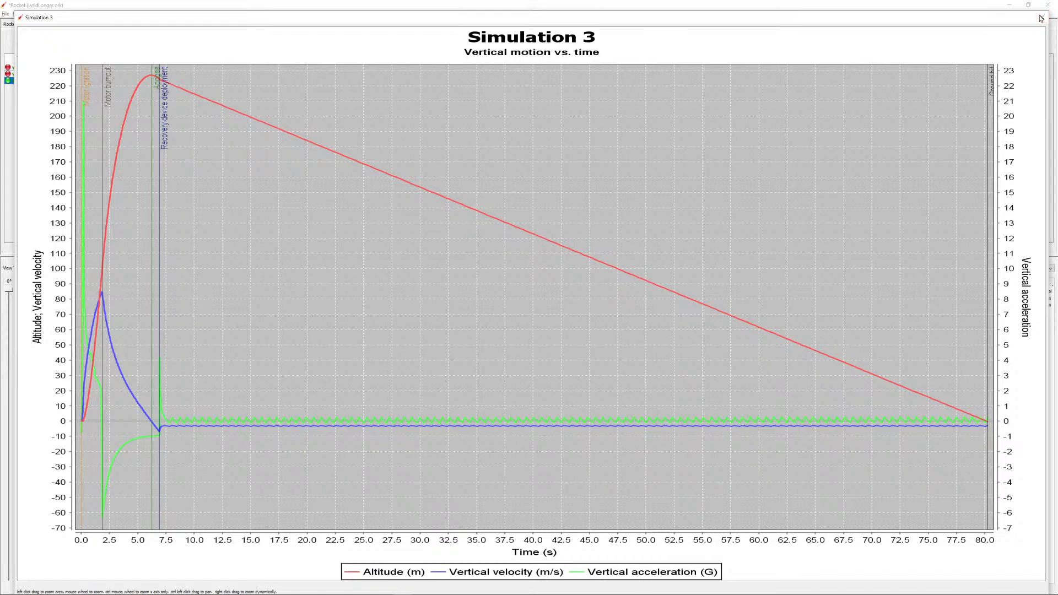
left_click(1046, 20)
left_click(411, 348)
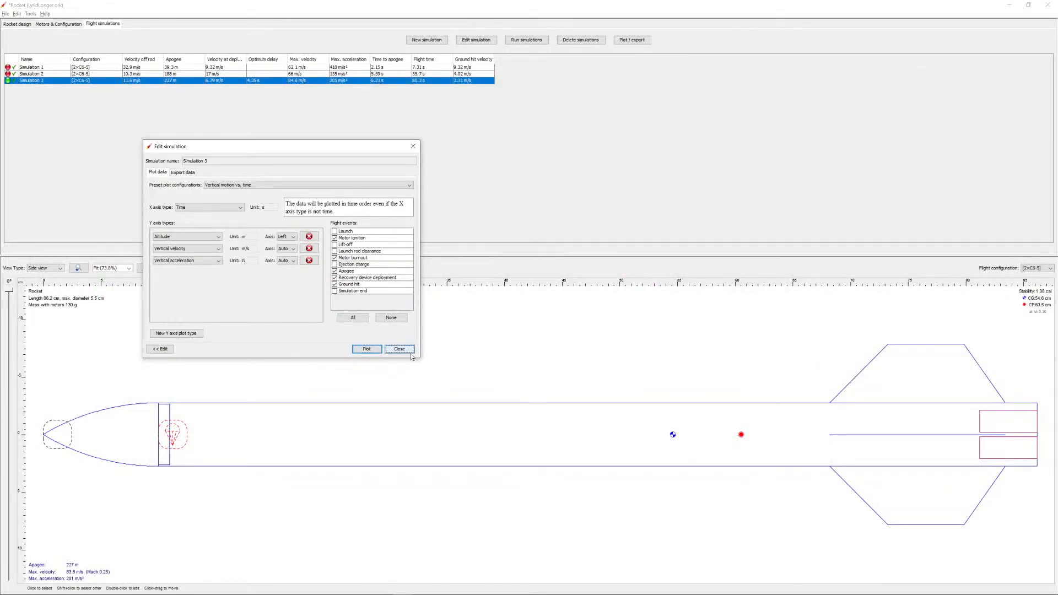
Step: Review the parachute's canopy, shroud line and deployment settings in the rocket design
left_click(15, 25)
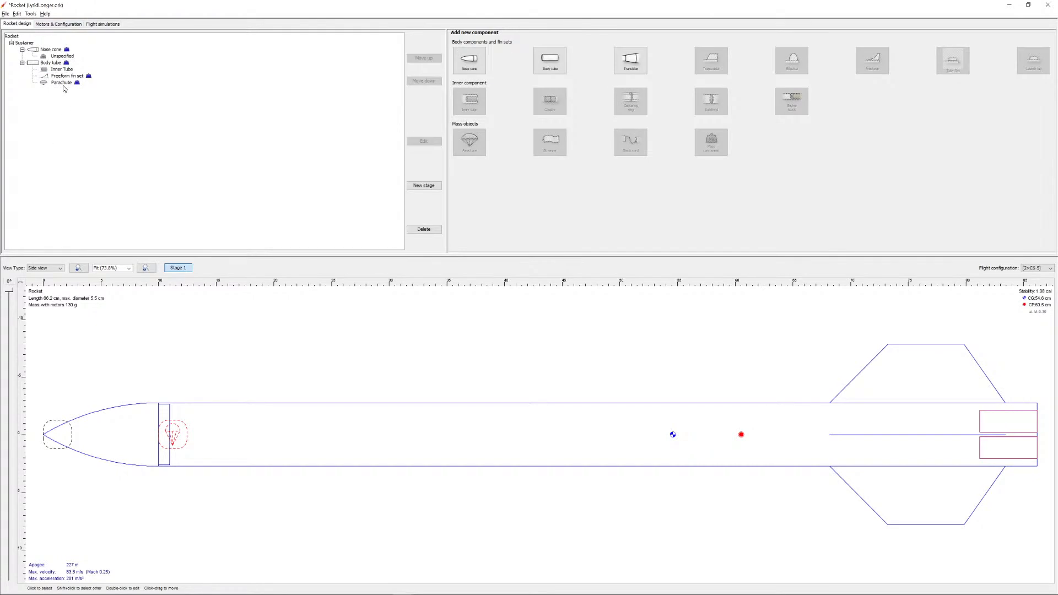
double_click(64, 83)
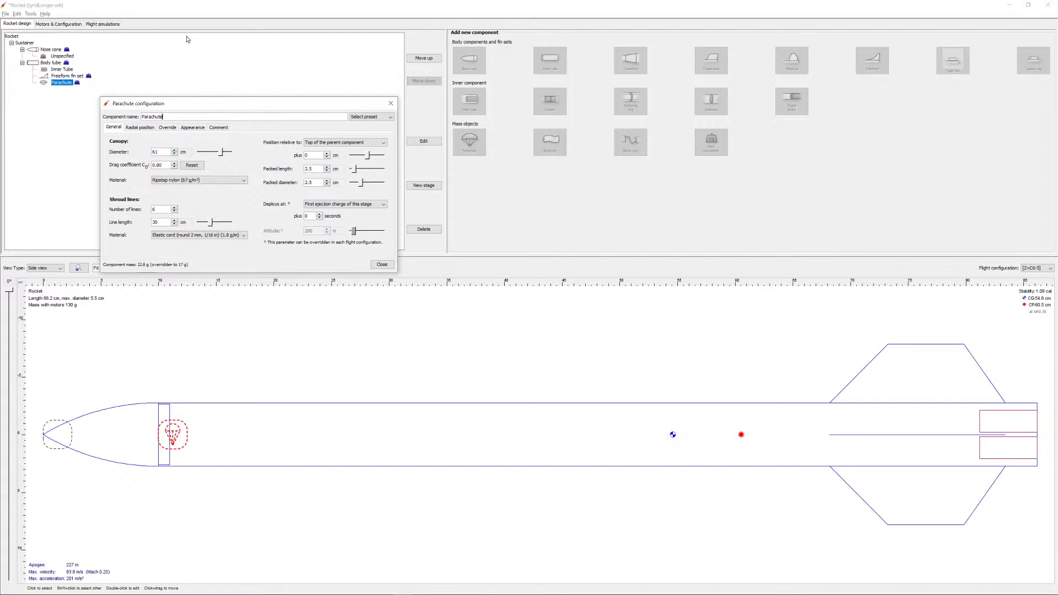
left_click(391, 104)
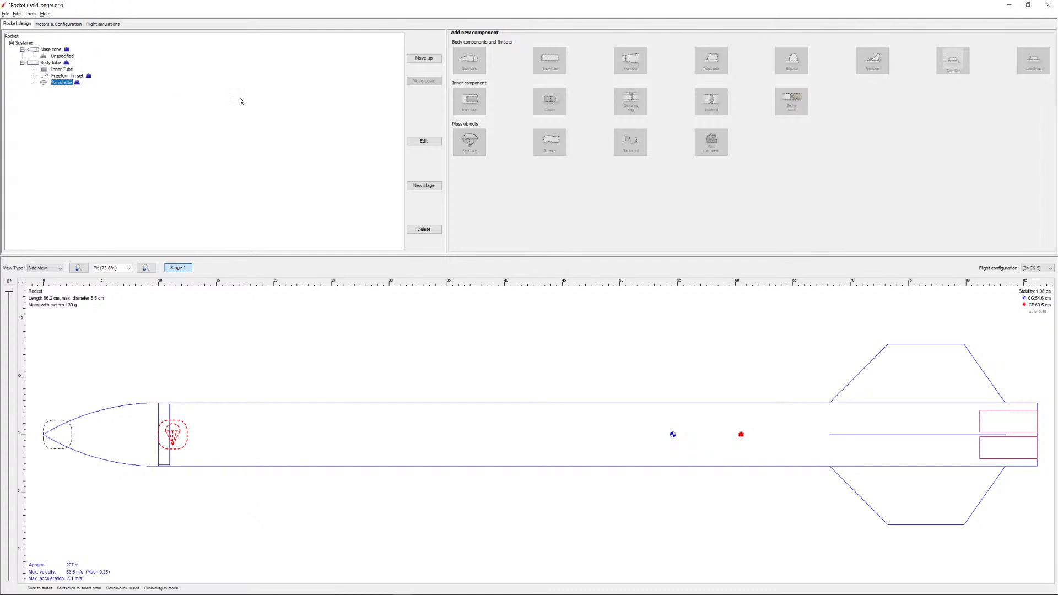
Step: Set the ejection charge delay of LyridLonger's inner tube C6 motors to 7 seconds
left_click(114, 24)
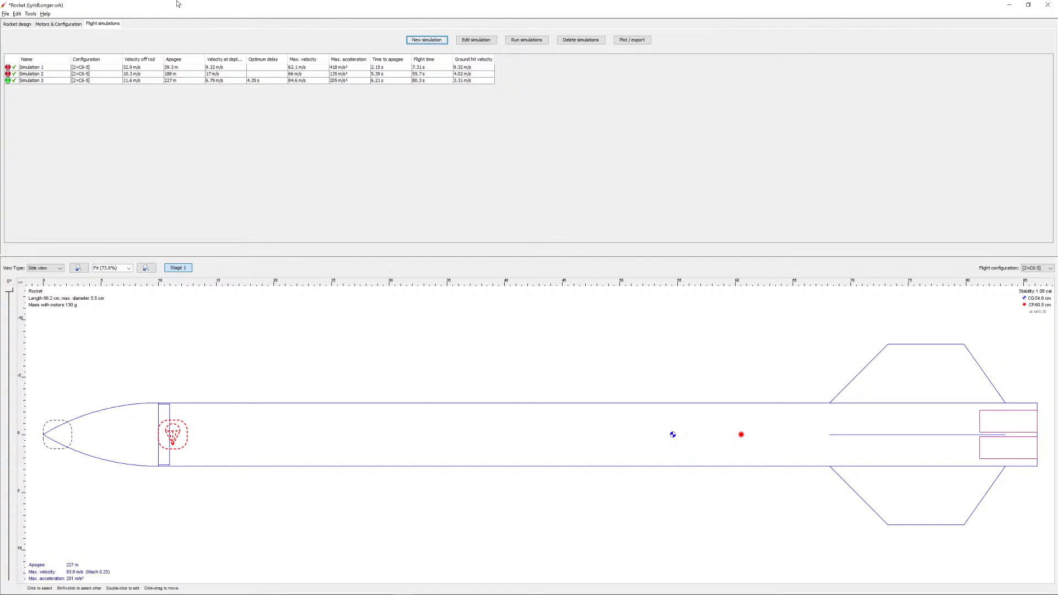
left_click(76, 25)
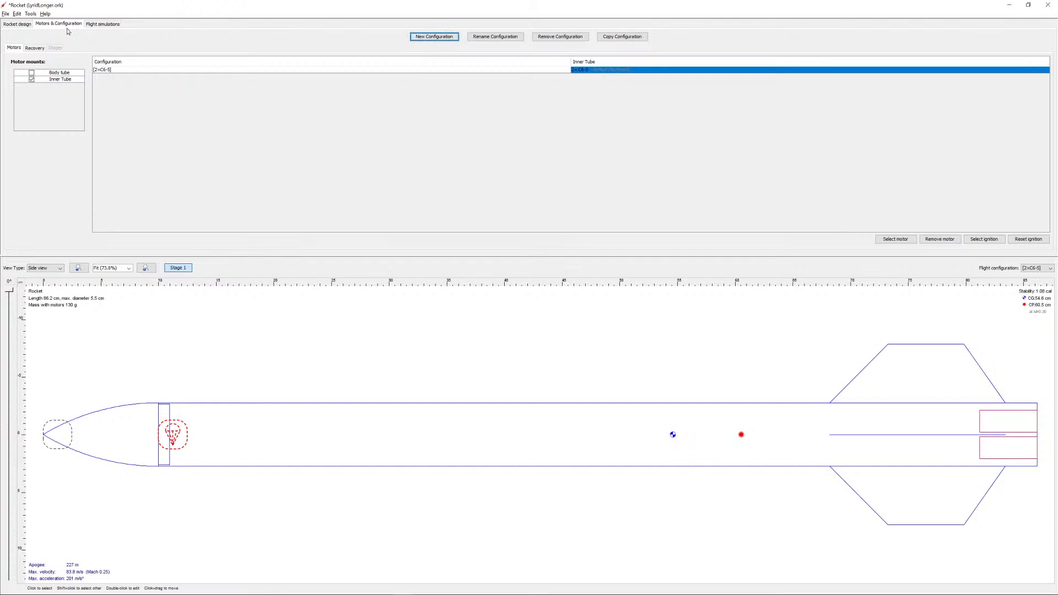
left_click(681, 72)
double_click(580, 71)
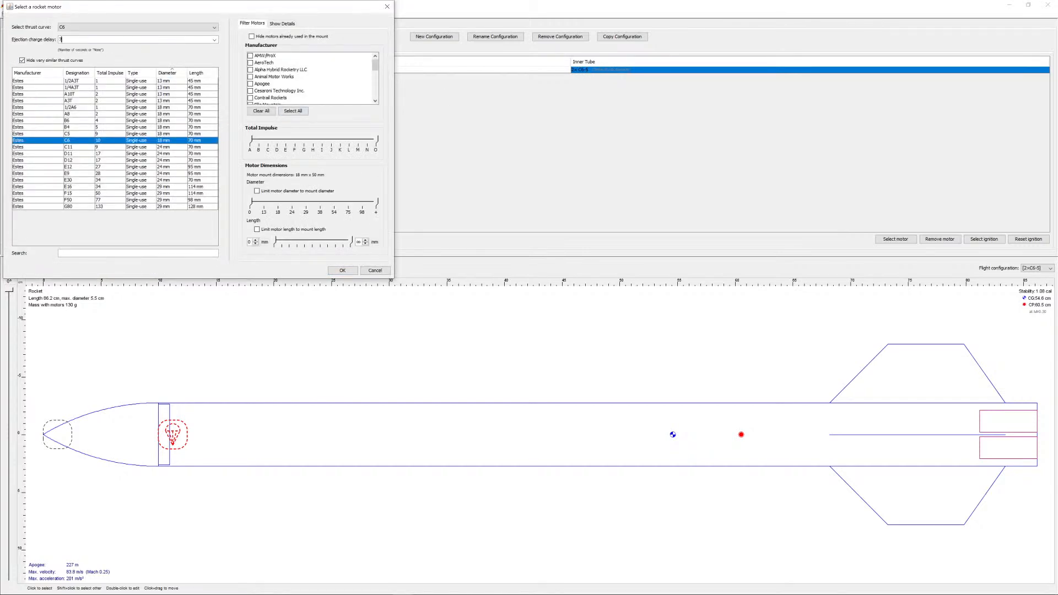
type("7")
left_click(342, 270)
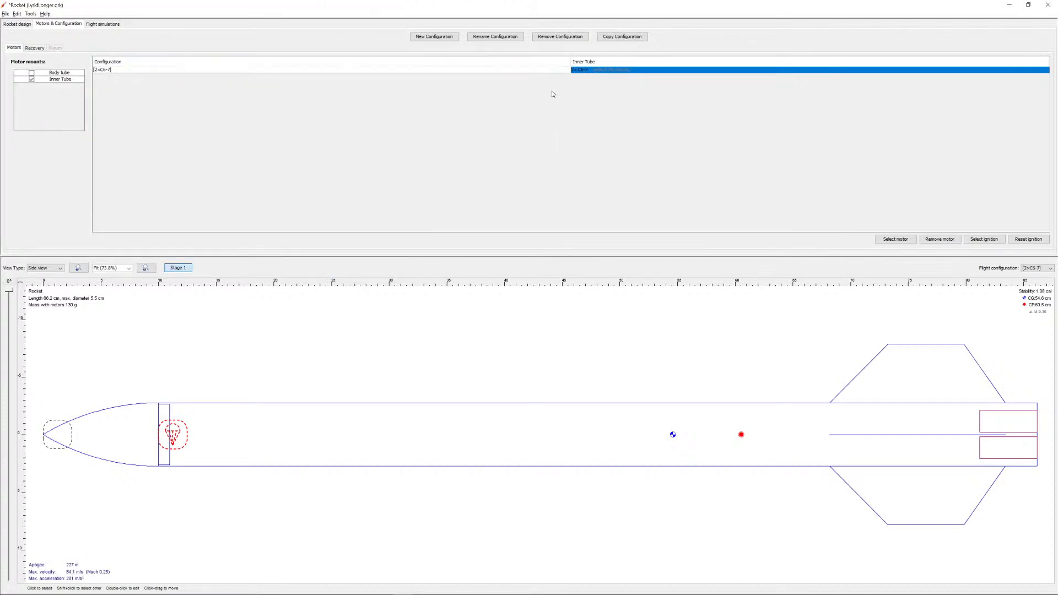
Step: Rerun LyridLonger's Simulation 3 with the C6-7 motor configuration
left_click(101, 24)
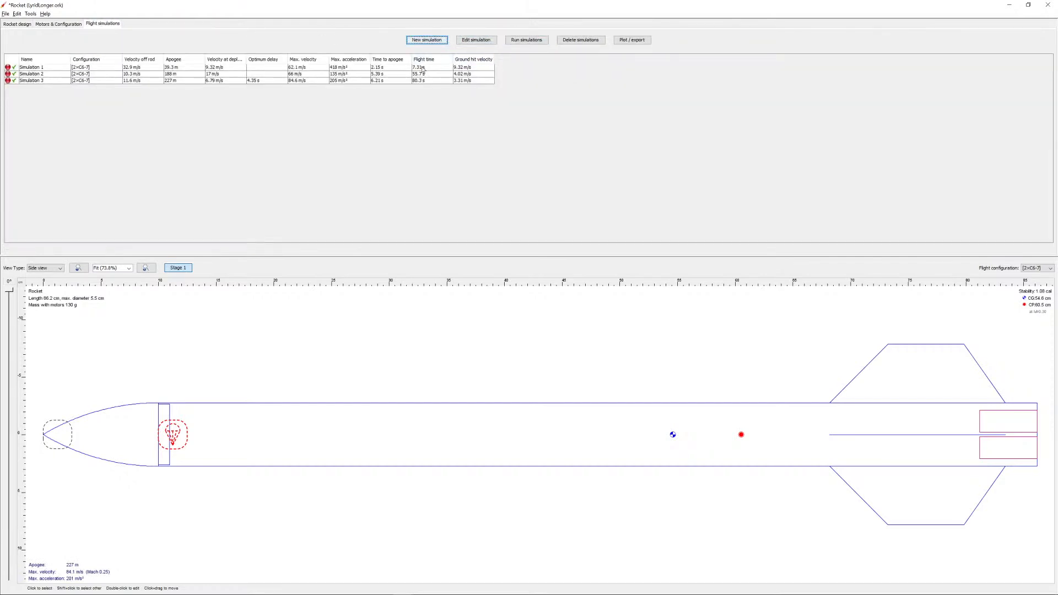
left_click(406, 81)
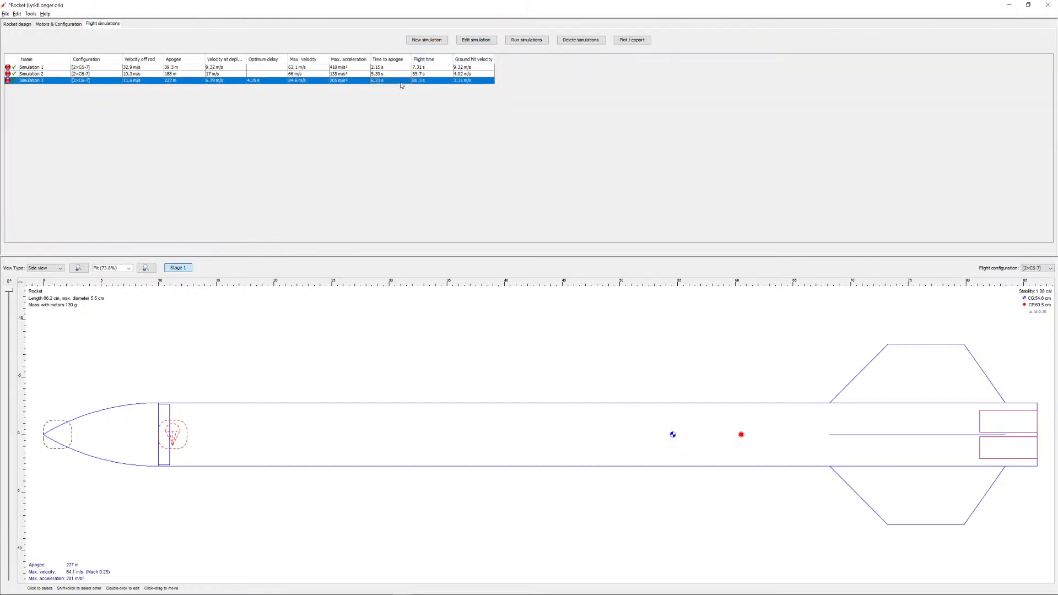
double_click(402, 81)
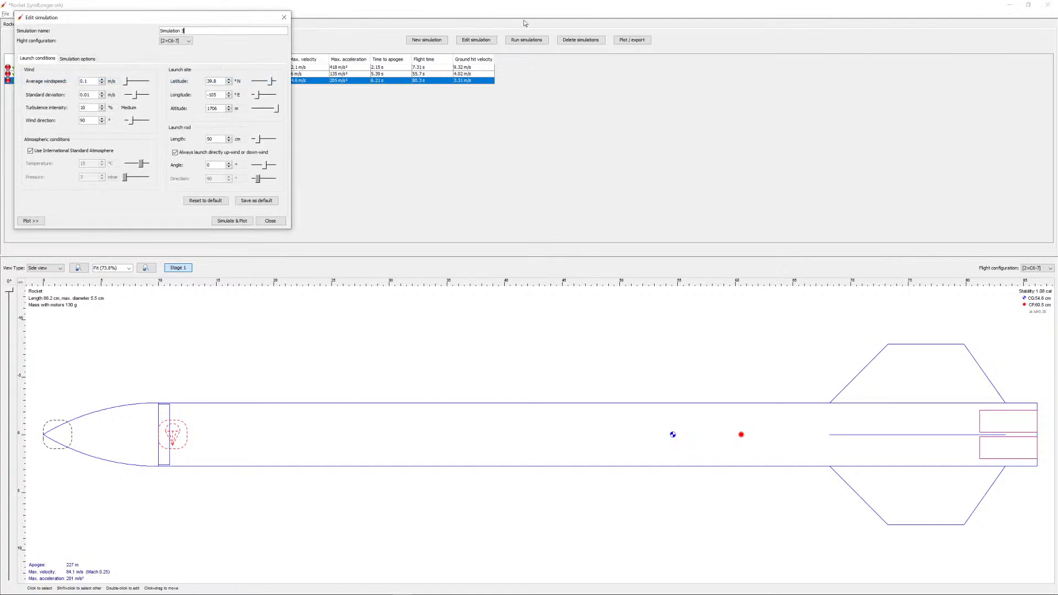
left_click(238, 220)
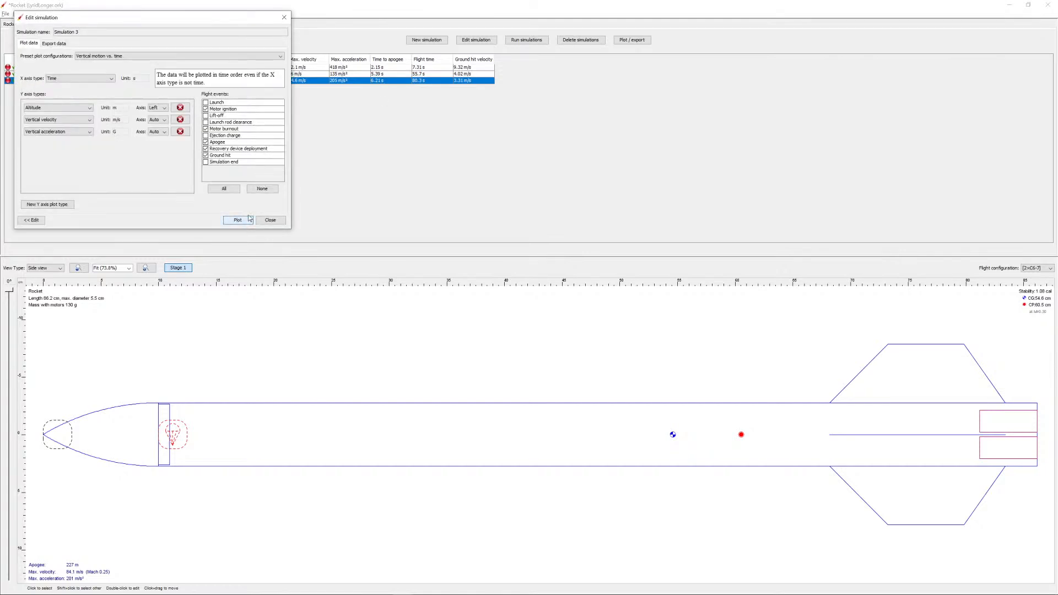
Step: Plot Simulation 3's vertical motion vs. time, examine apogee and recovery device deployment, and close the plot and simulation editor
left_click_drag(205, 19, 420, 50)
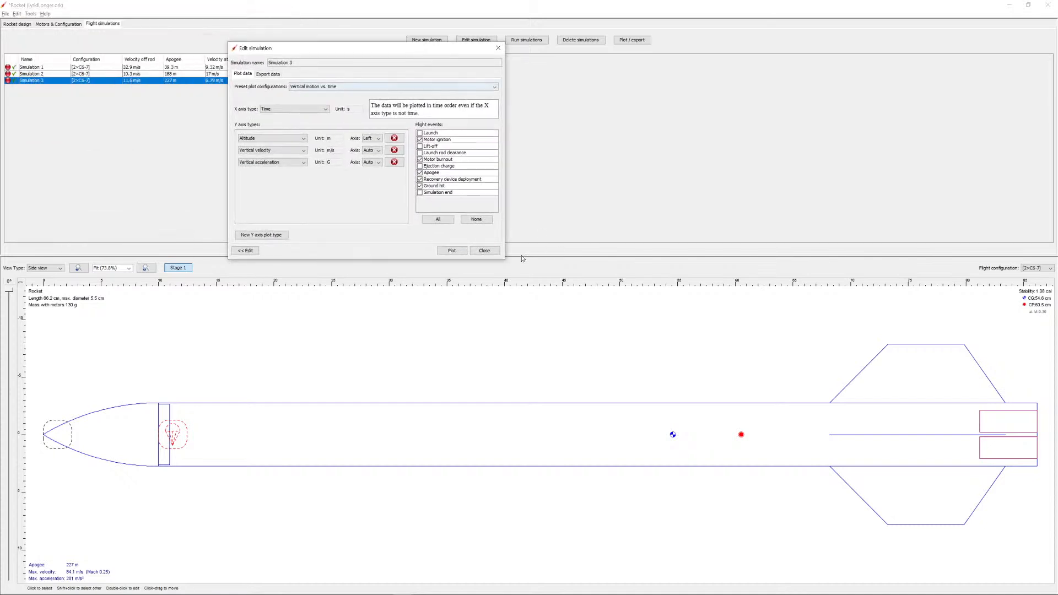
left_click(452, 251)
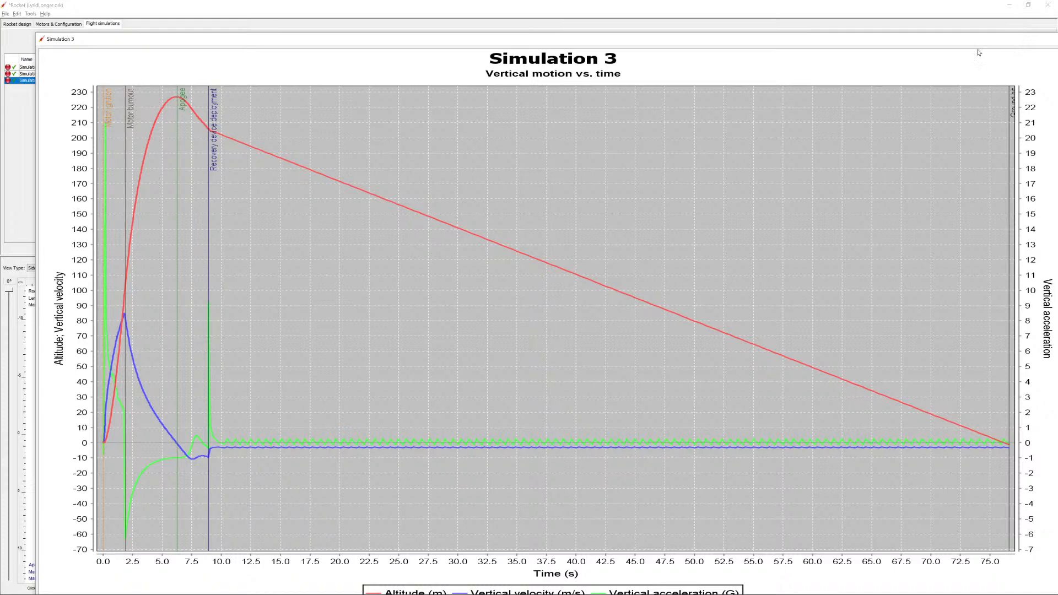
left_click_drag(609, 43, 498, 37)
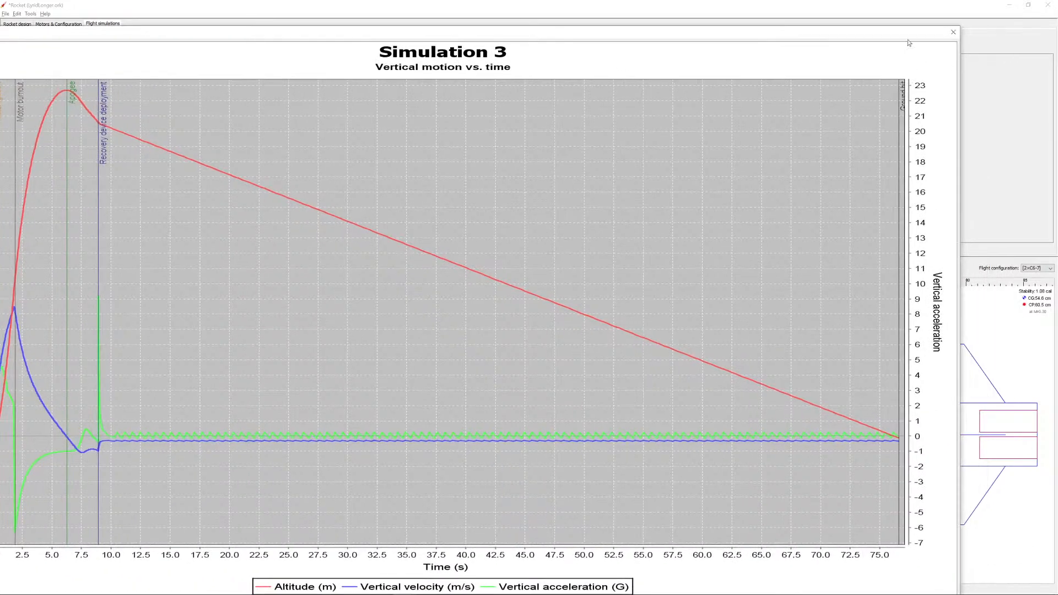
left_click(953, 32)
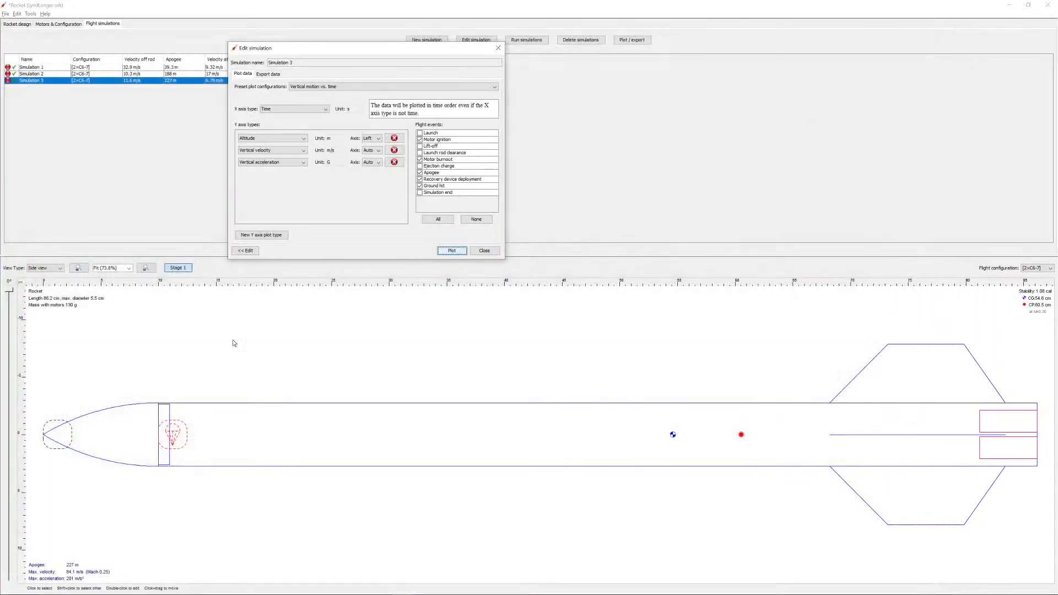
left_click(484, 251)
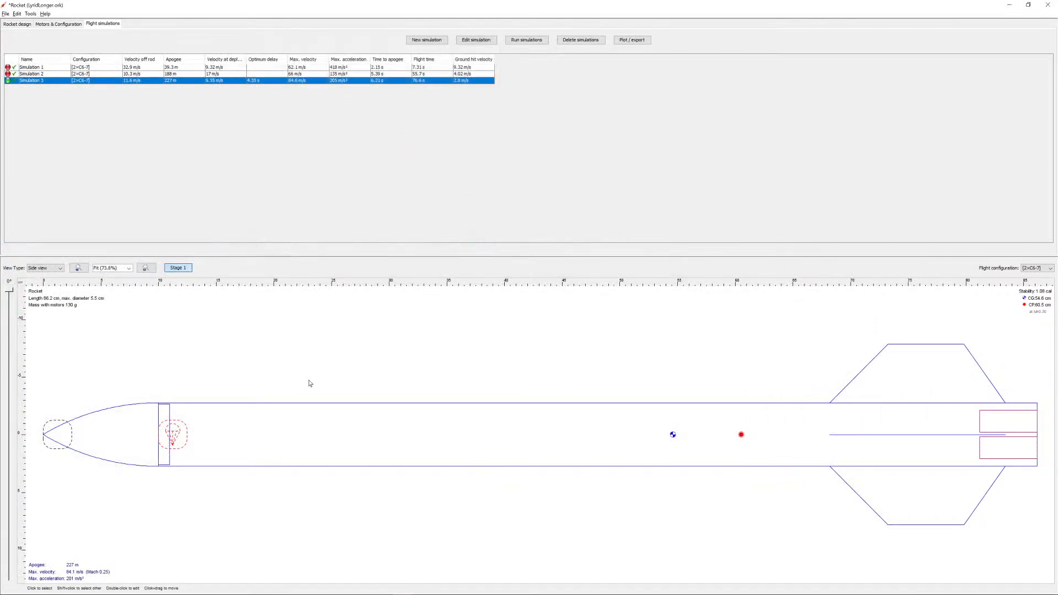